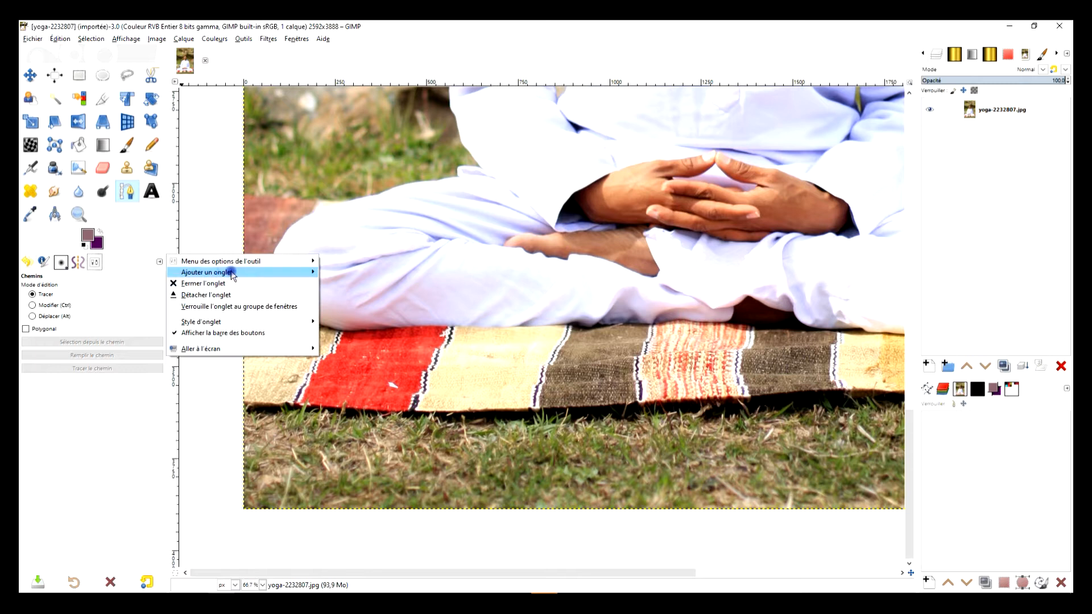
# Start a curved path with the Paths tool along the top edge of the left-hand leg, from the sleeve toward the knee
pyautogui.moveTo(231, 275)
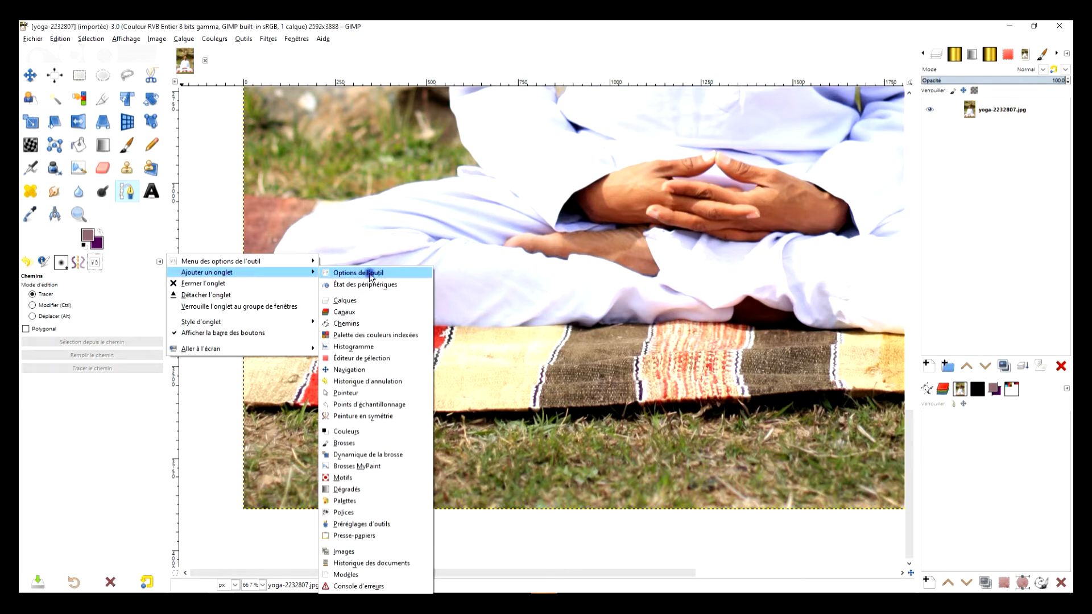
pyautogui.click(549, 279)
pyautogui.scroll(2, 353, 222)
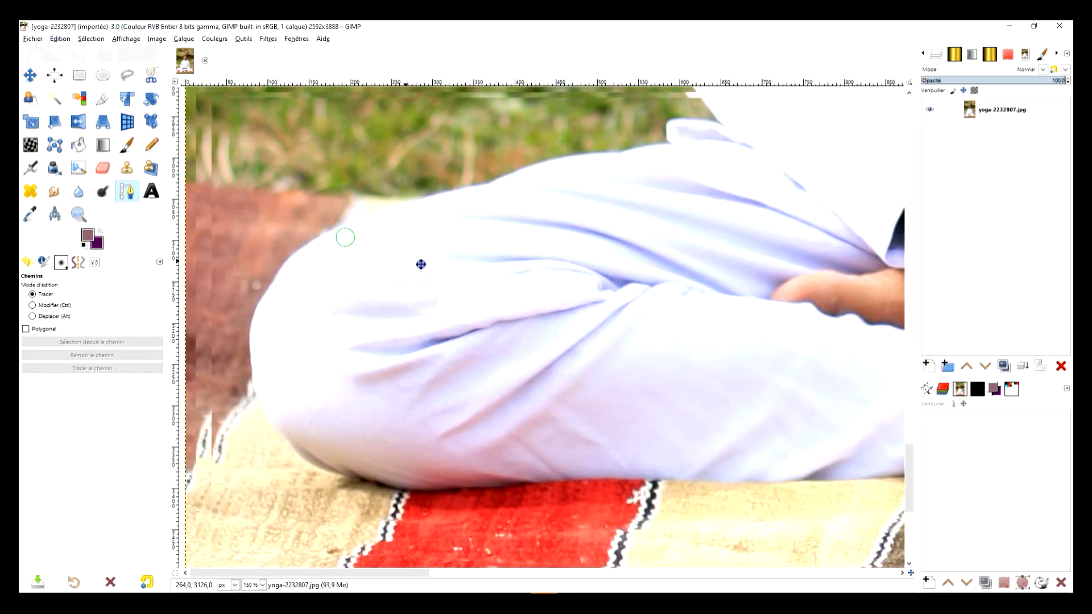
pyautogui.scroll(2, 504, 288)
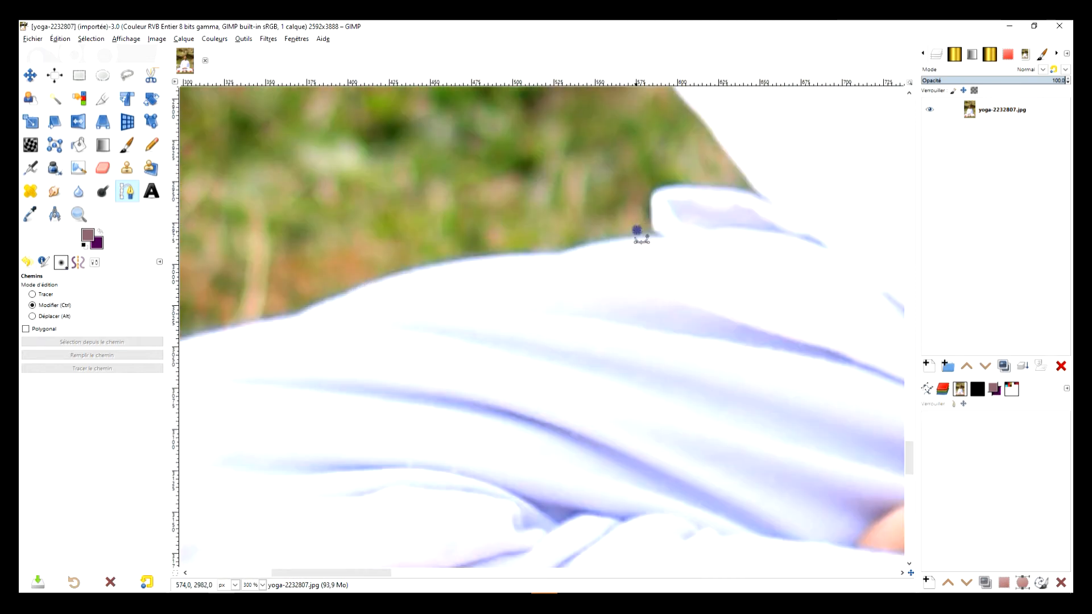
pyautogui.click(654, 232)
pyautogui.moveTo(570, 250); pyautogui.dragTo(550, 253)
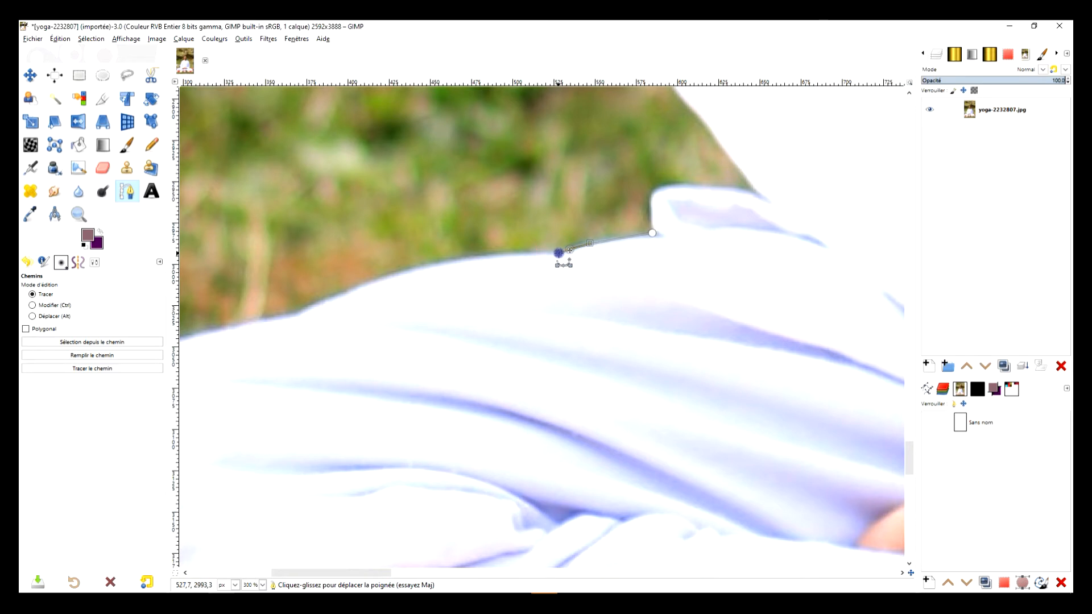
pyautogui.moveTo(432, 262); pyautogui.dragTo(392, 271)
pyautogui.moveTo(301, 311); pyautogui.dragTo(277, 315)
# Continue the path along the upper thigh and around the outer curve of the left-hand knee
pyautogui.moveTo(270, 353); pyautogui.dragTo(698, 261)
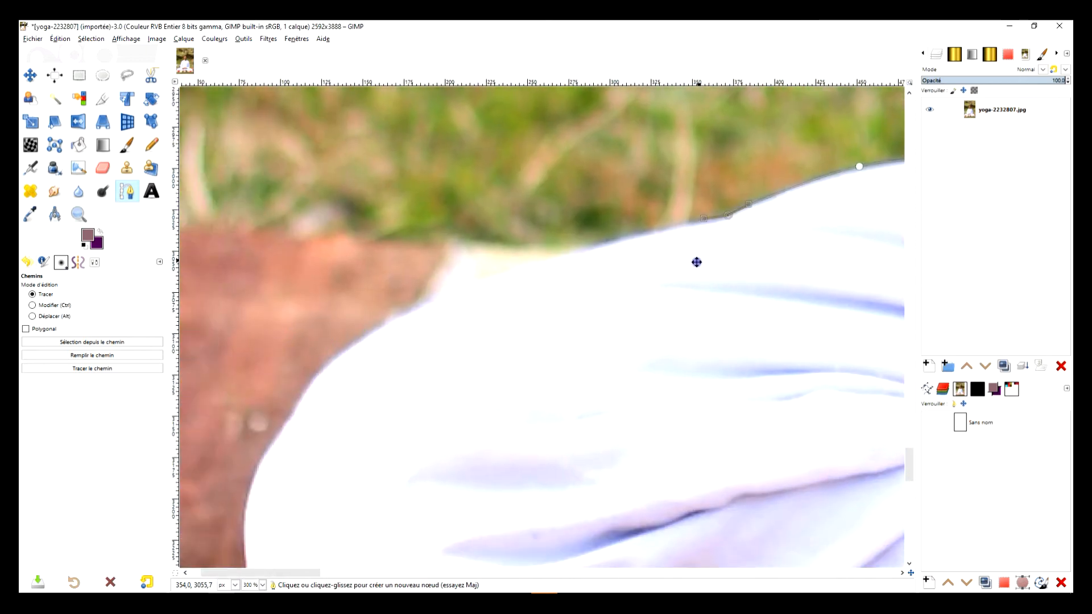
pyautogui.moveTo(573, 257); pyautogui.dragTo(540, 273)
pyautogui.click(322, 369)
pyautogui.click(291, 414)
pyautogui.moveTo(273, 540); pyautogui.dragTo(329, 159)
# Trace the path around the underside of the left-hand knee where it rests on the rug, replacing a misplaced node
pyautogui.moveTo(329, 285); pyautogui.dragTo(353, 323)
pyautogui.moveTo(353, 323); pyautogui.dragTo(239, 214)
pyautogui.click(294, 284)
pyautogui.click(373, 324)
pyautogui.hotkey('ctrl', 'z')
pyautogui.click(378, 314)
pyautogui.moveTo(403, 313); pyautogui.dragTo(420, 317)
# Extend the path along the lower edge of the leg above the rug's beige stripe
pyautogui.scroll(4, 418, 311)
pyautogui.click(739, 345)
pyautogui.scroll(-2, 739, 345)
pyautogui.moveTo(739, 344); pyautogui.dragTo(300, 369)
pyautogui.click(518, 355)
pyautogui.moveTo(638, 342); pyautogui.dragTo(649, 343)
pyautogui.moveTo(862, 326); pyautogui.dragTo(187, 288)
pyautogui.click(648, 295)
pyautogui.moveTo(733, 359); pyautogui.dragTo(361, 404)
pyautogui.moveTo(676, 333); pyautogui.dragTo(709, 329)
# Trace the trouser edge above the rug's first dark brown stripe up to the orange patterned stripe
pyautogui.moveTo(869, 317); pyautogui.dragTo(284, 317)
pyautogui.moveTo(371, 325); pyautogui.dragTo(390, 327)
pyautogui.click(431, 329)
pyautogui.moveTo(548, 332); pyautogui.dragTo(478, 330)
pyautogui.click(502, 318)
pyautogui.click(534, 325)
pyautogui.moveTo(654, 318); pyautogui.dragTo(352, 318)
pyautogui.click(333, 313)
pyautogui.click(531, 309)
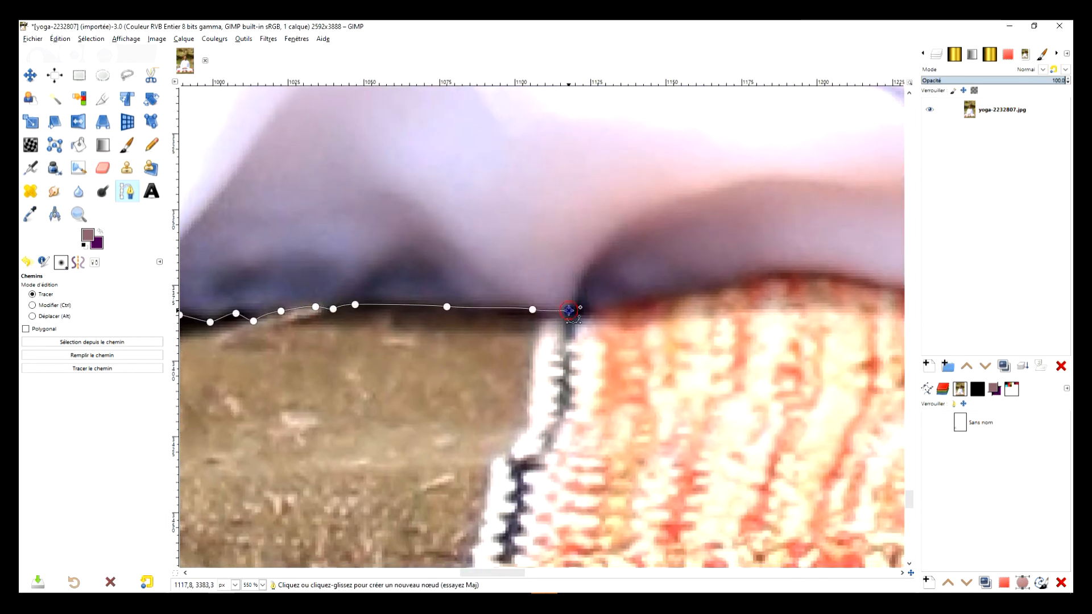
# Continue the path along the clothing edge above the orange patterned stripe to the second brown stripe
pyautogui.moveTo(580, 307); pyautogui.dragTo(427, 308)
pyautogui.moveTo(585, 283); pyautogui.dragTo(605, 278)
pyautogui.click(636, 272)
pyautogui.moveTo(684, 285); pyautogui.dragTo(717, 285)
pyautogui.moveTo(784, 284); pyautogui.dragTo(409, 261)
pyautogui.moveTo(551, 263)
pyautogui.mouseDown()
pyautogui.moveTo(575, 265)
pyautogui.moveTo(560, 238)
pyautogui.mouseUp()
pyautogui.click(675, 285)
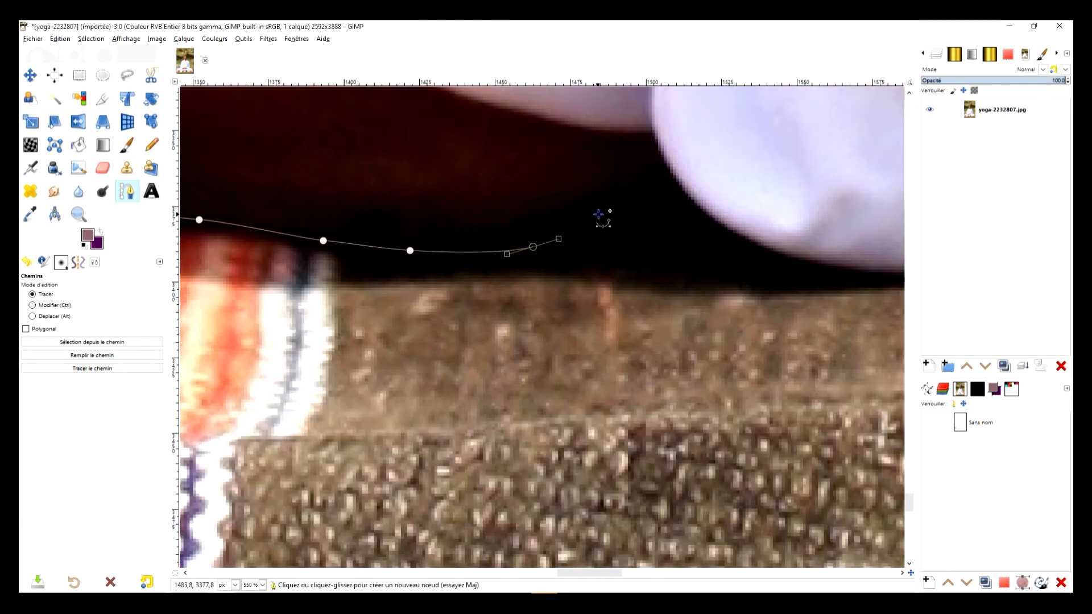
# Trace the path along the underside of the right-hand leg above the rug's second brown stripe
pyautogui.click(618, 215)
pyautogui.moveTo(627, 252); pyautogui.dragTo(645, 255)
pyautogui.click(794, 267)
pyautogui.moveTo(824, 295); pyautogui.dragTo(434, 254)
pyautogui.click(568, 215)
pyautogui.moveTo(634, 224); pyautogui.dragTo(653, 227)
pyautogui.moveTo(796, 273); pyautogui.dragTo(364, 224)
pyautogui.moveTo(534, 221); pyautogui.dragTo(575, 227)
# Extend the path along the remaining bottom edge of the right-hand leg to the corner of the knee
pyautogui.moveTo(739, 244); pyautogui.dragTo(454, 232)
pyautogui.moveTo(750, 265)
pyautogui.mouseDown()
pyautogui.moveTo(171, 301)
pyautogui.moveTo(283, 335)
pyautogui.mouseUp()
pyautogui.moveTo(372, 277)
pyautogui.mouseDown()
pyautogui.moveTo(395, 277)
pyautogui.moveTo(273, 280)
pyautogui.mouseUp()
pyautogui.click(536, 285)
pyautogui.click(606, 286)
pyautogui.click(746, 284)
pyautogui.moveTo(813, 317); pyautogui.dragTo(549, 303)
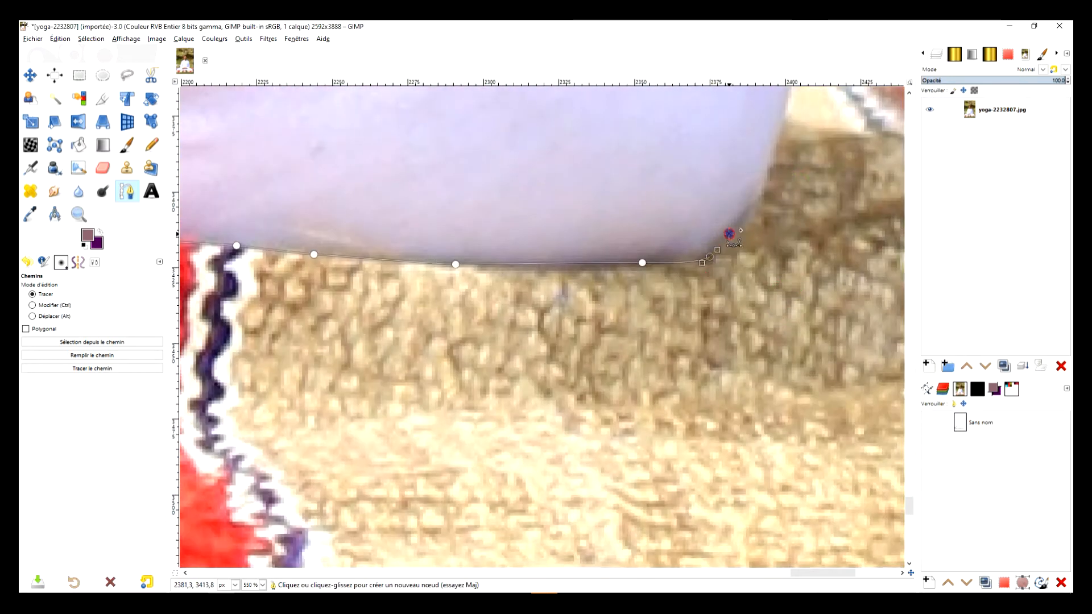
# Trace the path around the right-hand knee and back over the top of the leg to the sleeve
pyautogui.click(729, 233)
pyautogui.moveTo(754, 208); pyautogui.dragTo(759, 205)
pyautogui.moveTo(764, 192); pyautogui.dragTo(765, 185)
pyautogui.moveTo(780, 159); pyautogui.dragTo(651, 316)
pyautogui.moveTo(652, 293); pyautogui.dragTo(654, 282)
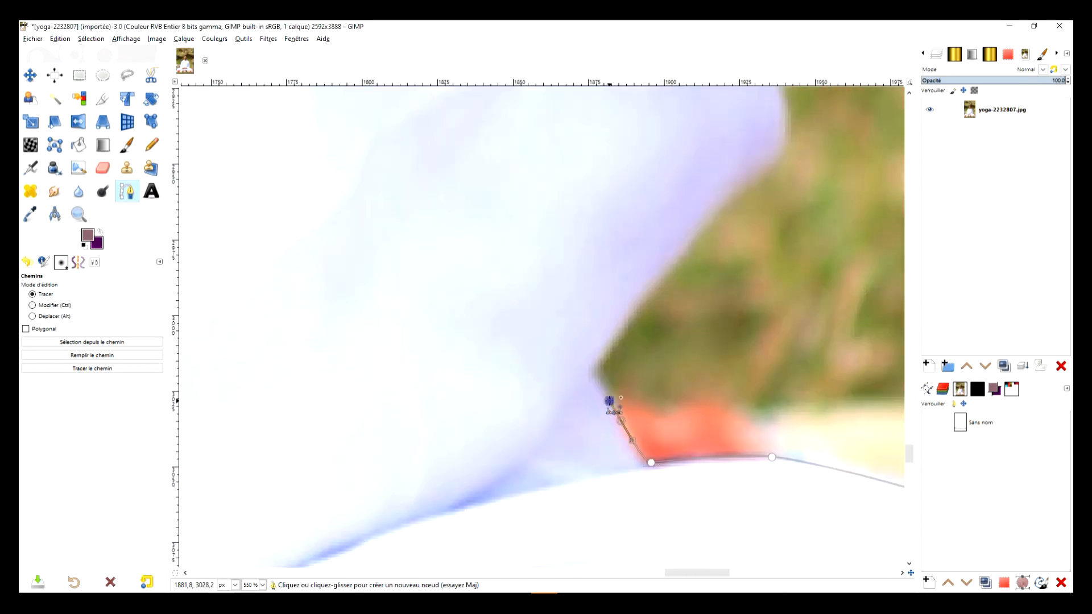
# Trace the path from the top of the leg up around the right-hand elbow of the sleeve
pyautogui.click(595, 377)
pyautogui.click(596, 368)
pyautogui.click(643, 298)
pyautogui.click(699, 230)
pyautogui.moveTo(734, 188); pyautogui.dragTo(741, 267)
pyautogui.moveTo(759, 258); pyautogui.dragTo(771, 243)
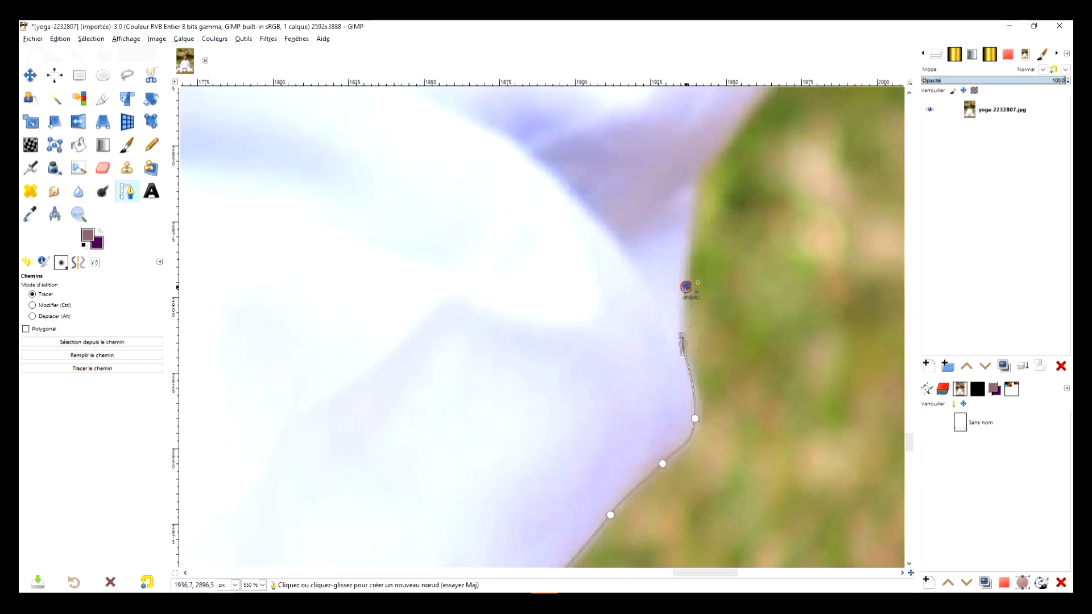
# Continue the path up the outer edge of the right-hand sleeve above the elbow
pyautogui.click(686, 287)
pyautogui.moveTo(702, 182); pyautogui.dragTo(707, 174)
pyautogui.moveTo(728, 142); pyautogui.dragTo(734, 134)
pyautogui.moveTo(739, 128); pyautogui.dragTo(669, 496)
pyautogui.moveTo(731, 409); pyautogui.dragTo(745, 381)
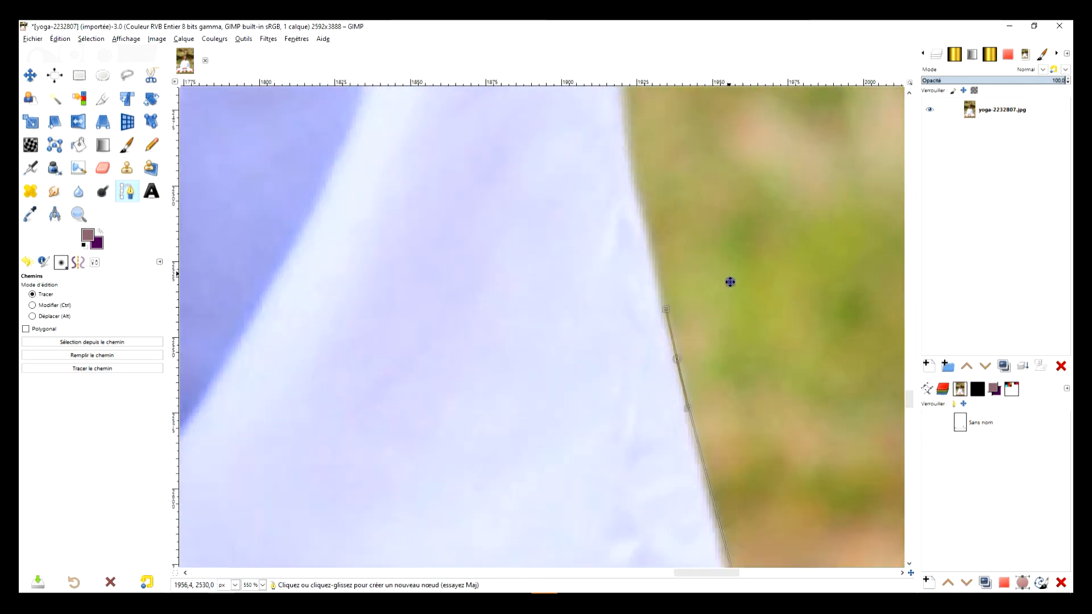
pyautogui.moveTo(730, 282); pyautogui.dragTo(794, 419)
# Trace the outer edge of the right-hand upper arm toward the shoulder
pyautogui.moveTo(686, 133); pyautogui.dragTo(716, 512)
pyautogui.click(697, 536)
pyautogui.moveTo(668, 317)
pyautogui.mouseDown()
pyautogui.moveTo(665, 284)
pyautogui.moveTo(686, 519)
pyautogui.mouseUp()
pyautogui.moveTo(654, 316); pyautogui.dragTo(652, 279)
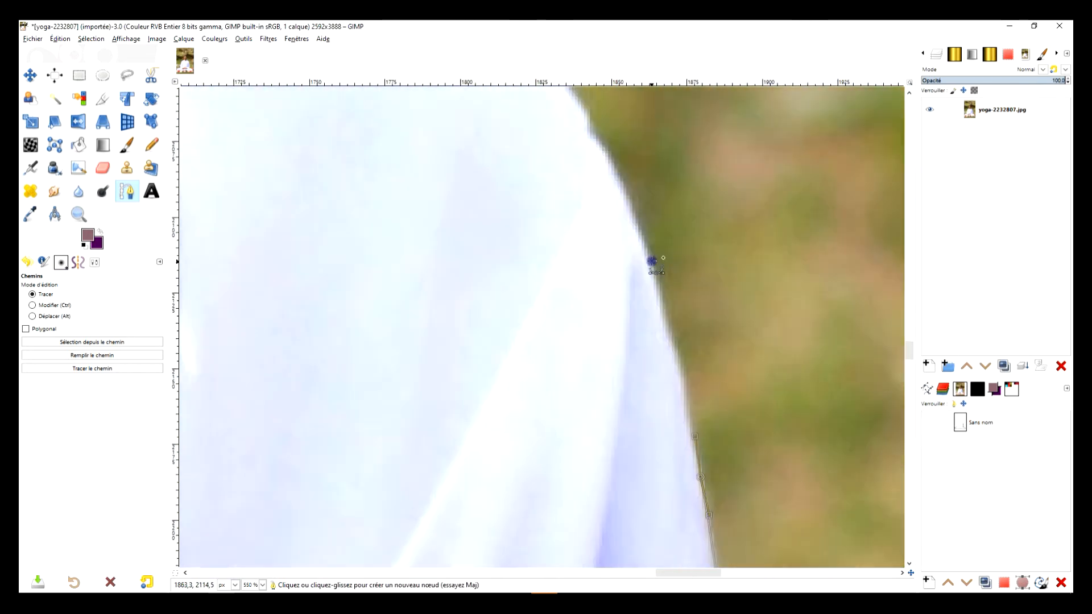
# Extend the path over the right-hand shoulder and up toward the side of the head
pyautogui.moveTo(423, 180); pyautogui.dragTo(734, 438)
pyautogui.click(353, 243)
pyautogui.moveTo(354, 243); pyautogui.dragTo(669, 504)
pyautogui.click(507, 396)
pyautogui.moveTo(443, 372); pyautogui.dragTo(432, 365)
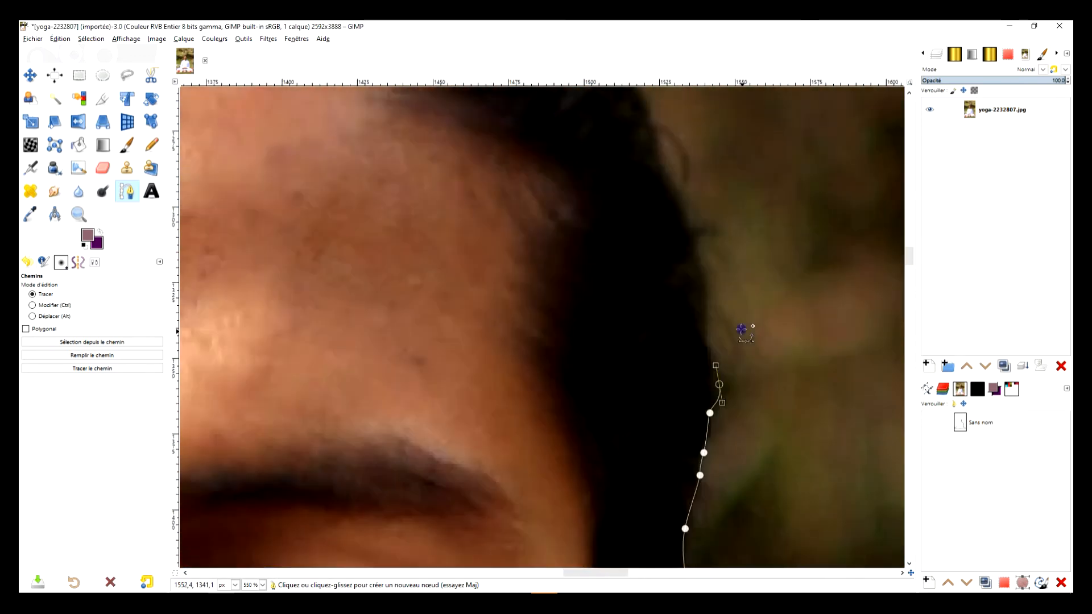
# Trace the path up the hair outline beside the right-hand temple
pyautogui.moveTo(707, 350); pyautogui.dragTo(706, 335)
pyautogui.moveTo(705, 309); pyautogui.dragTo(703, 294)
pyautogui.moveTo(695, 254); pyautogui.dragTo(690, 240)
pyautogui.moveTo(700, 187); pyautogui.dragTo(746, 375)
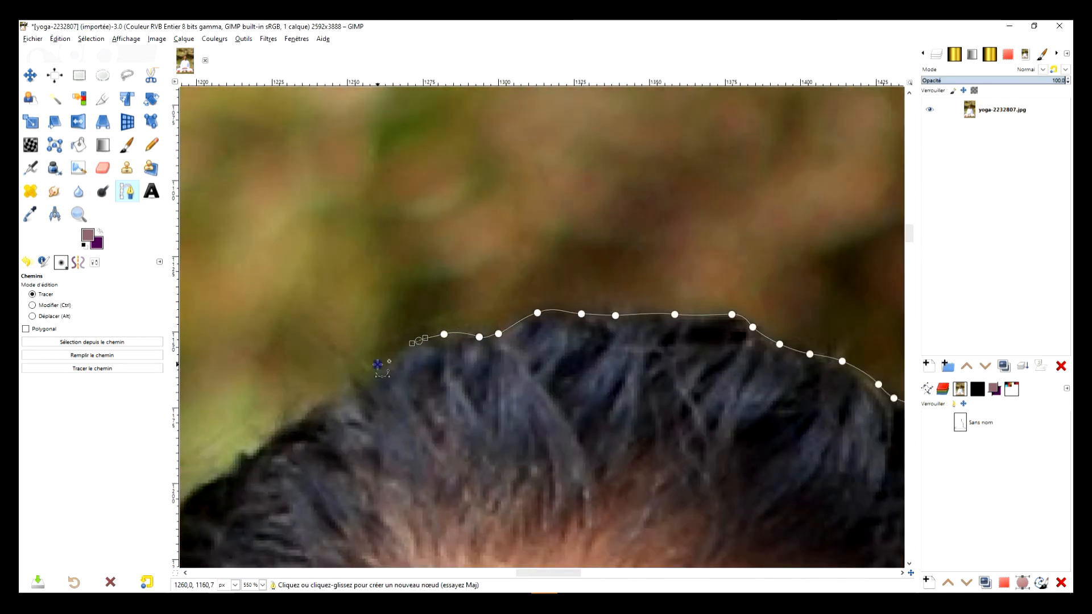
# Trace the hair outline from the top of the head down its left-hand side
pyautogui.moveTo(386, 365); pyautogui.dragTo(380, 370)
pyautogui.moveTo(351, 385); pyautogui.dragTo(344, 389)
pyautogui.moveTo(301, 414); pyautogui.dragTo(294, 419)
pyautogui.moveTo(280, 430); pyautogui.dragTo(273, 435)
pyautogui.moveTo(254, 454); pyautogui.dragTo(523, 407)
pyautogui.moveTo(524, 407); pyautogui.dragTo(517, 411)
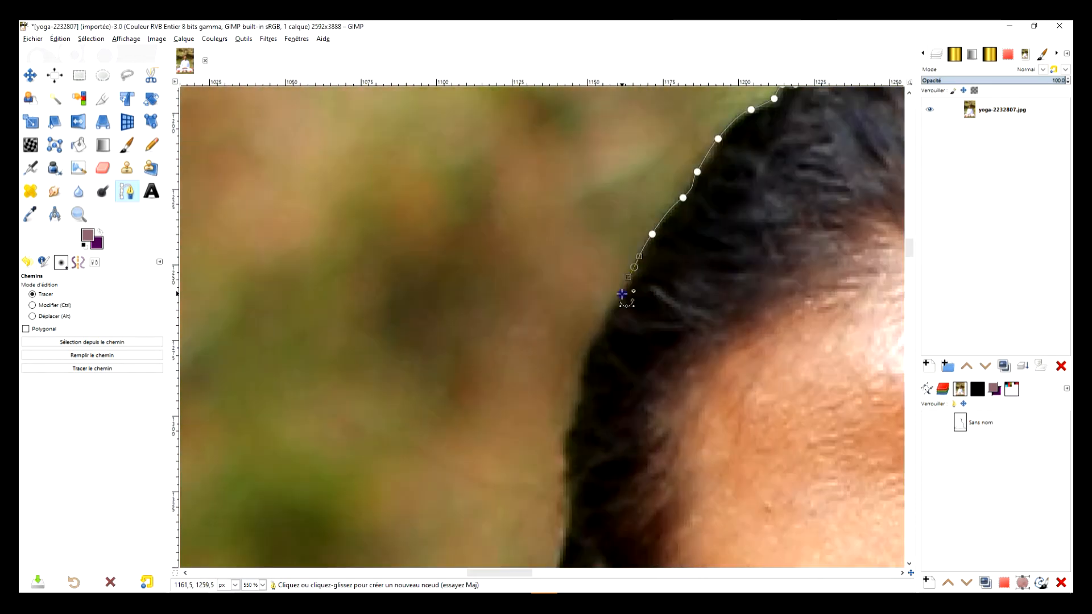
# Continue the path down the left-hand side of the hair and onto the top of the ear
pyautogui.moveTo(620, 301); pyautogui.dragTo(614, 310)
pyautogui.moveTo(596, 337)
pyautogui.mouseDown()
pyautogui.moveTo(592, 347)
pyautogui.moveTo(599, 338)
pyautogui.mouseUp()
pyautogui.moveTo(664, 502); pyautogui.dragTo(699, 253)
pyautogui.moveTo(694, 351); pyautogui.dragTo(697, 207)
pyautogui.moveTo(607, 276); pyautogui.dragTo(593, 274)
pyautogui.moveTo(559, 287); pyautogui.dragTo(546, 301)
pyautogui.moveTo(566, 483); pyautogui.dragTo(603, 227)
# Trace the path along the outer edge of the left-hand ear and around the earlobe
pyautogui.click(605, 230)
pyautogui.moveTo(616, 273); pyautogui.dragTo(606, 171)
pyautogui.click(621, 251)
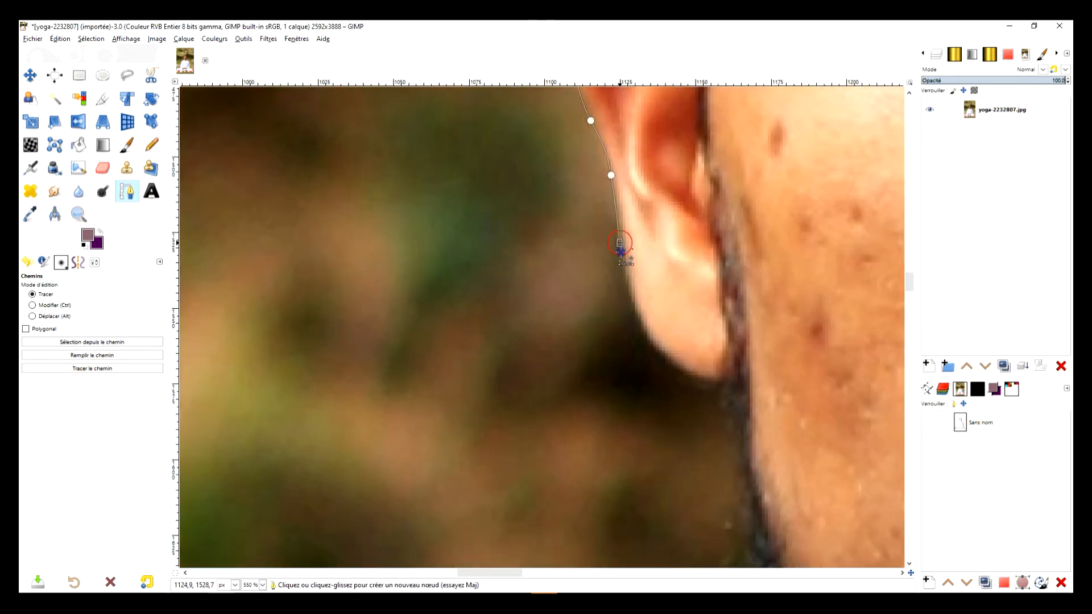
pyautogui.moveTo(642, 341); pyautogui.dragTo(591, 207)
pyautogui.click(624, 222)
pyautogui.moveTo(693, 364); pyautogui.dragTo(677, 207)
pyautogui.moveTo(679, 211); pyautogui.dragTo(683, 229)
# Trace the path down the left-hand side of the neck and around the yellow necklace
pyautogui.moveTo(729, 525); pyautogui.dragTo(743, 249)
pyautogui.click(759, 252)
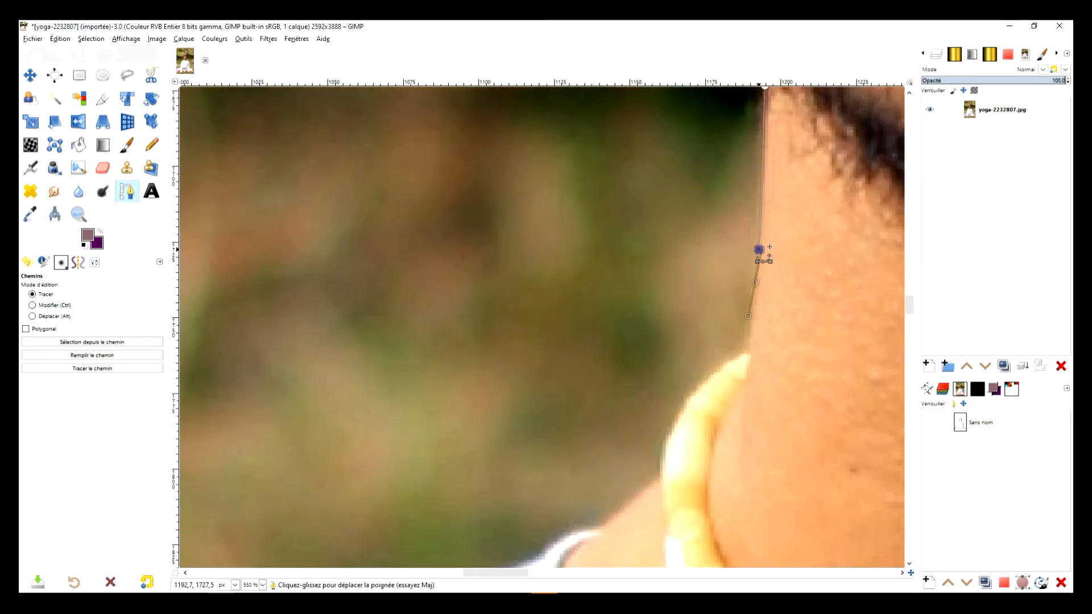
pyautogui.moveTo(748, 355); pyautogui.dragTo(761, 159)
pyautogui.click(762, 158)
pyautogui.click(726, 182)
pyautogui.click(686, 239)
pyautogui.click(697, 238)
# Continue the path from the collar along the slope of the left-hand shoulder
pyautogui.moveTo(610, 298); pyautogui.dragTo(601, 304)
pyautogui.moveTo(611, 392); pyautogui.dragTo(846, 284)
pyautogui.moveTo(487, 390); pyautogui.dragTo(519, 373)
pyautogui.scroll(-1, 690, 319)
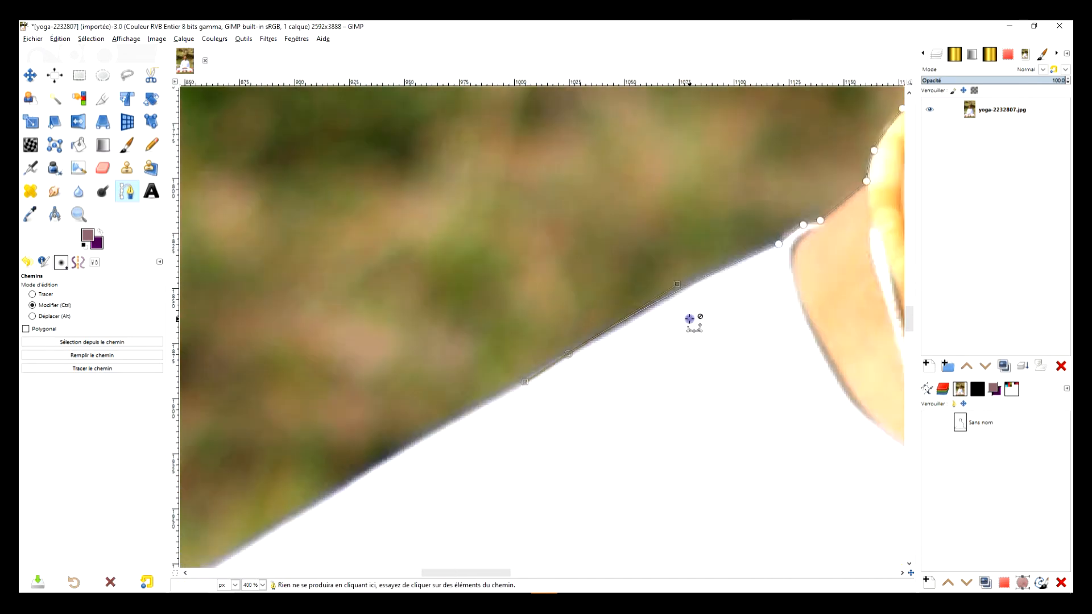
pyautogui.moveTo(343, 480); pyautogui.dragTo(595, 195)
pyautogui.click(595, 195)
pyautogui.click(424, 307)
# Trace the path down the outer edge of the left-hand upper arm
pyautogui.moveTo(425, 306); pyautogui.dragTo(622, 155)
pyautogui.moveTo(505, 305); pyautogui.dragTo(522, 264)
pyautogui.moveTo(460, 368); pyautogui.dragTo(570, 205)
pyautogui.click(570, 205)
pyautogui.moveTo(470, 426); pyautogui.dragTo(531, 249)
pyautogui.click(512, 317)
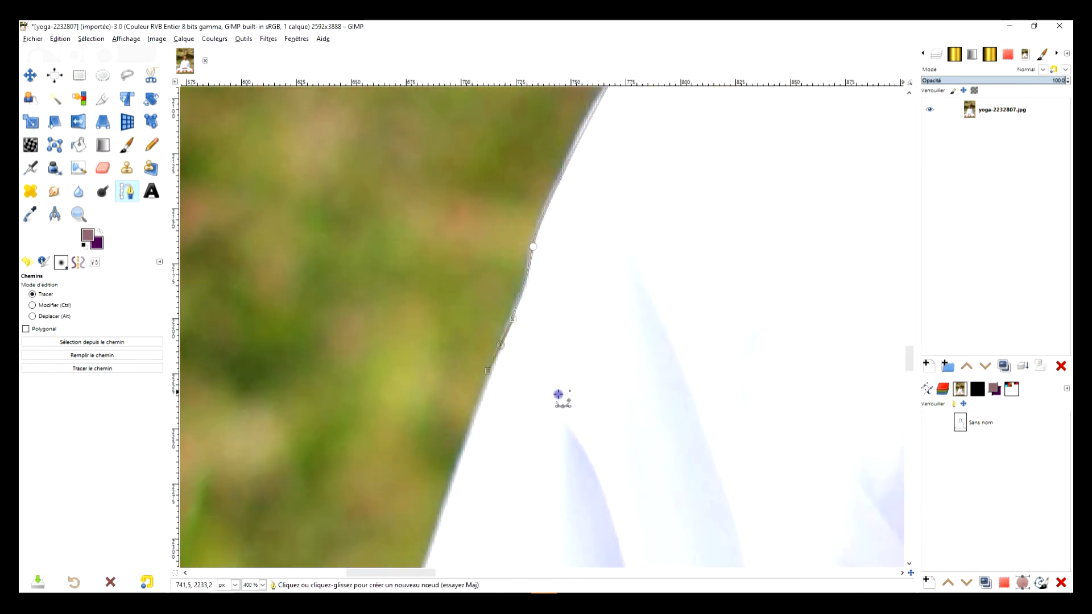
pyautogui.moveTo(557, 394); pyautogui.dragTo(615, 113)
# Extend the path down the lower part of the left-hand sleeve to just above the elbow
pyautogui.moveTo(461, 353); pyautogui.dragTo(449, 402)
pyautogui.moveTo(403, 550); pyautogui.dragTo(519, 221)
pyautogui.moveTo(479, 424); pyautogui.dragTo(478, 438)
pyautogui.moveTo(453, 522); pyautogui.dragTo(487, 368)
pyautogui.click(487, 368)
pyautogui.moveTo(432, 562); pyautogui.dragTo(494, 363)
pyautogui.moveTo(494, 363); pyautogui.dragTo(485, 392)
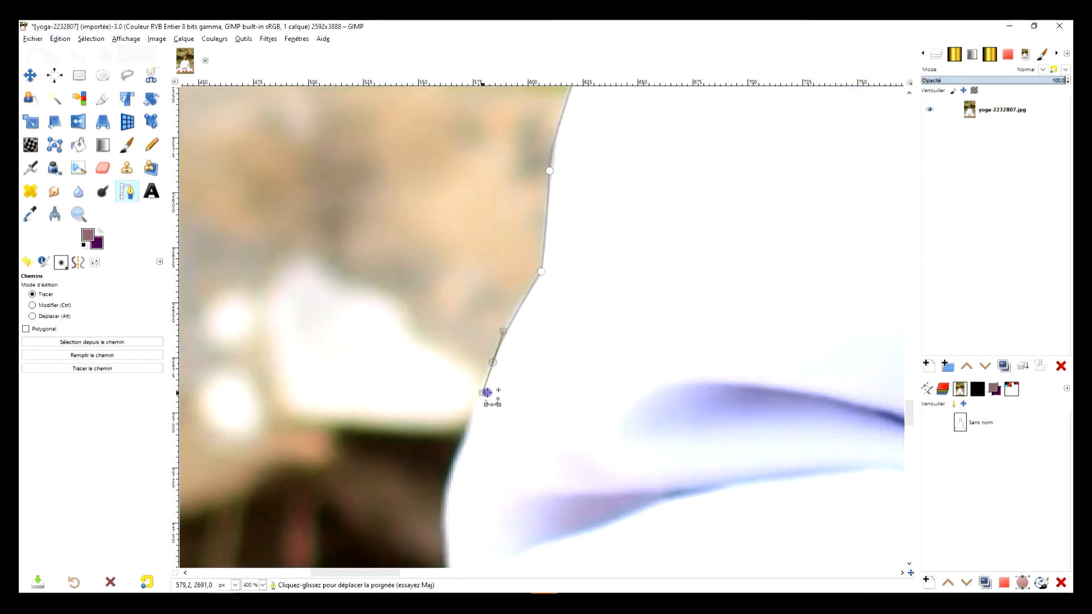
# Trace the path around the left-hand elbow and along the sleeve back to its starting point
pyautogui.moveTo(452, 563); pyautogui.dragTo(541, 312)
pyautogui.click(541, 312)
pyautogui.click(577, 384)
pyautogui.moveTo(595, 491); pyautogui.dragTo(583, 199)
pyautogui.click(583, 200)
pyautogui.click(607, 260)
pyautogui.moveTo(662, 329); pyautogui.dragTo(671, 339)
pyautogui.moveTo(695, 376); pyautogui.dragTo(680, 252)
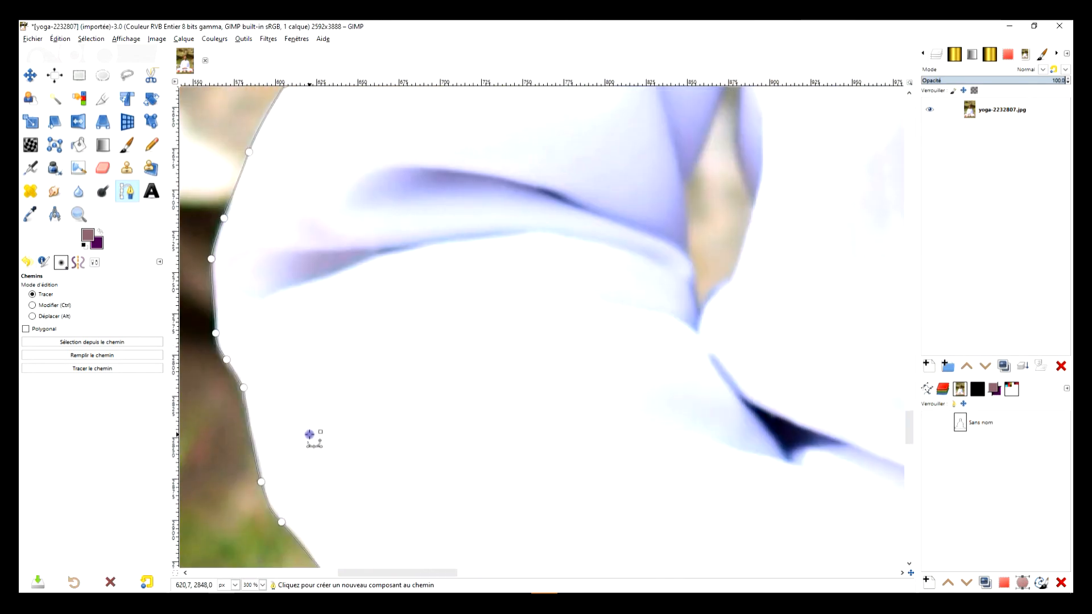
# Rename the finished path as homme and save the project as position_lotus
pyautogui.write('homme')
pyautogui.press('Return')
pyautogui.hotkey('ctrl', 's')
pyautogui.write('position_lotus')
pyautogui.press('Return')
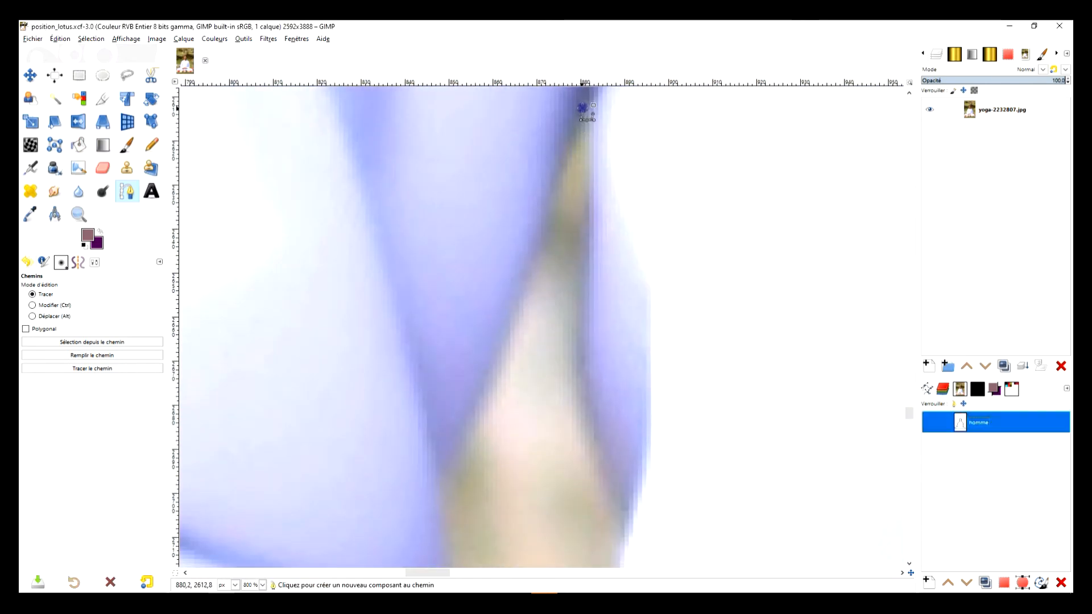
# Trace a closed path component around the background gap between the left-hand arm and the torso
pyautogui.click(586, 106)
pyautogui.hotkey('ctrl', 'z')
pyautogui.moveTo(533, 278)
pyautogui.mouseDown()
pyautogui.moveTo(524, 318)
pyautogui.moveTo(635, 200)
pyautogui.mouseUp()
pyautogui.moveTo(530, 214)
pyautogui.mouseDown()
pyautogui.moveTo(541, 295)
pyautogui.moveTo(557, 295)
pyautogui.mouseUp()
pyautogui.click(523, 198)
pyautogui.click(536, 231)
pyautogui.click(551, 332)
pyautogui.click(580, 290)
pyautogui.click(626, 262)
pyautogui.click(545, 322)
pyautogui.click(555, 193)
pyautogui.keyDown('ctrl'); pyautogui.click(558, 131); pyautogui.keyUp('ctrl')
pyautogui.scroll(-5, 558, 132)
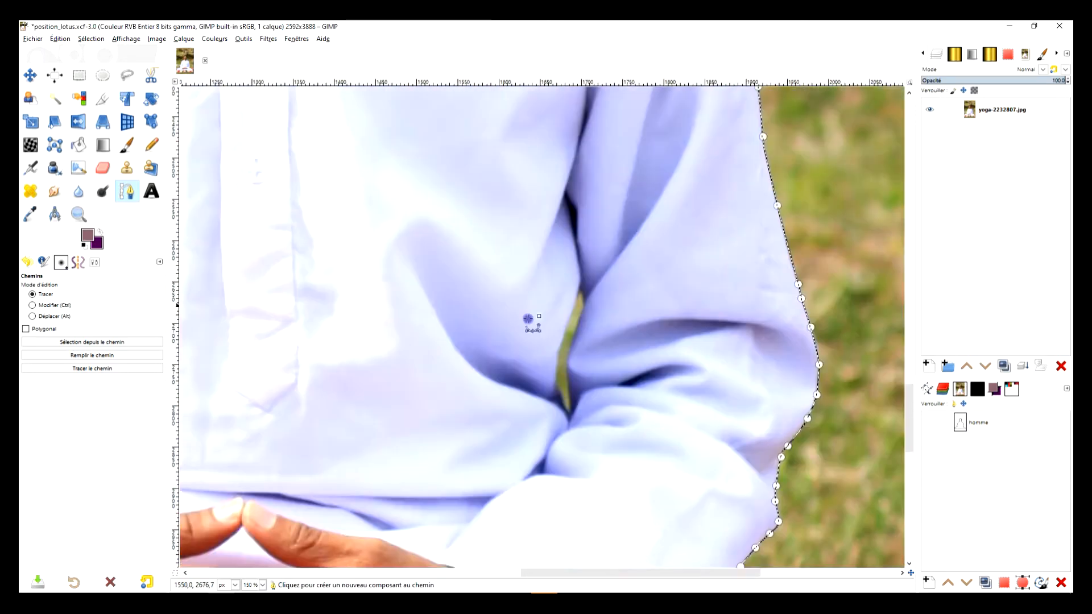
# Trace a path component down the torso side of the gap beside the right-hand arm to its lower tip
pyautogui.scroll(6, 586, 326)
pyautogui.click(497, 148)
pyautogui.click(463, 256)
pyautogui.click(427, 341)
pyautogui.moveTo(482, 458)
pyautogui.mouseDown()
pyautogui.moveTo(556, 207)
pyautogui.moveTo(543, 97)
pyautogui.mouseUp()
pyautogui.click(448, 243)
pyautogui.click(477, 315)
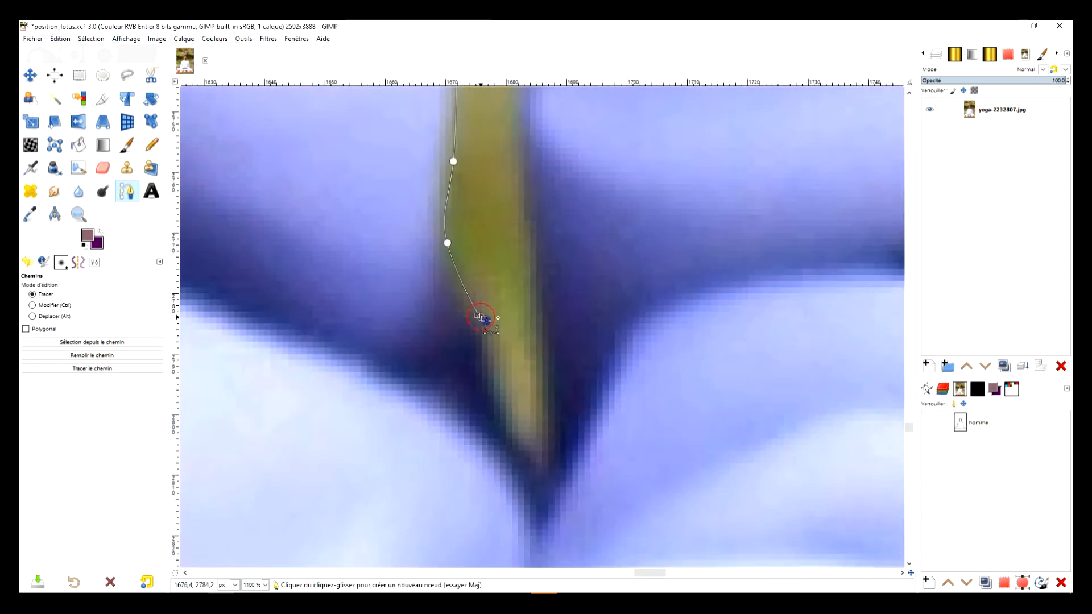
pyautogui.click(495, 367)
pyautogui.click(519, 440)
# Continue the path up the sleeve side of the right-hand gap and close it at its upper starting point
pyautogui.moveTo(537, 454); pyautogui.dragTo(538, 317)
pyautogui.click(543, 339)
pyautogui.click(550, 279)
pyautogui.moveTo(536, 184); pyautogui.dragTo(592, 443)
pyautogui.click(575, 375)
pyautogui.click(571, 246)
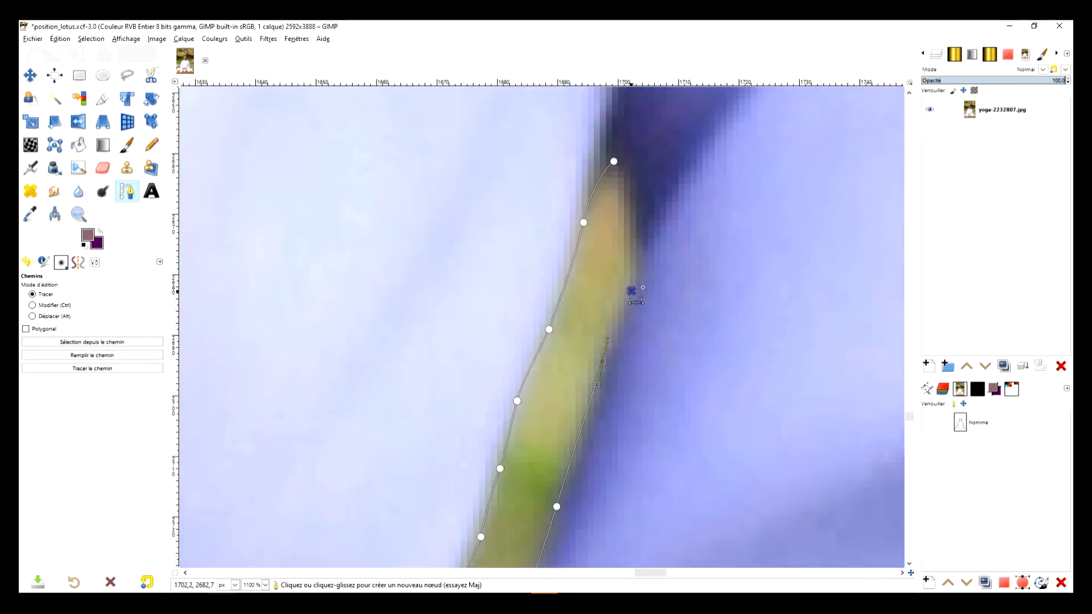
pyautogui.click(631, 282)
pyautogui.click(627, 215)
pyautogui.keyDown('ctrl'); pyautogui.click(614, 161); pyautogui.keyUp('ctrl')
# Name the duplicated photo layer homme and add a layer mask that hides the background around the man
pyautogui.press('Return')
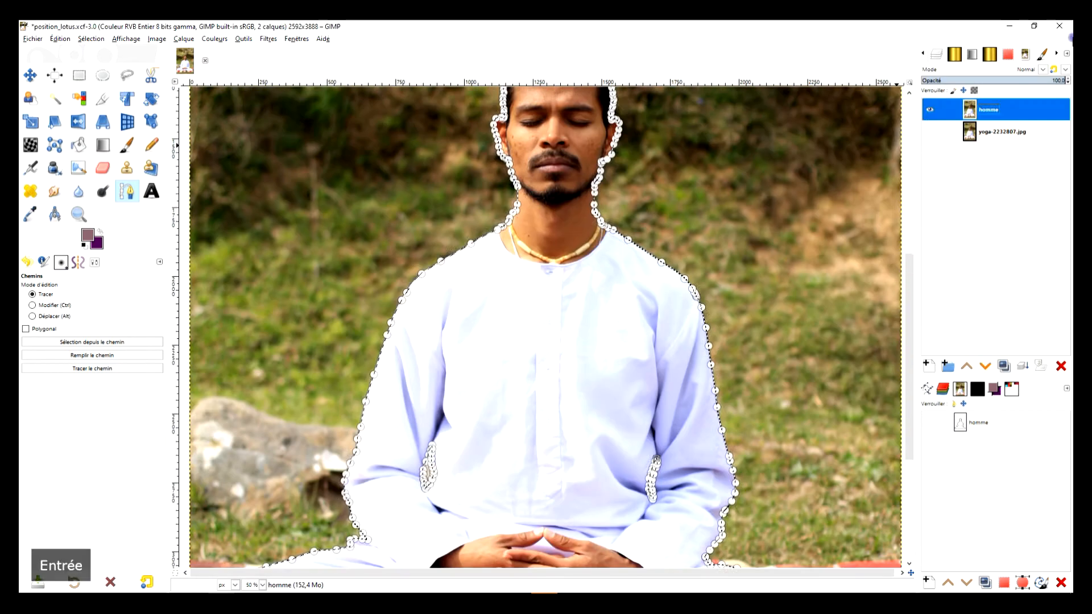
pyautogui.rightClick(969, 109)
pyautogui.click(870, 296)
pyautogui.click(578, 297)
pyautogui.click(641, 378)
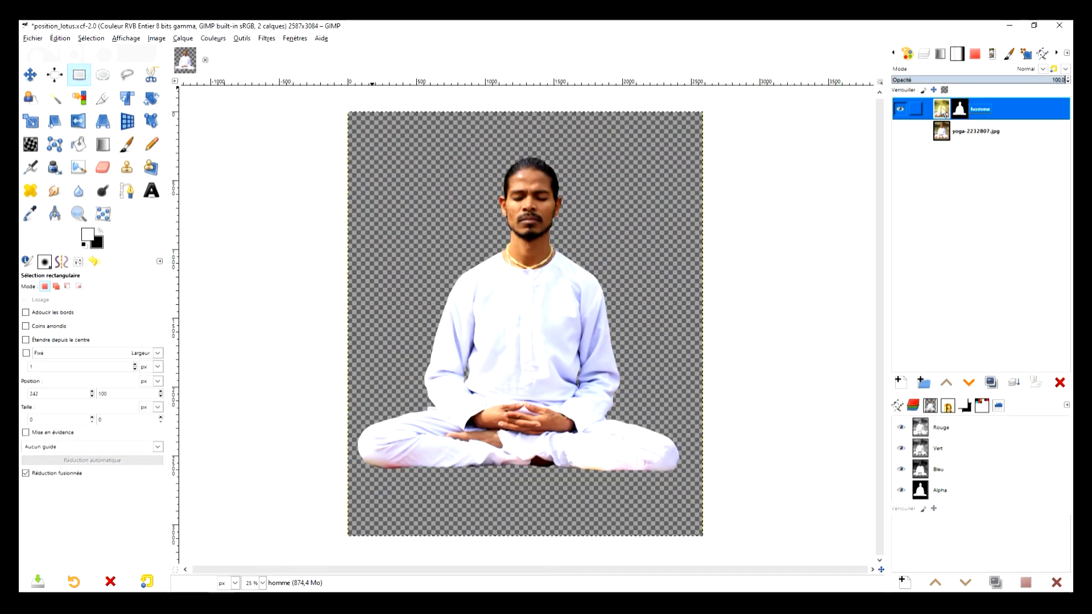
# Duplicate the homme layer and create a layer group named ARCHIVES beneath the copy
pyautogui.rightClick(941, 108)
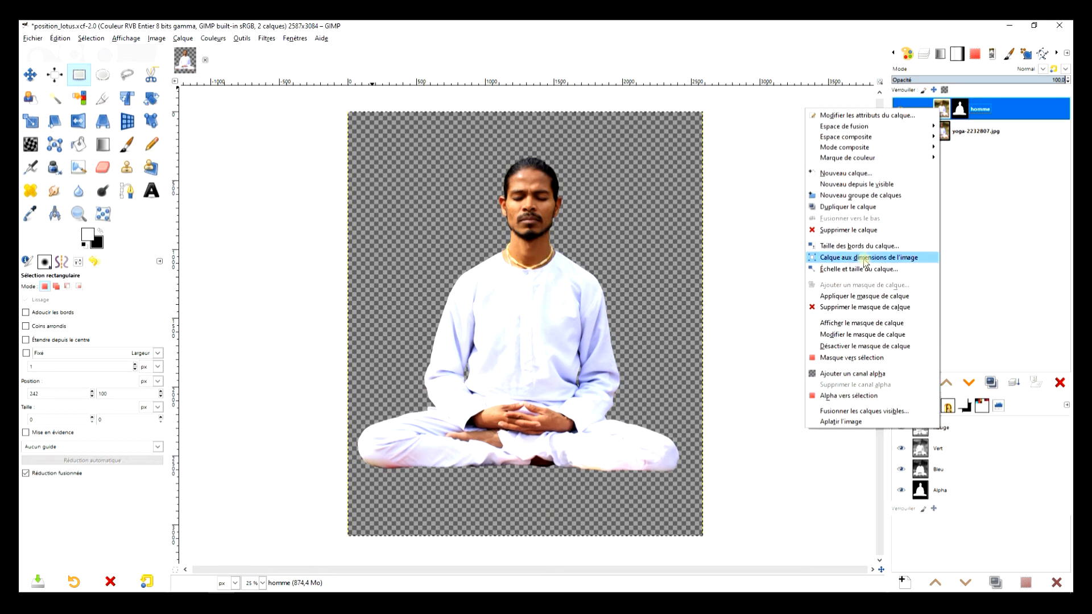
pyautogui.click(829, 208)
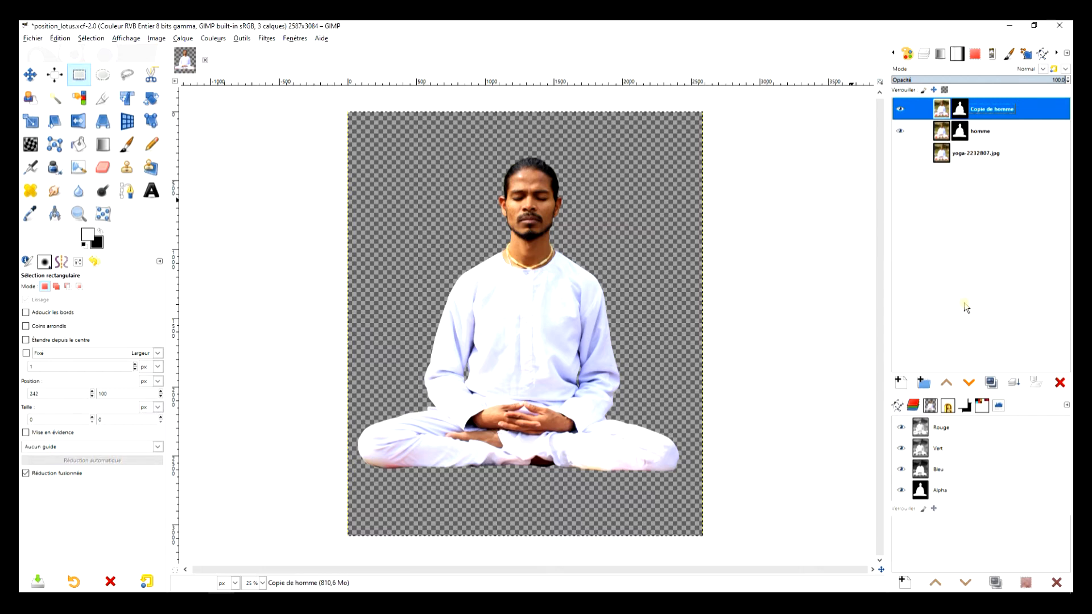
pyautogui.click(920, 380)
pyautogui.moveTo(943, 110); pyautogui.dragTo(952, 141)
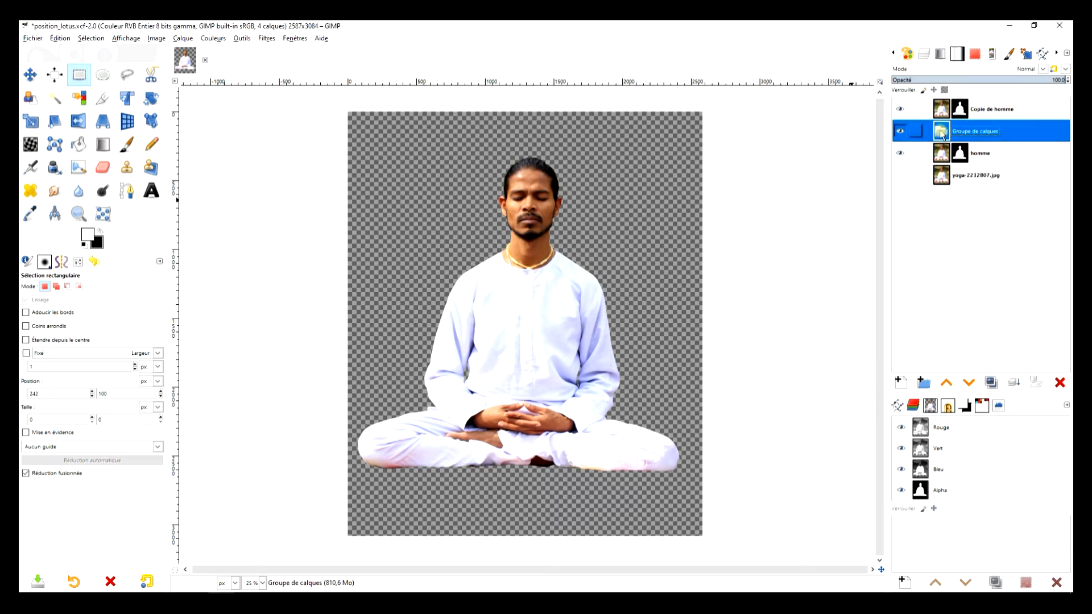
pyautogui.doubleClick(977, 128)
pyautogui.write('ARCHIVES')
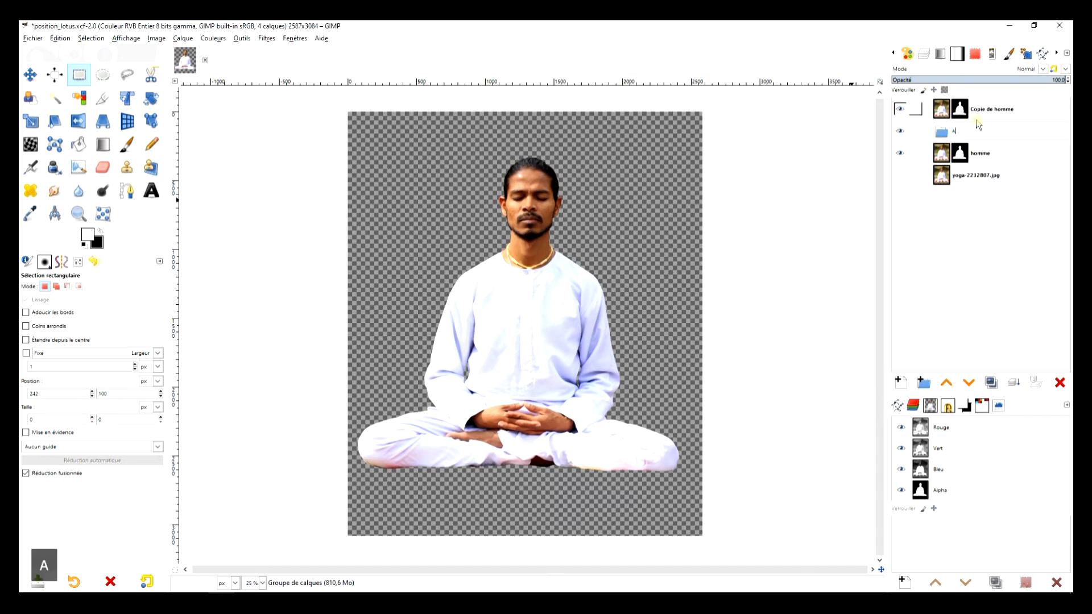
pyautogui.press('Return')
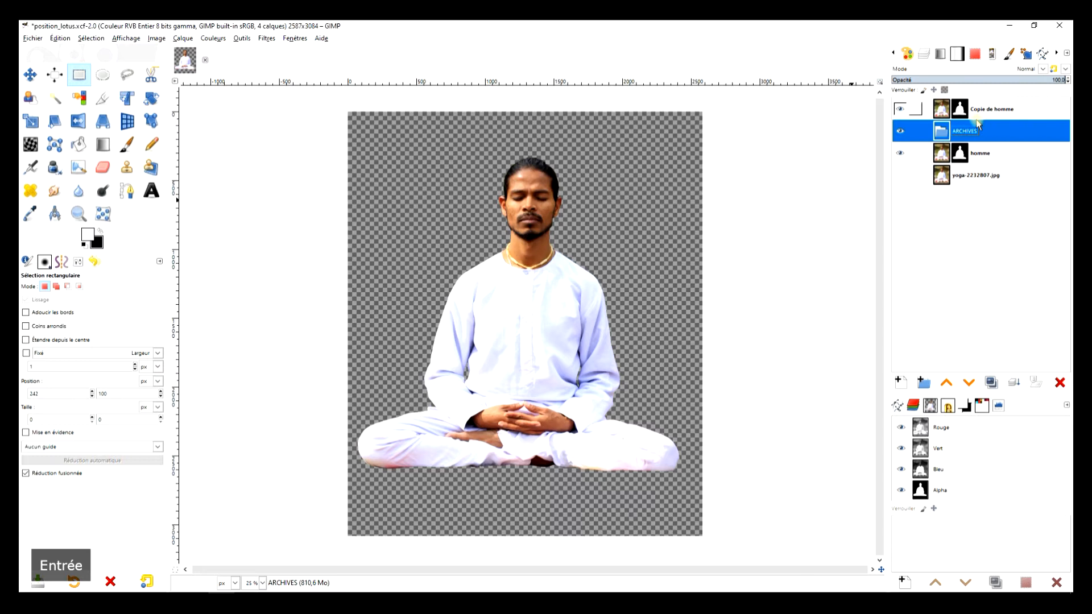
# Move the homme and yoga-2232807.jpg layers into the ARCHIVES group, then collapse and hide the group
pyautogui.moveTo(941, 153); pyautogui.dragTo(954, 133)
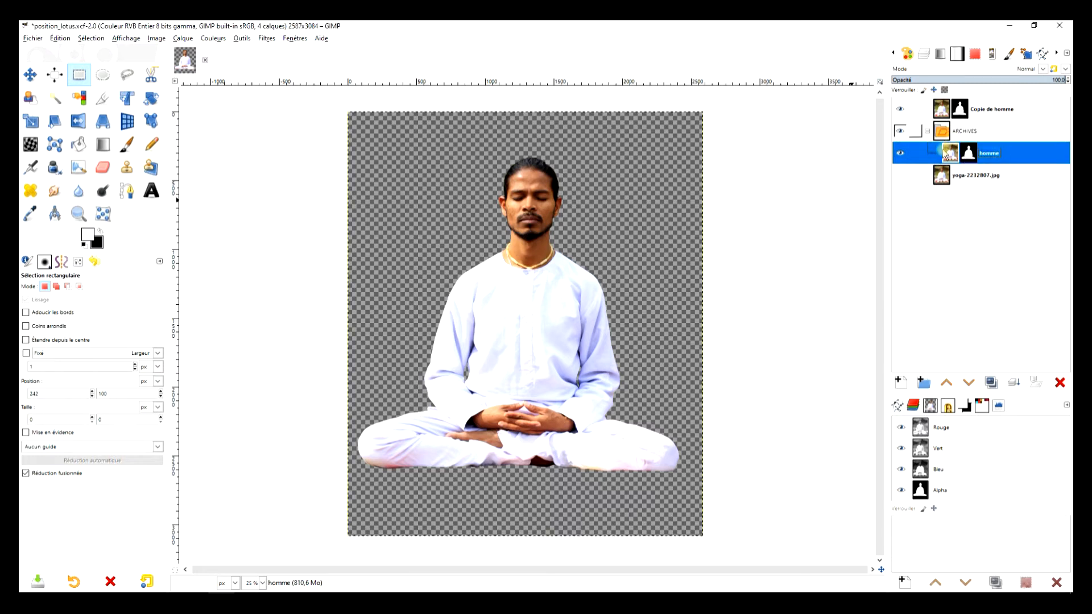
pyautogui.moveTo(942, 173); pyautogui.dragTo(965, 136)
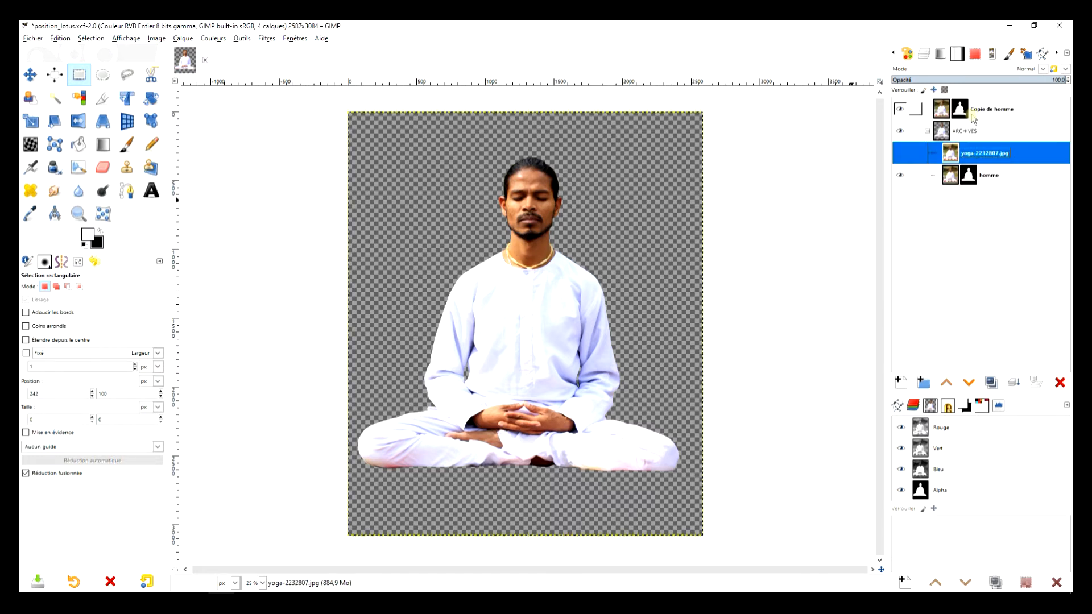
pyautogui.click(927, 131)
pyautogui.click(899, 132)
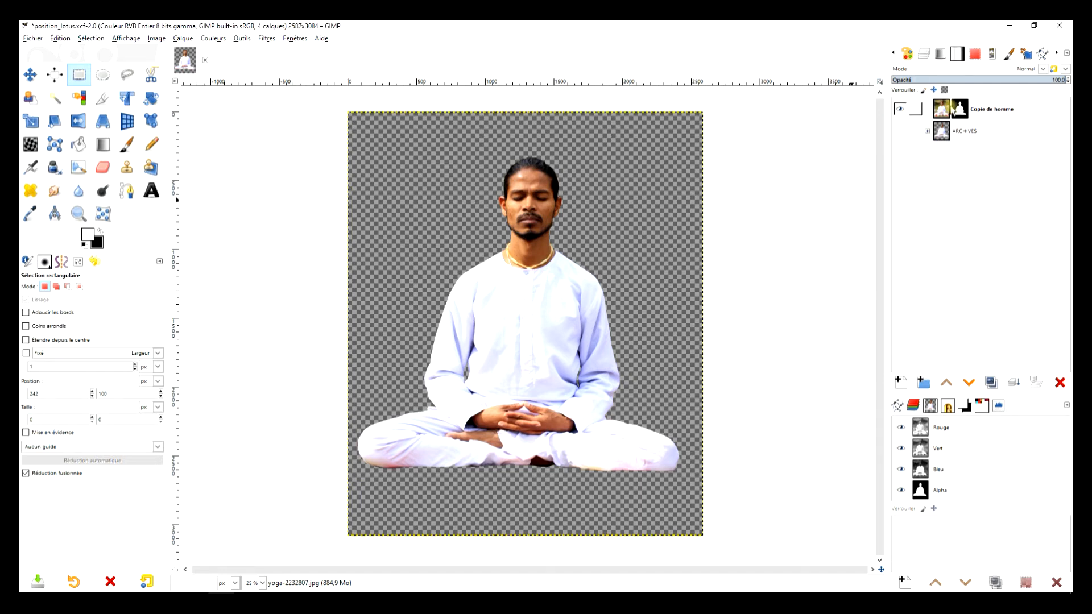
# Apply the layer mask of the Copie de homme layer
pyautogui.click(942, 111)
pyautogui.rightClick(942, 112)
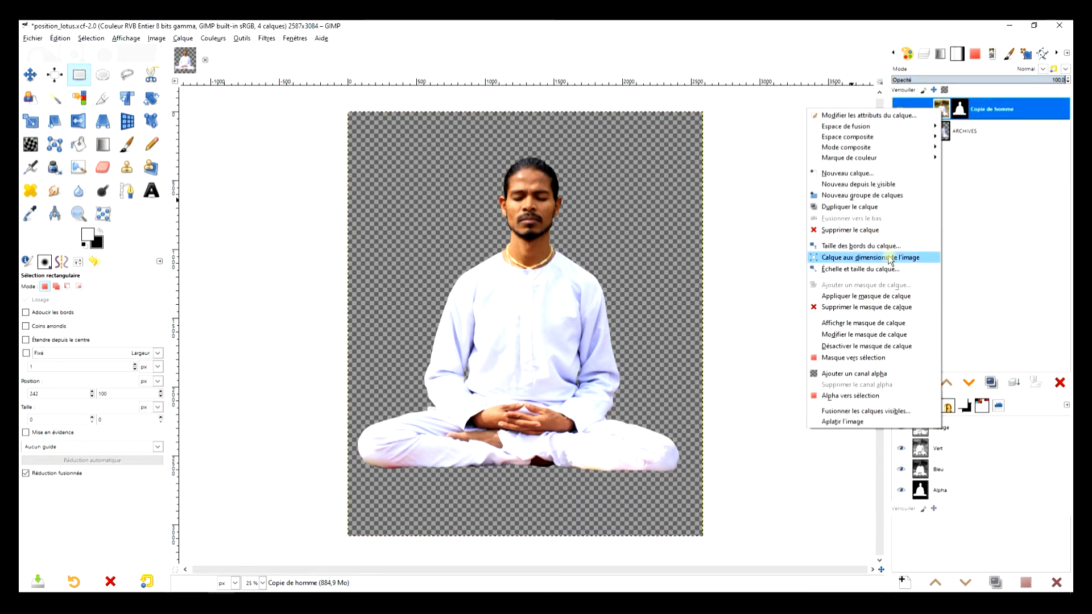
pyautogui.click(880, 297)
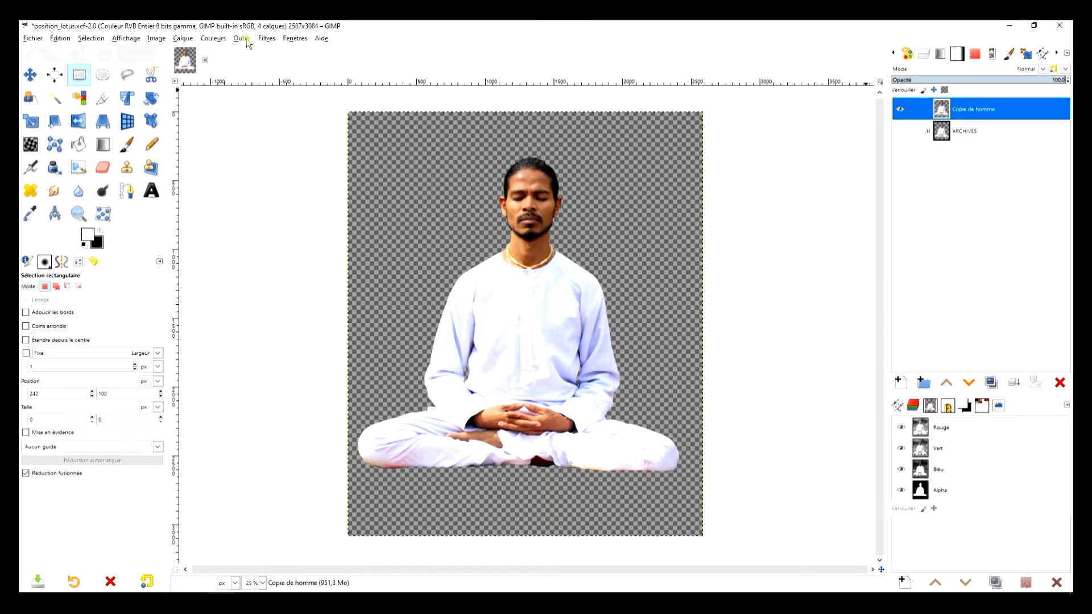
# Apply the G'MIC-Qt Dream Smoothing filter to the Copie de homme layer, with the result output as a new layer
pyautogui.click(267, 39)
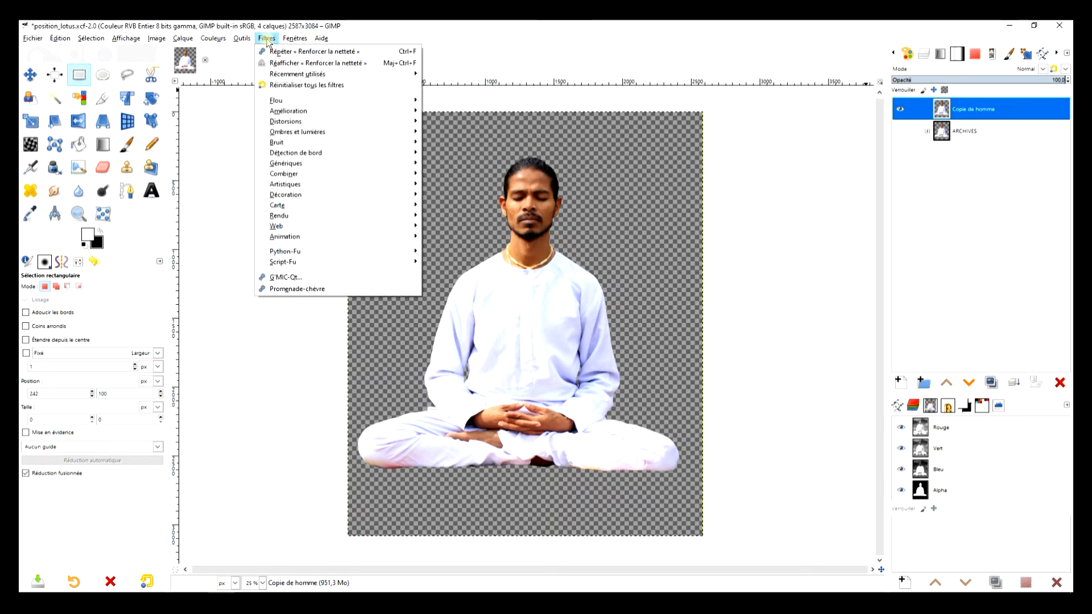
pyautogui.click(323, 279)
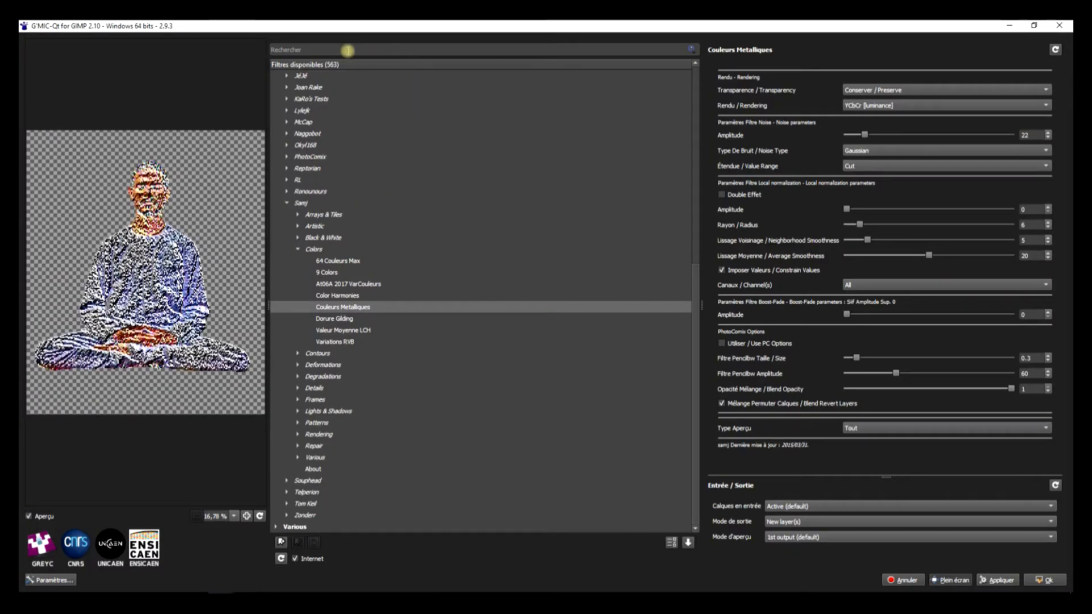
pyautogui.click(1033, 26)
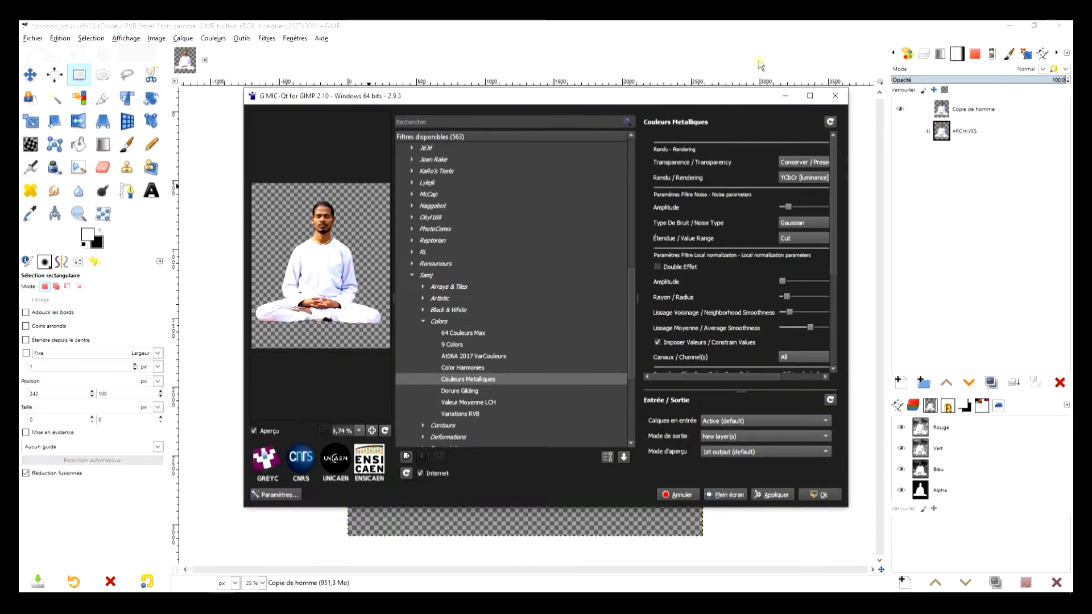
pyautogui.moveTo(674, 97); pyautogui.dragTo(646, 47)
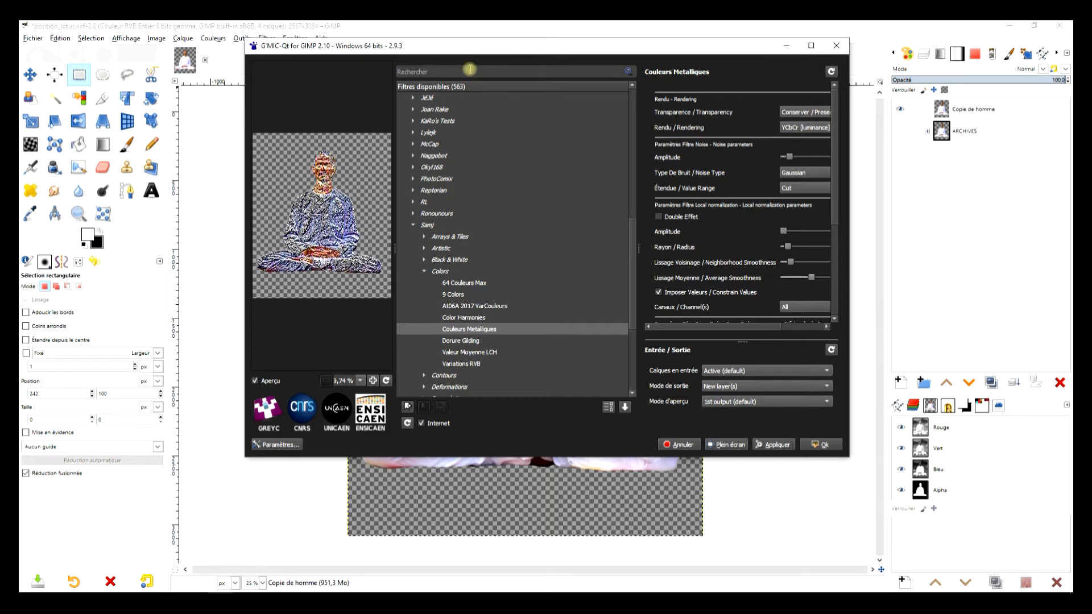
pyautogui.write('DREA')
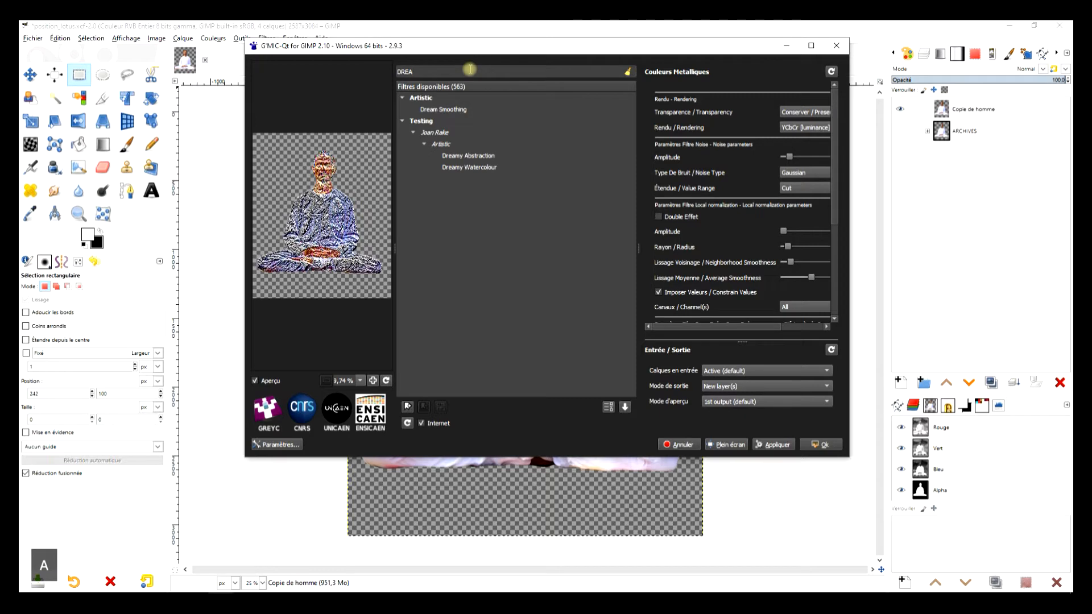
pyautogui.click(452, 110)
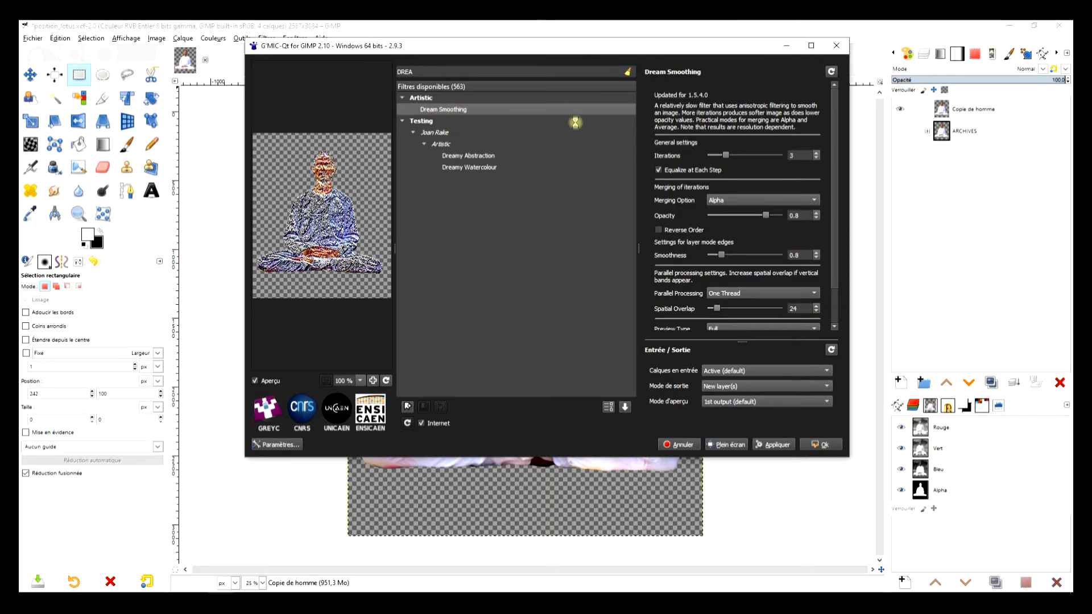
pyautogui.moveTo(339, 95); pyautogui.dragTo(337, 360)
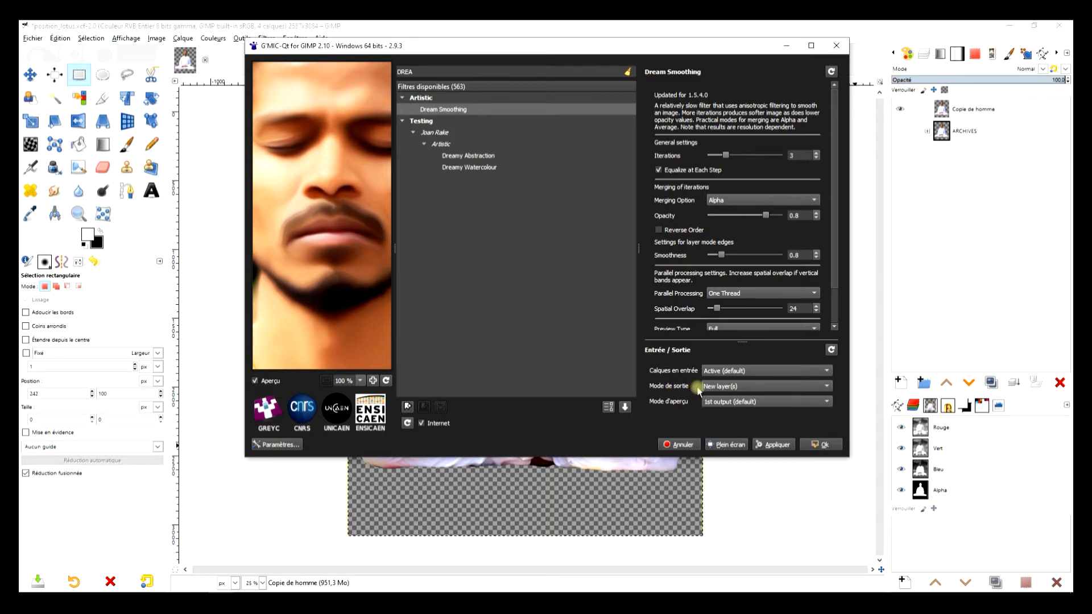
pyautogui.click(822, 445)
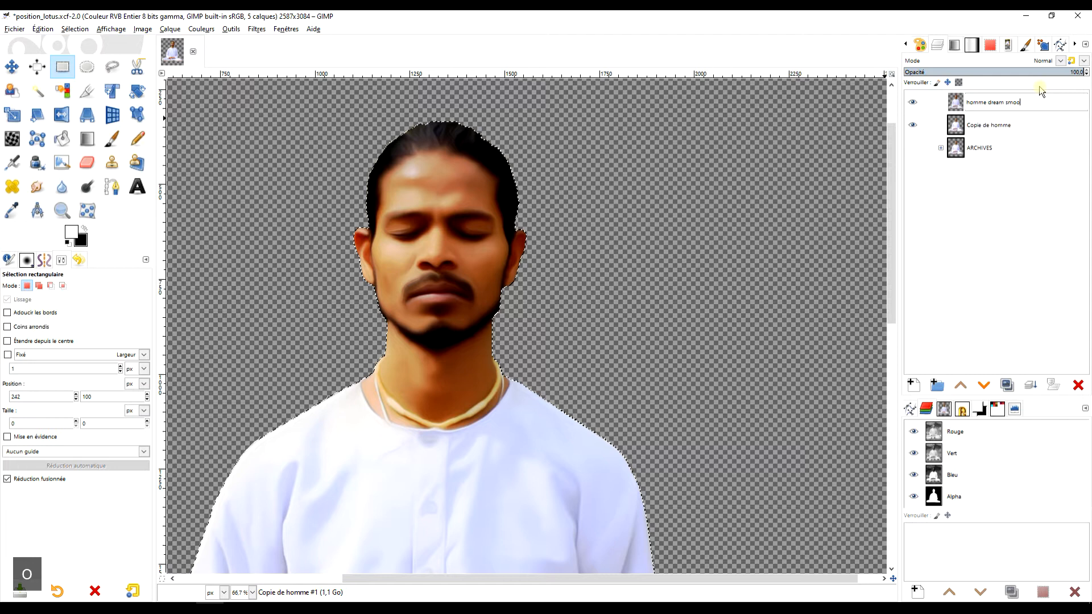
# Rename the smoothed layer as homme dream smoothing and clear the selection around the man
pyautogui.write('thing')
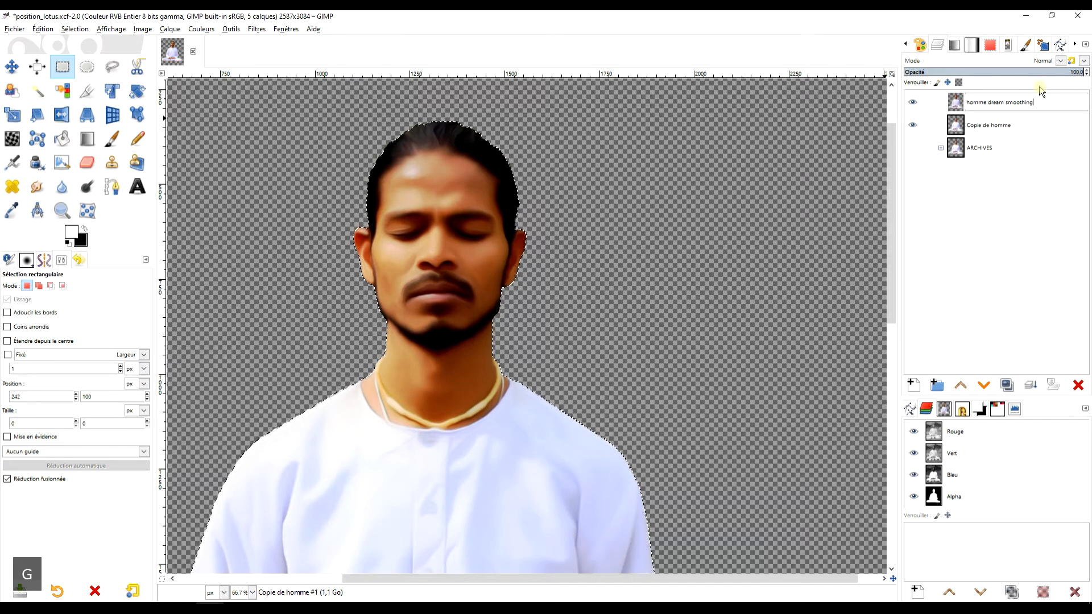
pyautogui.press('Left')
pyautogui.press('Left')
pyautogui.press('Return')
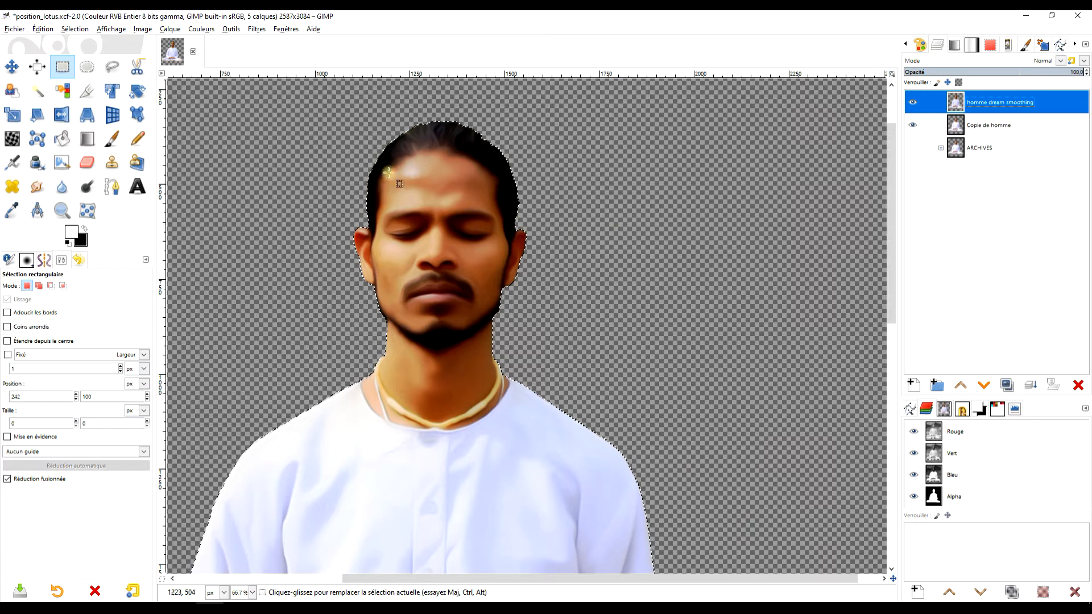
pyautogui.click(602, 221)
# Compare the face with and without smoothing by toggling the visibility of the homme dream smoothing layer
pyautogui.moveTo(544, 285); pyautogui.dragTo(582, 231)
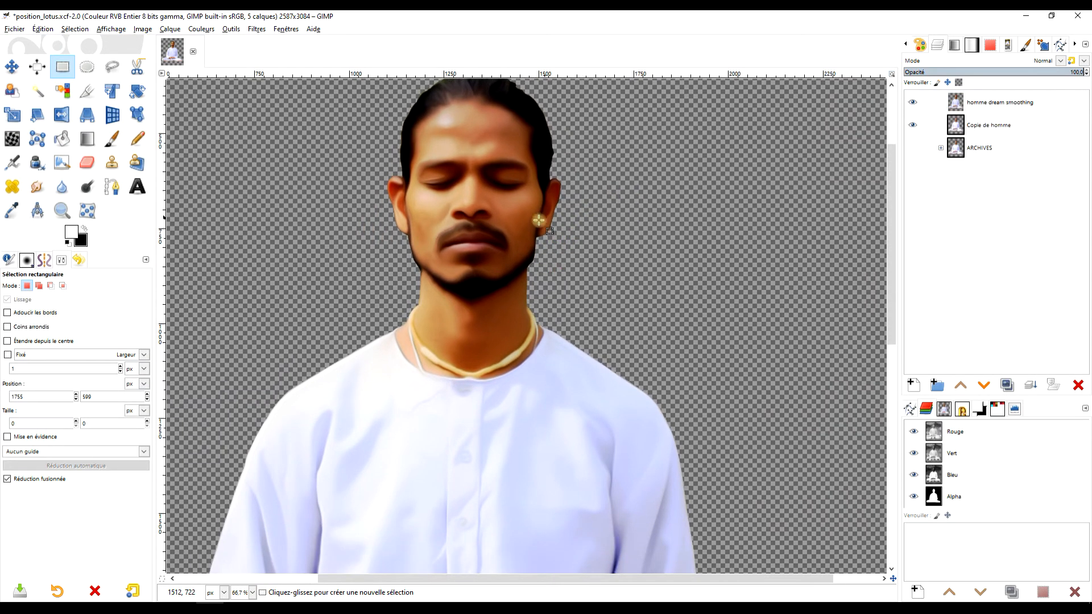
pyautogui.click(913, 102)
pyautogui.press('2')
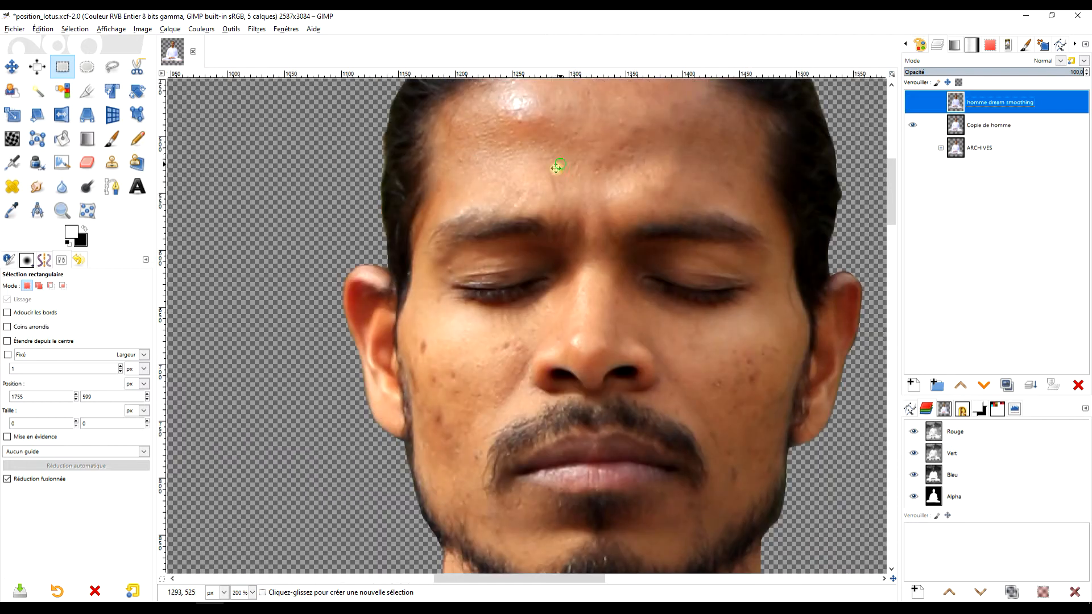
pyautogui.click(913, 103)
pyautogui.click(913, 103)
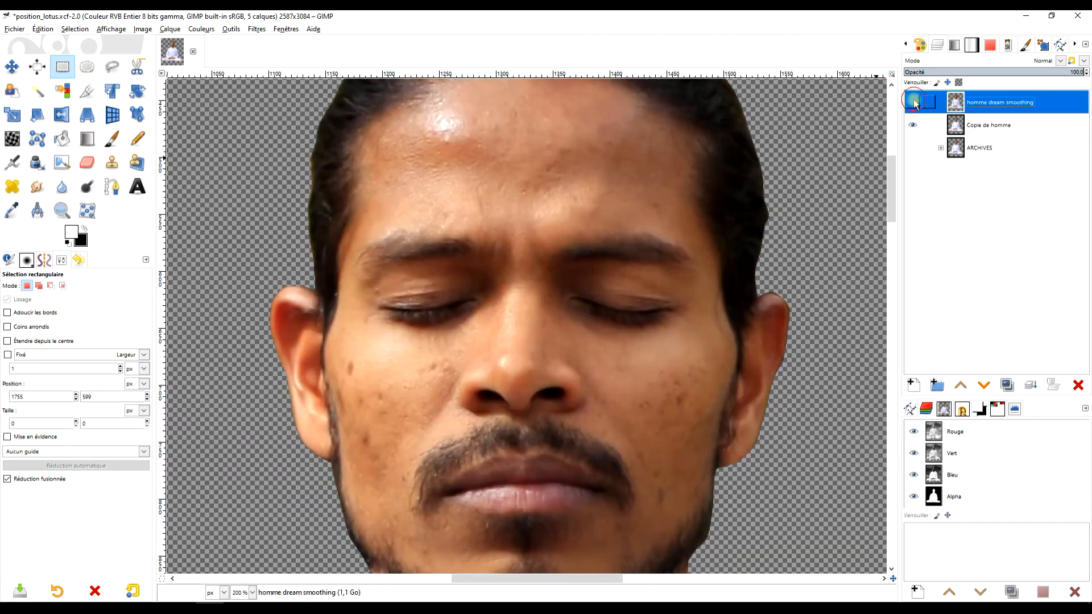
pyautogui.click(913, 102)
pyautogui.click(913, 102)
pyautogui.click(914, 102)
pyautogui.scroll(-3, 756, 279)
pyautogui.scroll(-2, 752, 282)
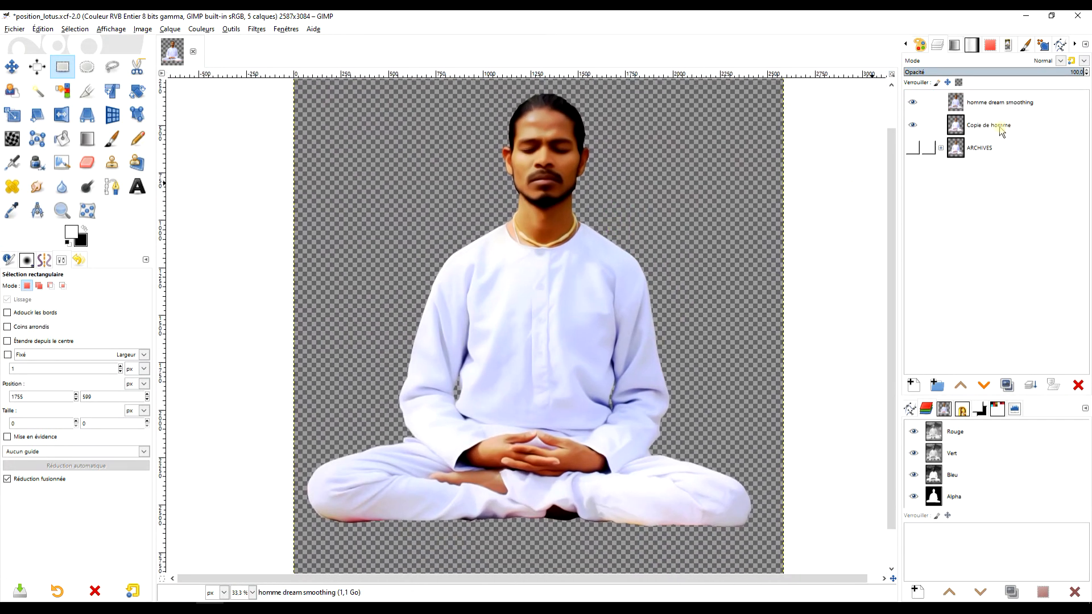
# Try desaturating the homme dream smoothing layer in Luminance mode
pyautogui.click(1007, 104)
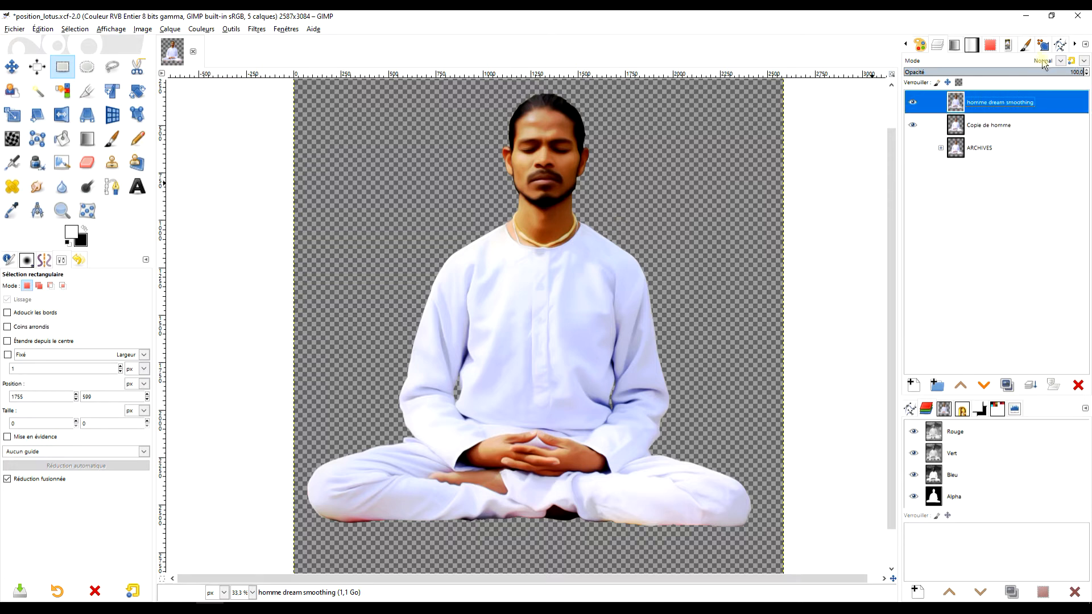
pyautogui.click(206, 31)
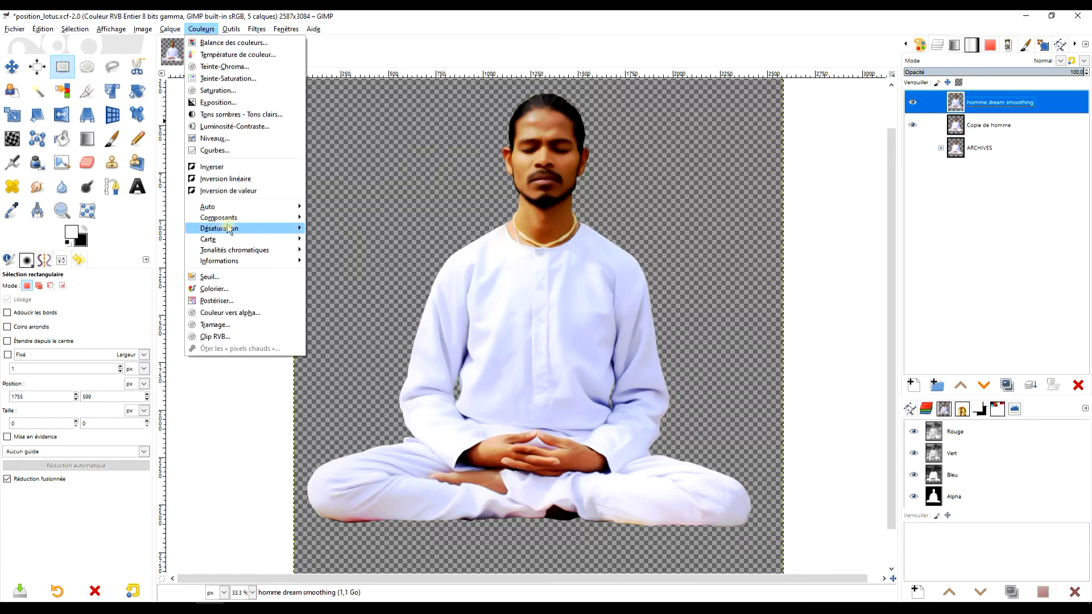
pyautogui.moveTo(253, 229)
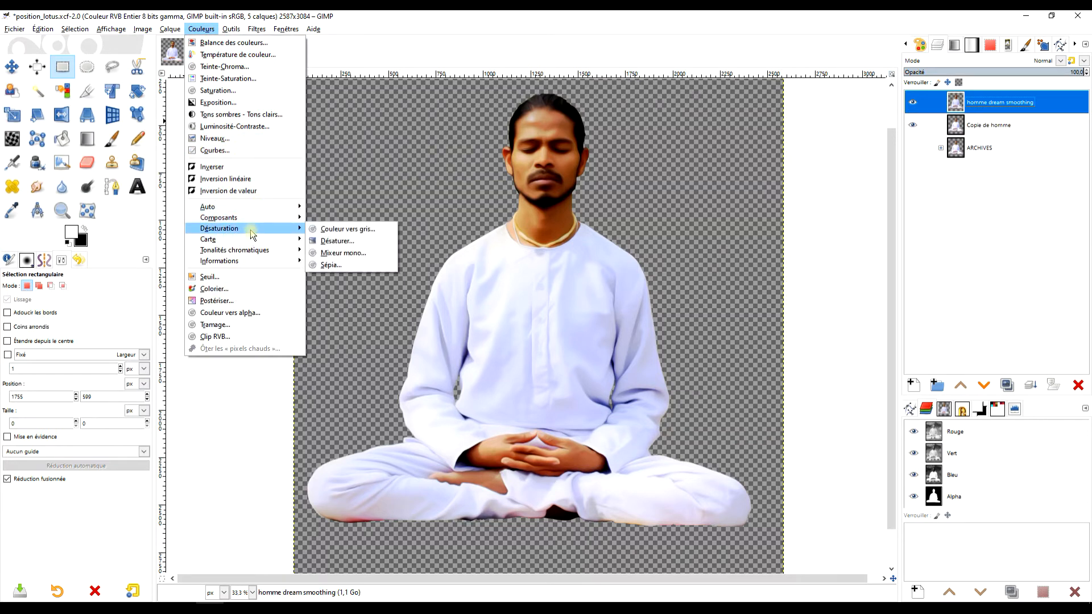
pyautogui.click(341, 229)
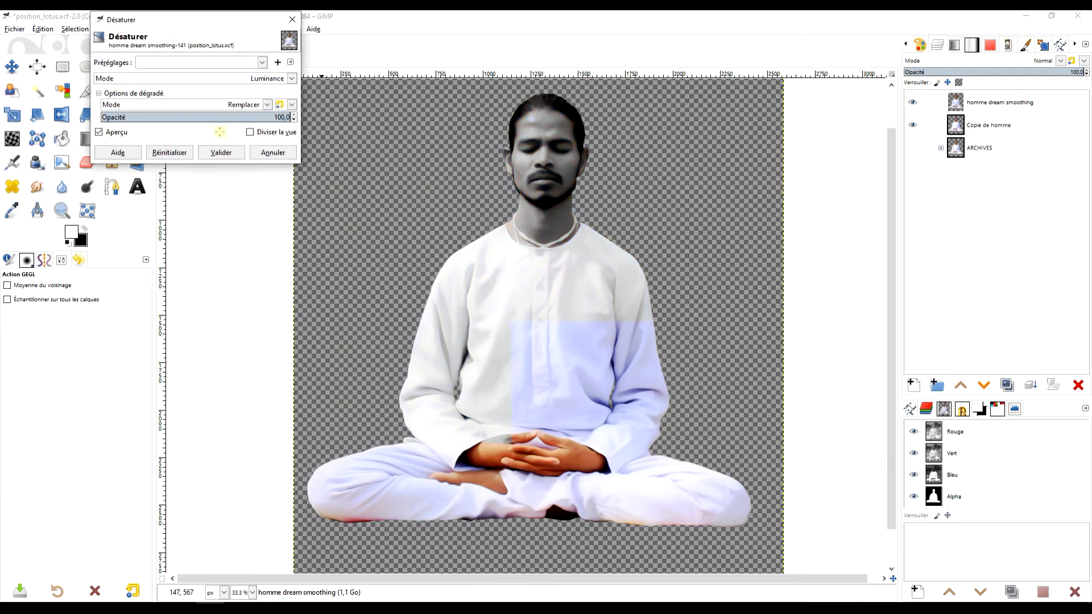
pyautogui.click(221, 152)
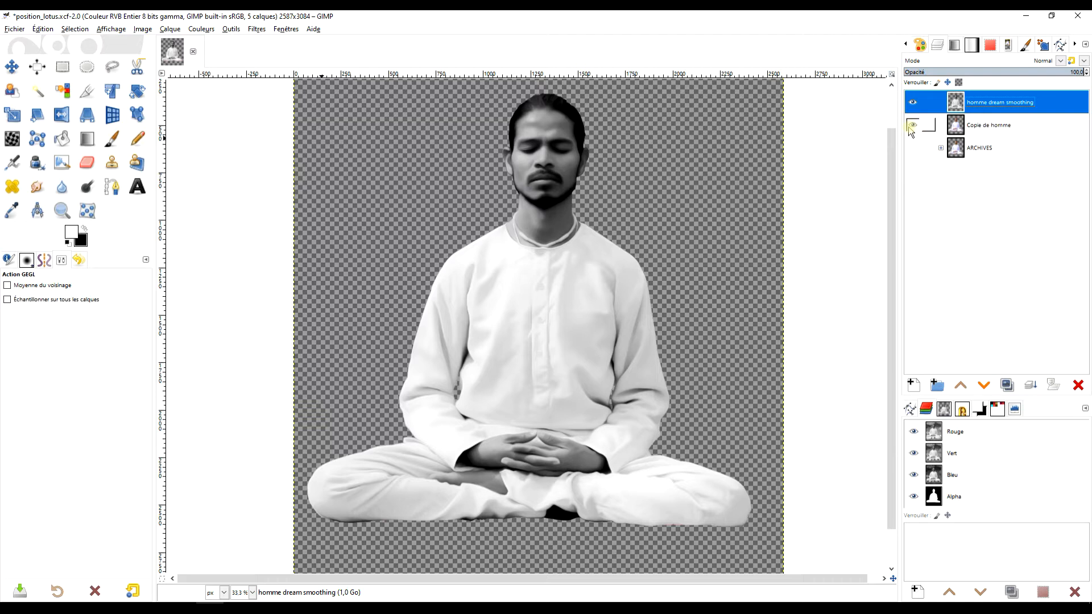
pyautogui.hotkey('ctrl', 'z')
# Duplicate the homme dream smoothing layer and hide the original homme dream smoothing and Copie de homme layers
pyautogui.click(1008, 386)
pyautogui.doubleClick(976, 104)
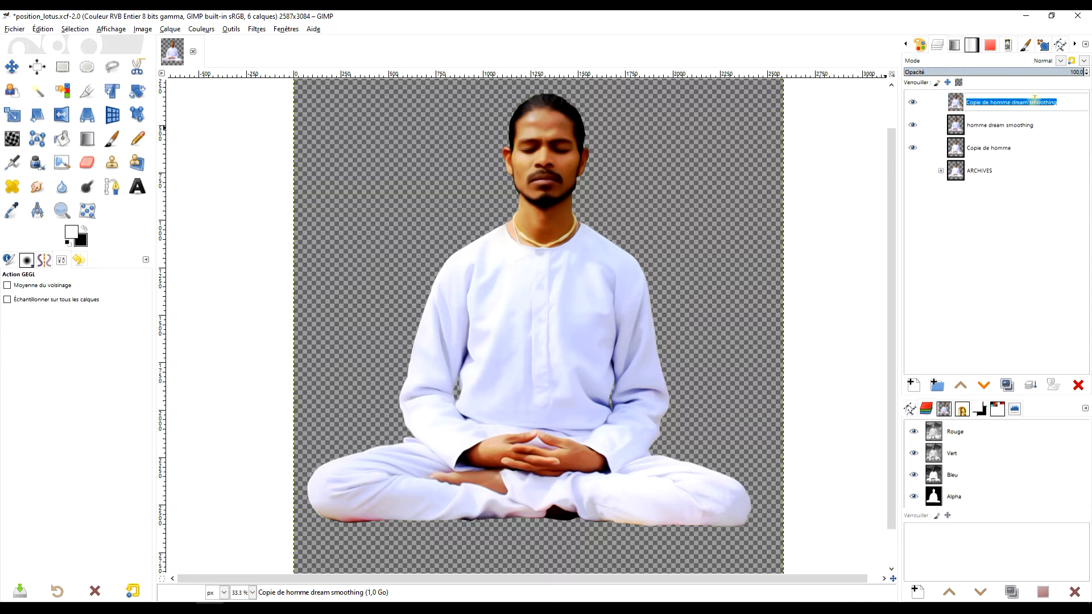
pyautogui.click(913, 125)
pyautogui.click(913, 148)
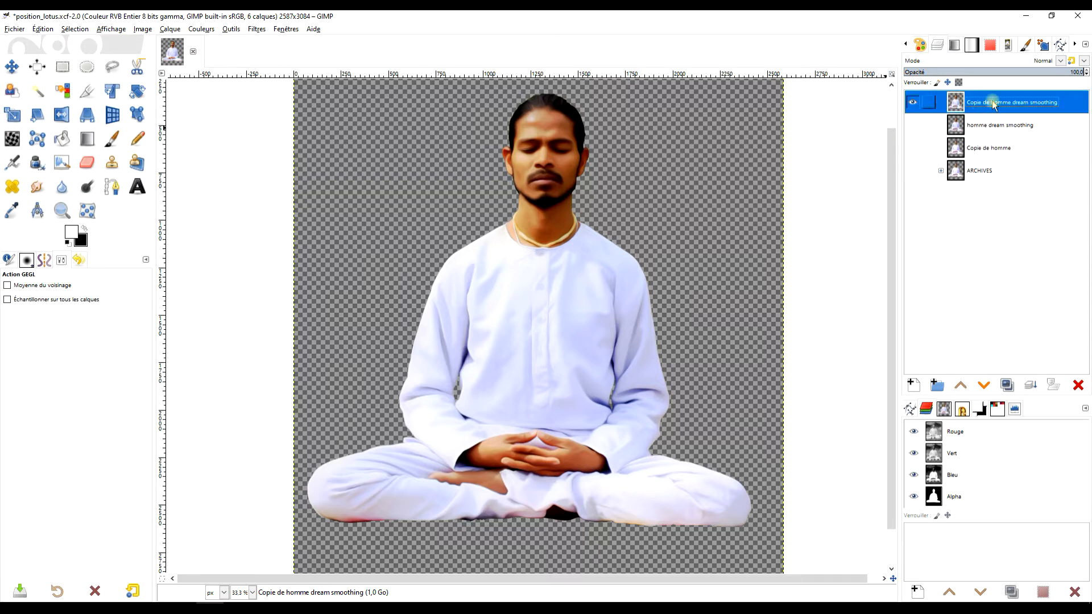
# Rename the duplicated layer as homme dream smoothing desaturation
pyautogui.doubleClick(1037, 104)
pyautogui.moveTo(990, 104); pyautogui.dragTo(908, 108)
pyautogui.press('Delete')
pyautogui.press('End')
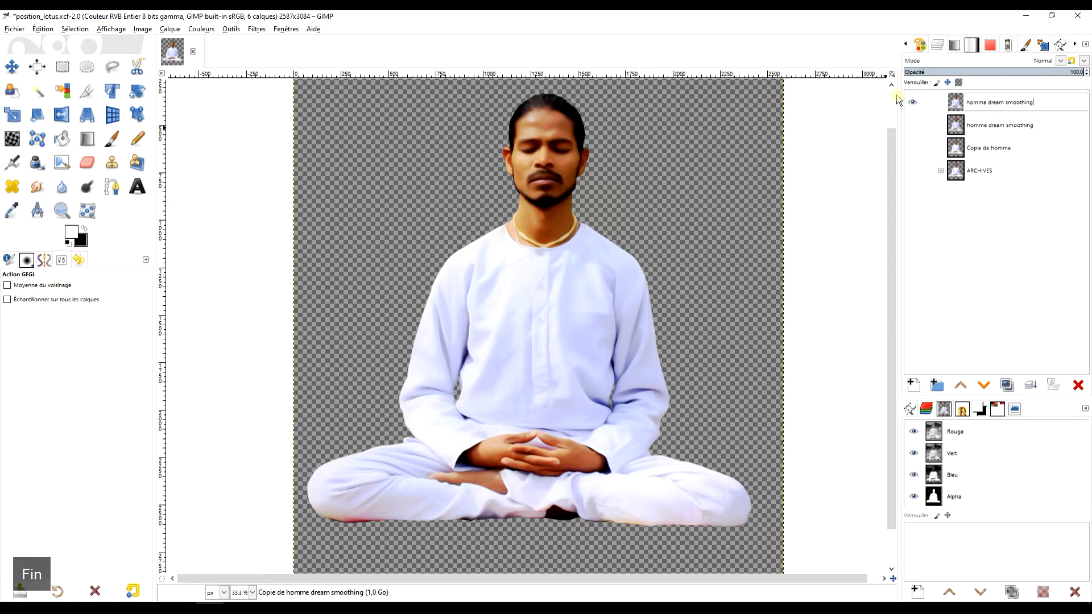
pyautogui.write('desaturation')
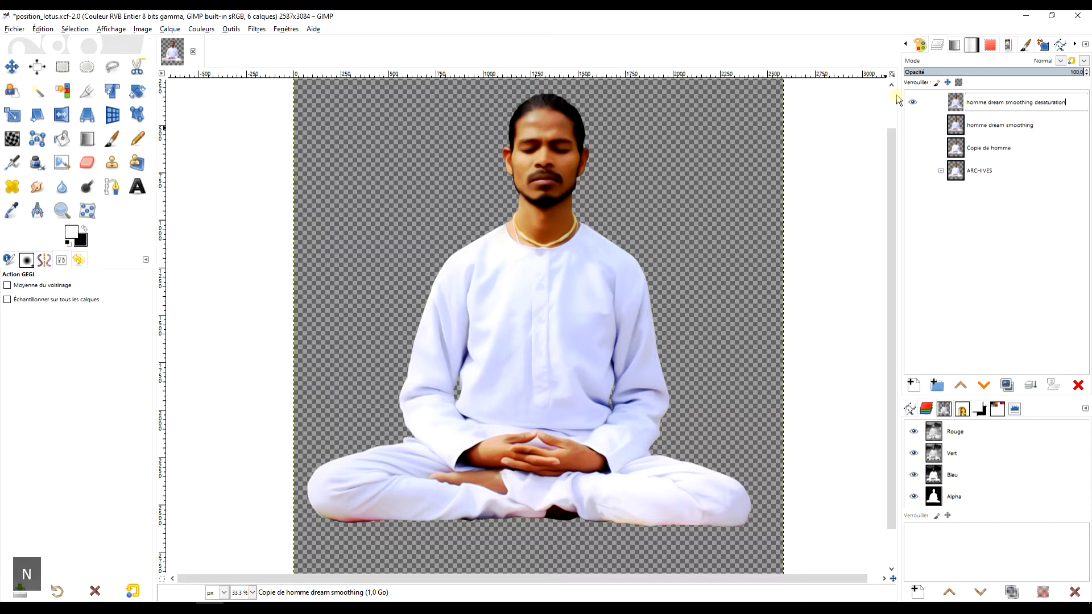
pyautogui.press('Return')
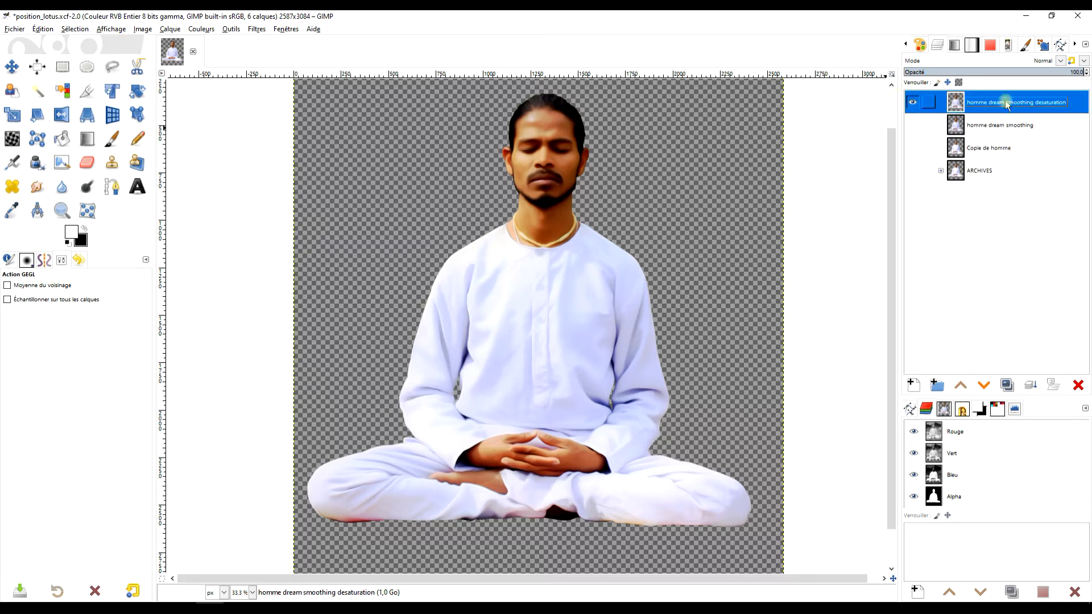
# Desaturate the homme dream smoothing desaturation layer in Luminance mode and duplicate the result
pyautogui.click(211, 33)
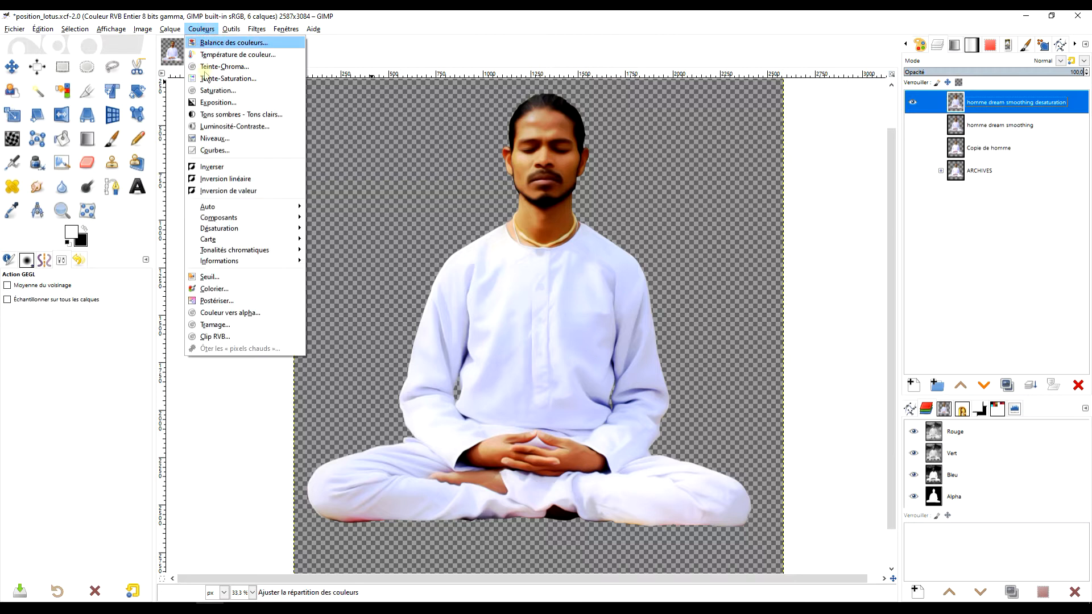
pyautogui.moveTo(250, 229)
pyautogui.click(352, 241)
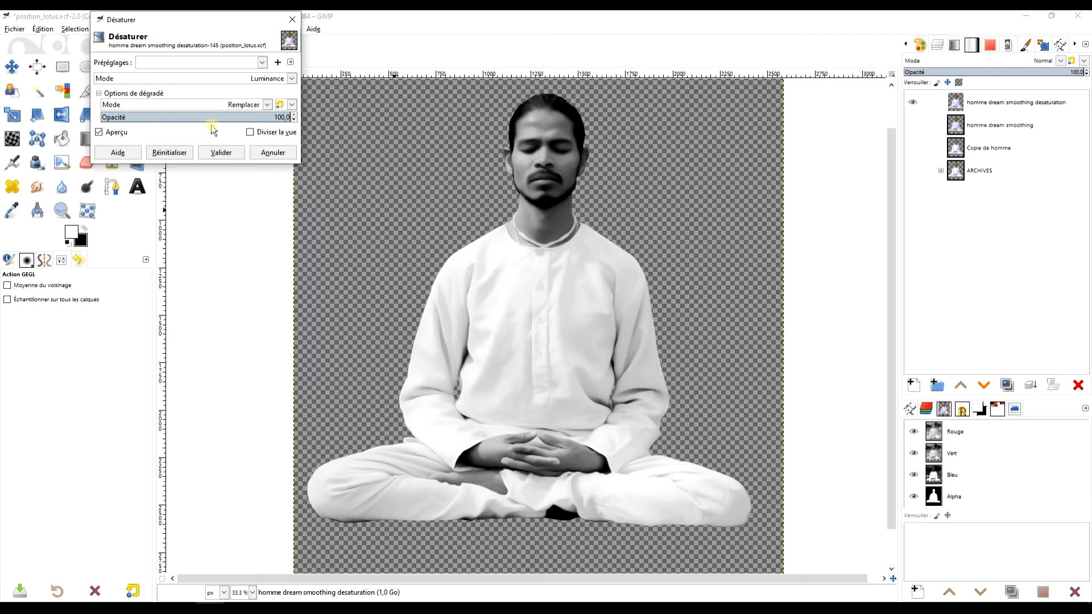
pyautogui.moveTo(213, 26); pyautogui.dragTo(350, 131)
pyautogui.click(357, 258)
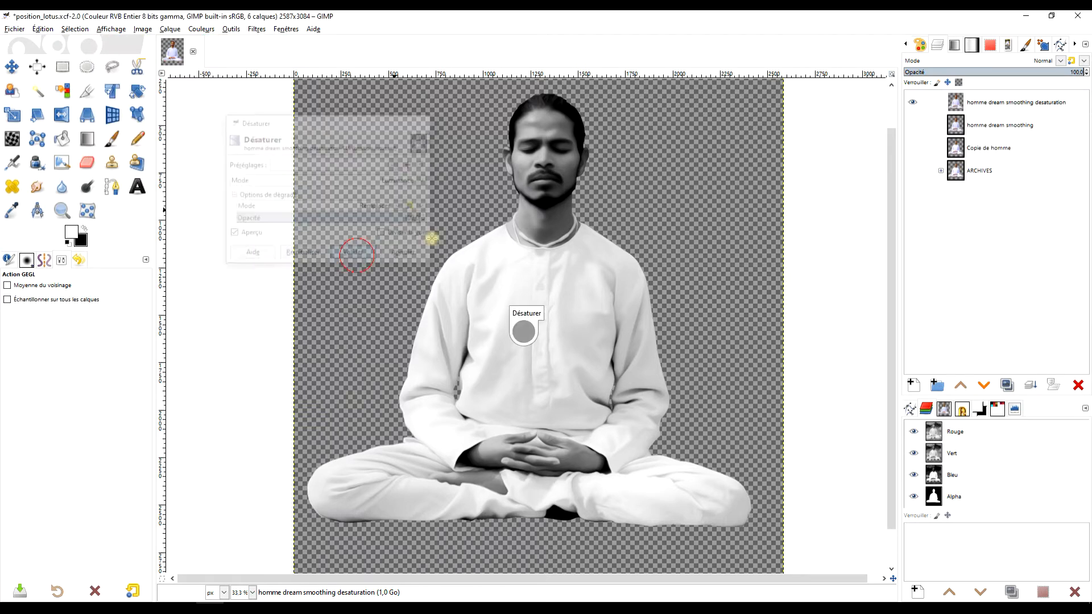
pyautogui.click(1007, 385)
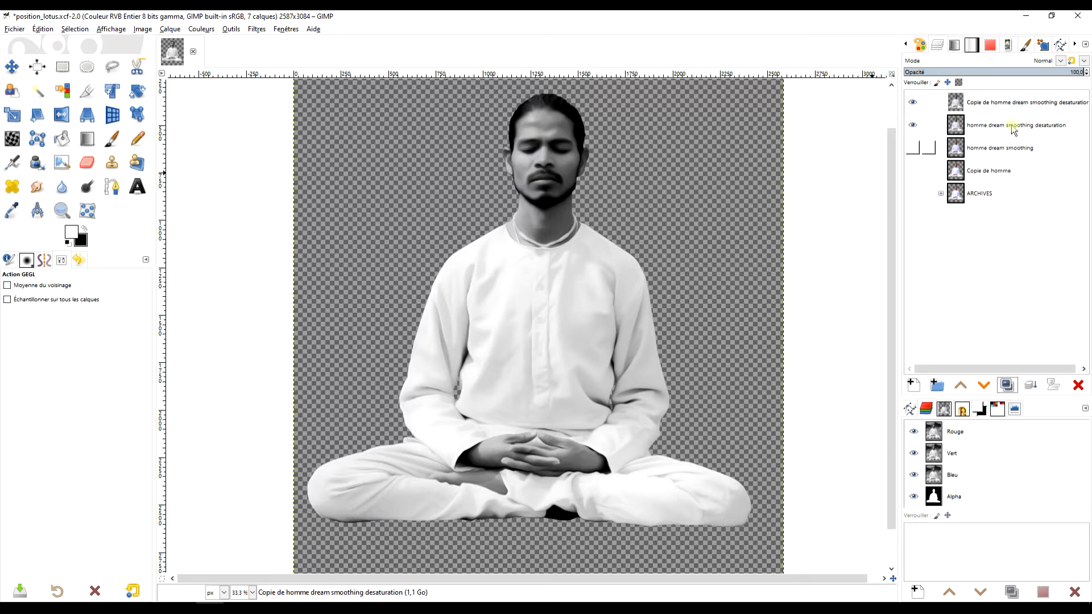
pyautogui.doubleClick(991, 131)
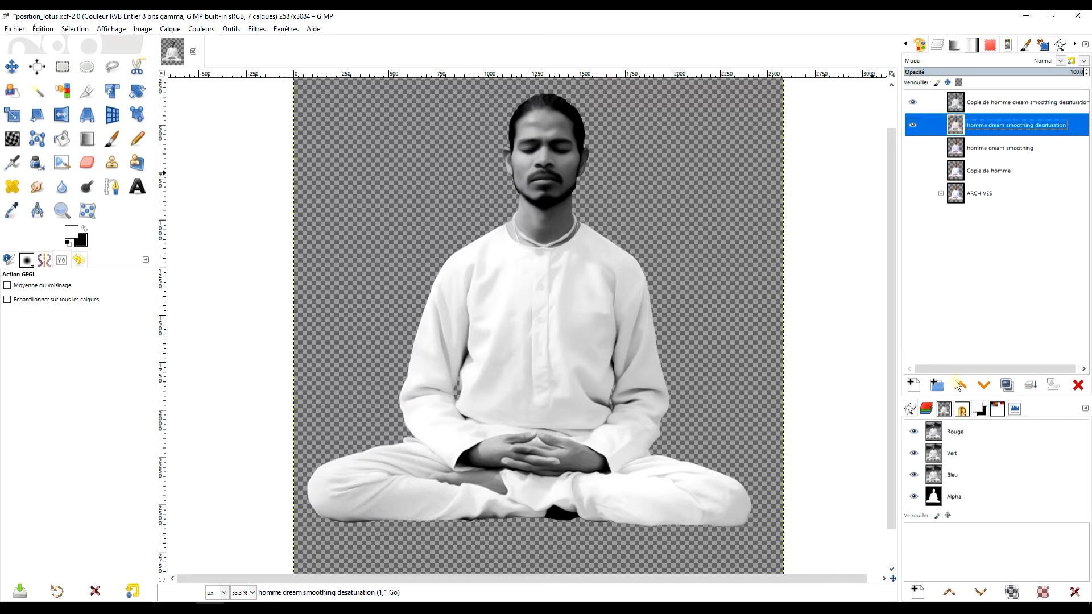
pyautogui.click(961, 385)
pyautogui.doubleClick(982, 109)
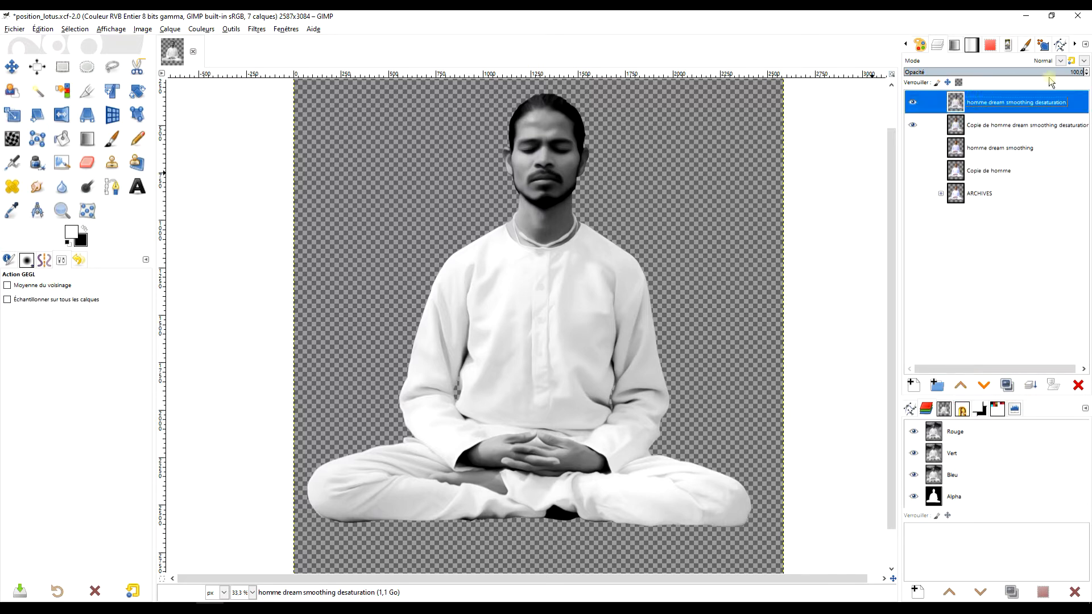
pyautogui.hotkey('ctrl', 'z')
pyautogui.hotkey('ctrl', 'z')
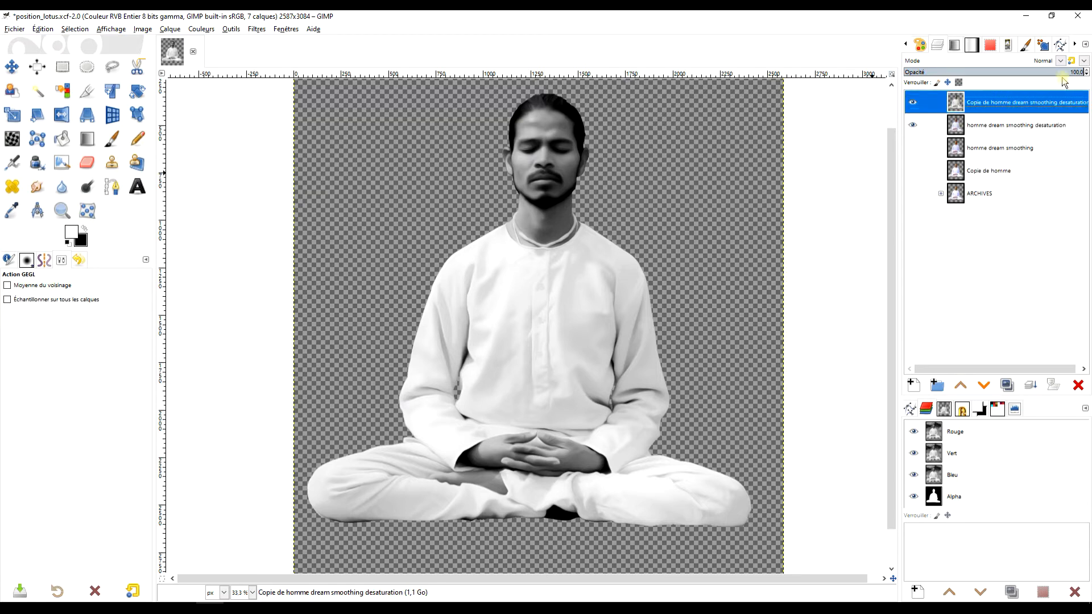
# Set the blend mode of the copied desaturation layer to Différence
pyautogui.click(1061, 61)
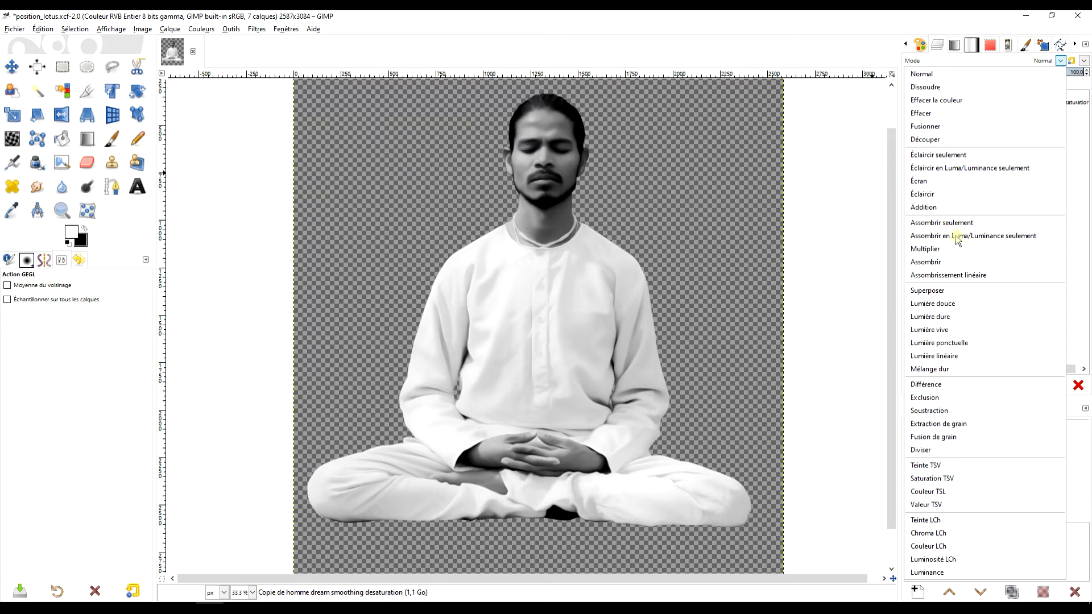
pyautogui.click(933, 385)
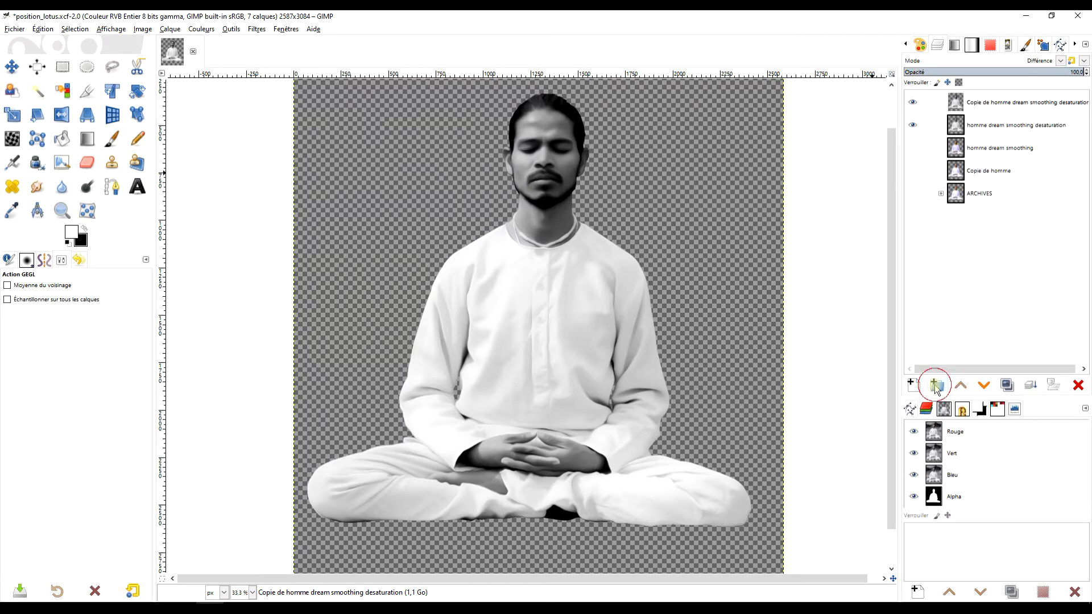
pyautogui.click(988, 103)
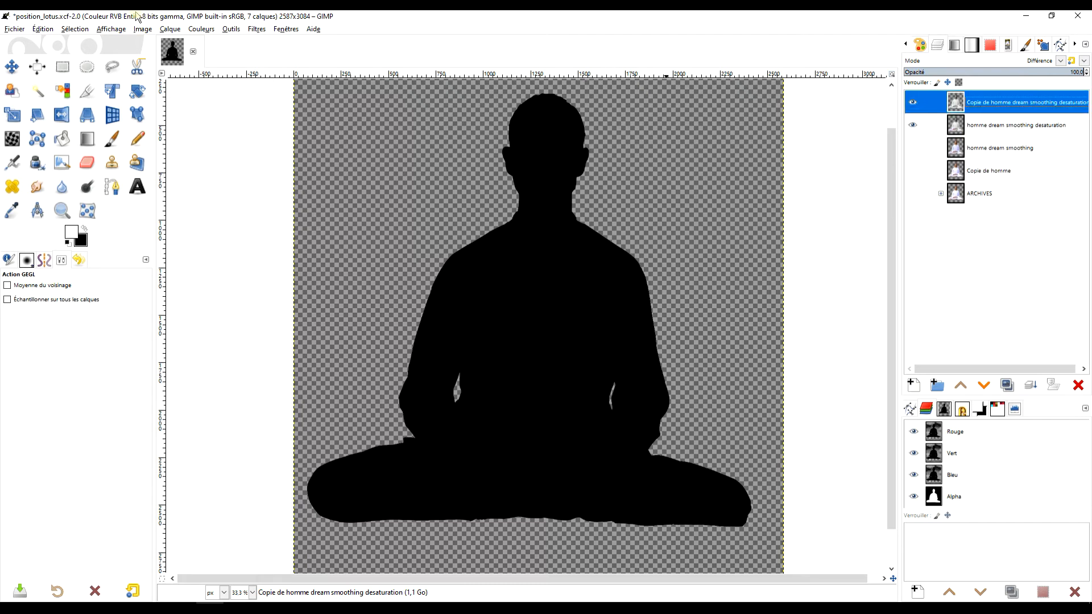
# Invert the colours of the Différence copy and merge it down onto the homme dream smoothing desaturation layer
pyautogui.click(202, 29)
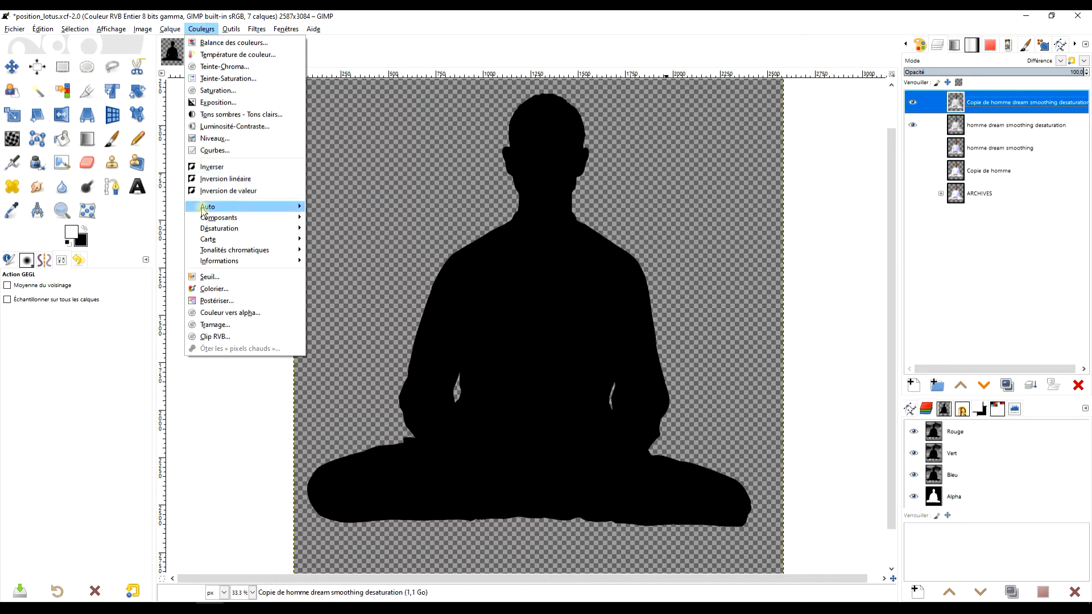
pyautogui.click(224, 167)
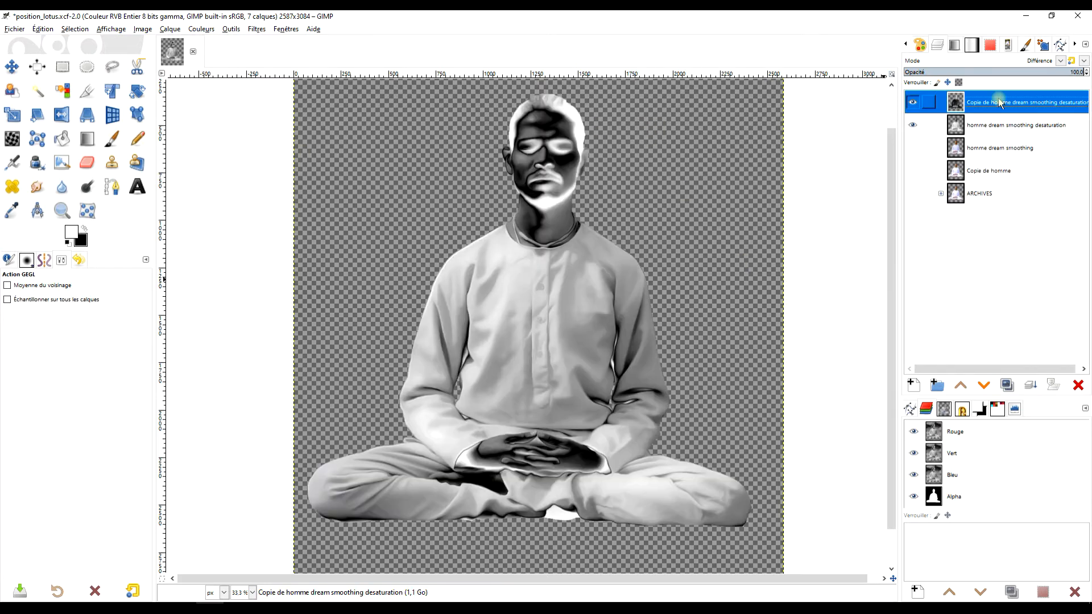
pyautogui.click(1029, 386)
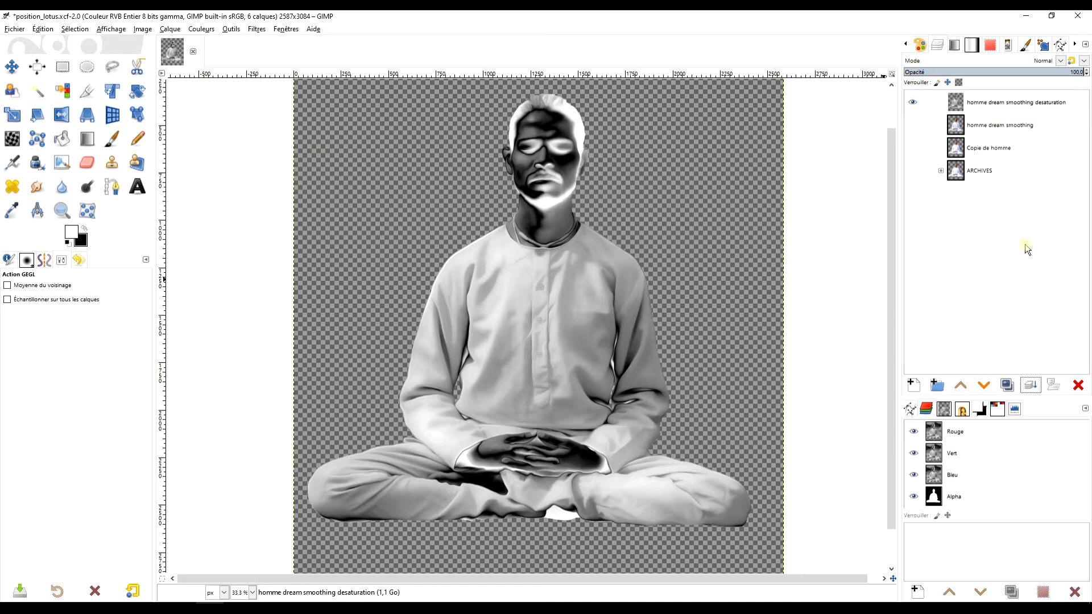
# Duplicate the merged desaturation layer and set the new copy's blend mode to Différence
pyautogui.click(1007, 386)
pyautogui.click(1010, 61)
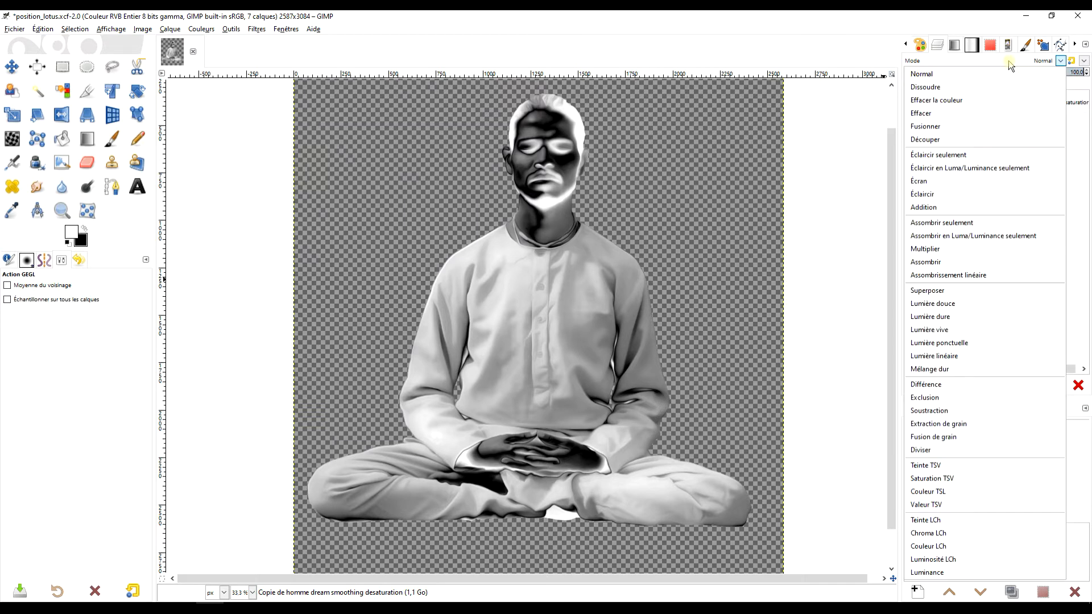
pyautogui.click(946, 385)
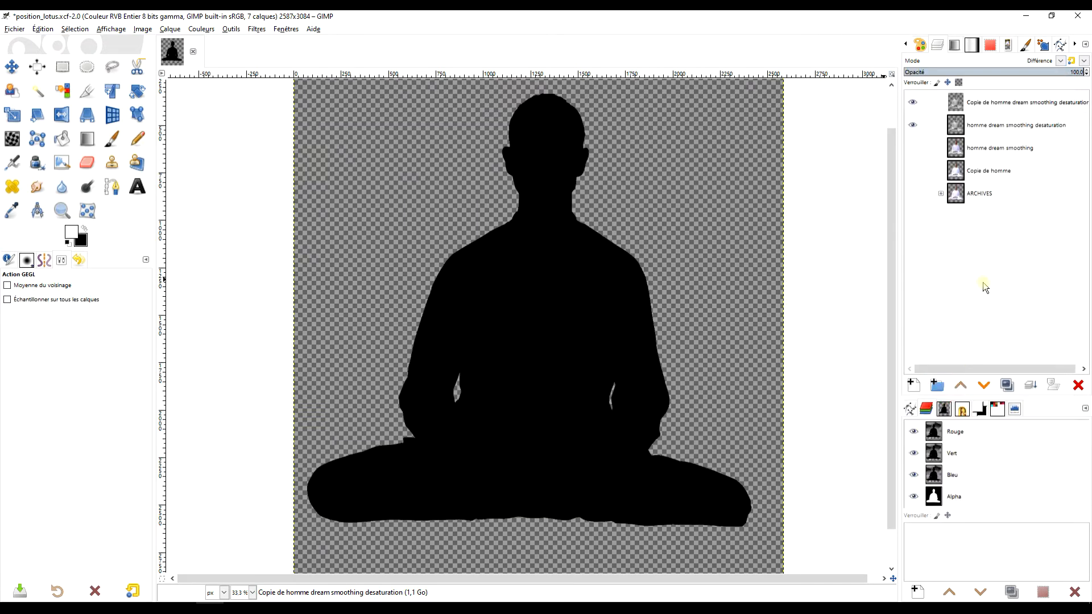
# Invert the second Différence copy and merge it down into the homme dream smoothing desaturation layer
pyautogui.click(175, 34)
pyautogui.click(224, 164)
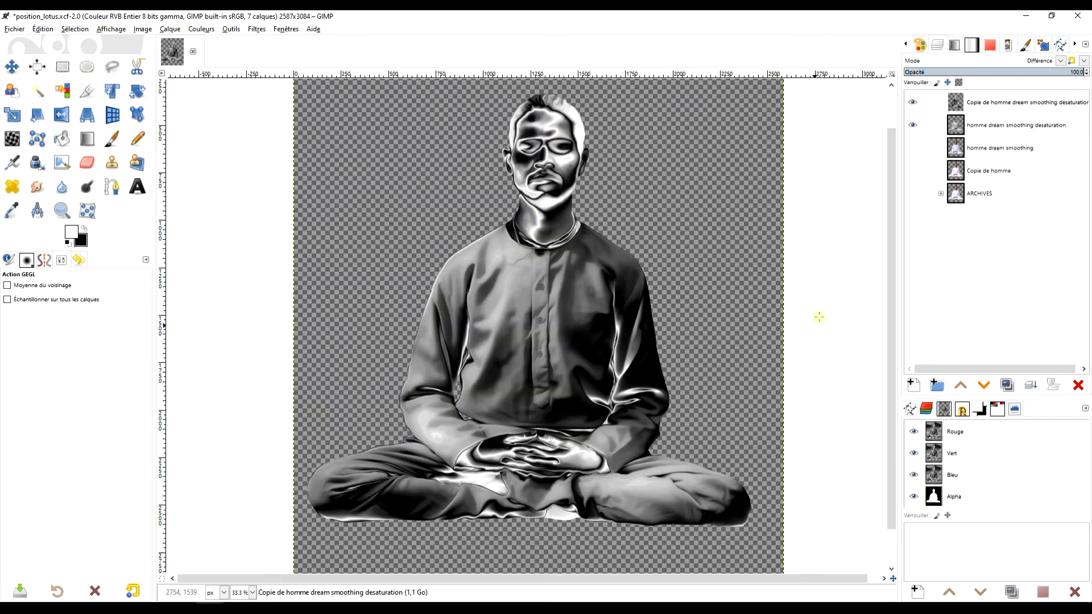
pyautogui.click(1028, 103)
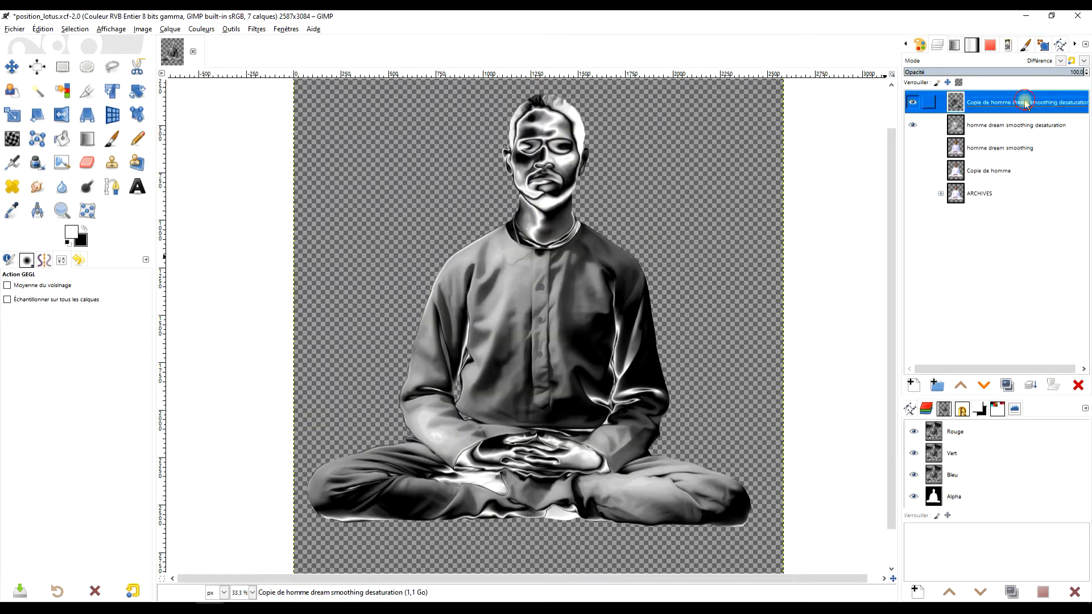
pyautogui.click(1030, 386)
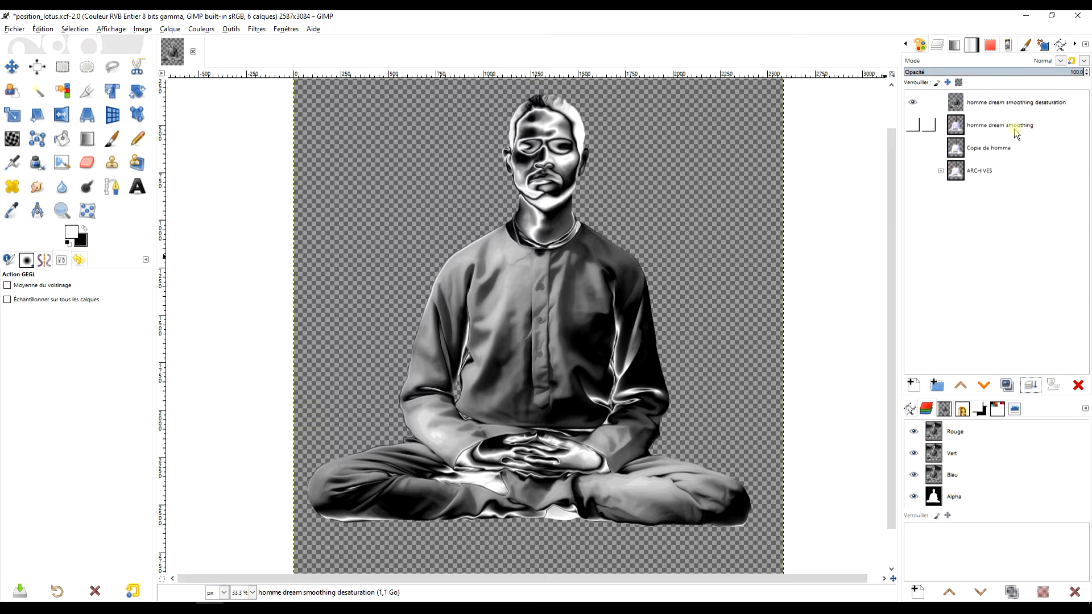
# Make a third copy of the homme dream smoothing desaturation layer and blend it in Différence mode
pyautogui.click(1007, 385)
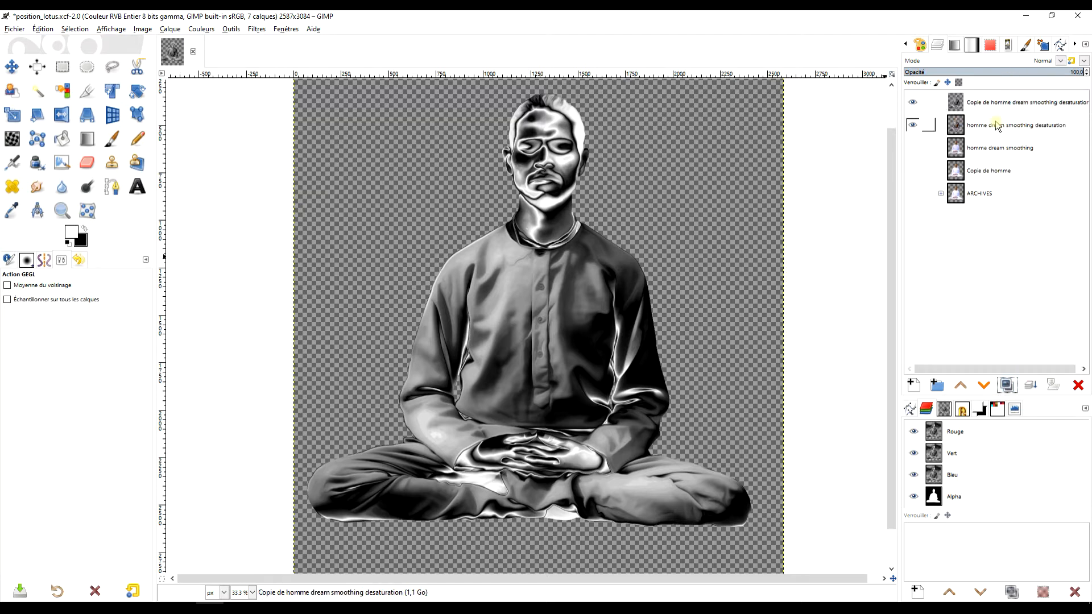
pyautogui.click(1001, 102)
pyautogui.click(1043, 61)
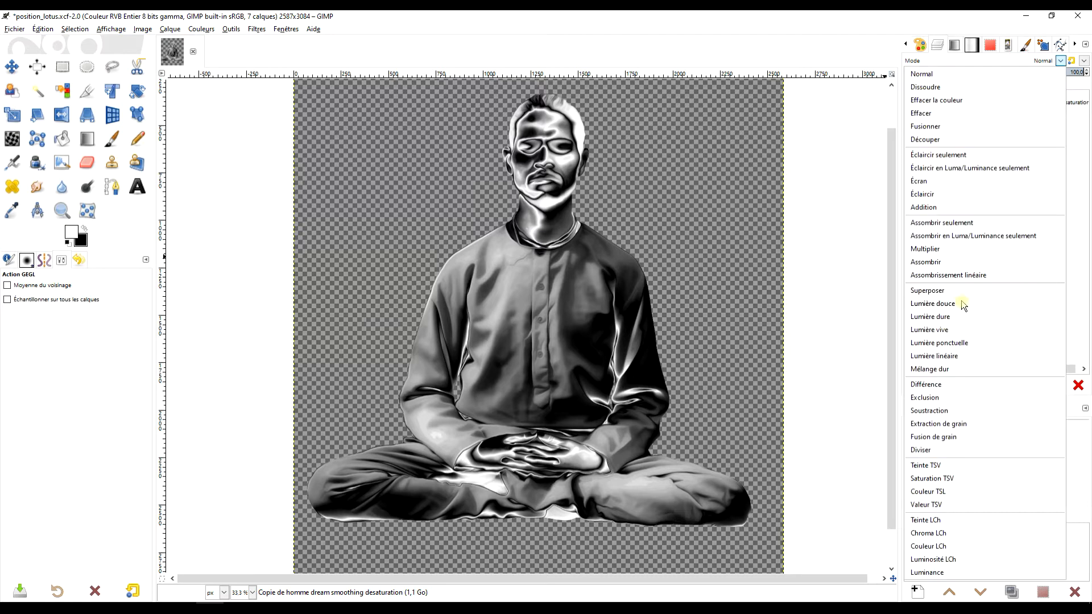
pyautogui.click(943, 386)
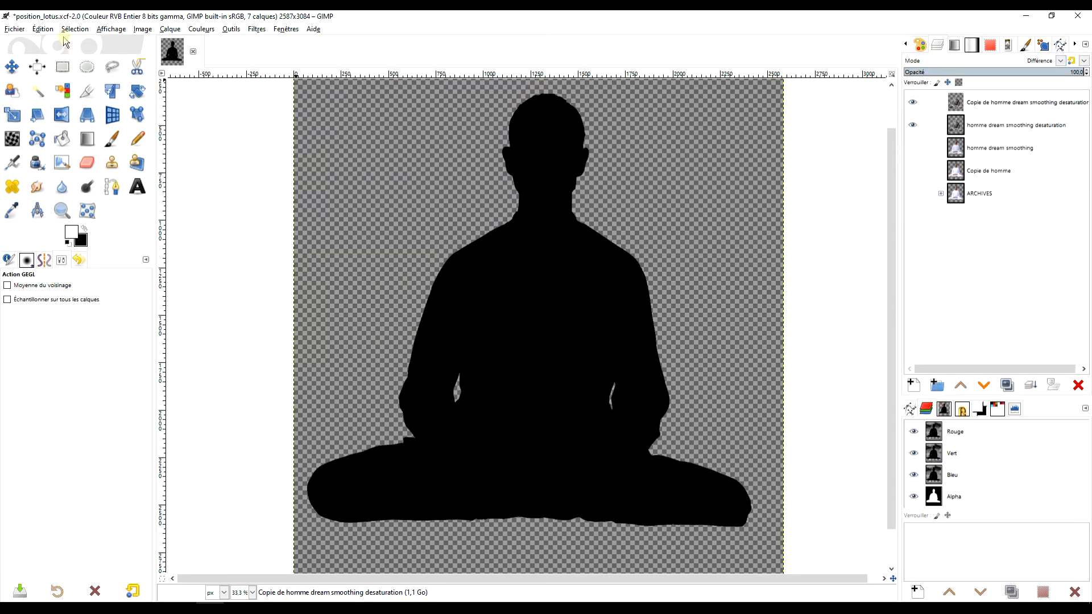
# Invert the third Différence copy and merge it with the desaturation layer below
pyautogui.click(197, 29)
pyautogui.click(219, 168)
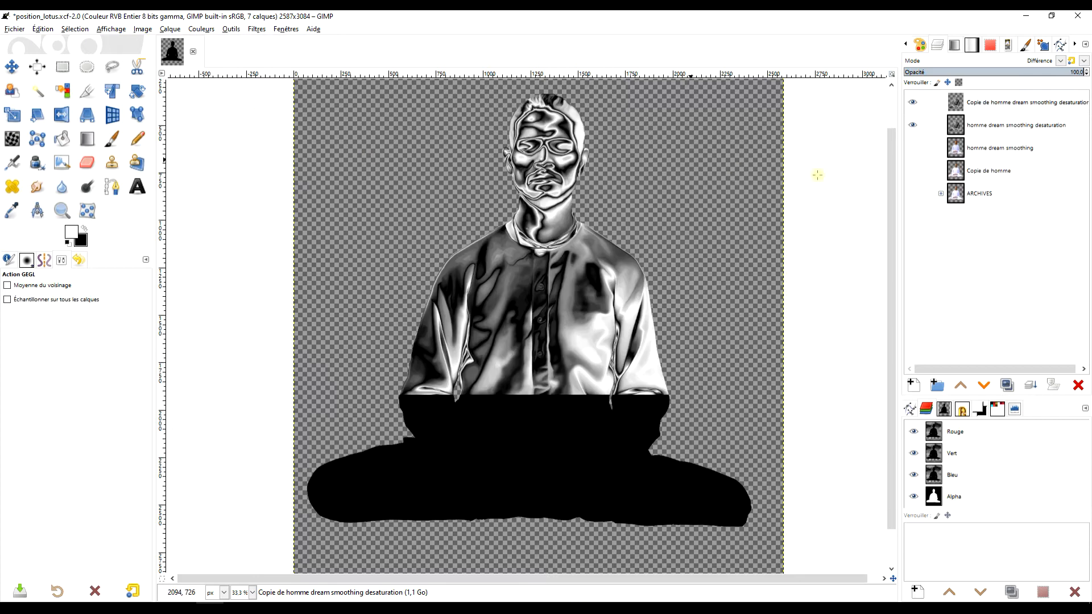
pyautogui.click(1032, 384)
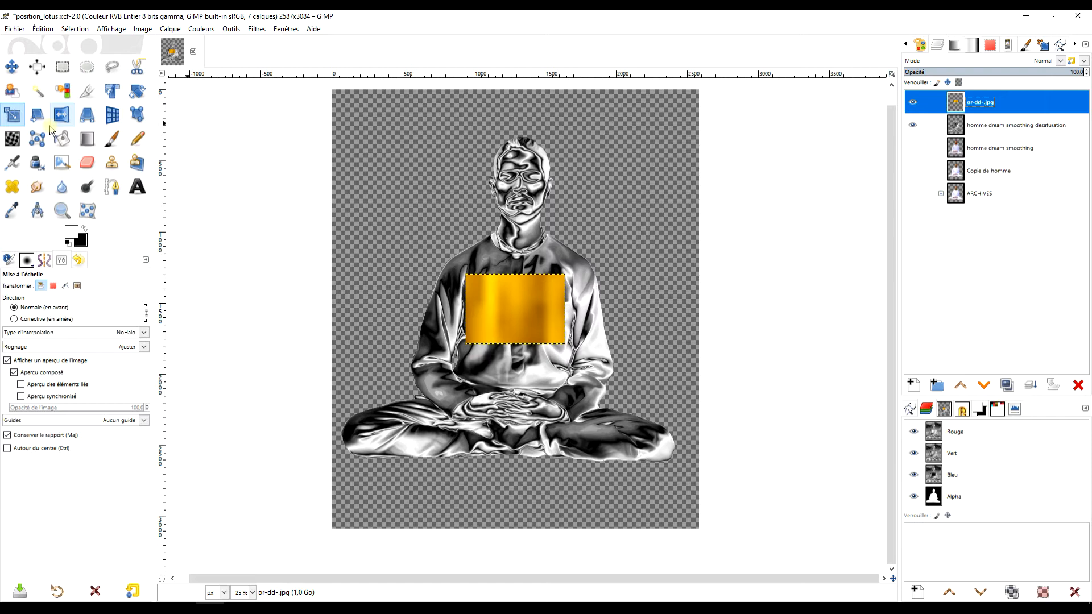
# Scale the or-dd-.jpg gold texture to cover the whole man and set its blend mode to Couleur LCh
pyautogui.click(859, 158)
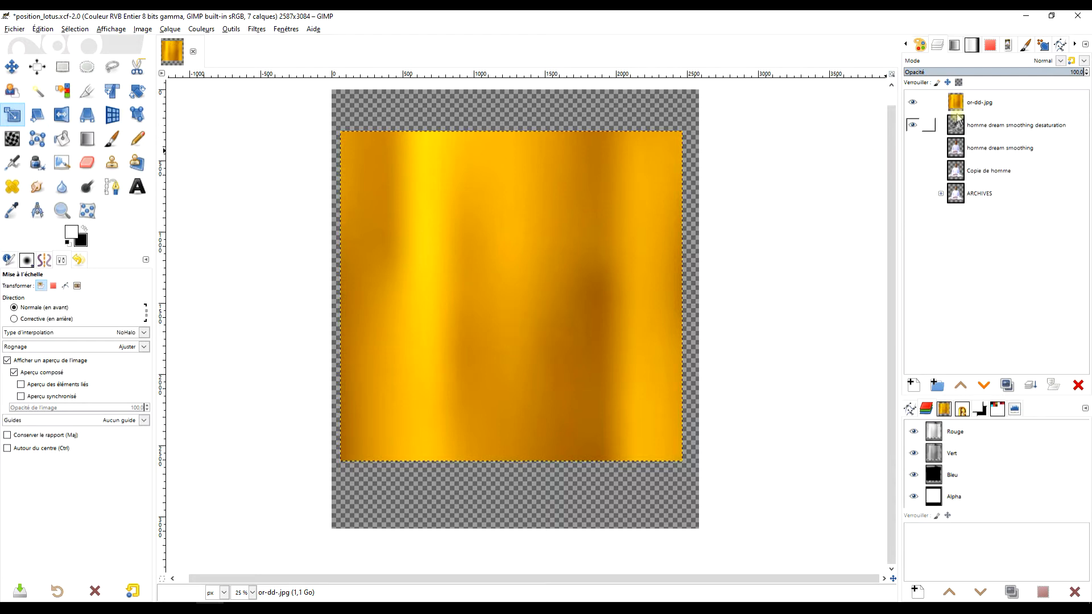
pyautogui.click(1059, 61)
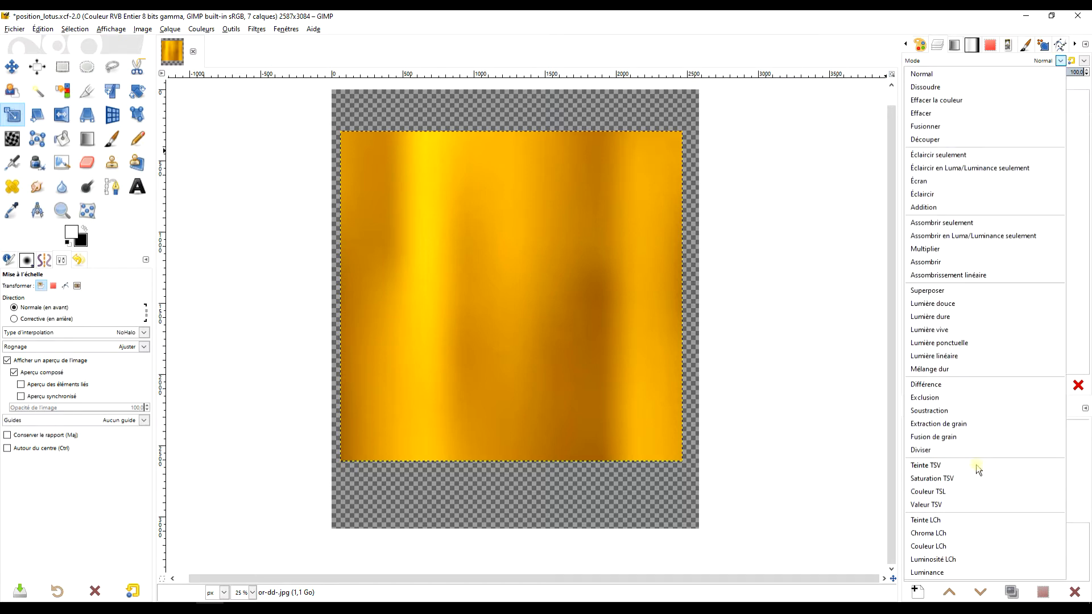
pyautogui.click(939, 546)
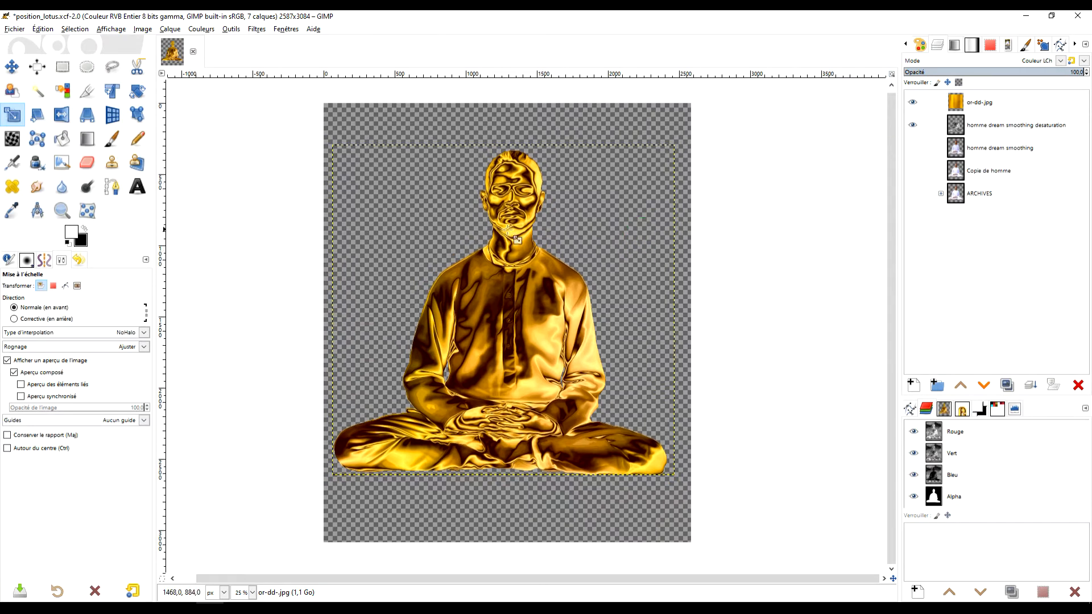
# Create a new layer from the visible gold-coloured man, above the or-dd-.jpg layer
pyautogui.scroll(2, 508, 239)
pyautogui.moveTo(538, 235); pyautogui.dragTo(548, 255)
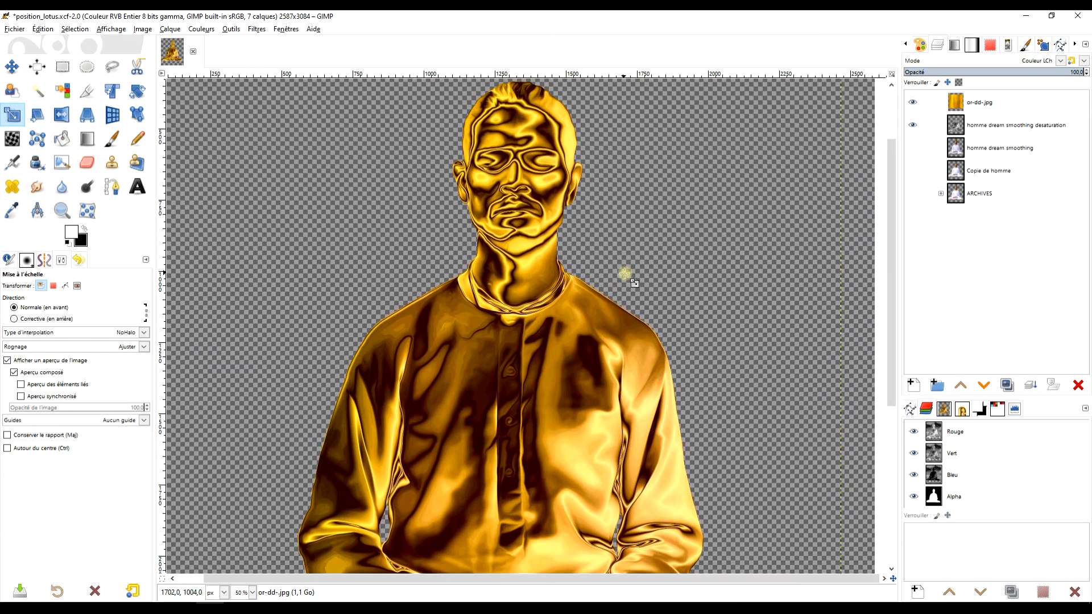
pyautogui.moveTo(662, 279); pyautogui.dragTo(658, 246)
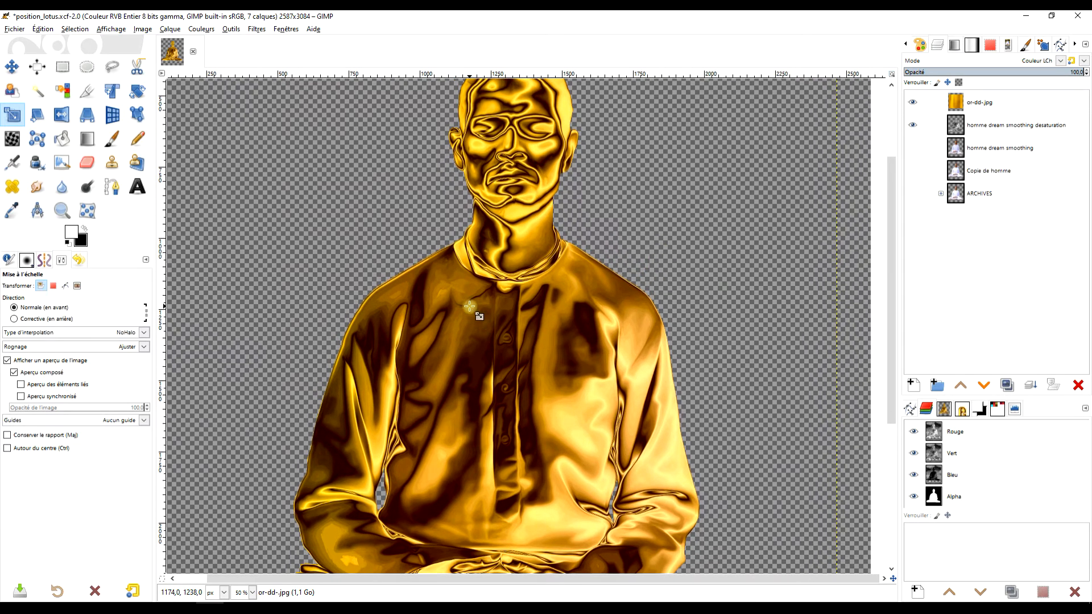
pyautogui.rightClick(955, 108)
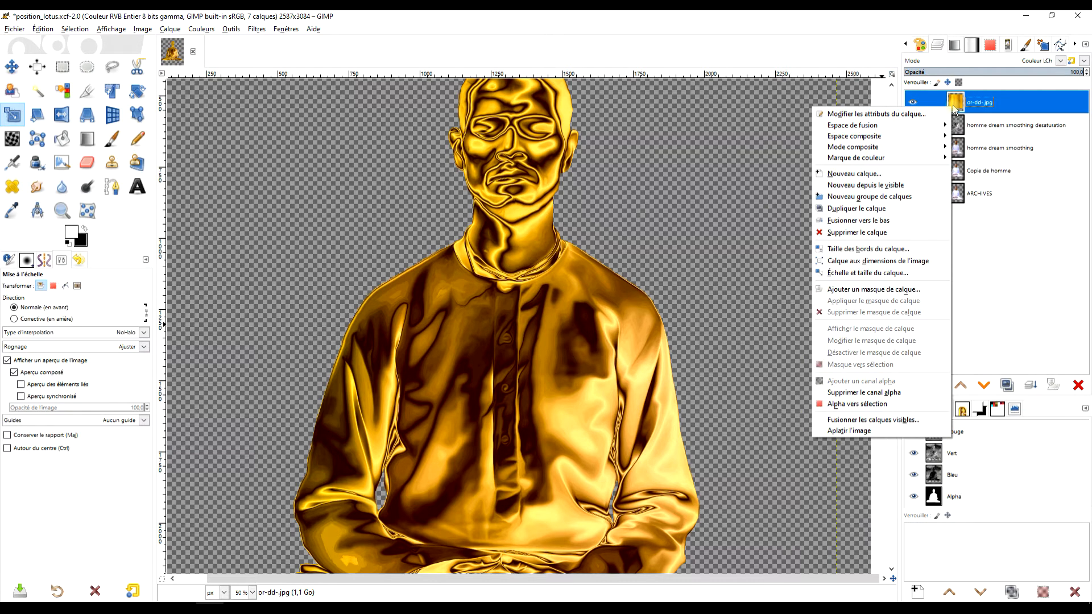
pyautogui.click(909, 186)
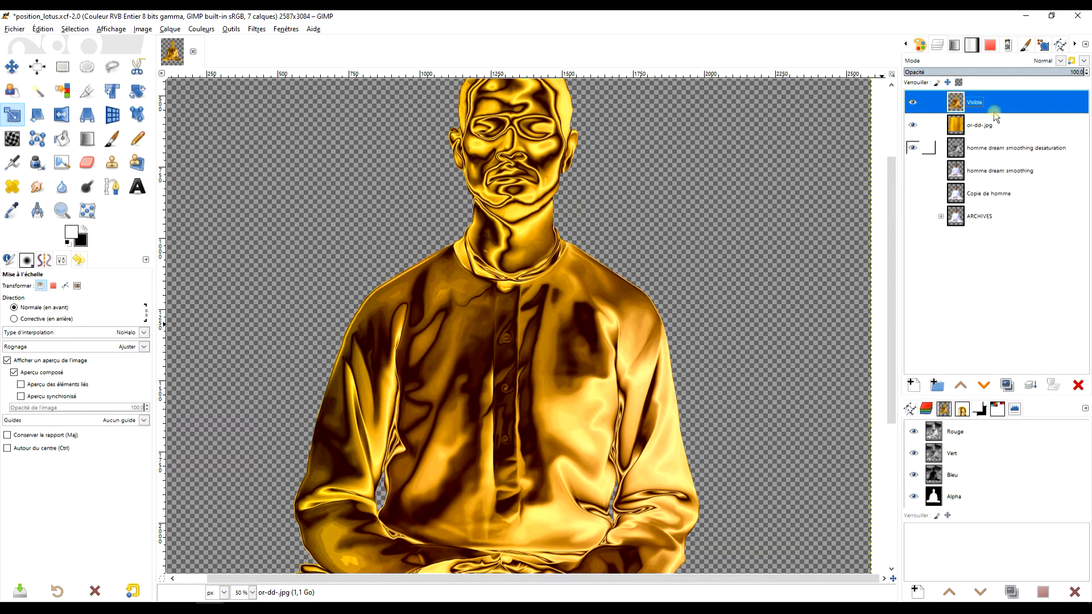
# Hide the or-dd-.jpg and homme dream smoothing desaturation layers and select the Visible layer above them
pyautogui.click(959, 150)
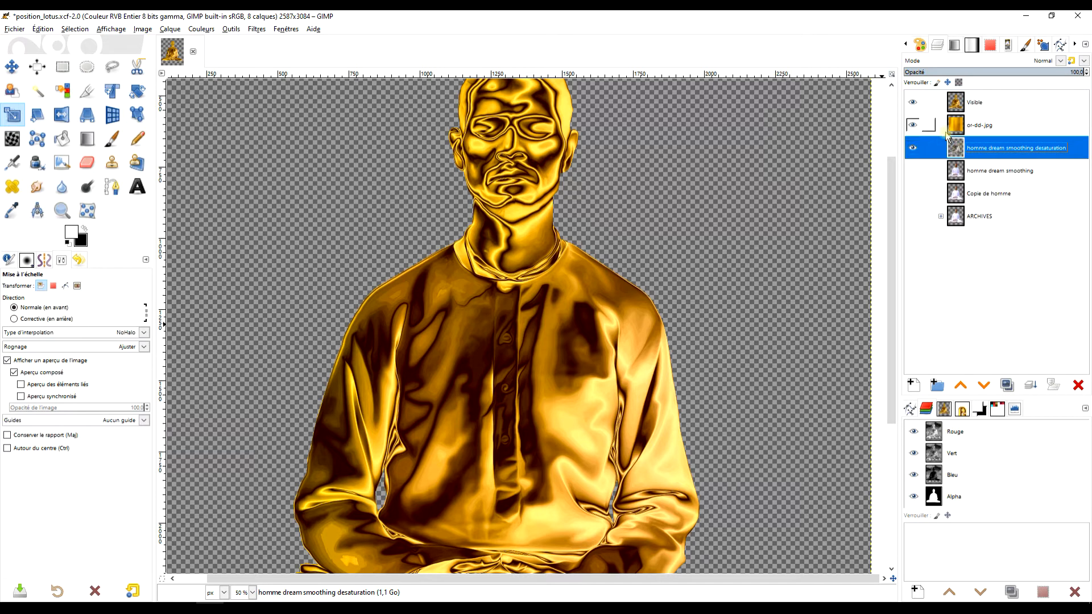
pyautogui.click(912, 148)
pyautogui.click(955, 104)
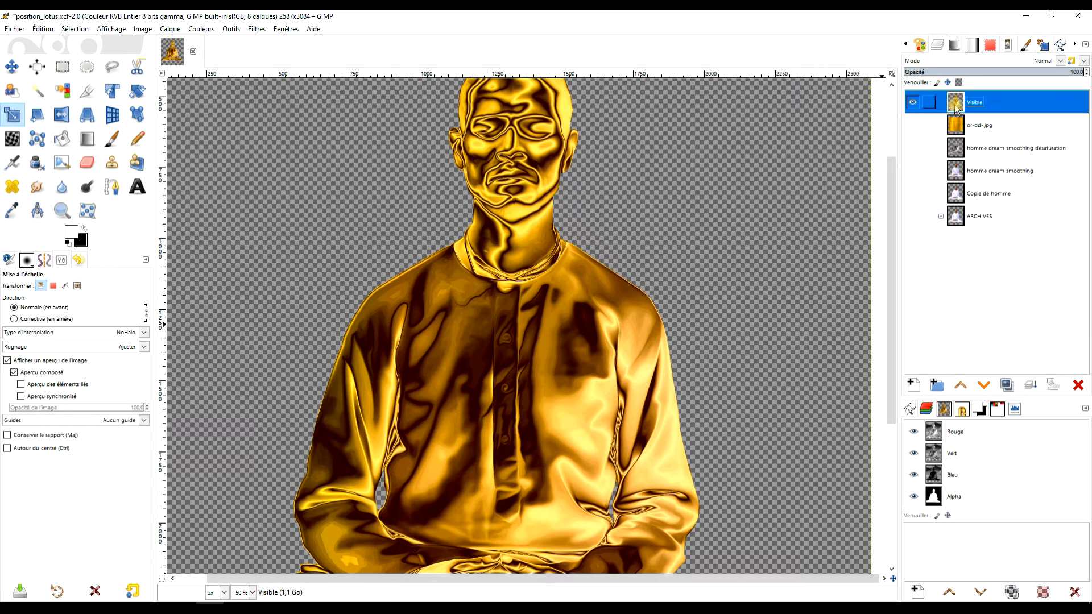
pyautogui.moveTo(716, 202); pyautogui.dragTo(696, 142)
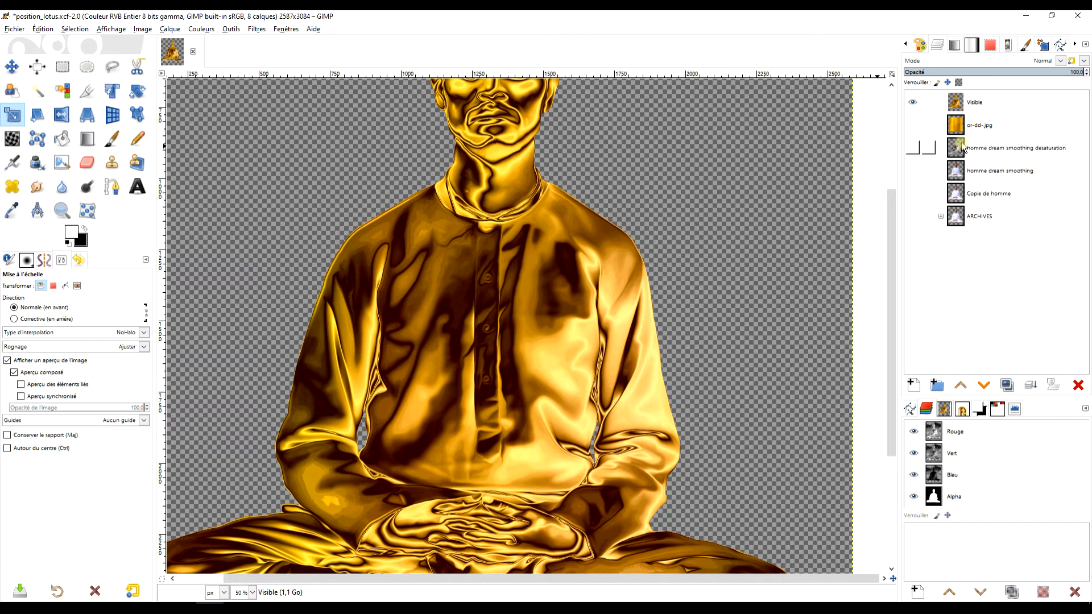
# Undo the hiding of the layers and the creation of the Visible layer
pyautogui.hotkey('ctrl', 'z')
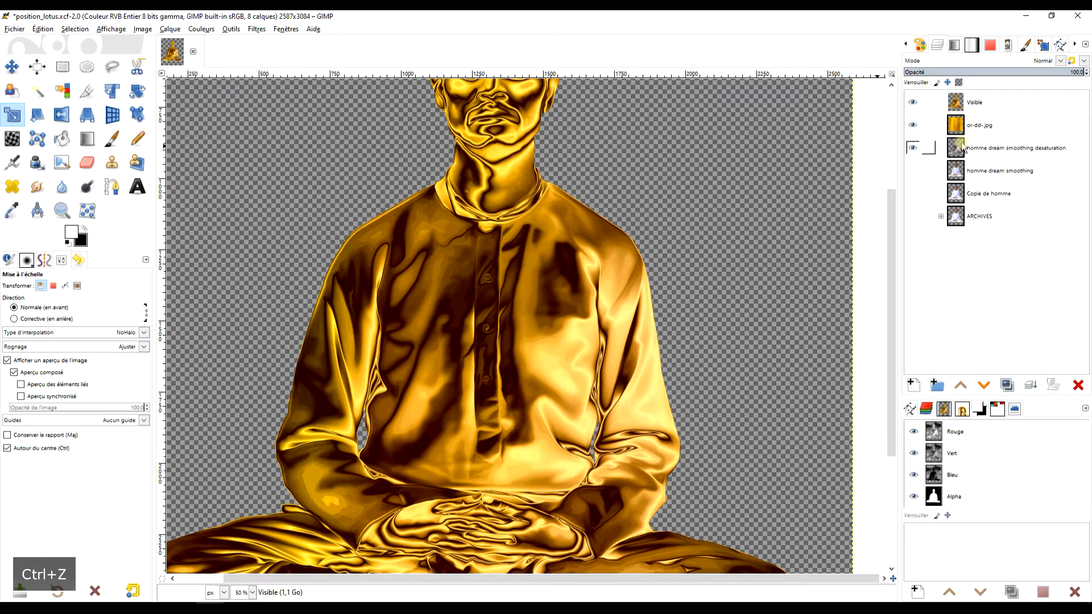
pyautogui.hotkey('ctrl', 'z')
pyautogui.moveTo(717, 177); pyautogui.dragTo(699, 285)
# Open the Curves adjustment for the homme dream smoothing desaturation layer
pyautogui.click(1017, 128)
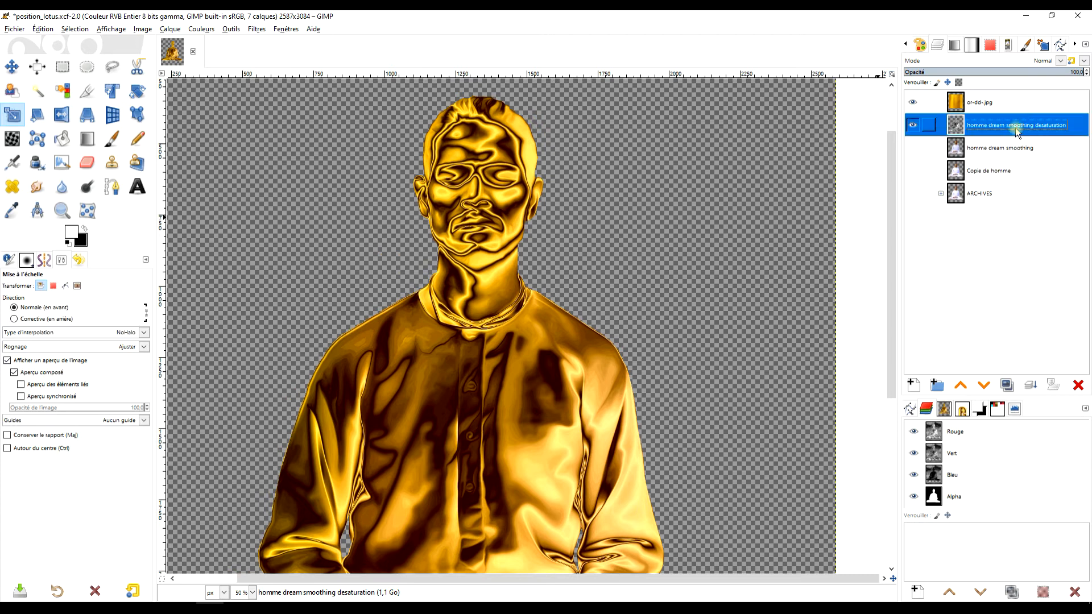
pyautogui.moveTo(647, 246); pyautogui.dragTo(643, 251)
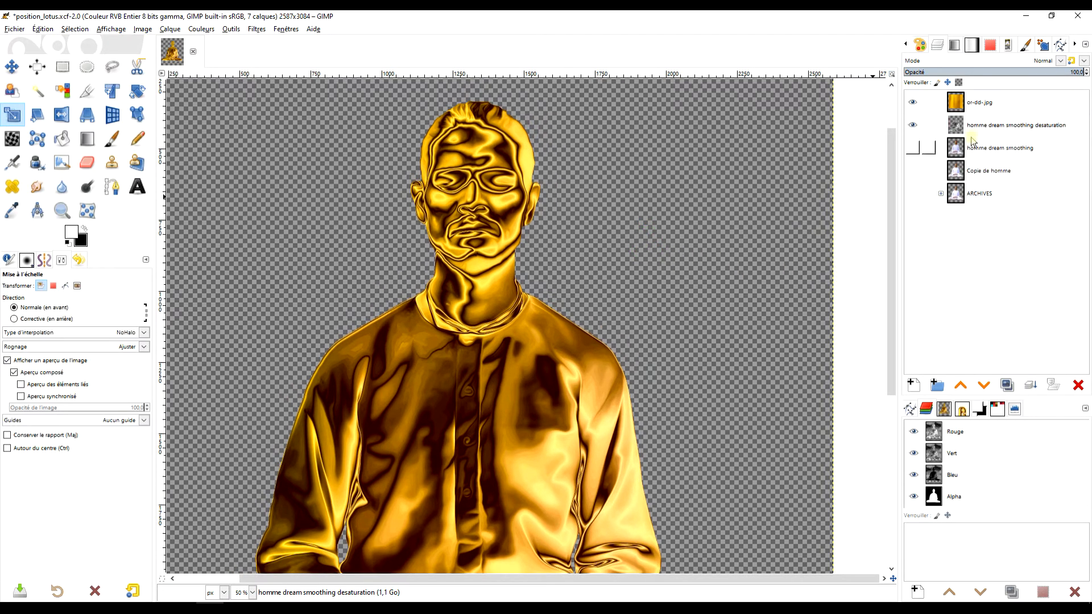
pyautogui.click(995, 124)
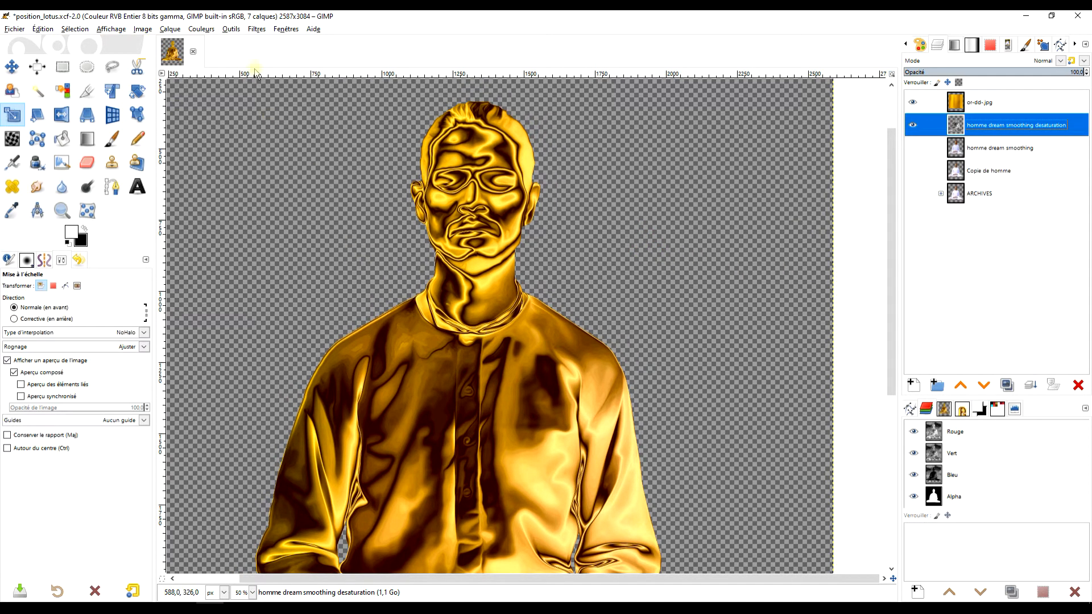
pyautogui.click(200, 29)
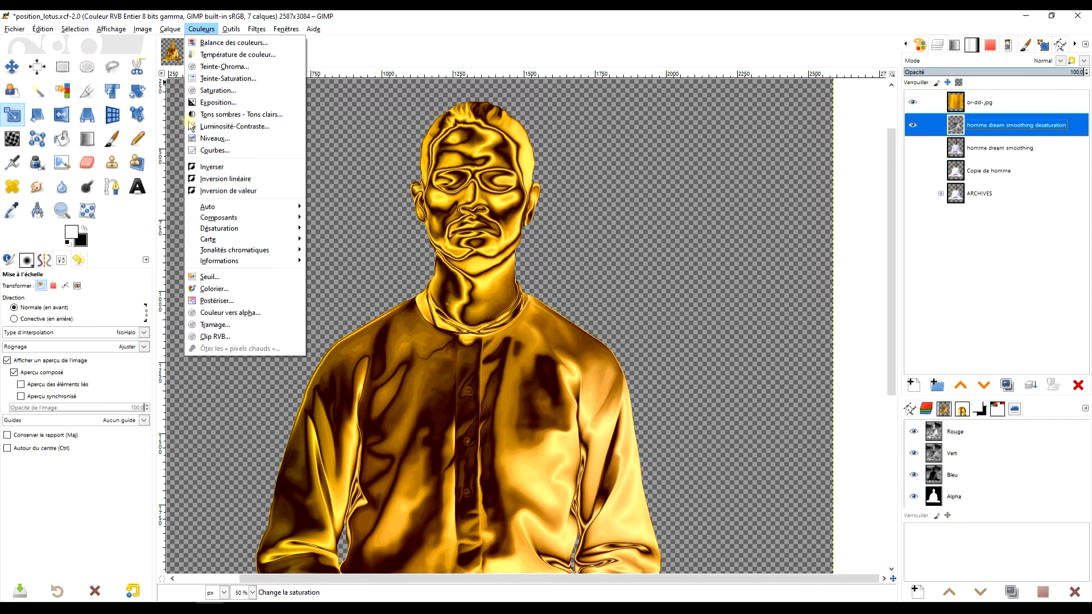
pyautogui.click(241, 152)
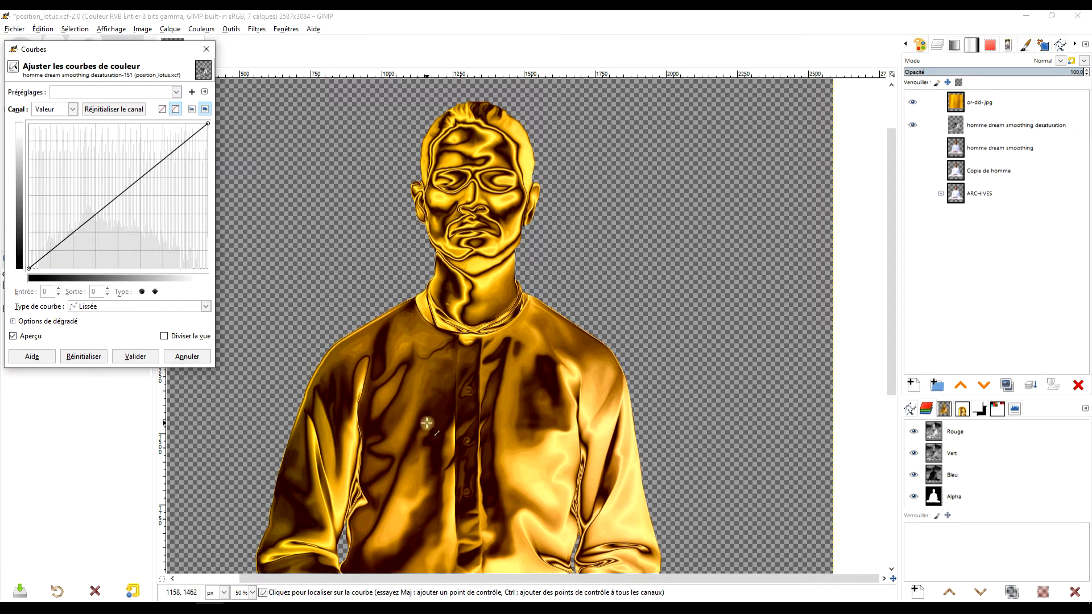
# Brighten the shirt's dark tones by raising a value curve point to input 48, output 113
pyautogui.scroll(3, 426, 423)
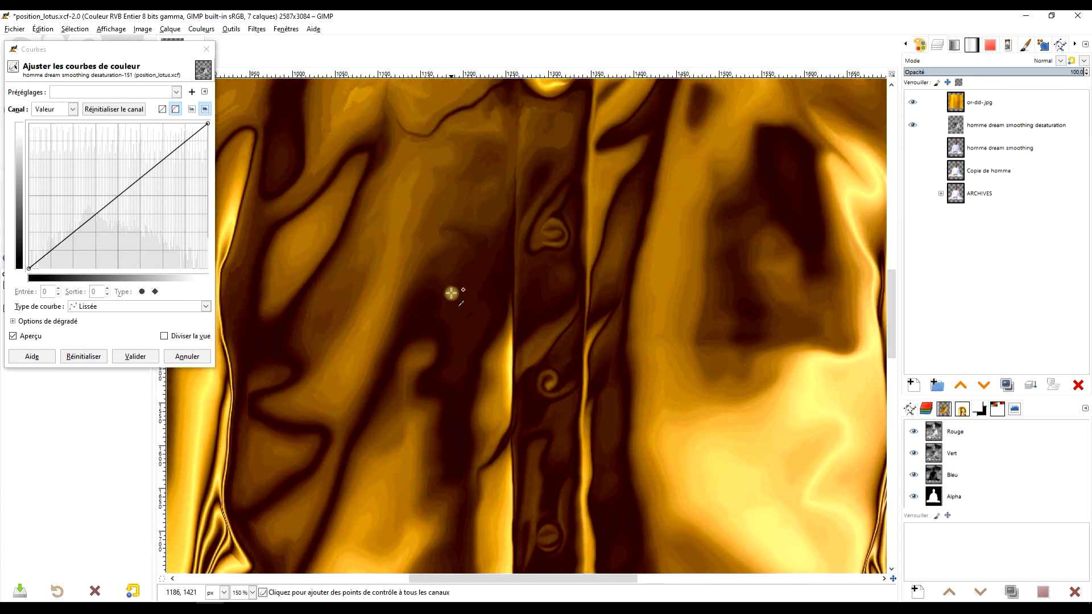
pyautogui.scroll(-1, 450, 293)
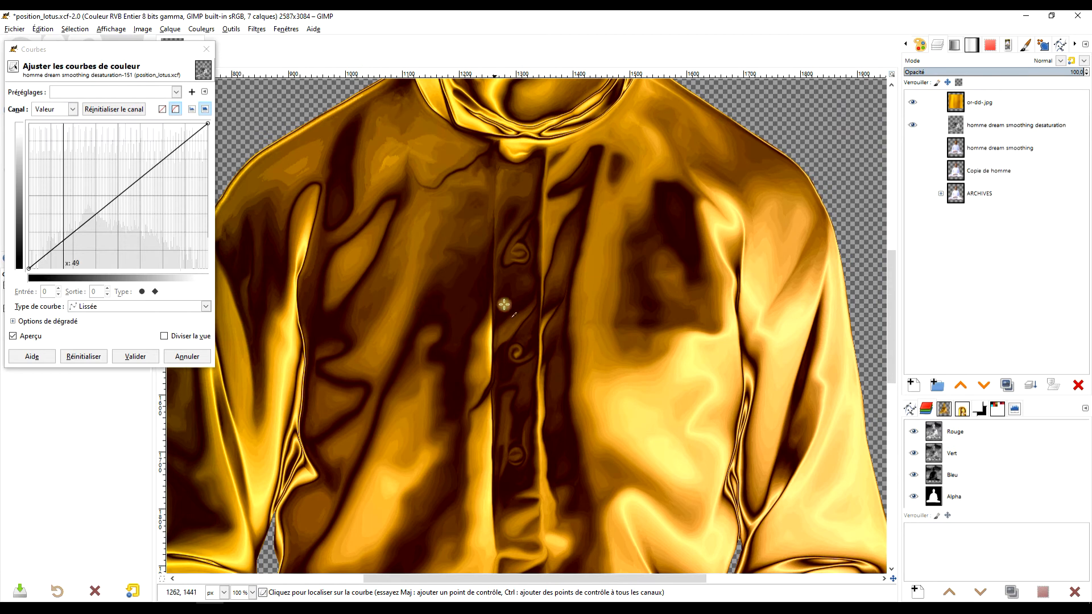
pyautogui.moveTo(63, 240); pyautogui.dragTo(62, 204)
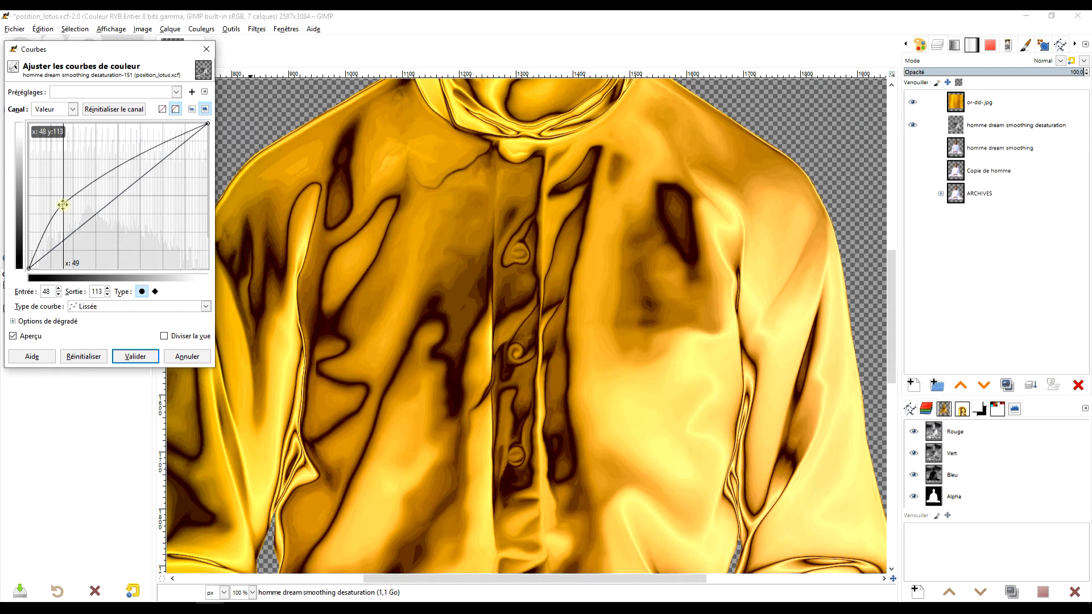
# Load the saved curves preset test29012021 and check its effect on the whole golden man
pyautogui.click(176, 92)
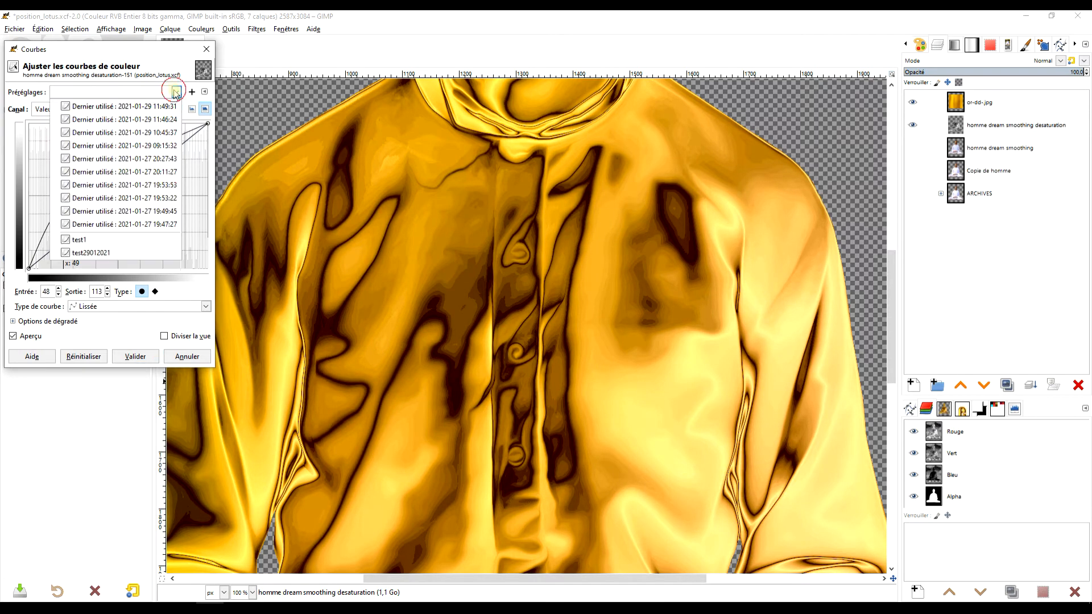
pyautogui.click(91, 254)
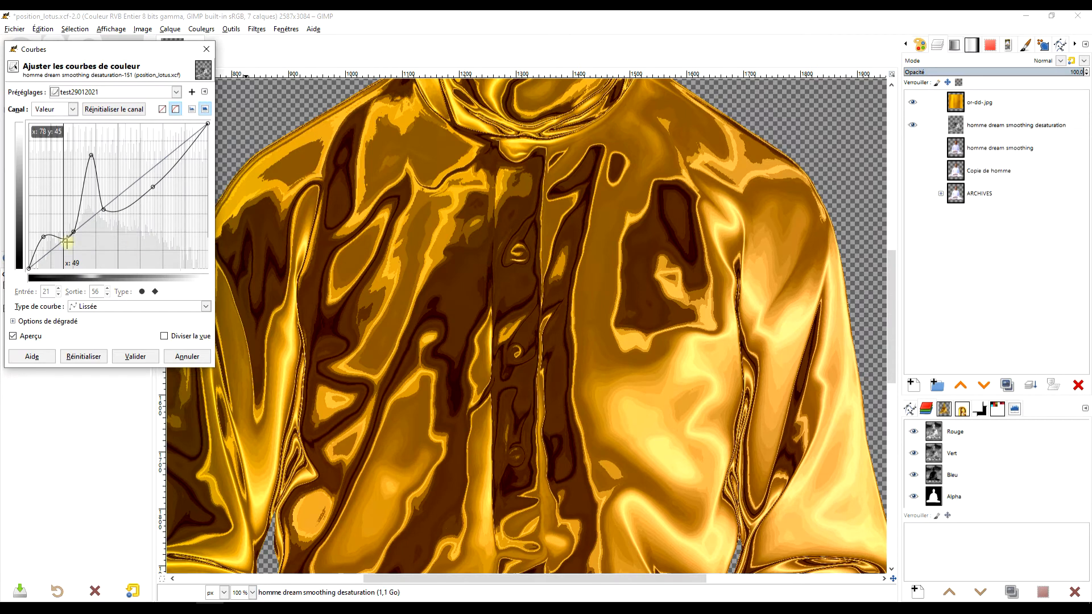
pyautogui.scroll(-3, 498, 251)
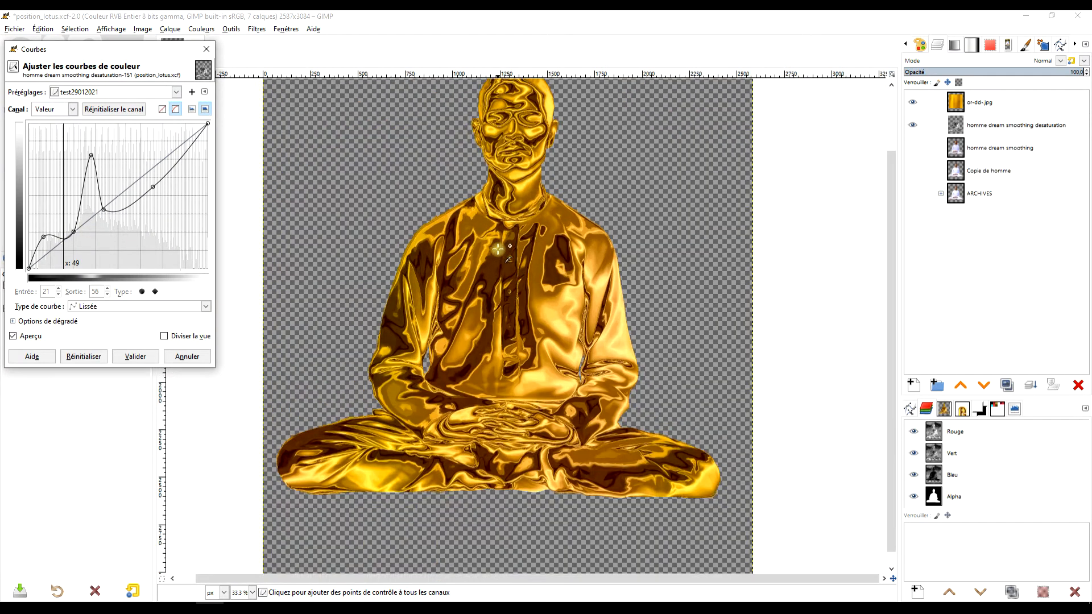
pyautogui.scroll(1, 498, 251)
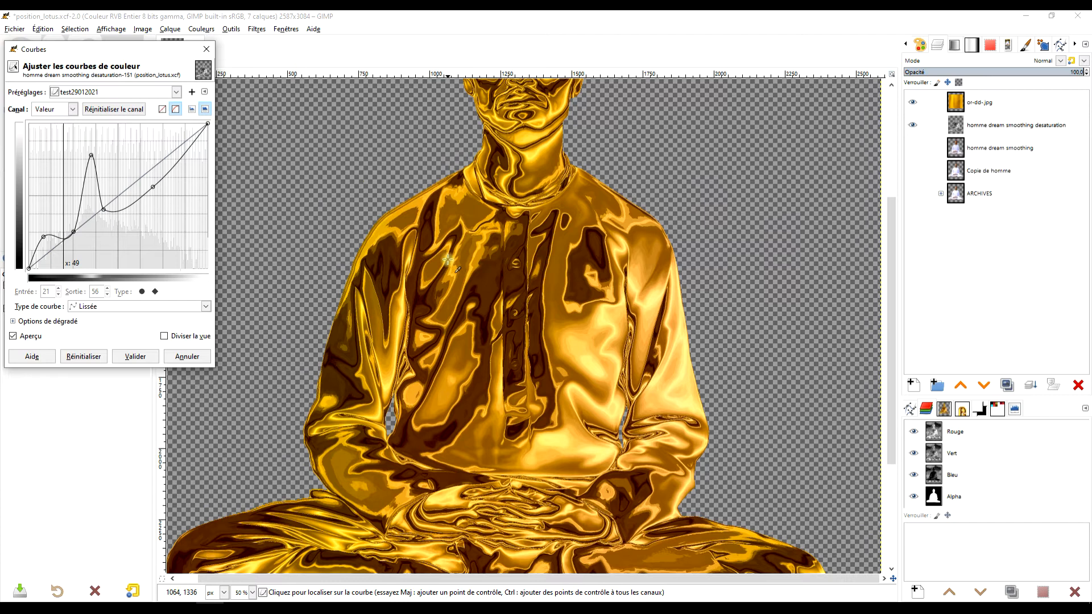
pyautogui.moveTo(448, 260); pyautogui.dragTo(417, 238)
pyautogui.moveTo(500, 227); pyautogui.dragTo(475, 280)
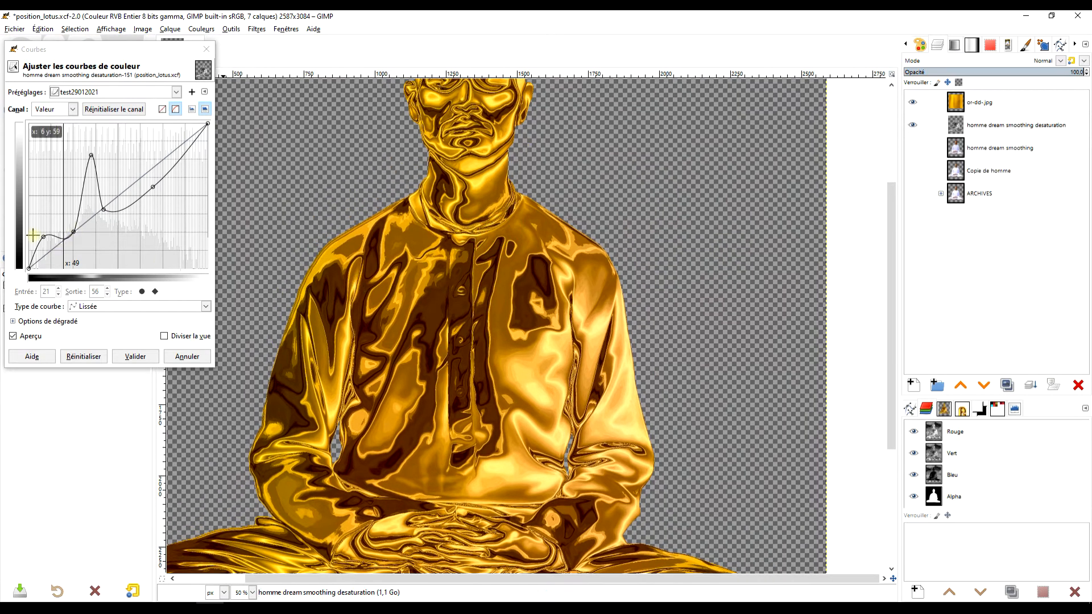
# Refine the preset curve by moving its existing points to input/output 58/83, 181/156 and 115/116
pyautogui.moveTo(76, 231); pyautogui.dragTo(70, 225)
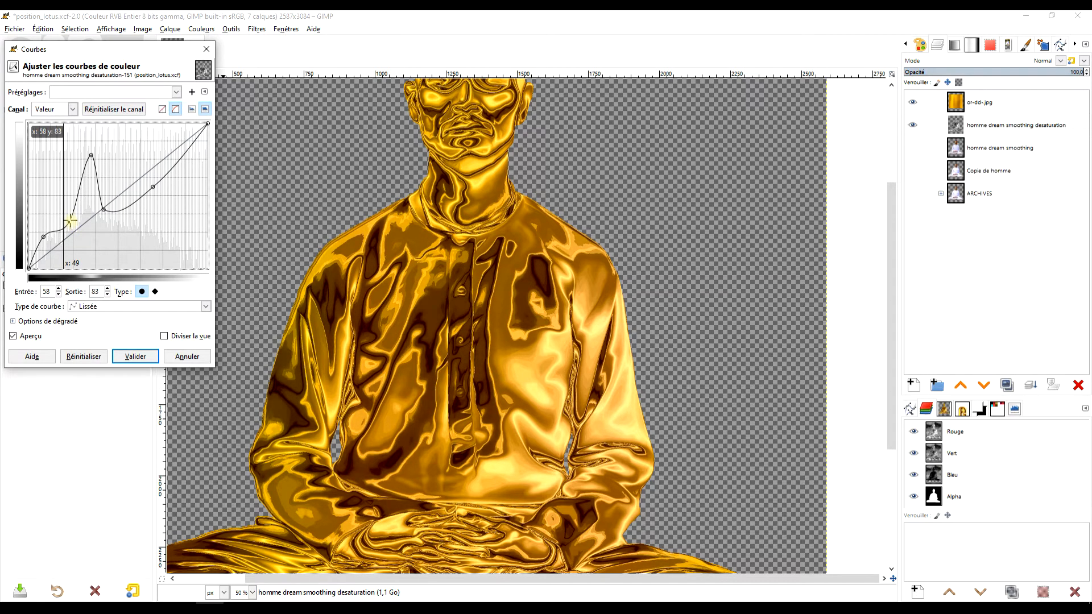
pyautogui.moveTo(450, 215); pyautogui.dragTo(433, 256)
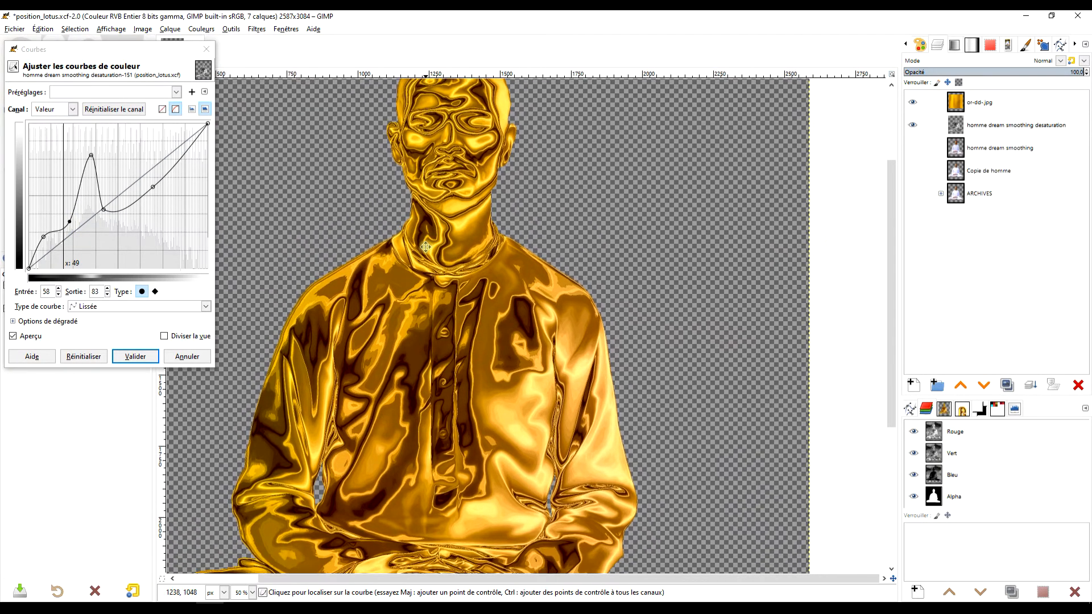
pyautogui.moveTo(152, 189)
pyautogui.mouseDown()
pyautogui.moveTo(154, 168)
pyautogui.moveTo(155, 180)
pyautogui.mouseUp()
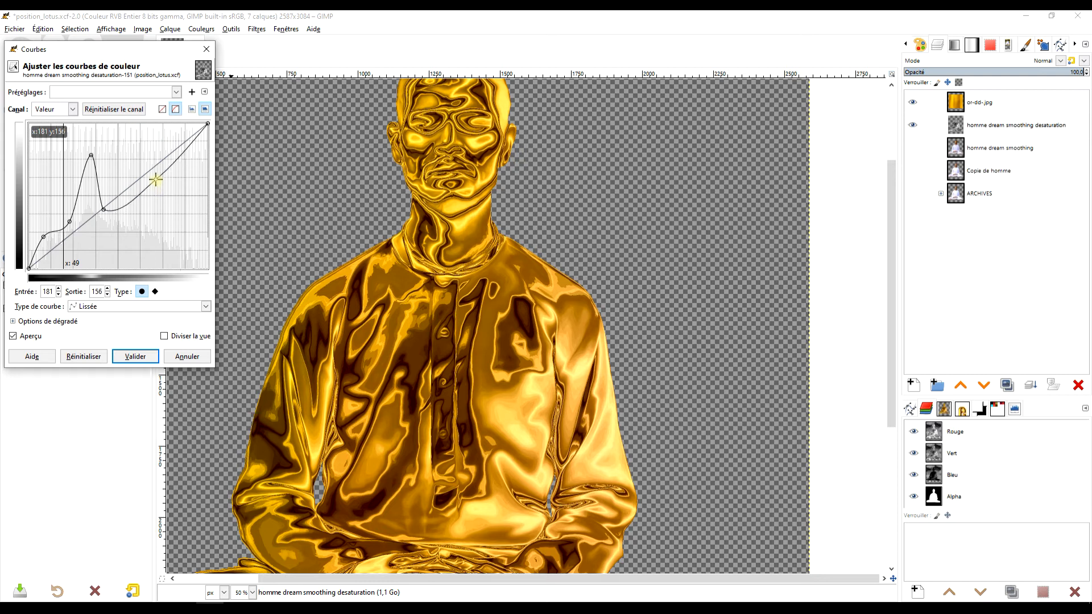
pyautogui.moveTo(106, 211); pyautogui.dragTo(112, 203)
pyautogui.moveTo(385, 185); pyautogui.dragTo(400, 215)
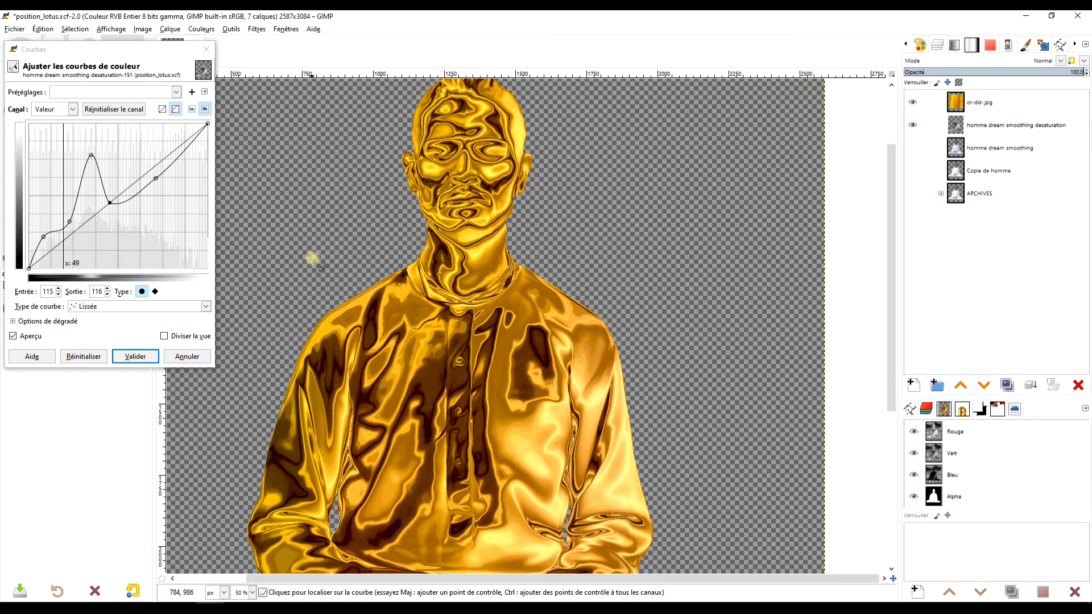
# Raise the curve's second dark-tone point to input 53, output 108
pyautogui.keyDown('ctrl'); pyautogui.scroll(-1, 403, 273); pyautogui.keyUp('ctrl')
pyautogui.keyDown('ctrl'); pyautogui.scroll(2, 401, 273); pyautogui.keyUp('ctrl')
pyautogui.click(70, 221)
pyautogui.moveTo(69, 221); pyautogui.dragTo(66, 205)
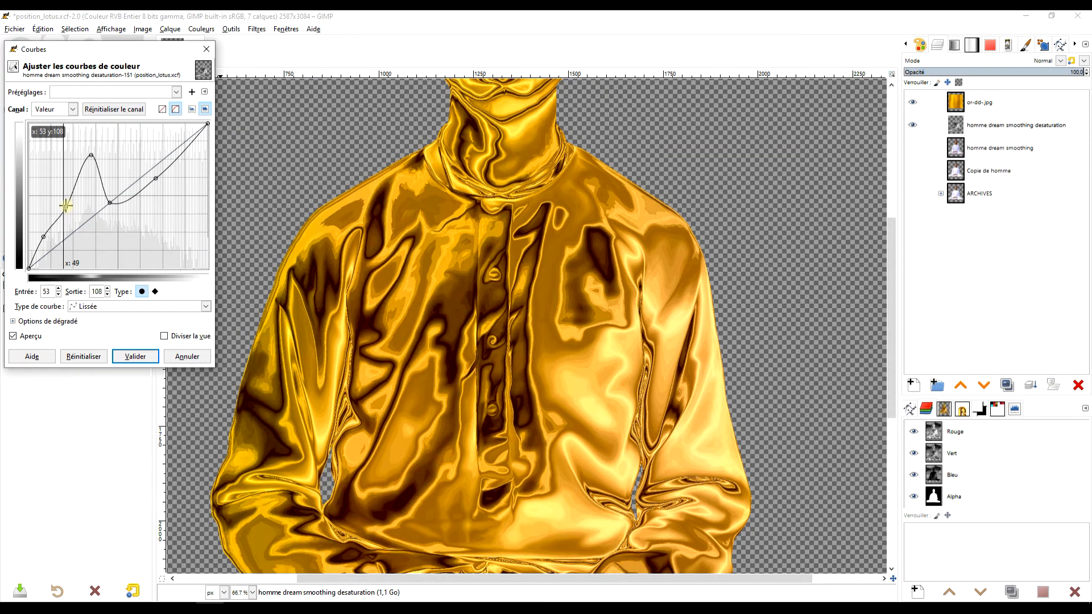
# Add two points to the value curve, at input/output 219/176 in the highlights and 105/163 in the midtones
pyautogui.click(173, 160)
pyautogui.moveTo(174, 159)
pyautogui.mouseDown()
pyautogui.moveTo(174, 141)
pyautogui.moveTo(183, 169)
pyautogui.mouseUp()
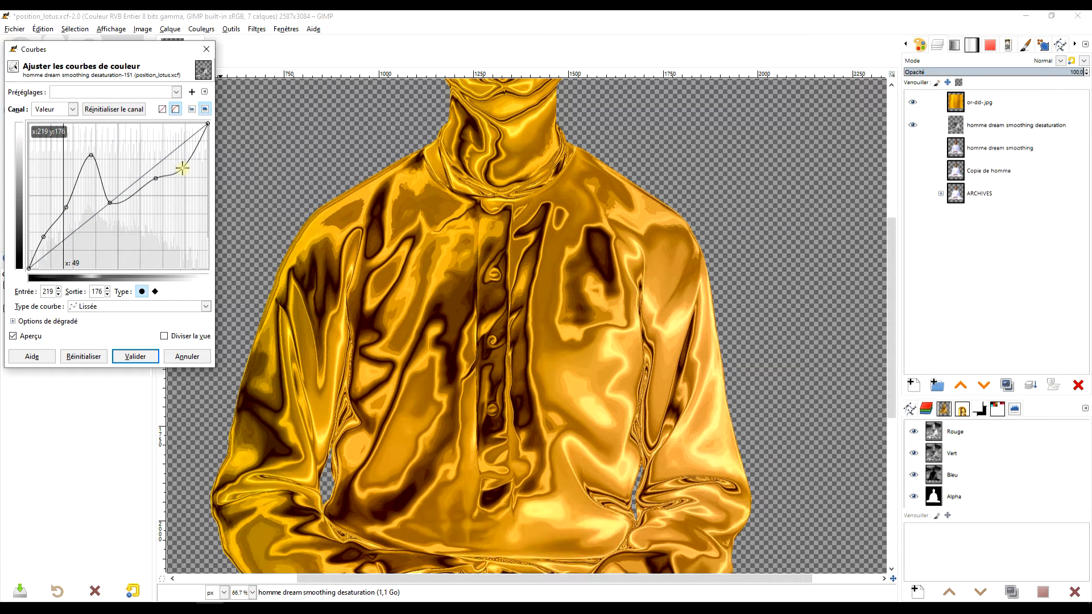
pyautogui.moveTo(100, 181)
pyautogui.mouseDown()
pyautogui.moveTo(100, 162)
pyautogui.moveTo(93, 178)
pyautogui.moveTo(102, 176)
pyautogui.mouseUp()
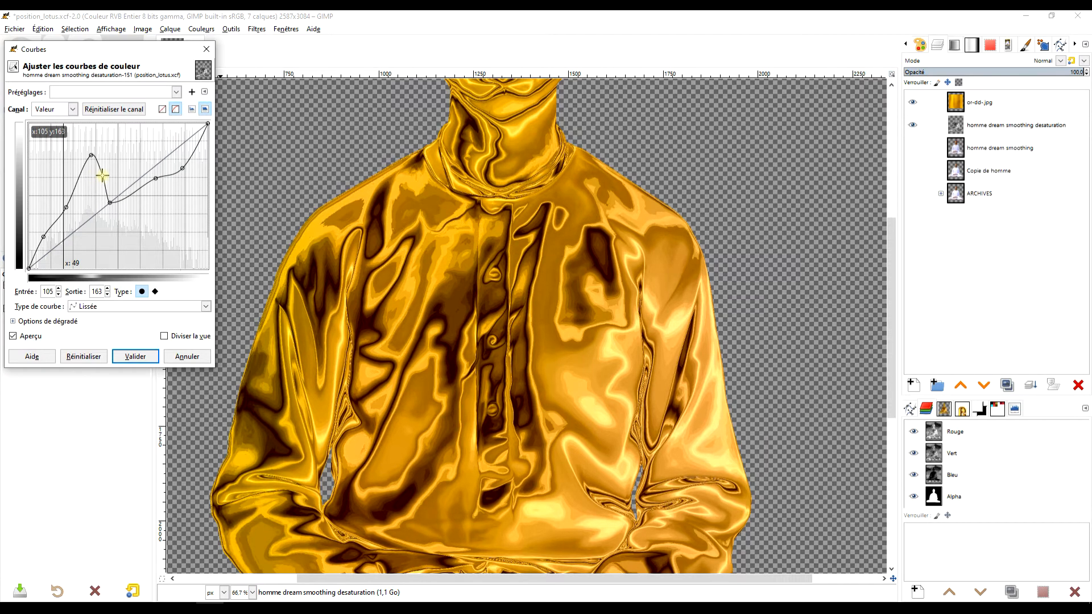
# Raise the curve's second dark-tone point to input 51, output 125, and apply the curves adjustment
pyautogui.click(66, 208)
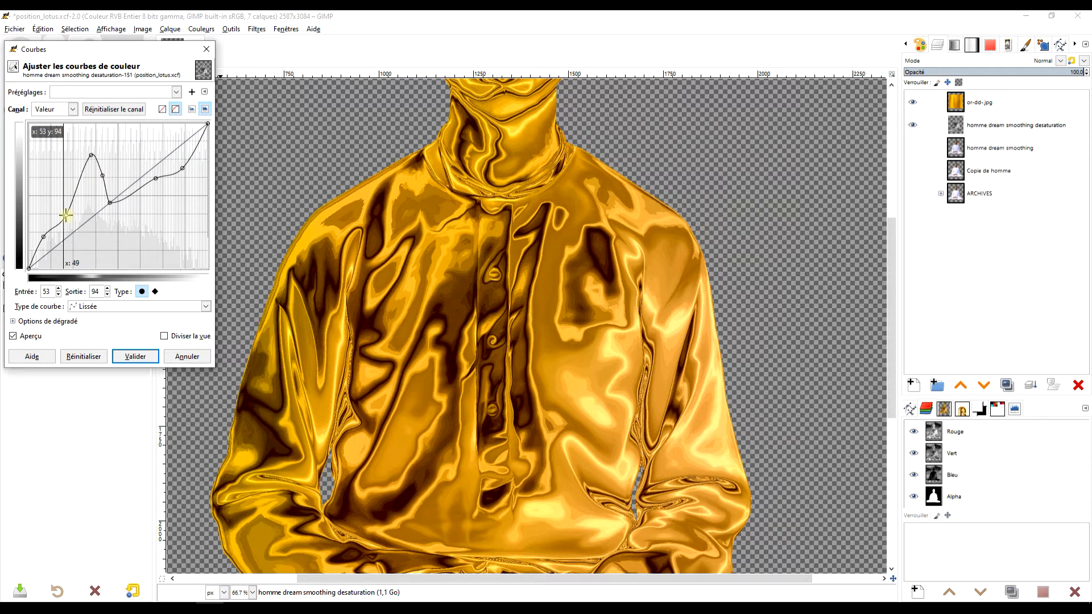
pyautogui.moveTo(65, 207); pyautogui.dragTo(64, 196)
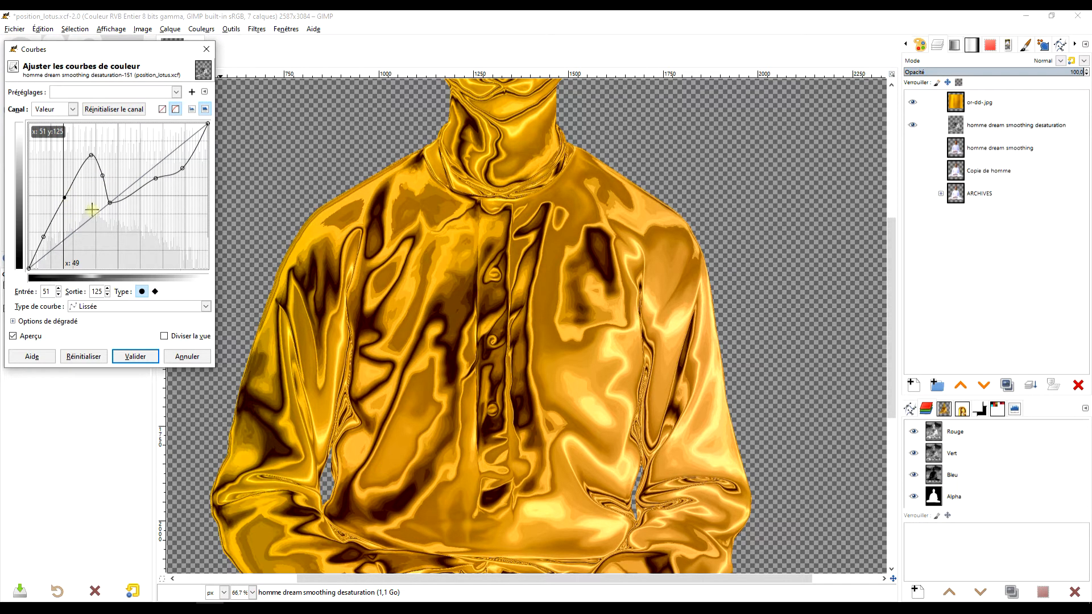
pyautogui.scroll(-2, 520, 309)
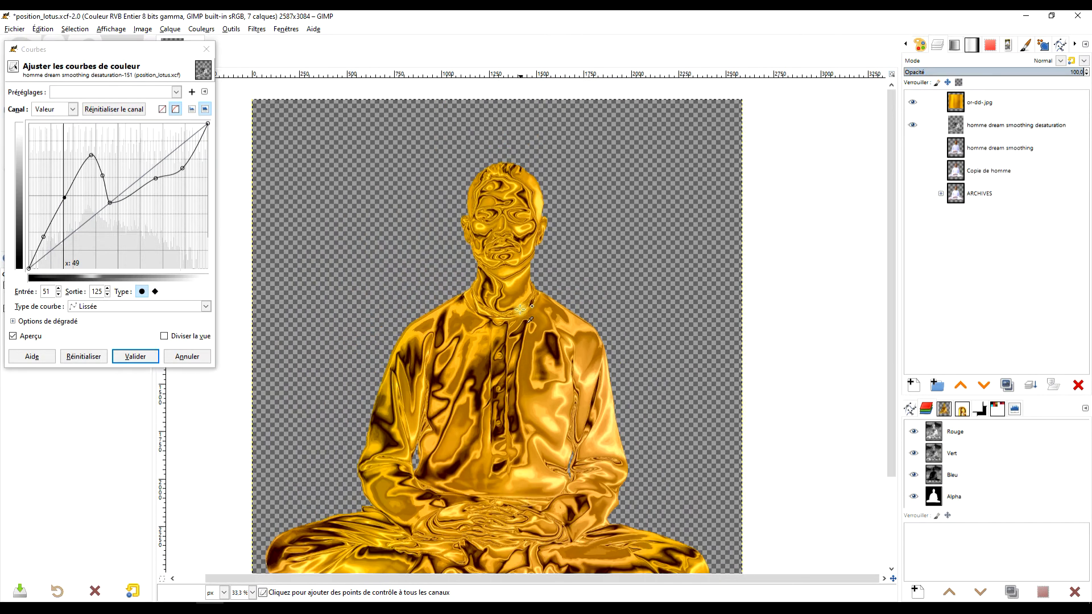
pyautogui.scroll(2, 518, 309)
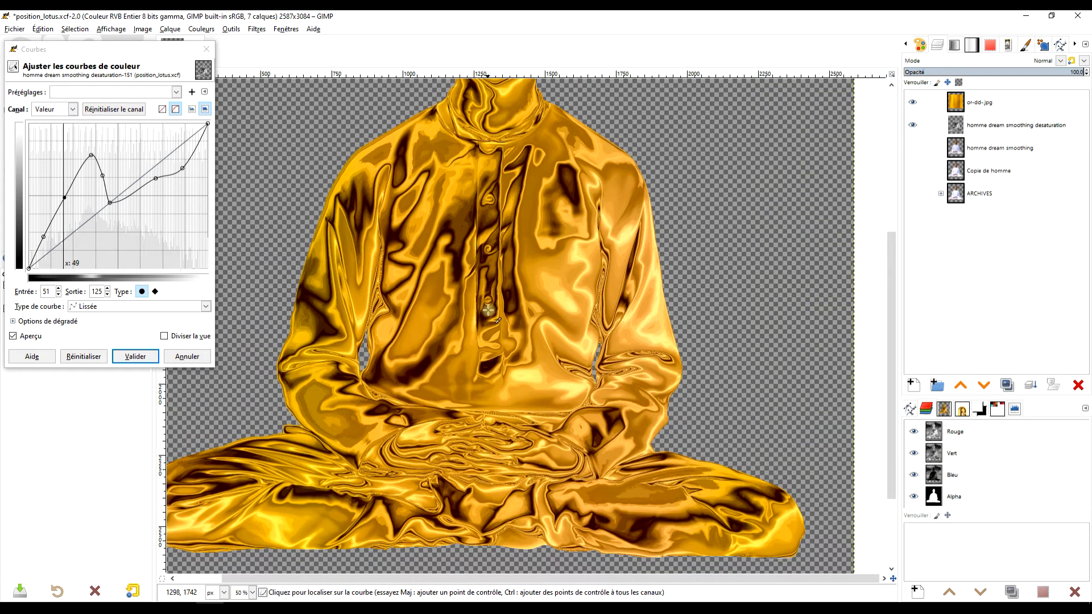
pyautogui.moveTo(488, 310); pyautogui.dragTo(487, 336)
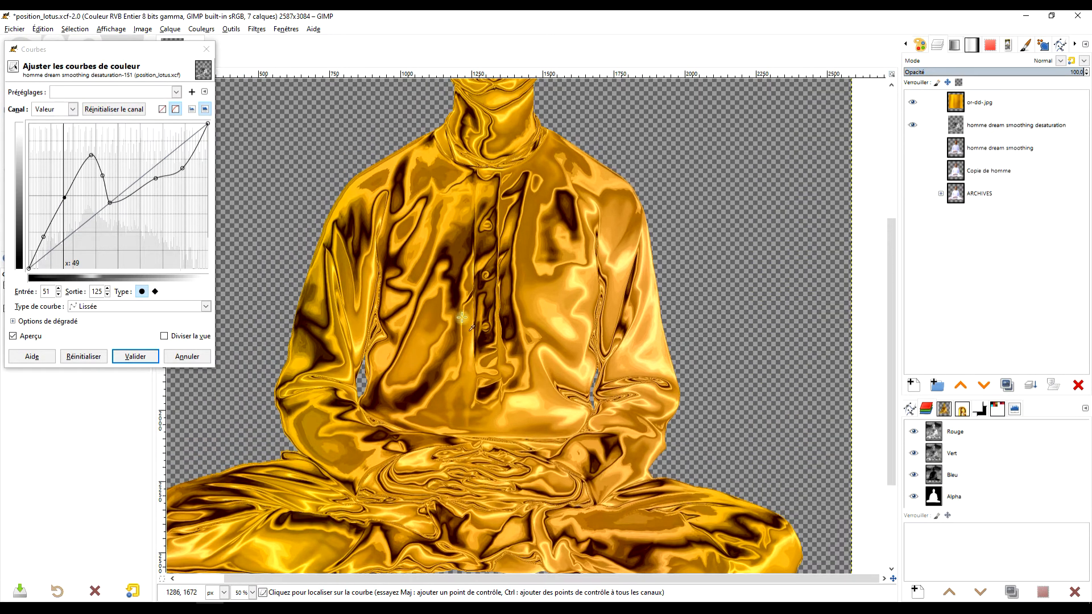
pyautogui.click(135, 357)
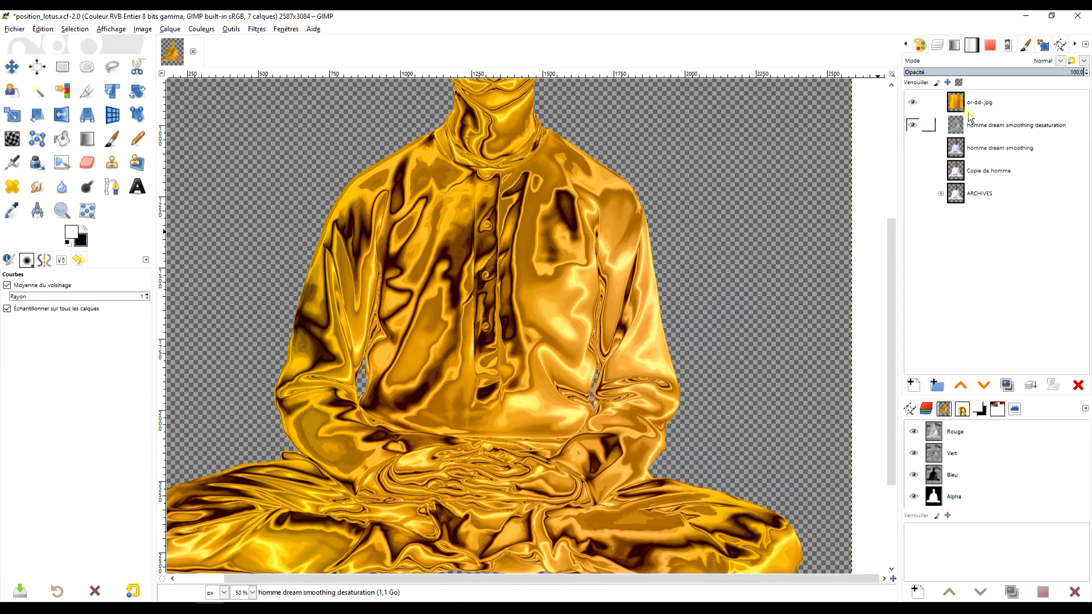
# Create a new layer from the visible image above or-dd-.jpg, and hide the or-dd-.jpg and desaturation layers
pyautogui.click(989, 103)
pyautogui.rightClick(991, 104)
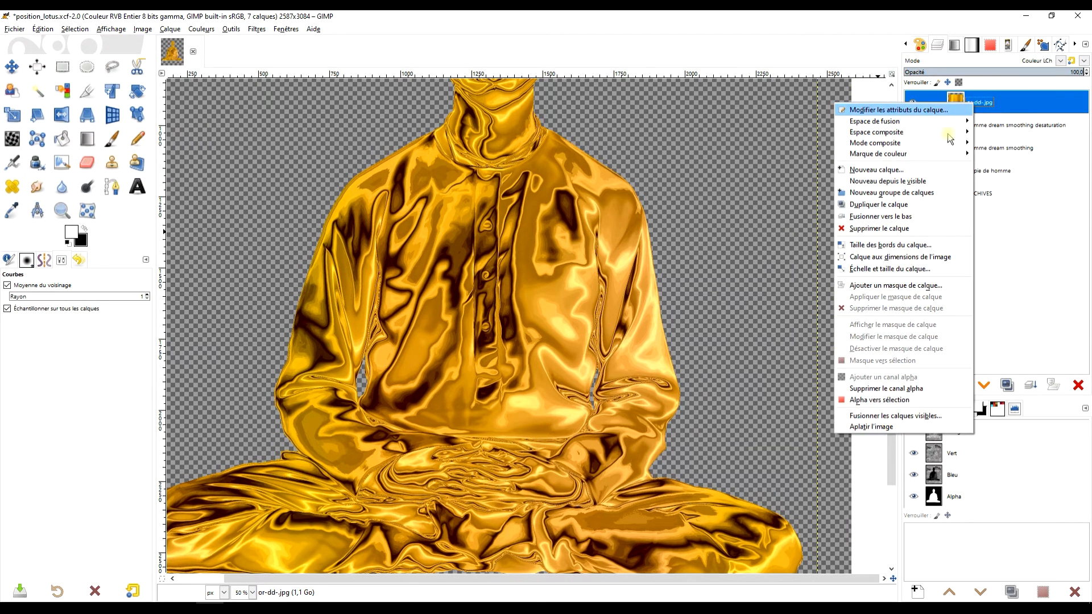
pyautogui.click(911, 183)
pyautogui.click(912, 124)
pyautogui.click(912, 148)
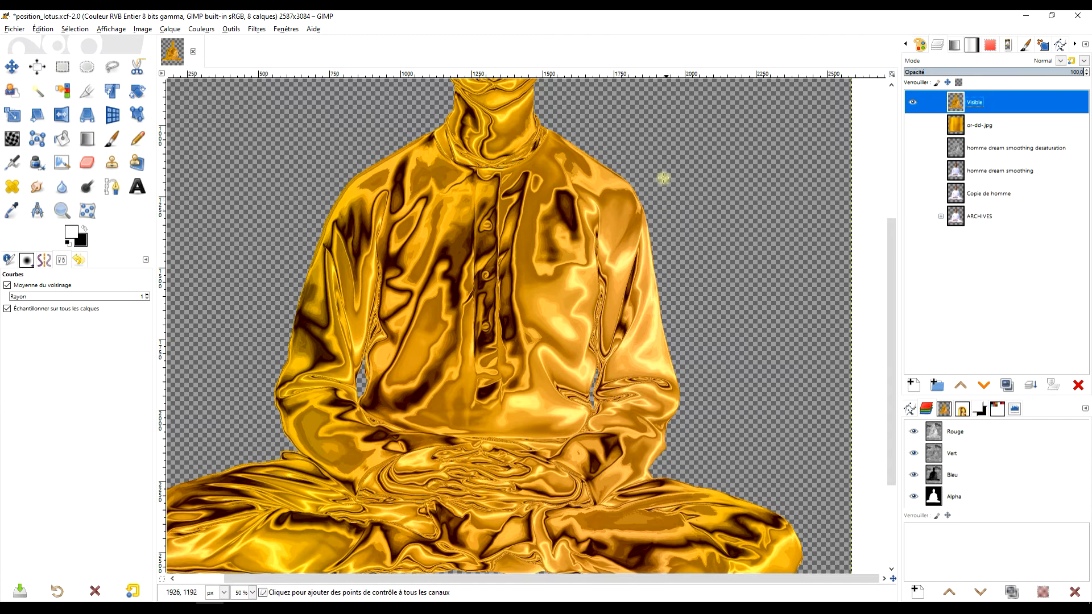
# Duplicate the Visible layer
pyautogui.scroll(-2, 663, 171)
pyautogui.scroll(1, 625, 204)
pyautogui.moveTo(625, 218); pyautogui.dragTo(625, 235)
pyautogui.moveTo(659, 228); pyautogui.dragTo(687, 225)
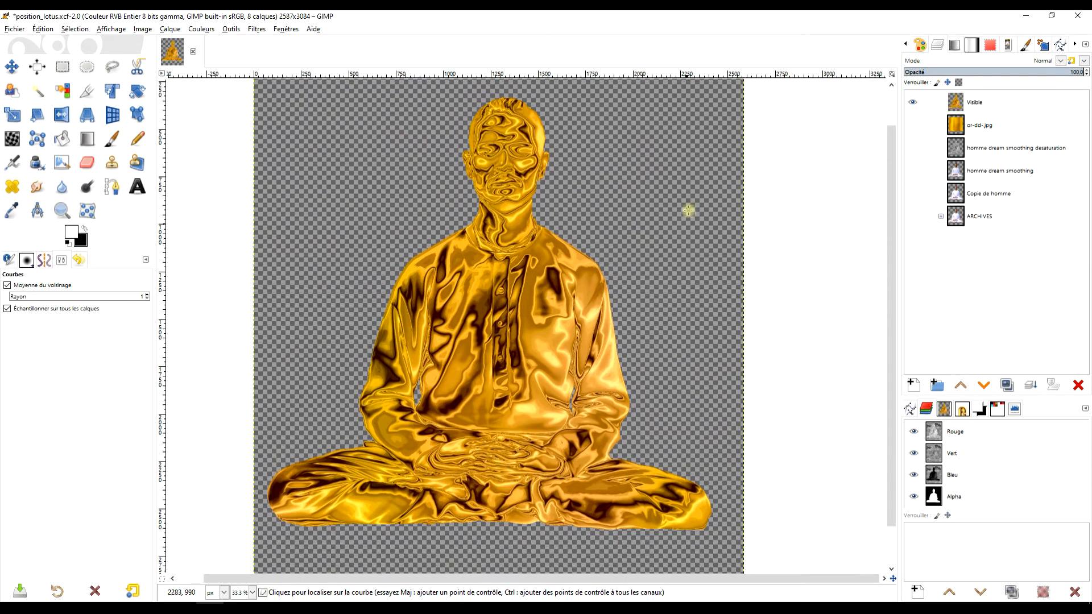
pyautogui.click(1005, 108)
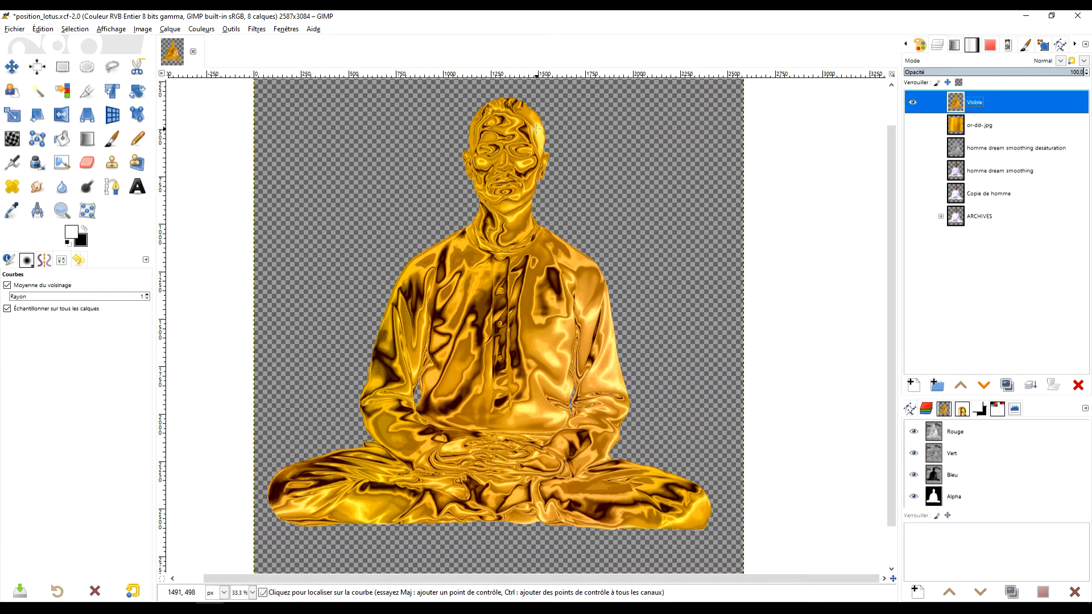
pyautogui.scroll(6, 536, 130)
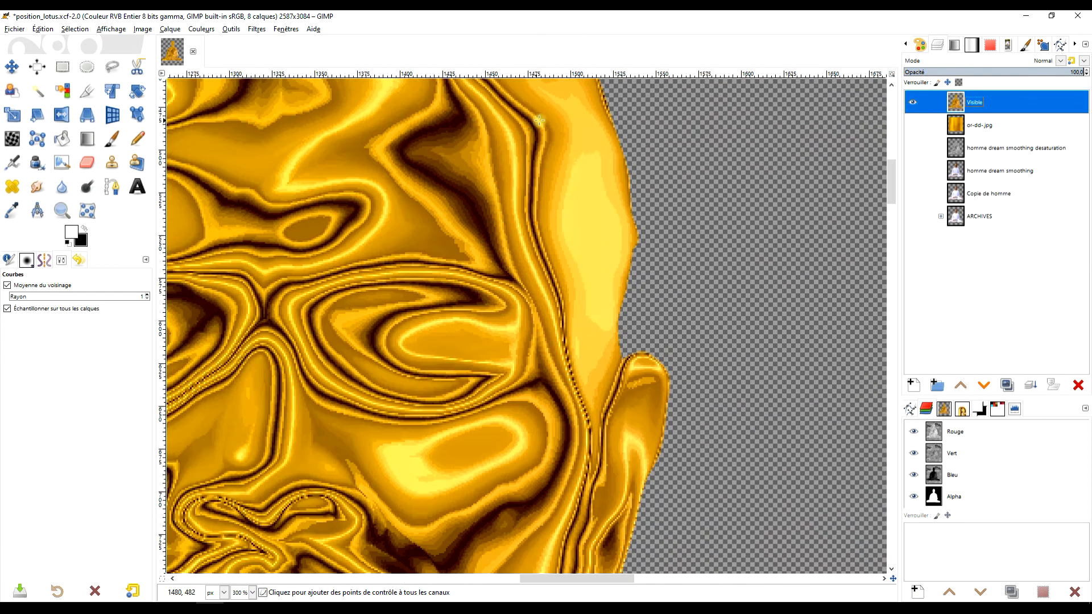
pyautogui.click(1007, 386)
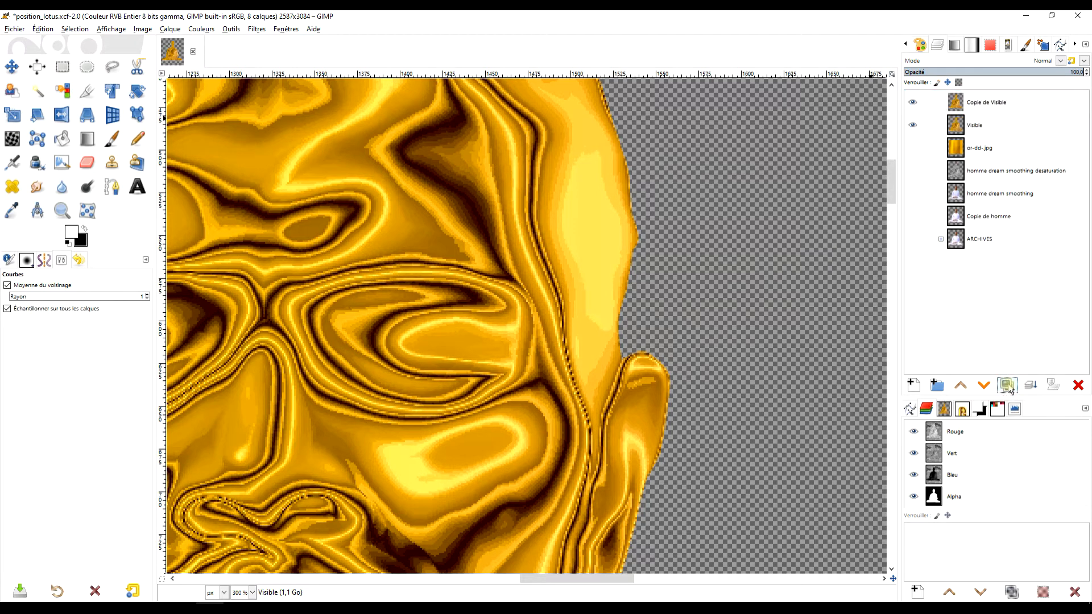
# Select the figure from the alpha of Copie de Visible, shrink that selection, and hide the Visible layer
pyautogui.click(957, 108)
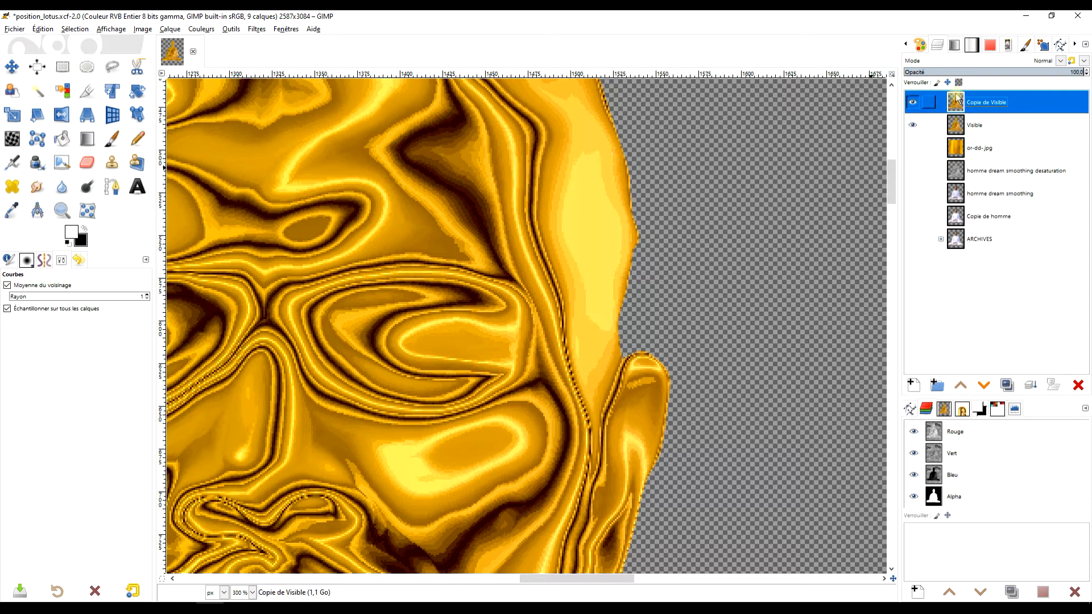
pyautogui.rightClick(959, 102)
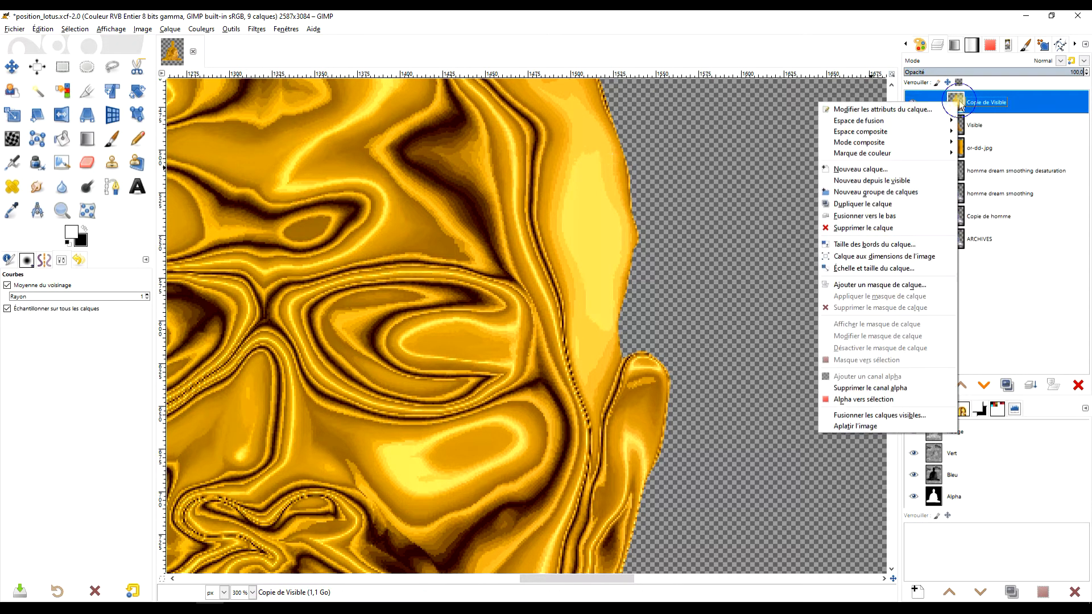
pyautogui.click(865, 399)
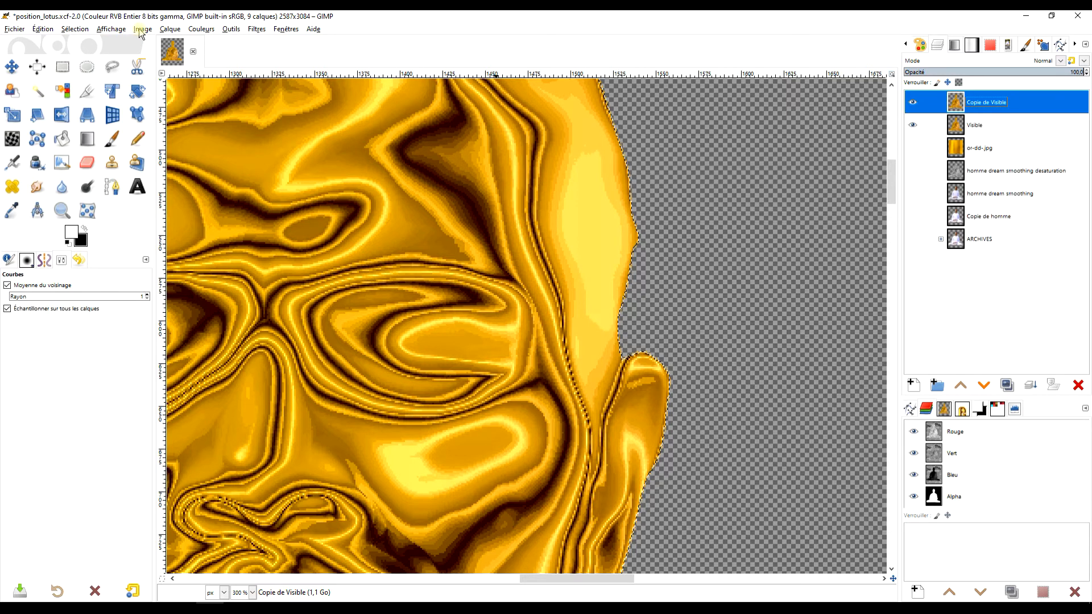
pyautogui.click(70, 30)
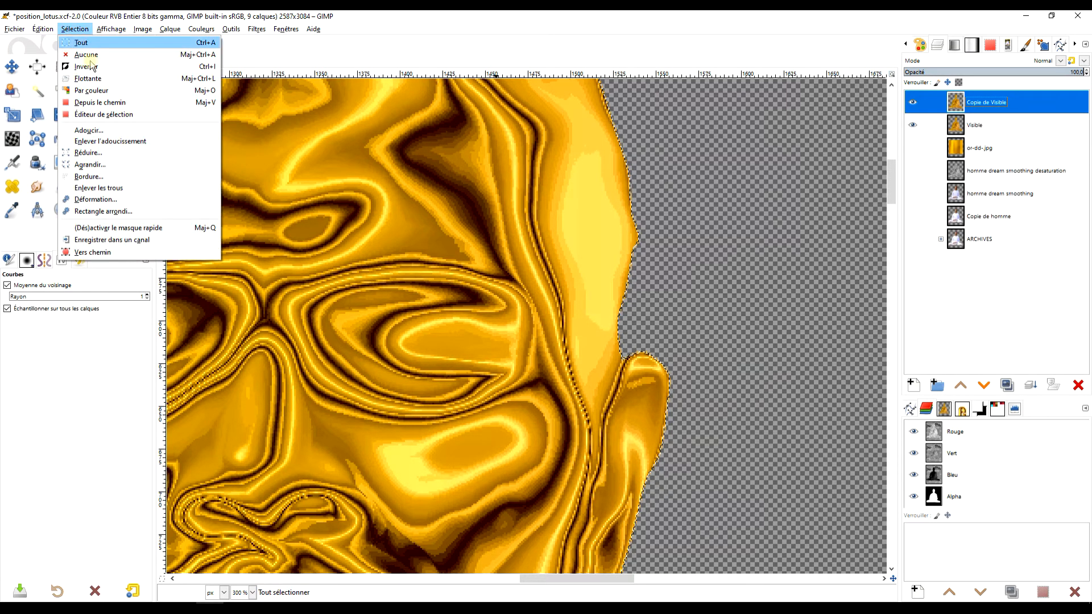
pyautogui.click(115, 154)
pyautogui.click(197, 153)
pyautogui.click(198, 153)
pyautogui.click(157, 202)
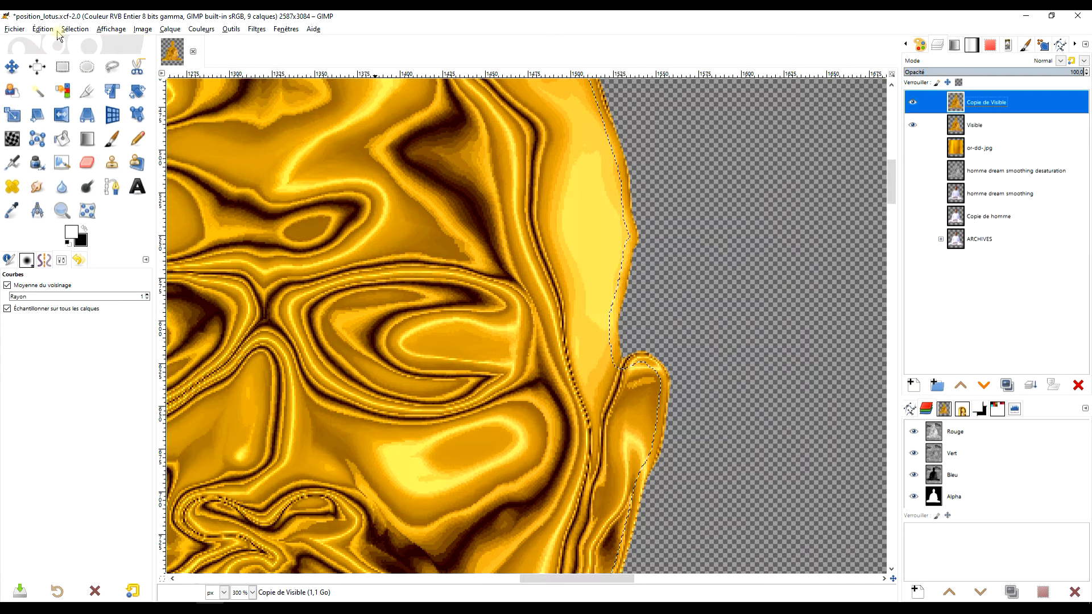
pyautogui.click(913, 126)
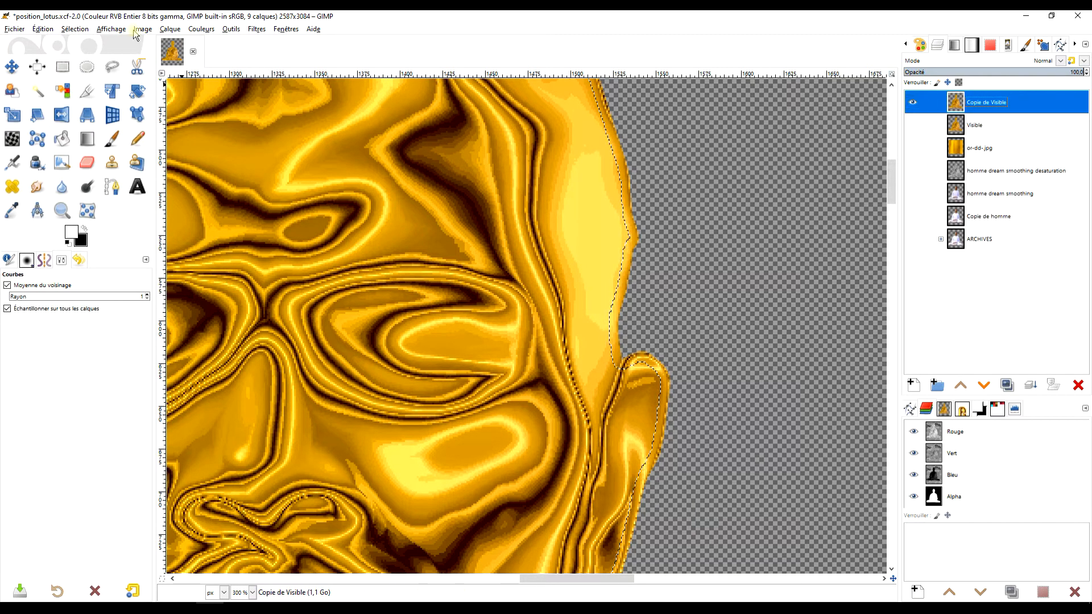
# Try inverting the selection and erasing the figure's outer edge from the Copie de Visible layer
pyautogui.click(75, 29)
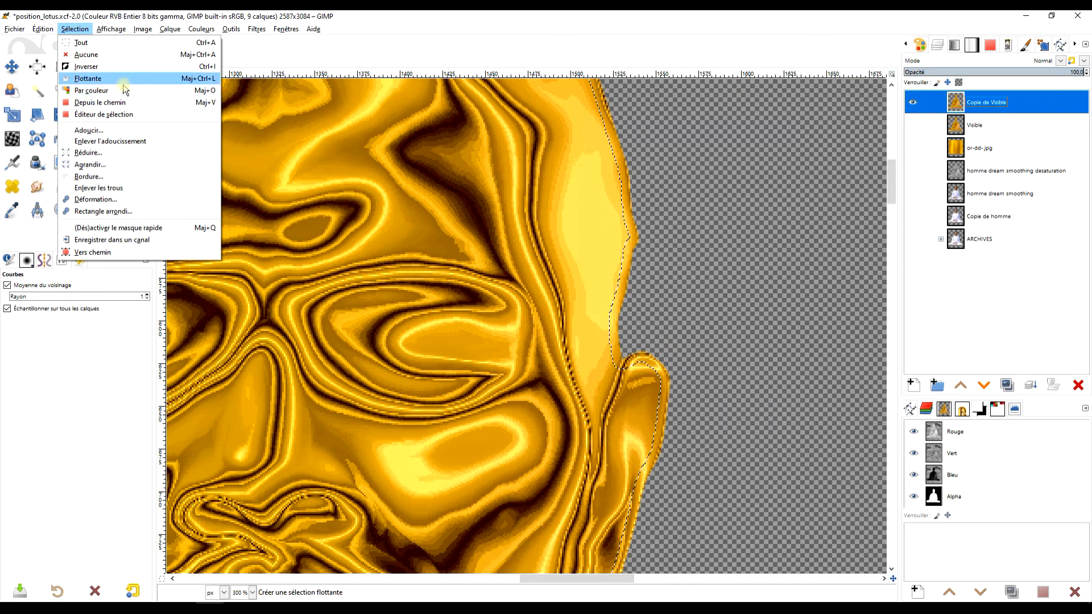
pyautogui.click(117, 66)
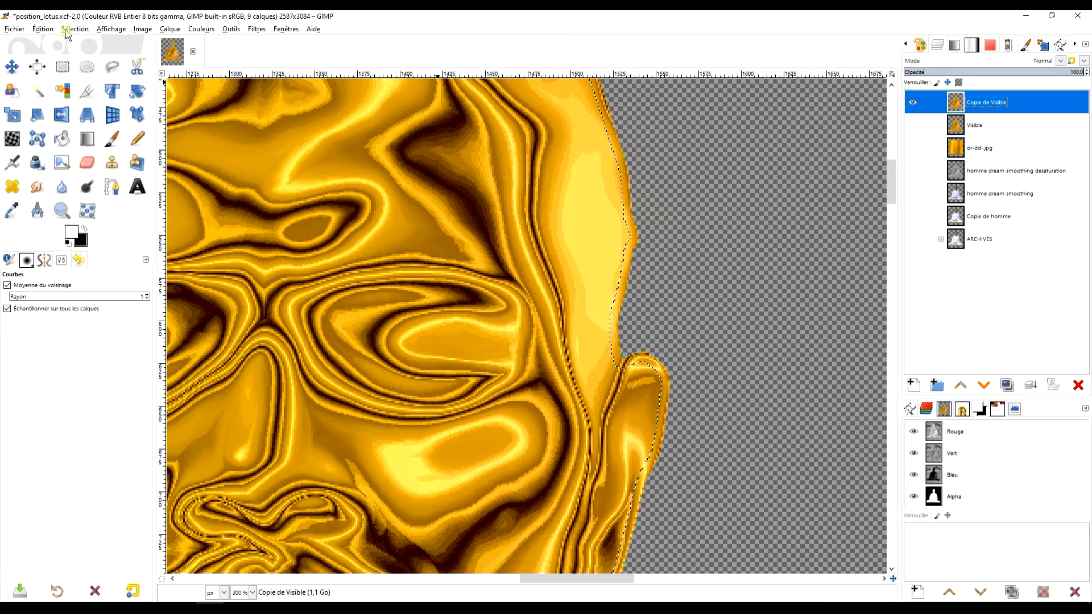
pyautogui.click(42, 29)
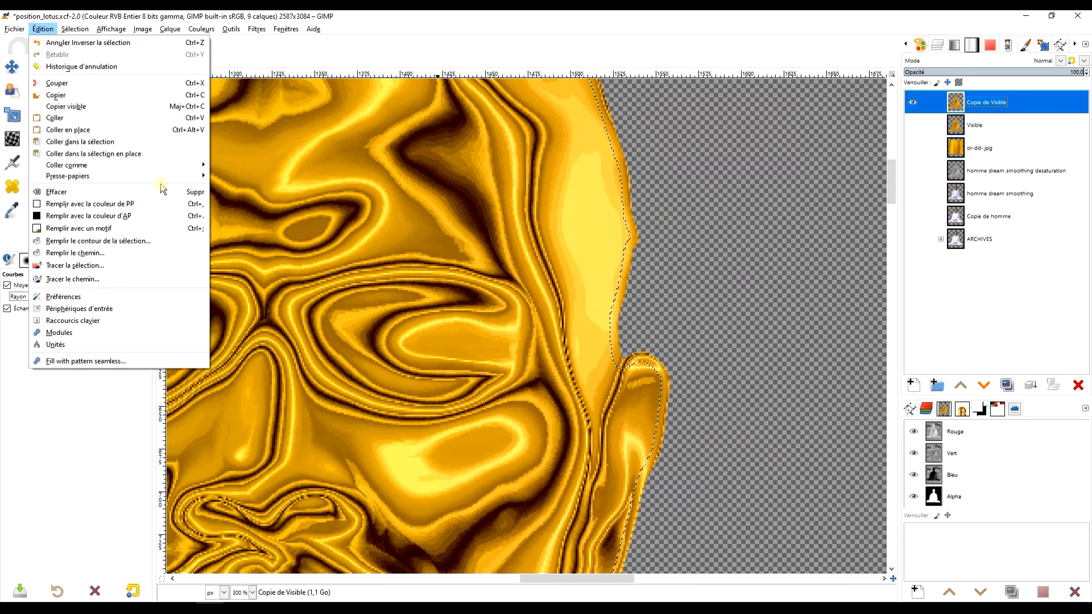
pyautogui.click(142, 192)
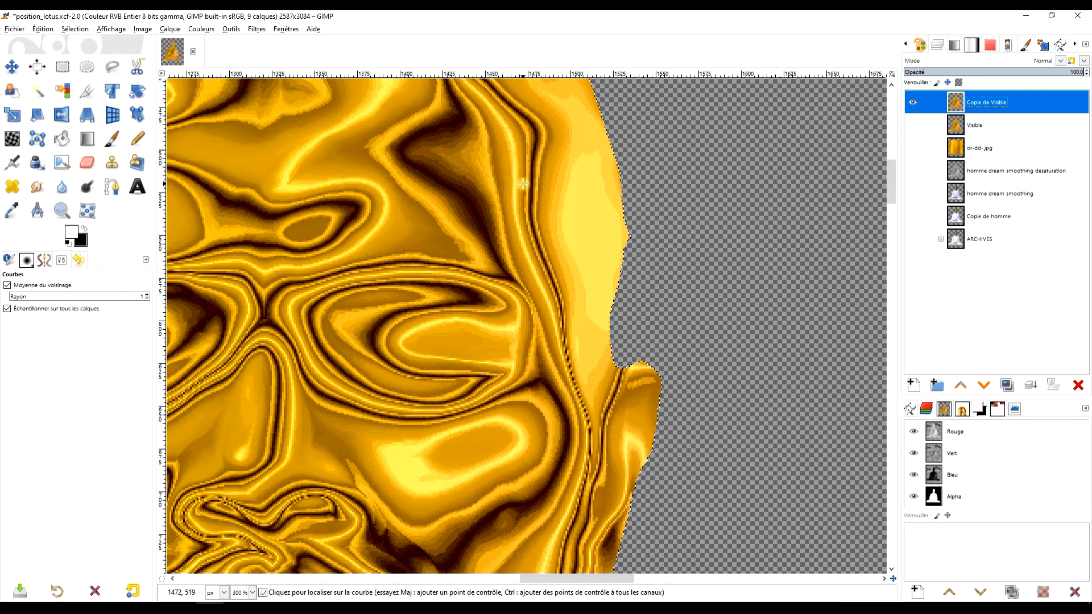
pyautogui.hotkey('ctrl', 'z')
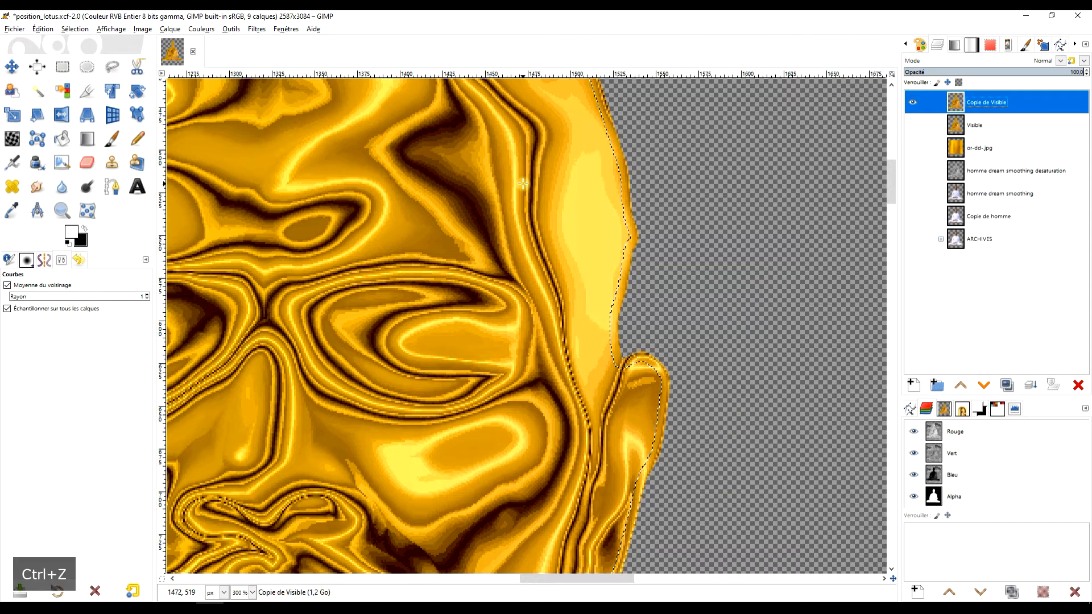
# Erase the figure's interior inside the shrunken selection on Copie de Visible, keeping only a thin golden outline
pyautogui.click(960, 107)
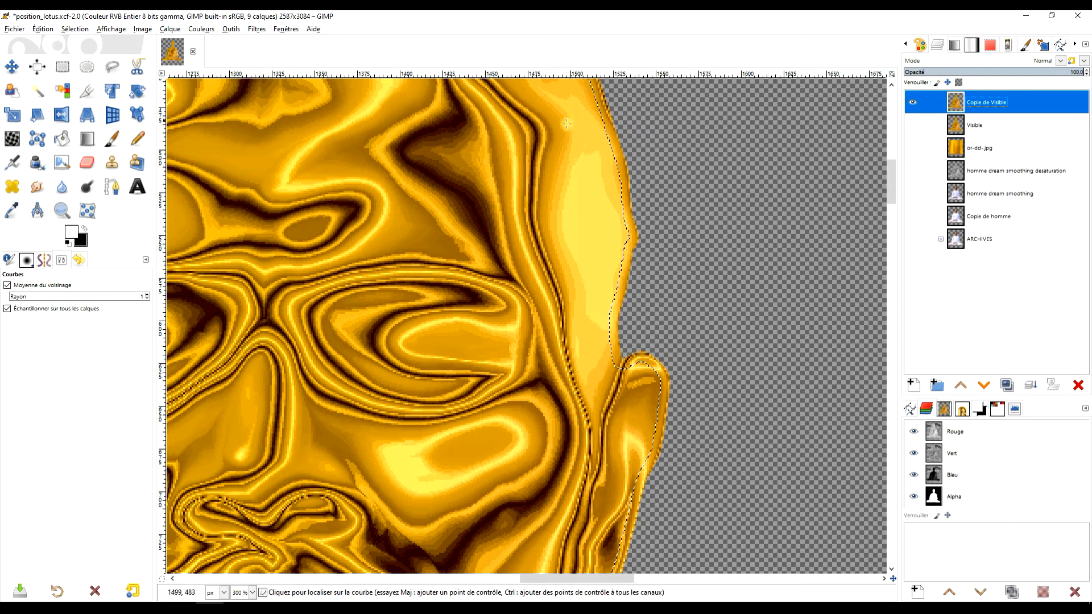
pyautogui.click(45, 32)
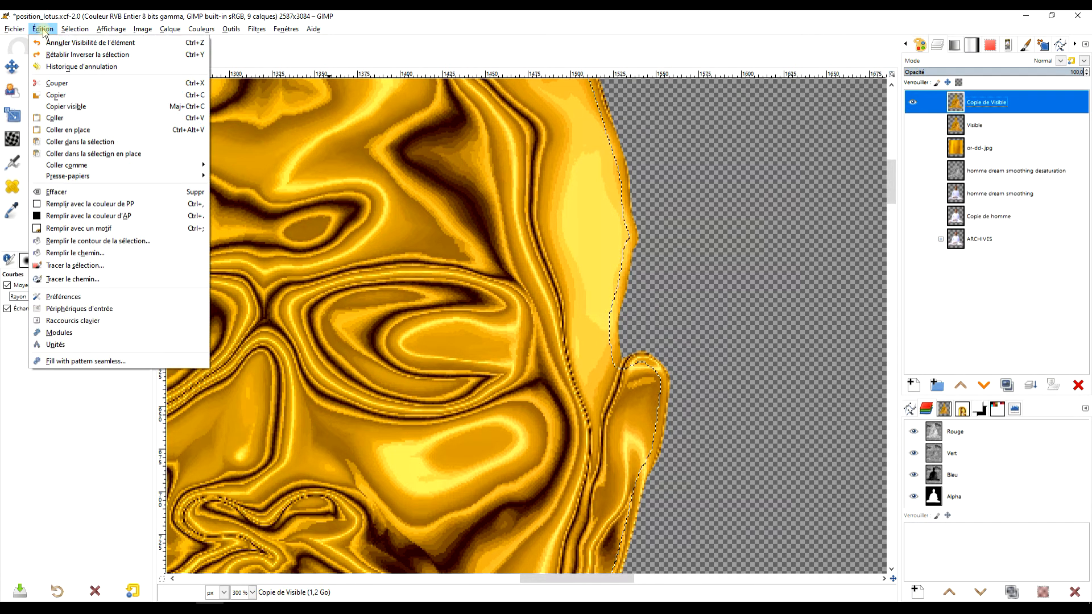
pyautogui.moveTo(73, 32)
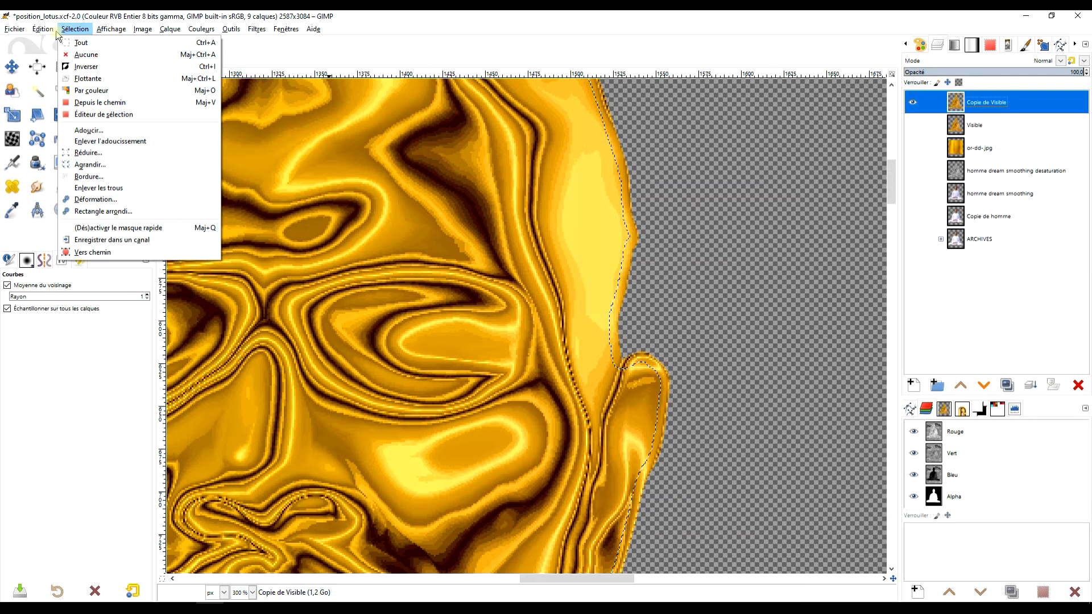
pyautogui.click(87, 193)
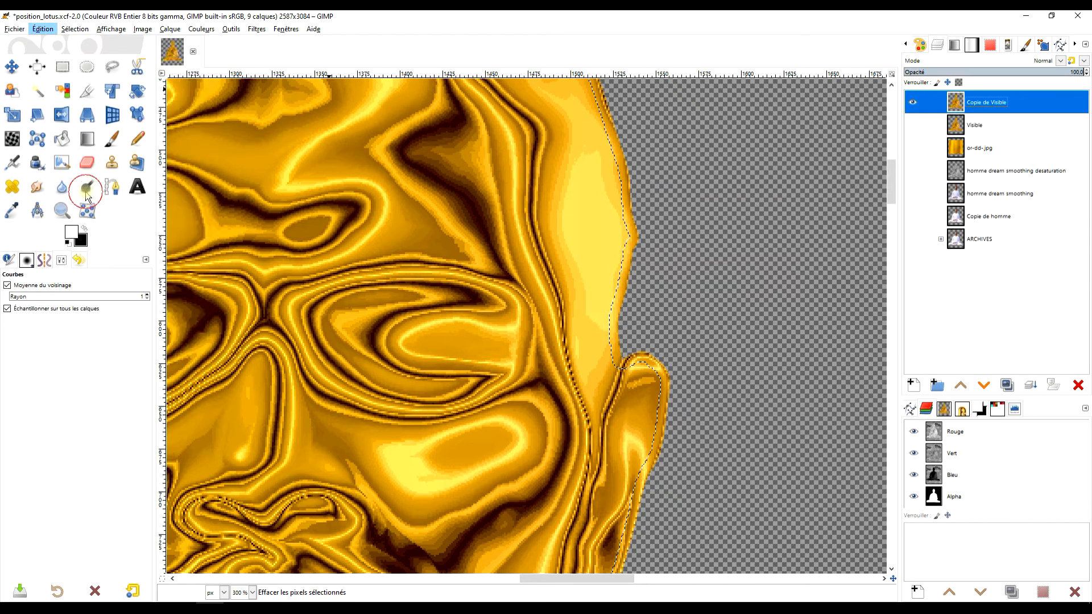
pyautogui.scroll(3, 451, 193)
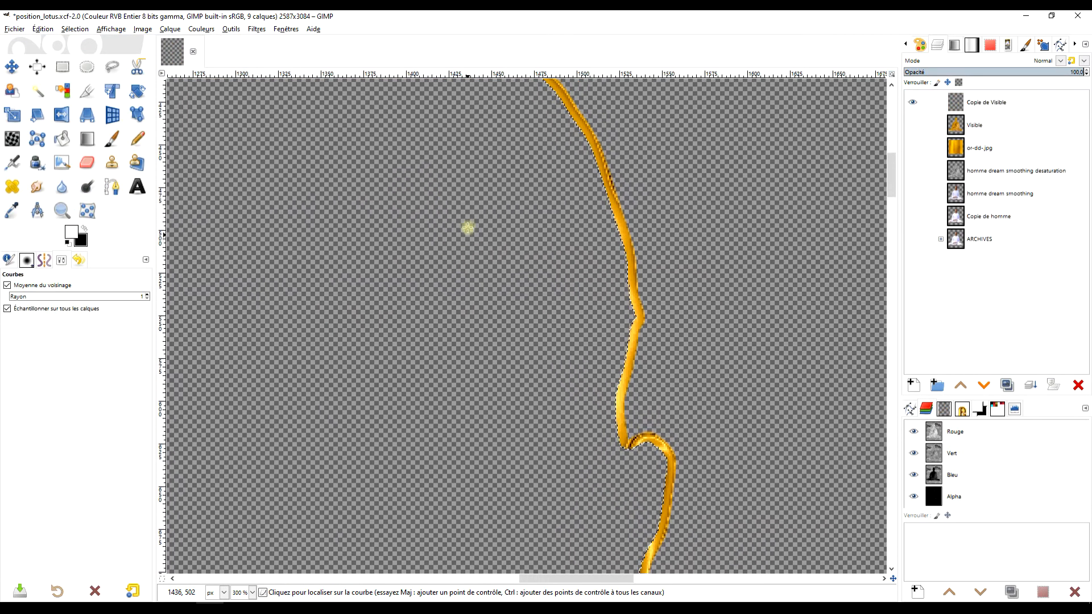
pyautogui.scroll(-3, 467, 227)
pyautogui.moveTo(382, 288); pyautogui.dragTo(418, 192)
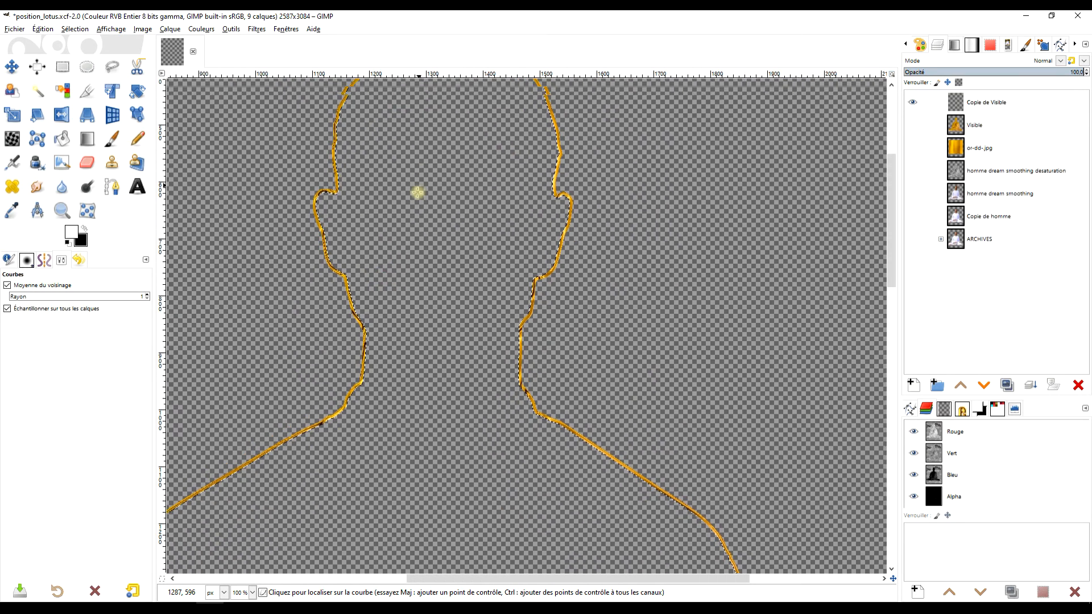
pyautogui.scroll(-1, 415, 249)
pyautogui.moveTo(410, 274); pyautogui.dragTo(444, 149)
pyautogui.scroll(2, 451, 212)
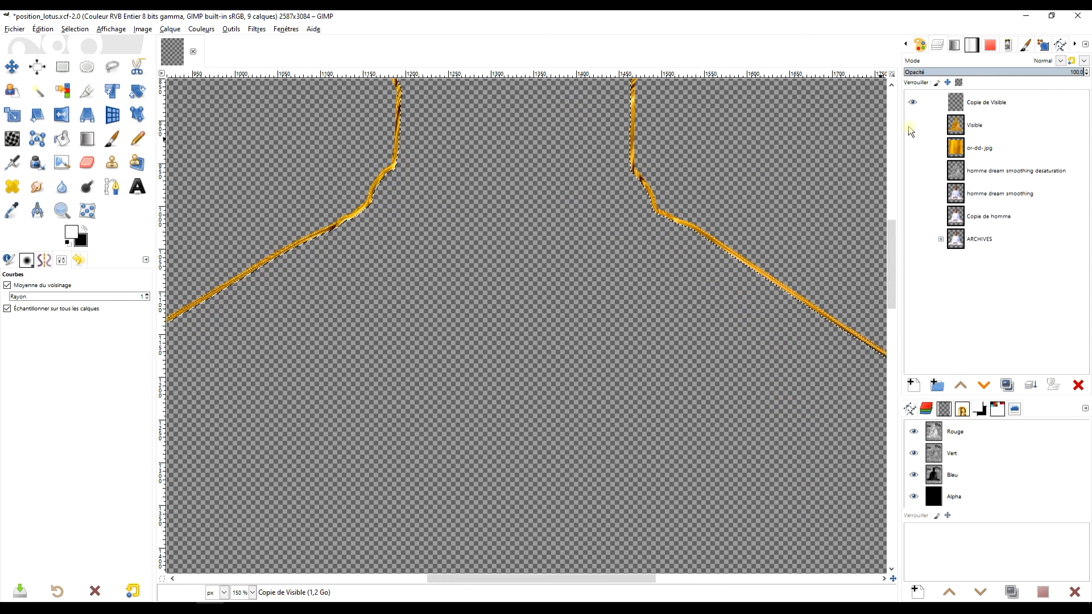
# Show the Visible layer again, make Copie de Visible the active layer, and remove the selection
pyautogui.click(912, 124)
pyautogui.click(975, 104)
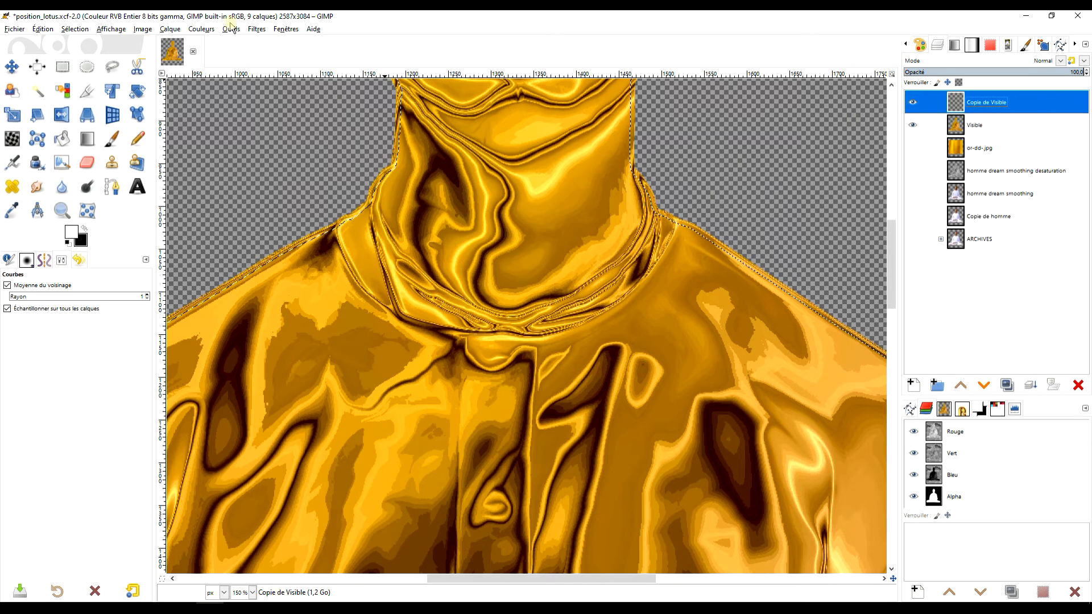
pyautogui.click(74, 30)
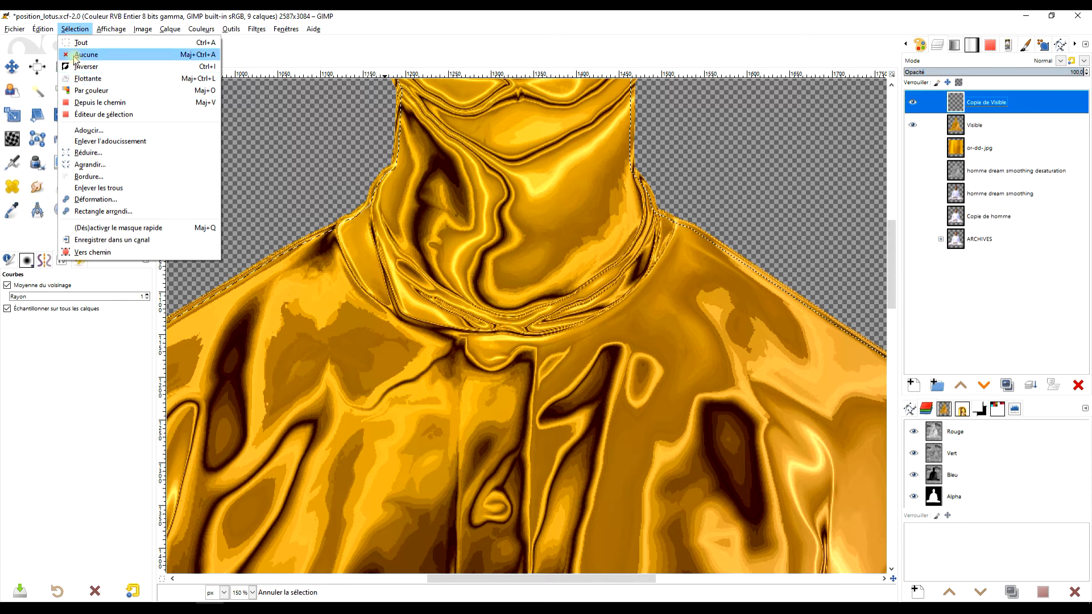
pyautogui.click(95, 57)
# Apply a Flou gaussien of 1,50 in X and Y to the outline on Copie de Visible
pyautogui.click(256, 29)
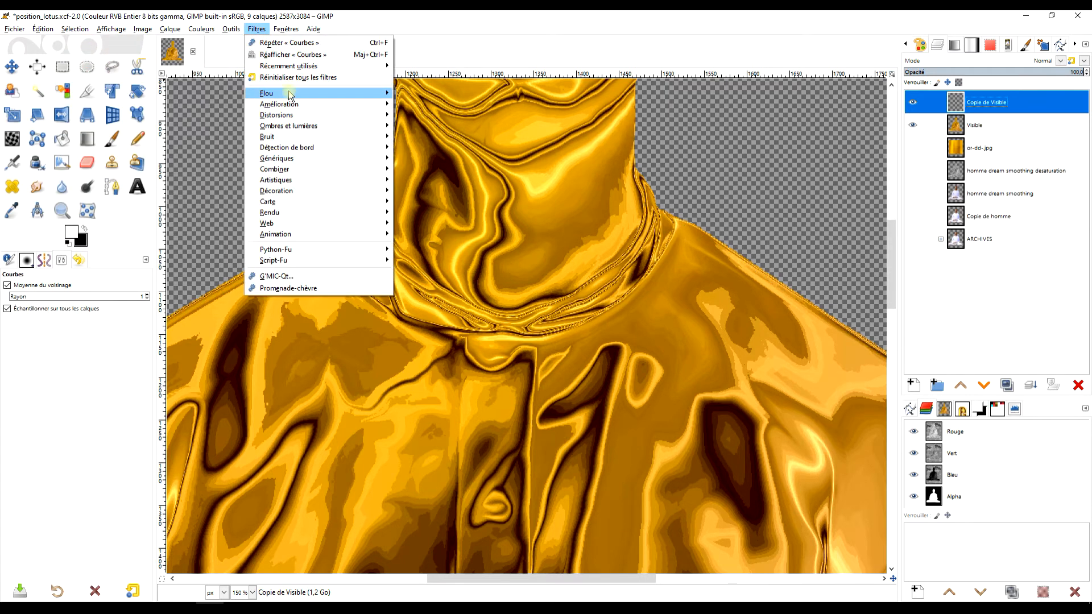
pyautogui.moveTo(356, 97)
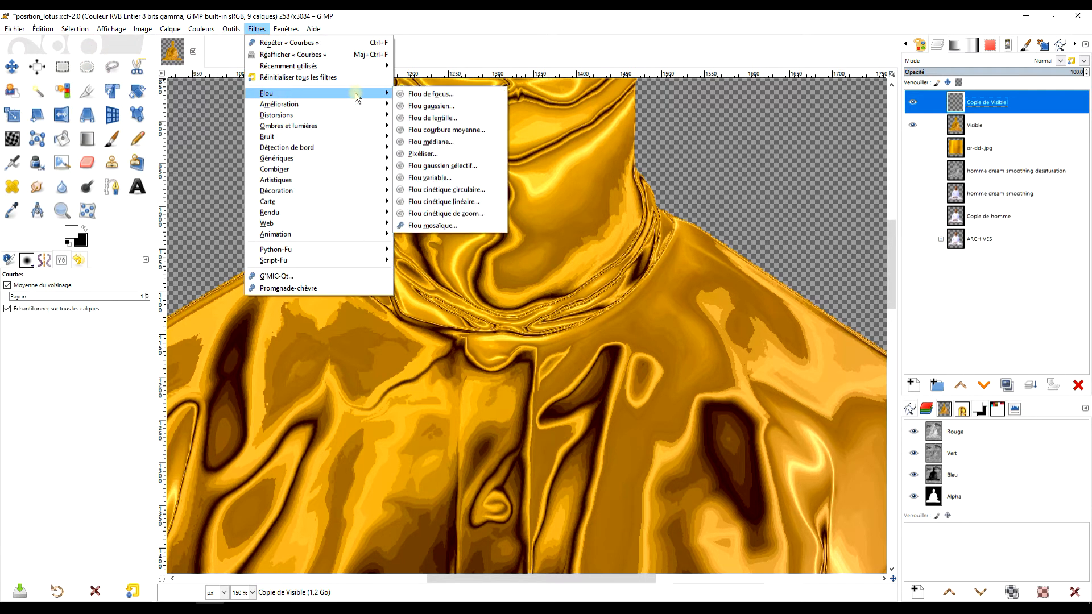
pyautogui.click(451, 109)
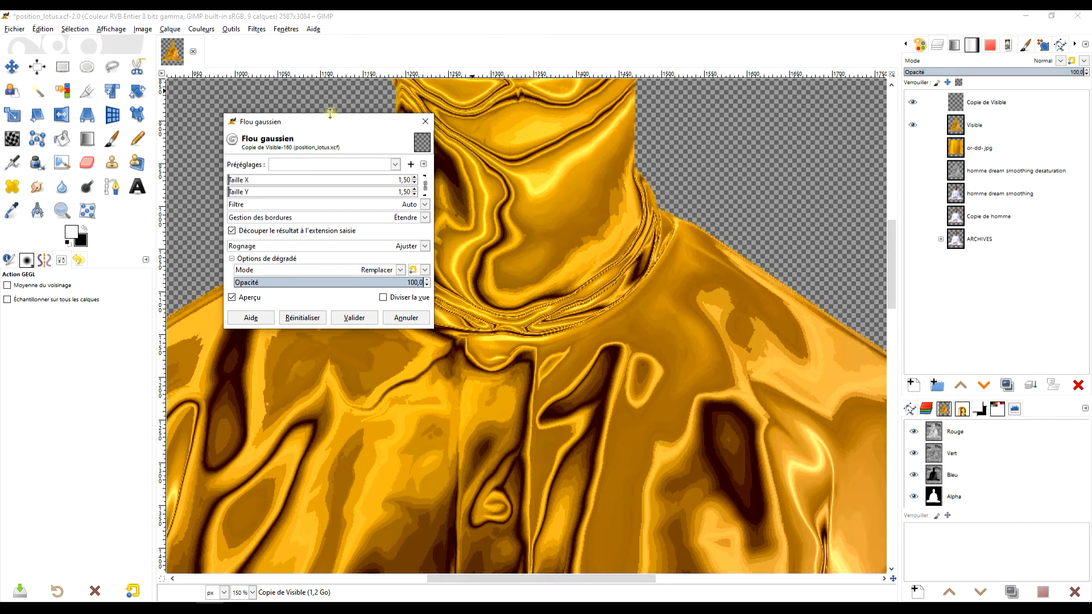
pyautogui.moveTo(317, 127); pyautogui.dragTo(276, 44)
pyautogui.click(318, 236)
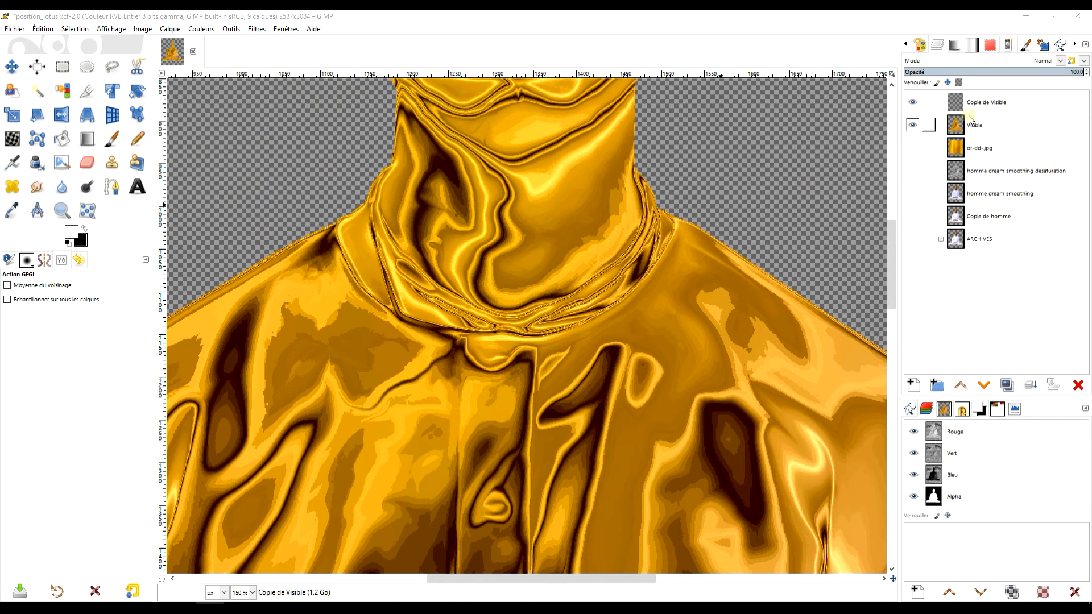
# Add a new transparent layer named FOND NOIR directly above the or-dd-.jpg layer
pyautogui.click(993, 142)
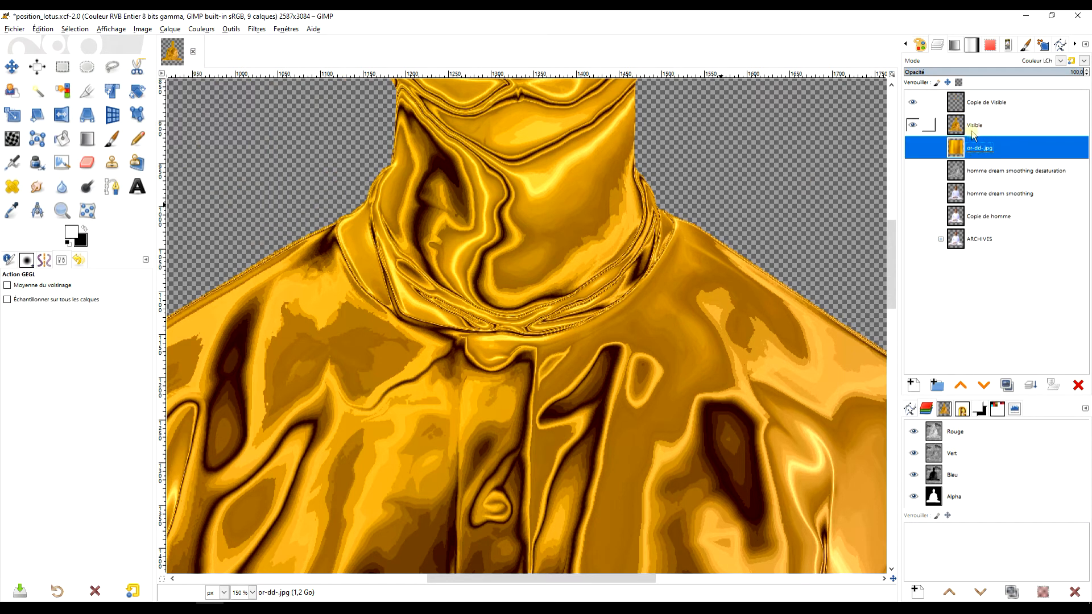
pyautogui.click(913, 385)
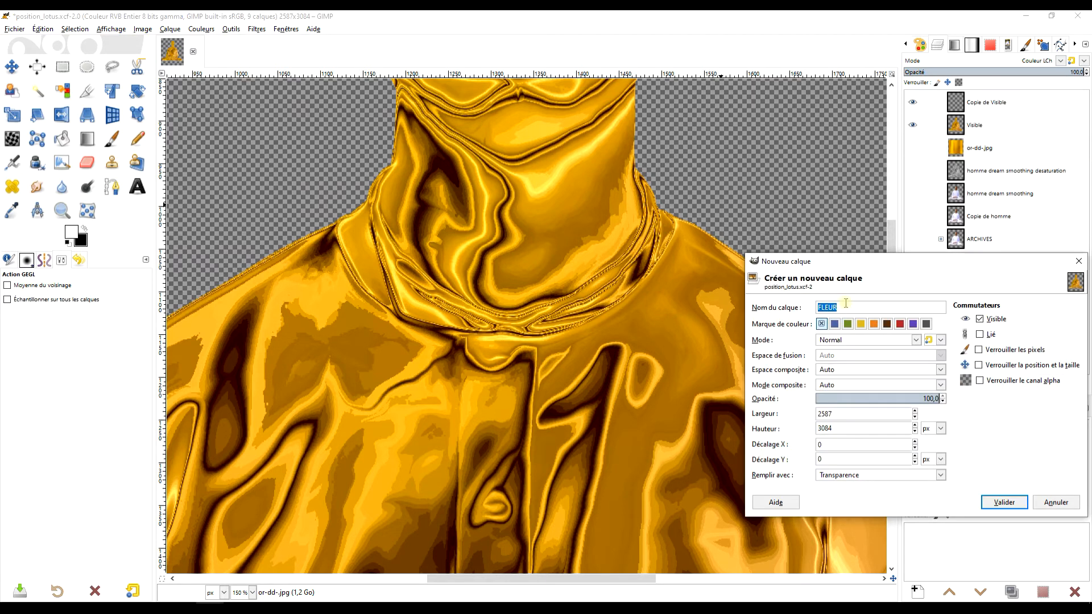
pyautogui.press('capslock')
pyautogui.write('FOND NOIR')
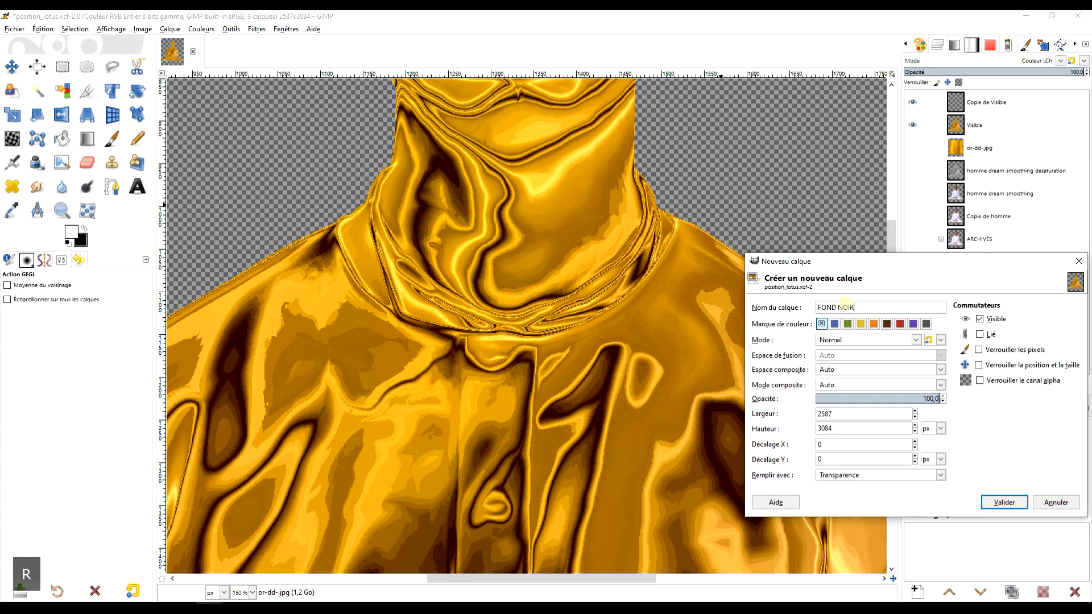
pyautogui.press('capslock')
pyautogui.press('Return')
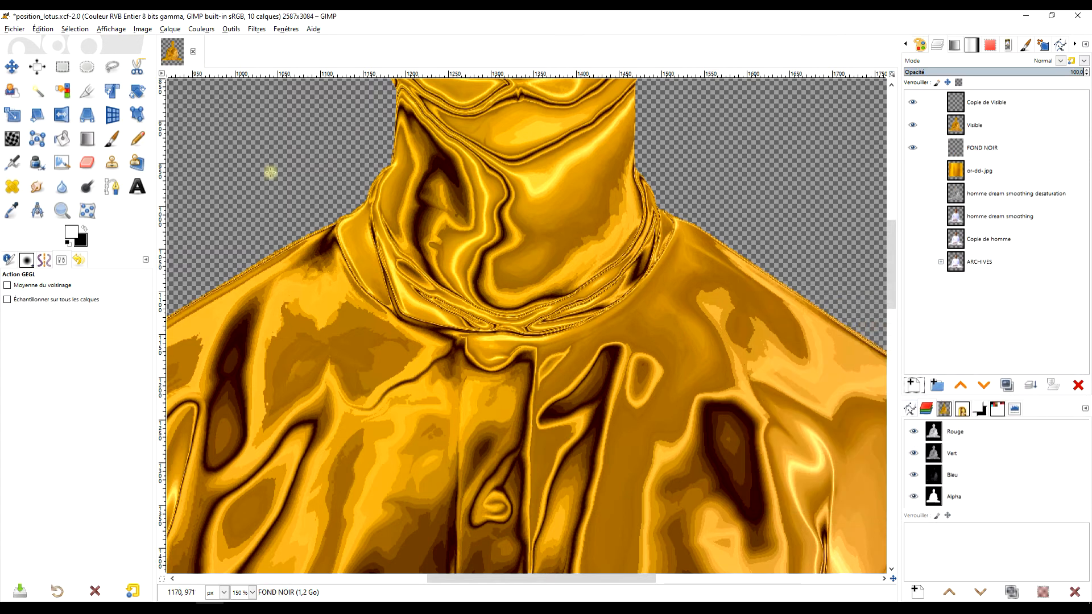
# Fill the FOND NOIR layer with the black background colour and make Copie de Visible the active layer
pyautogui.moveTo(83, 243); pyautogui.dragTo(682, 141)
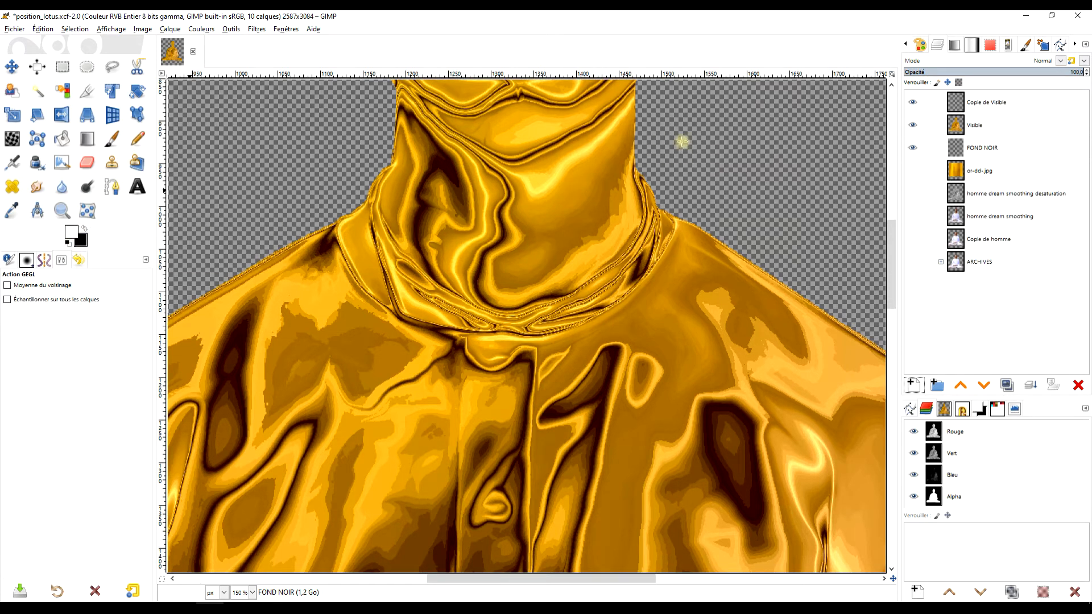
pyautogui.scroll(3, 731, 171)
pyautogui.click(1027, 103)
pyautogui.moveTo(671, 178); pyautogui.dragTo(627, 312)
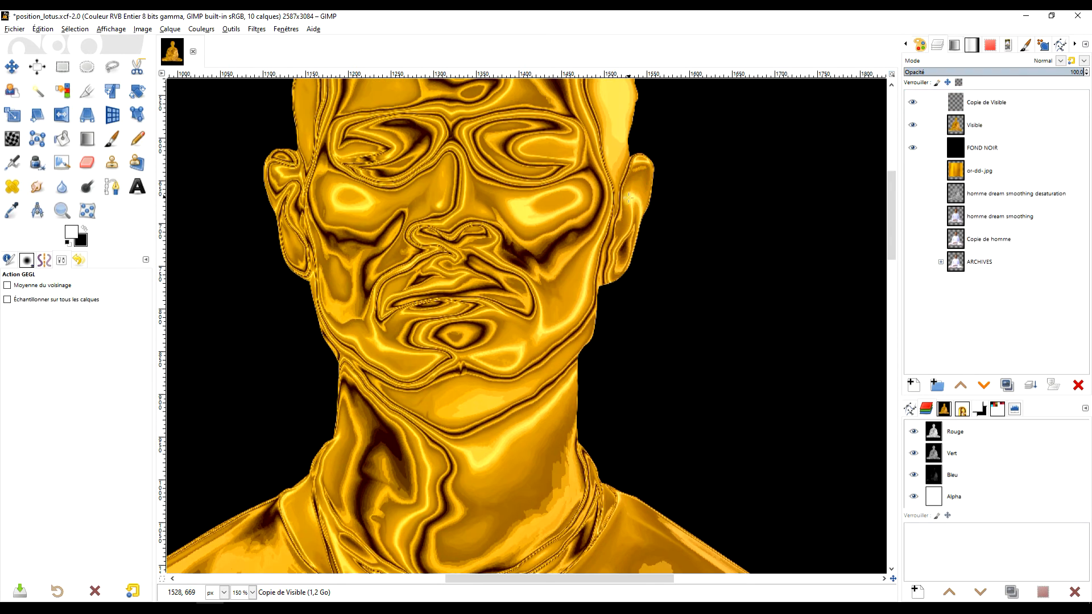
pyautogui.scroll(1, 597, 159)
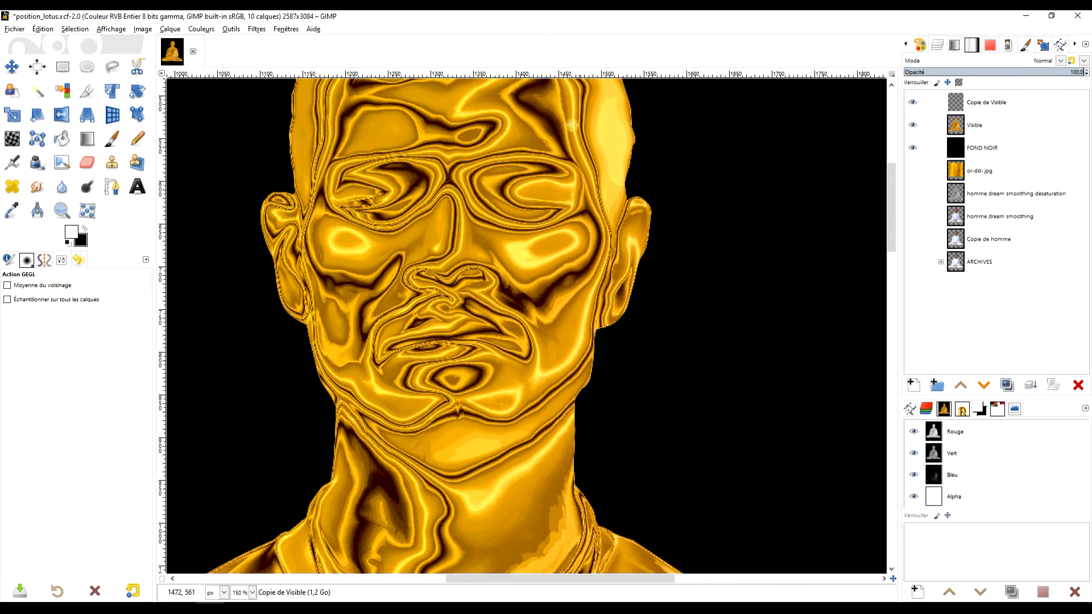
# Apply a Flou gaussien of 22,72 in X and Y to Copie de Visible to create a glow around the statue
pyautogui.click(255, 29)
pyautogui.moveTo(334, 95)
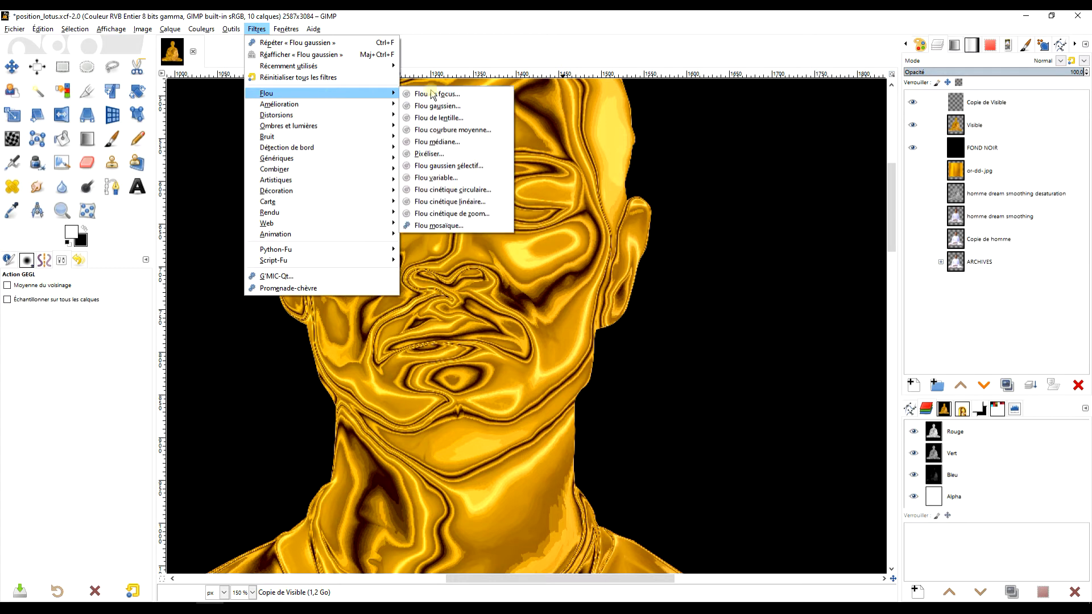
pyautogui.click(460, 106)
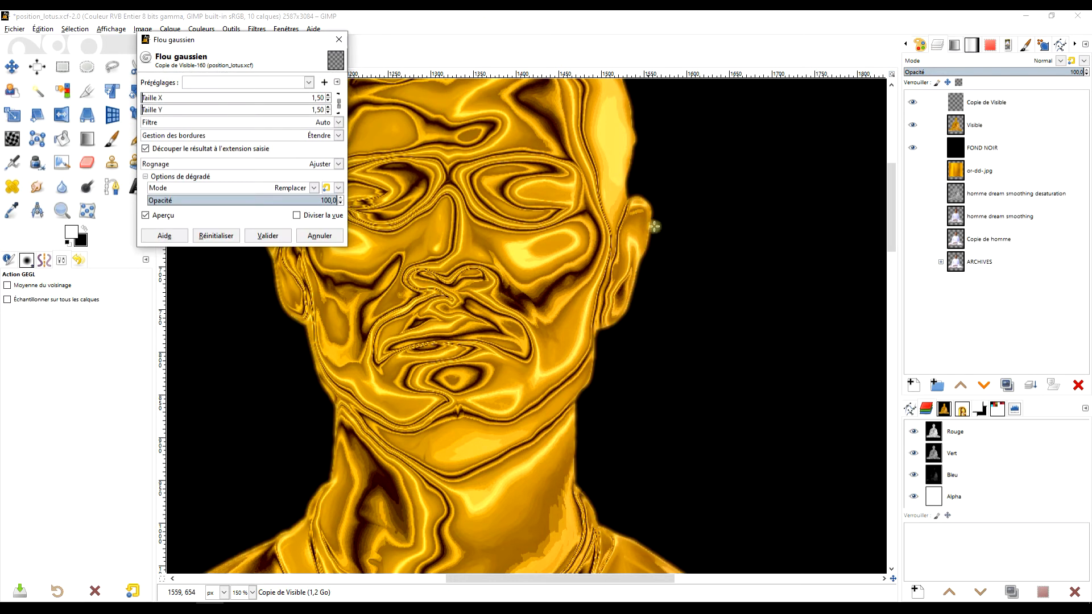
pyautogui.click(150, 98)
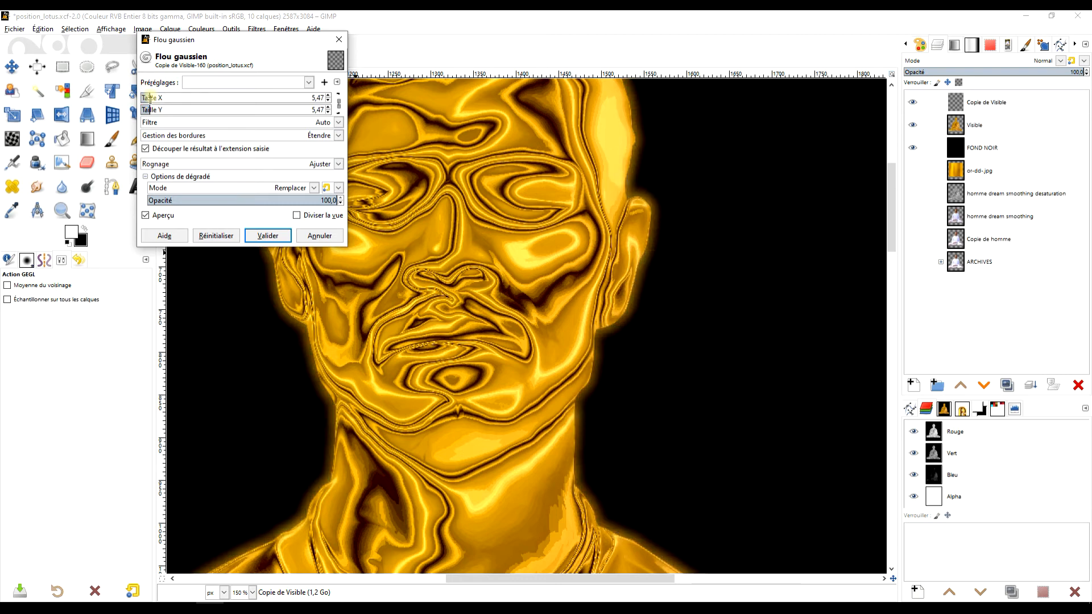
pyautogui.moveTo(149, 98); pyautogui.dragTo(158, 98)
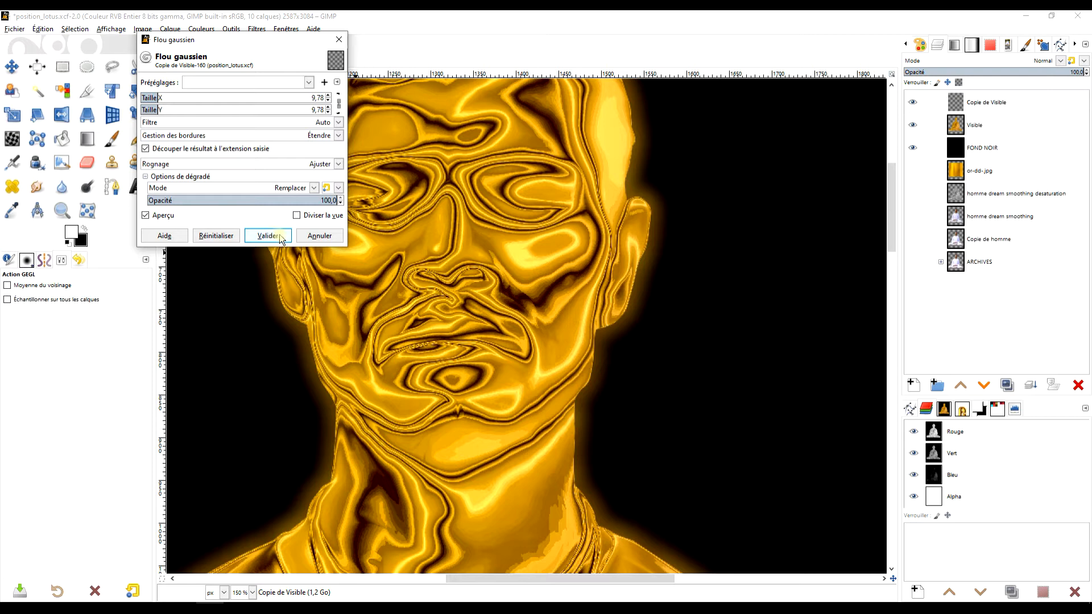
pyautogui.scroll(-3, 454, 353)
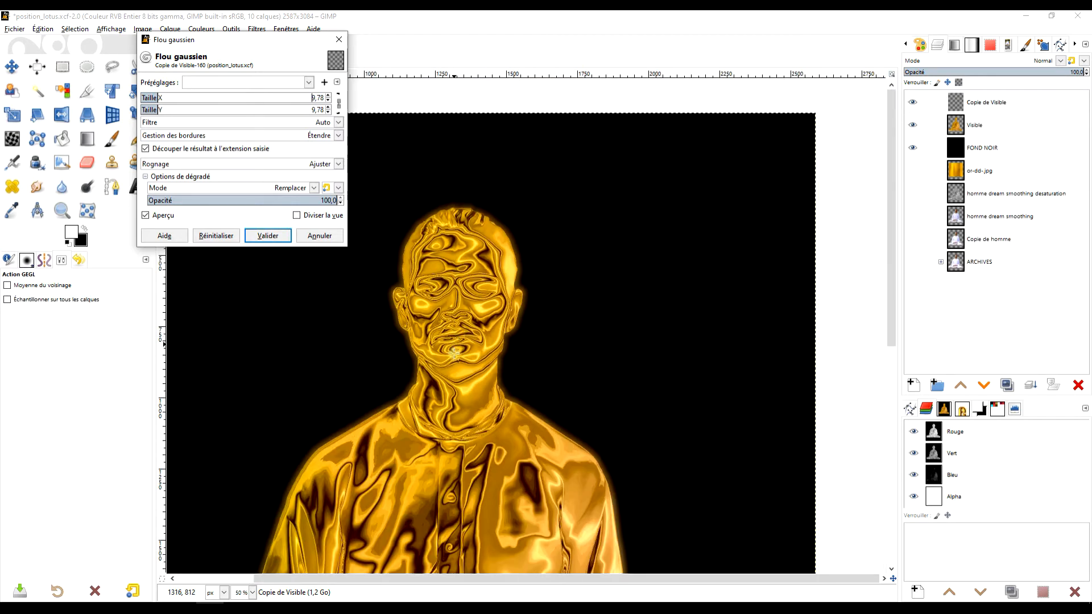
pyautogui.moveTo(456, 421); pyautogui.dragTo(445, 268)
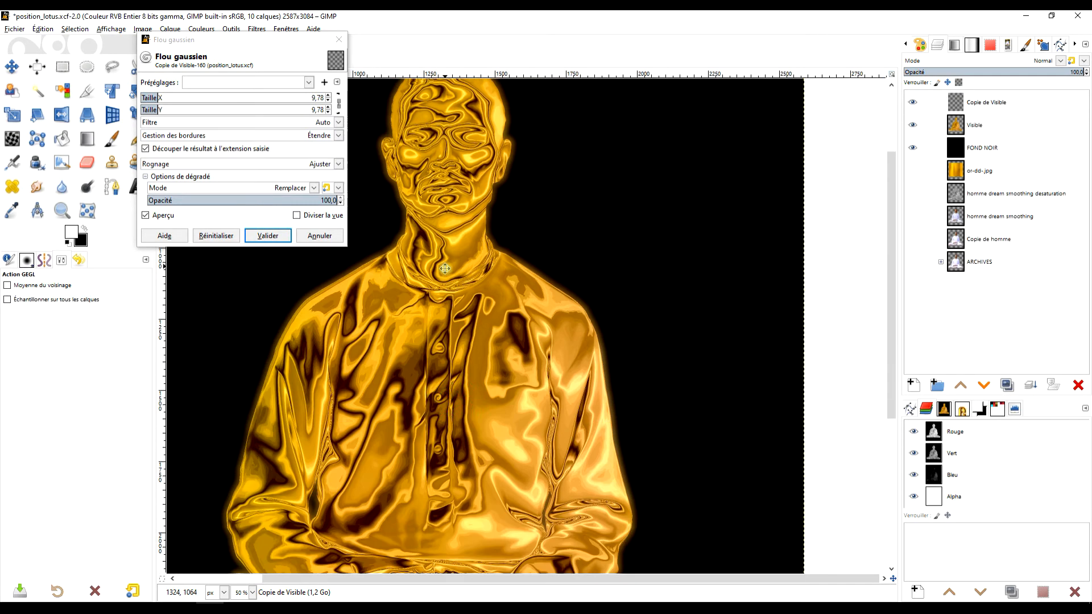
pyautogui.click(170, 98)
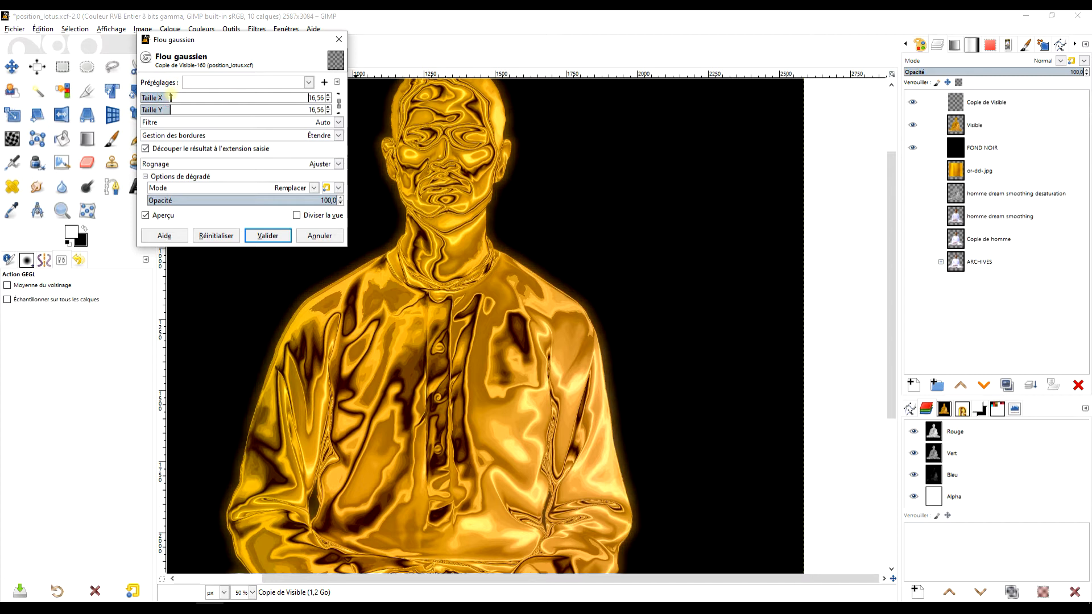
pyautogui.click(182, 99)
pyautogui.click(265, 236)
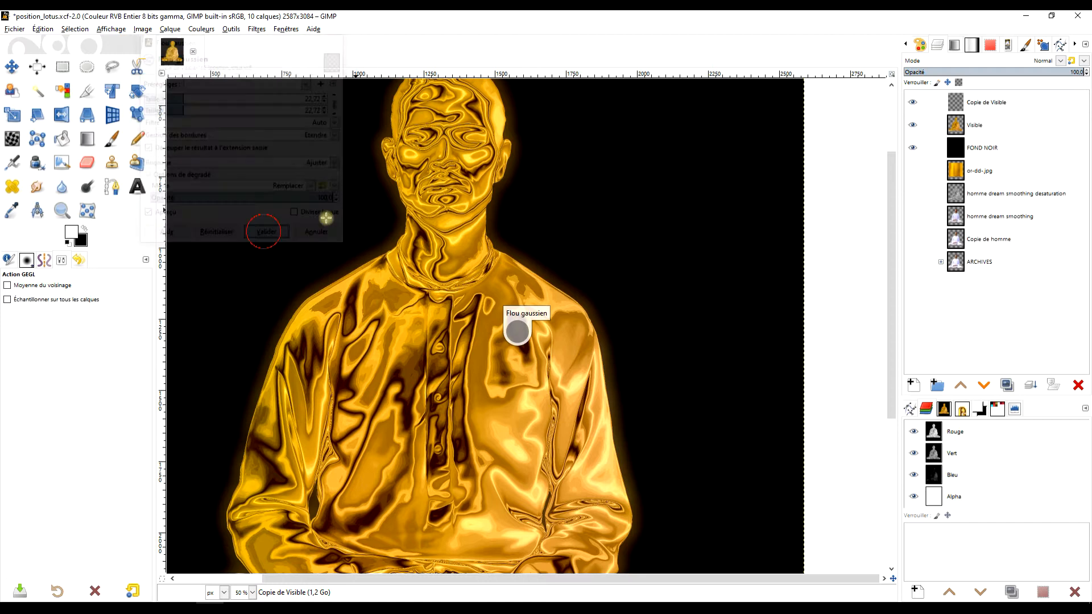
# Examine the glow around the whole statue on the black background
pyautogui.scroll(-3, 582, 252)
pyautogui.scroll(1, 546, 270)
pyautogui.moveTo(537, 322); pyautogui.dragTo(508, 330)
pyautogui.moveTo(528, 194); pyautogui.dragTo(484, 183)
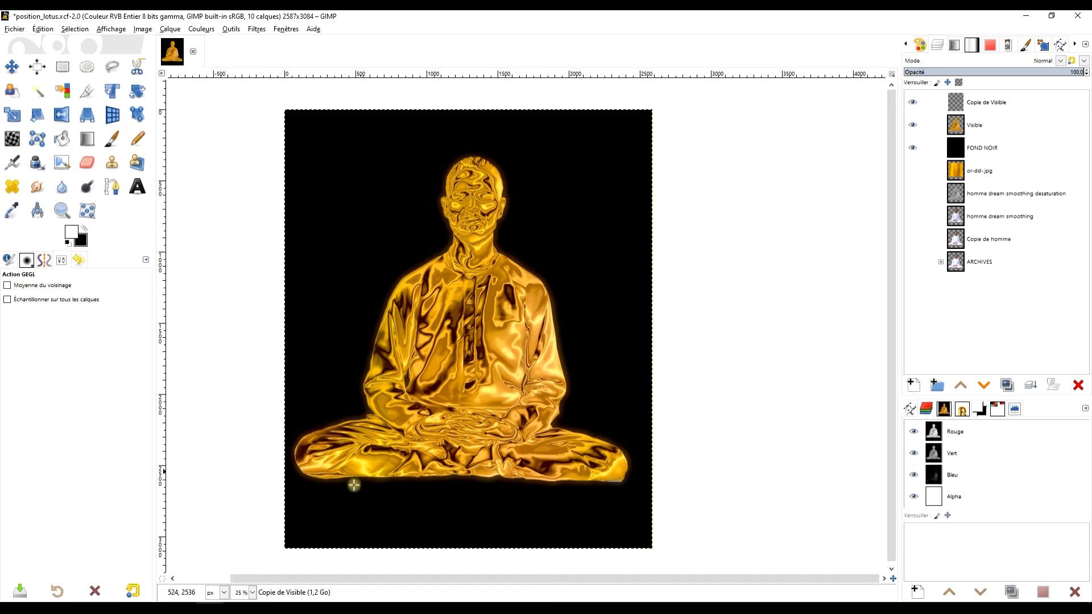
pyautogui.moveTo(624, 390); pyautogui.dragTo(616, 371)
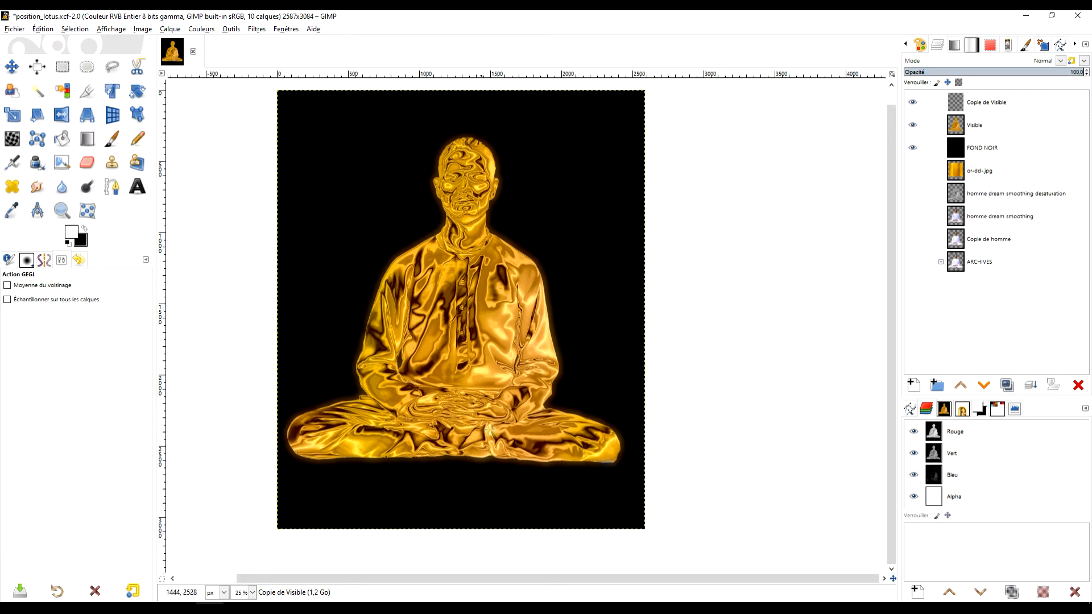
pyautogui.moveTo(537, 311); pyautogui.dragTo(543, 317)
# Make Visible the active layer and open the canvas size settings with percent as the unit
pyautogui.click(1009, 127)
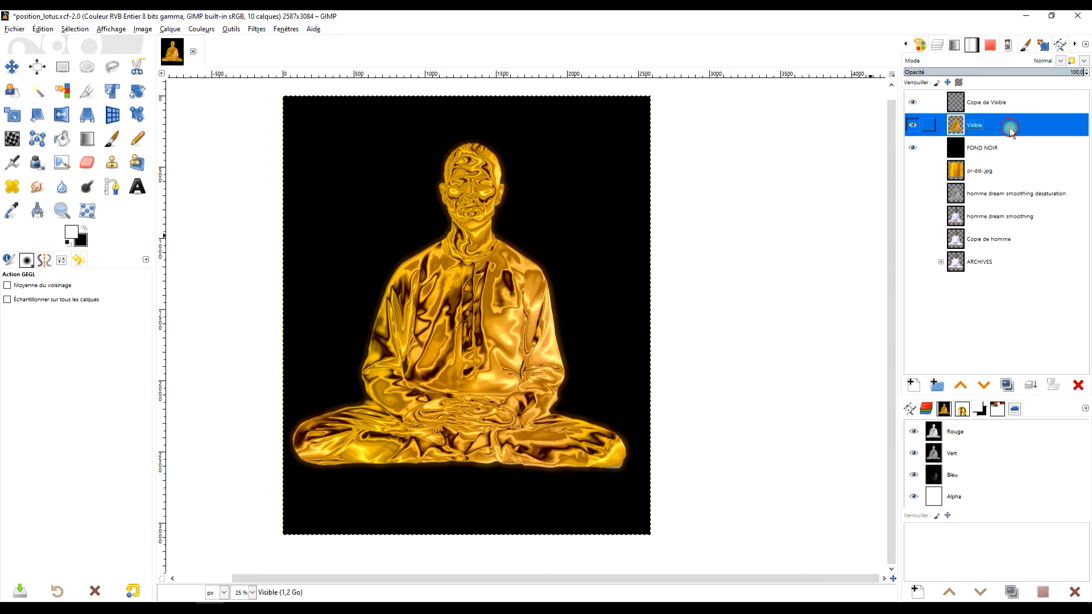
pyautogui.moveTo(517, 369); pyautogui.dragTo(524, 367)
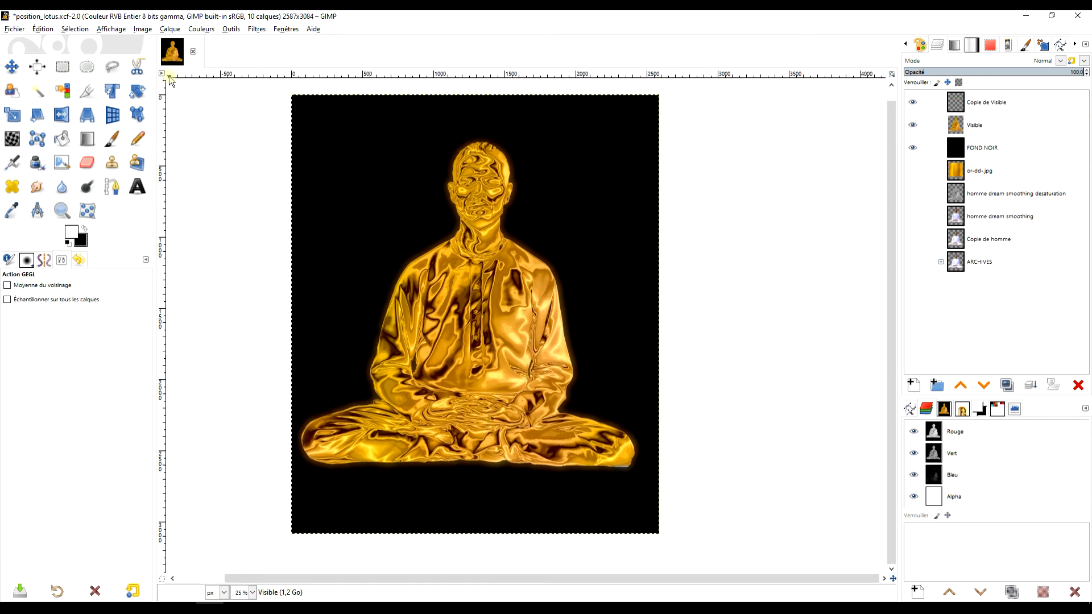
pyautogui.click(141, 29)
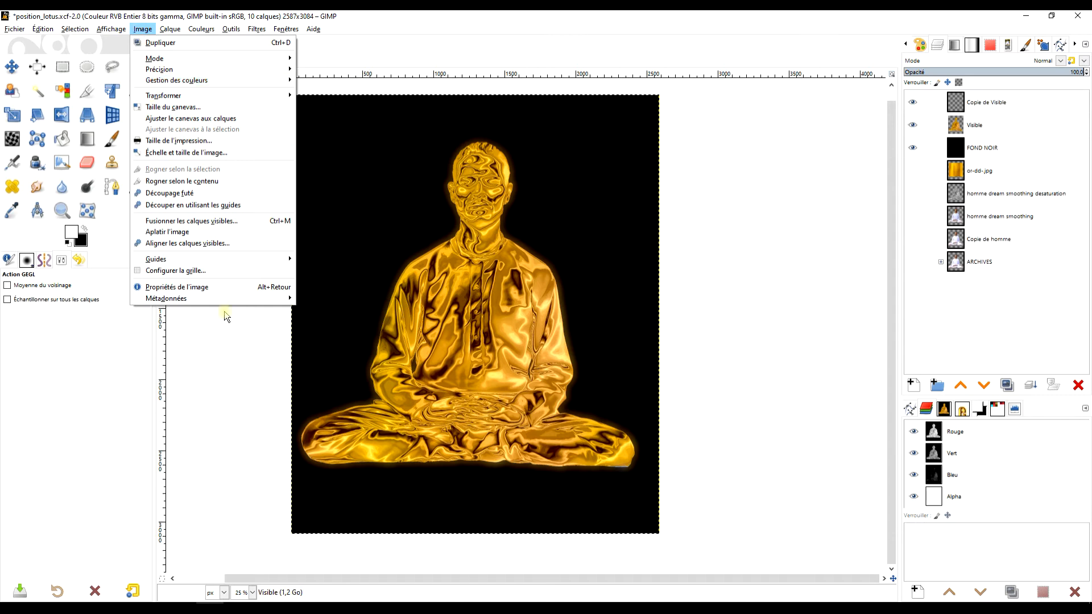
pyautogui.click(233, 108)
pyautogui.moveTo(521, 149); pyautogui.dragTo(114, 72)
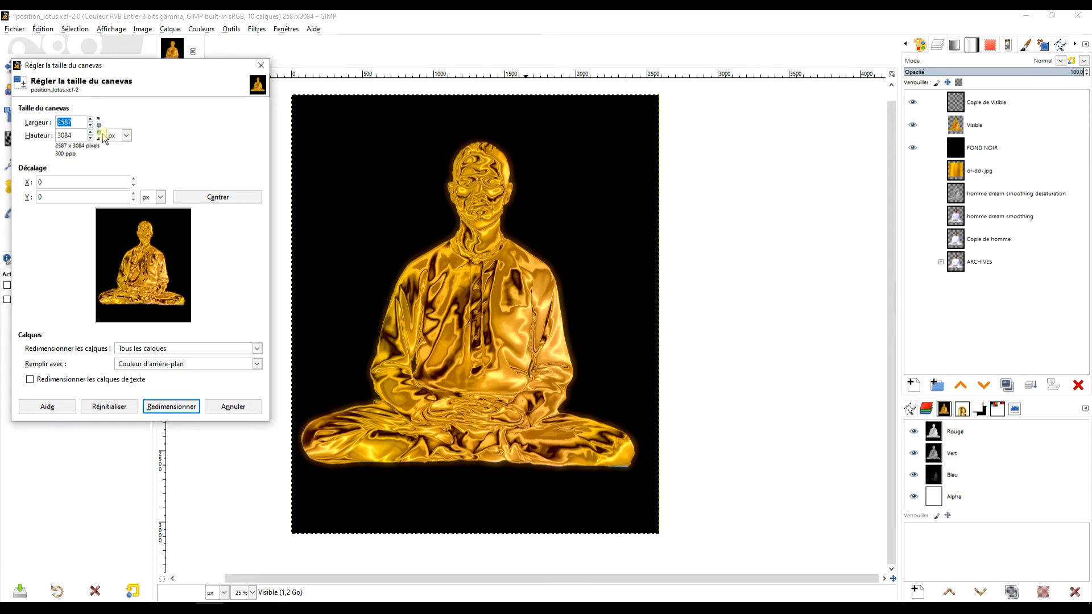
pyautogui.click(126, 136)
pyautogui.click(121, 163)
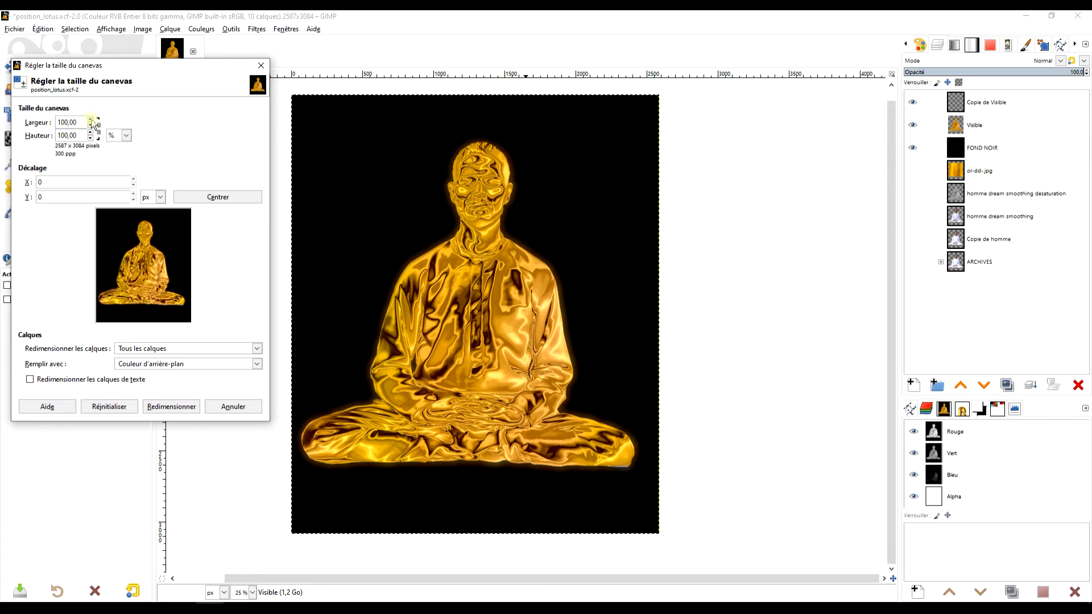
# Set the canvas height to 120,10 % and keep the width at 100,00 %
pyautogui.click(91, 120)
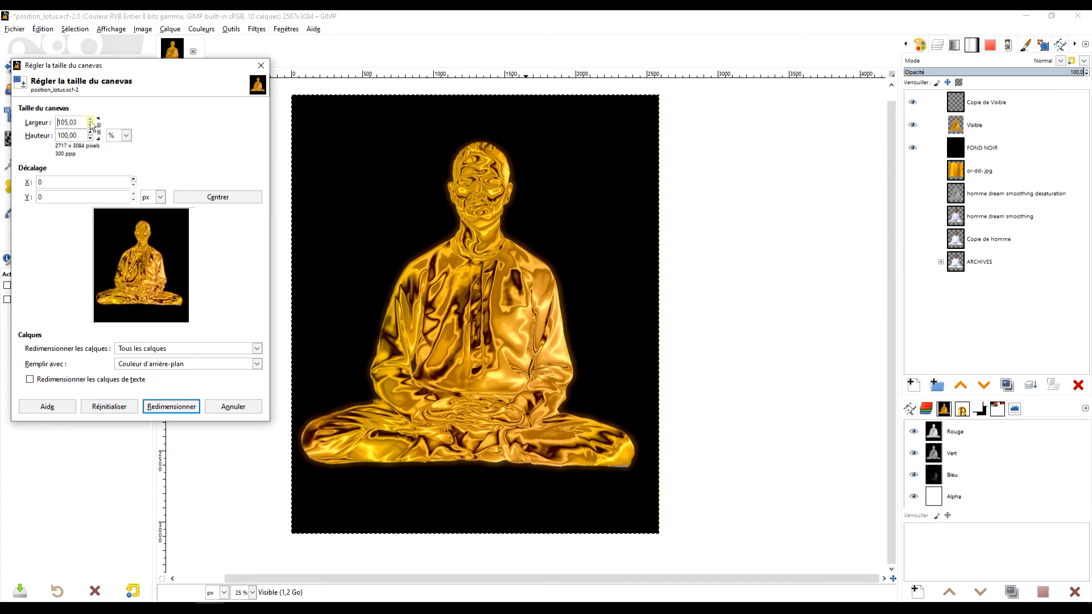
pyautogui.click(91, 125)
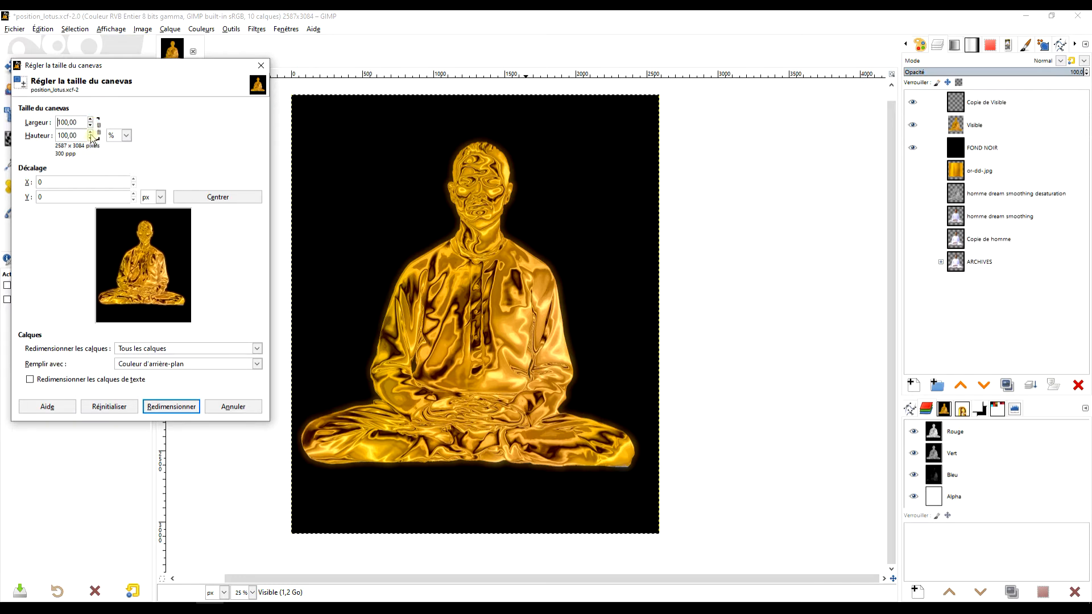
pyautogui.click(90, 132)
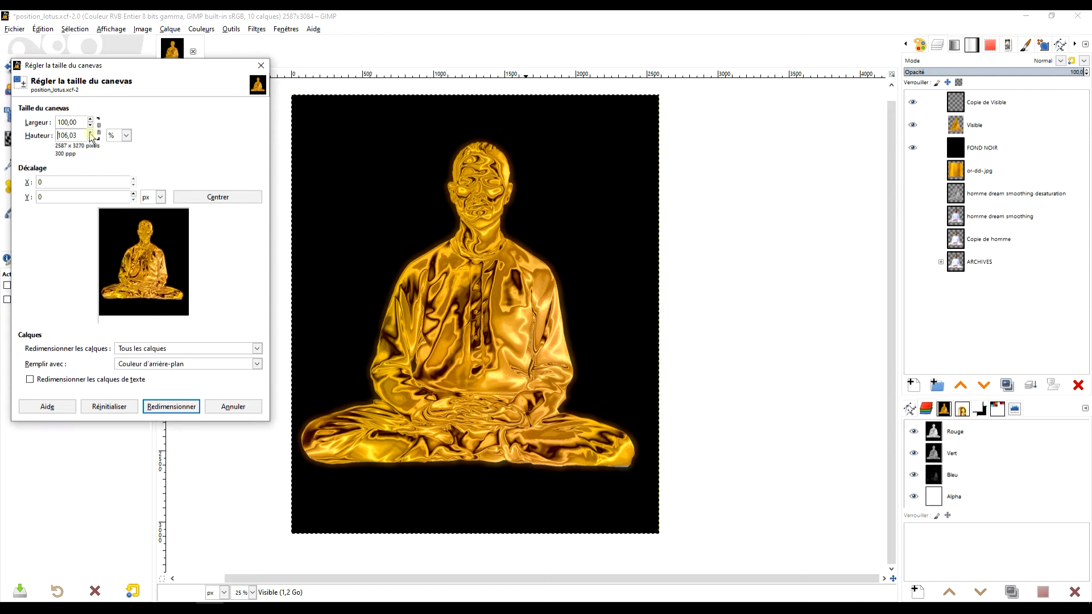
pyautogui.click(89, 132)
pyautogui.click(90, 133)
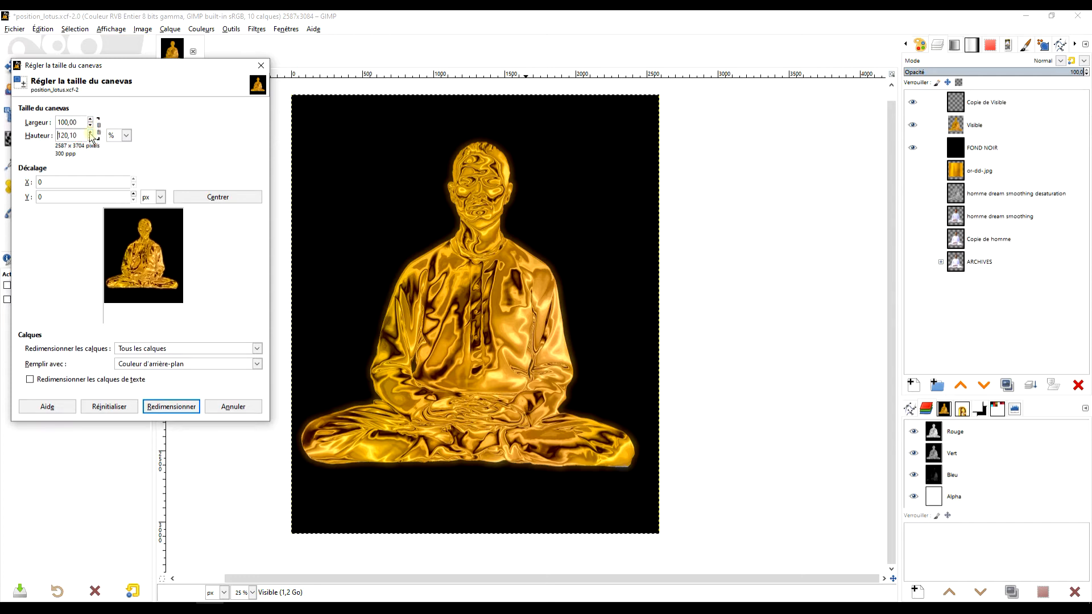
# Centre the image within the taller canvas and apply the resize to all layers
pyautogui.moveTo(110, 230); pyautogui.dragTo(135, 261)
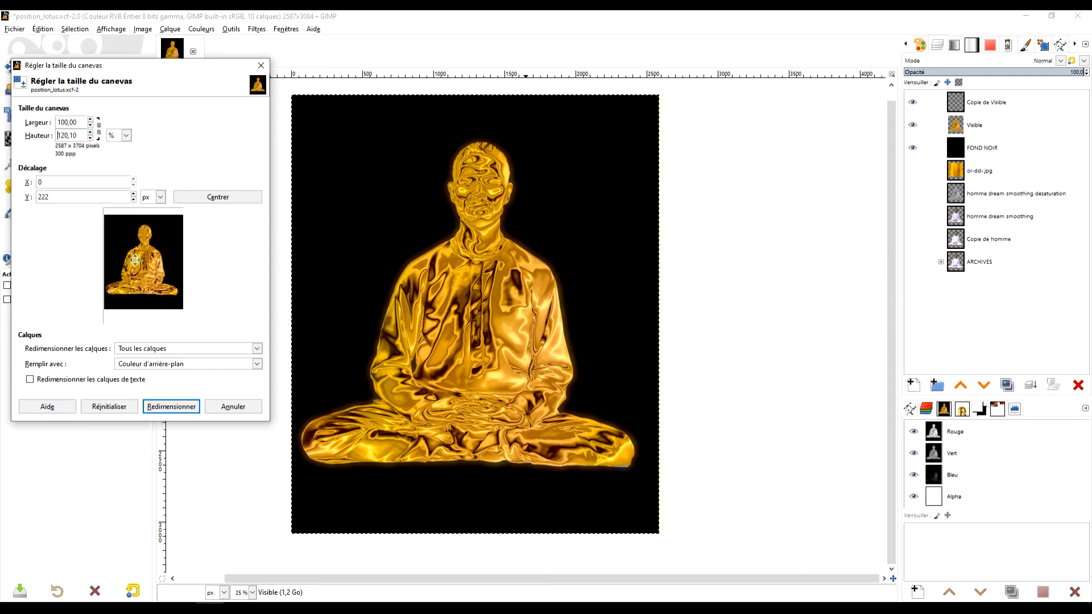
pyautogui.click(213, 197)
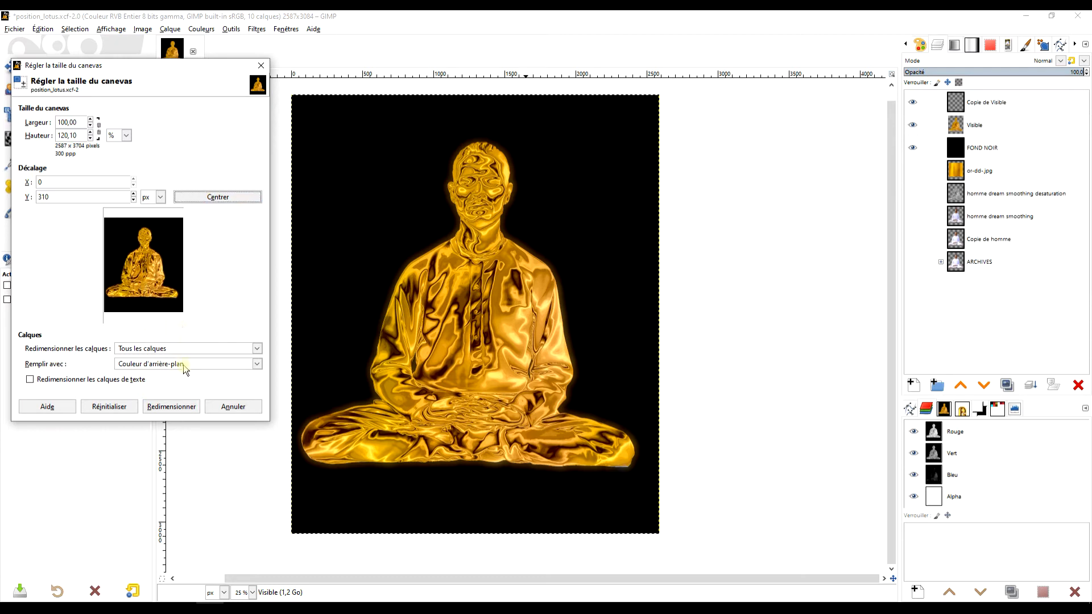
pyautogui.moveTo(162, 71); pyautogui.dragTo(308, 70)
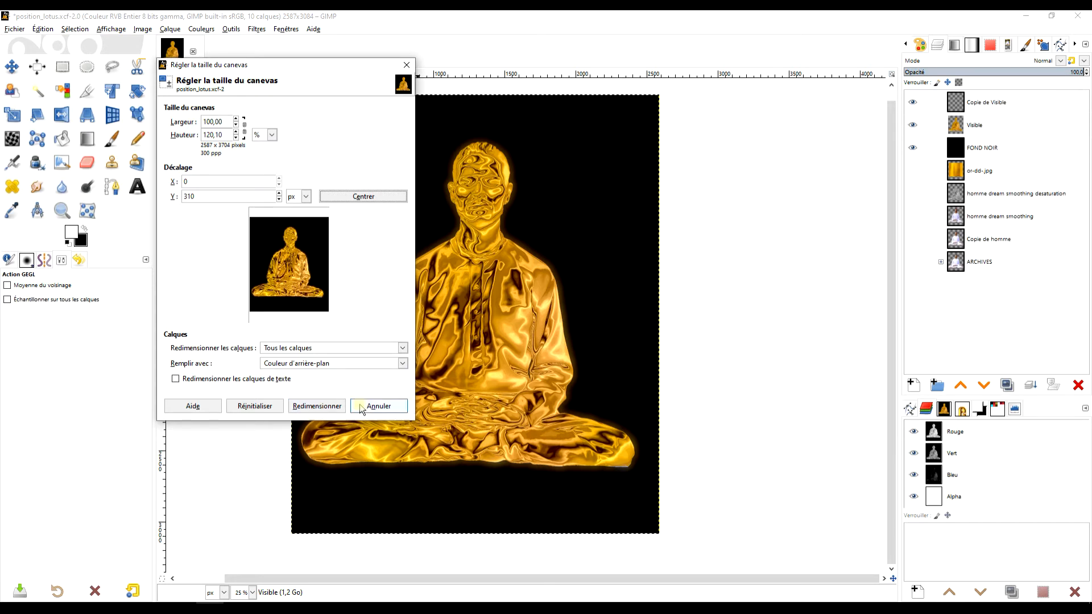
pyautogui.click(318, 407)
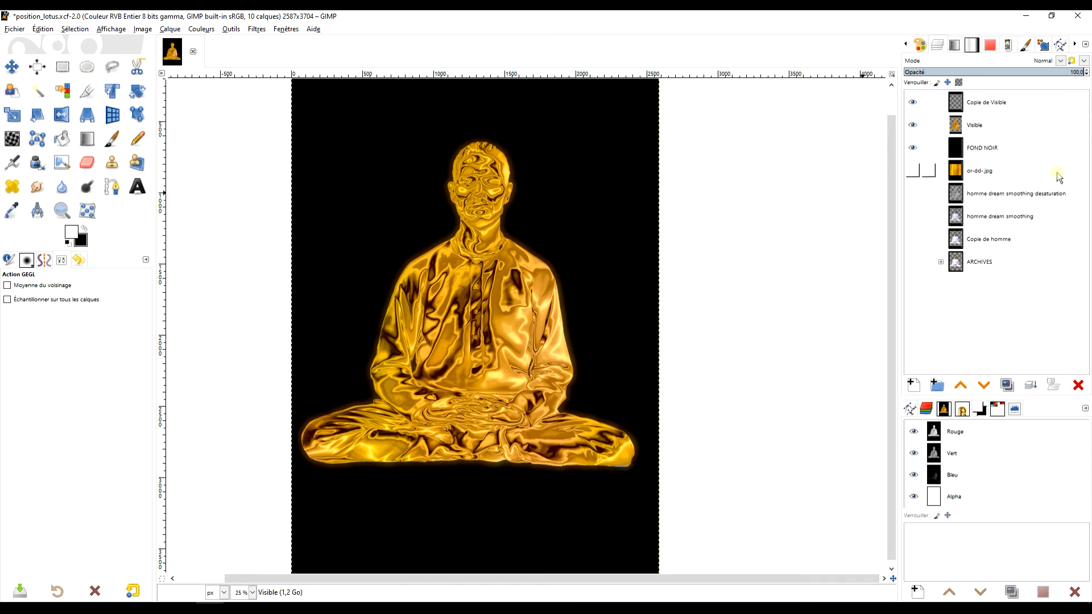
# Duplicate the Visible layer and rename the copy reflet
pyautogui.click(1004, 104)
pyautogui.moveTo(517, 288); pyautogui.dragTo(567, 304)
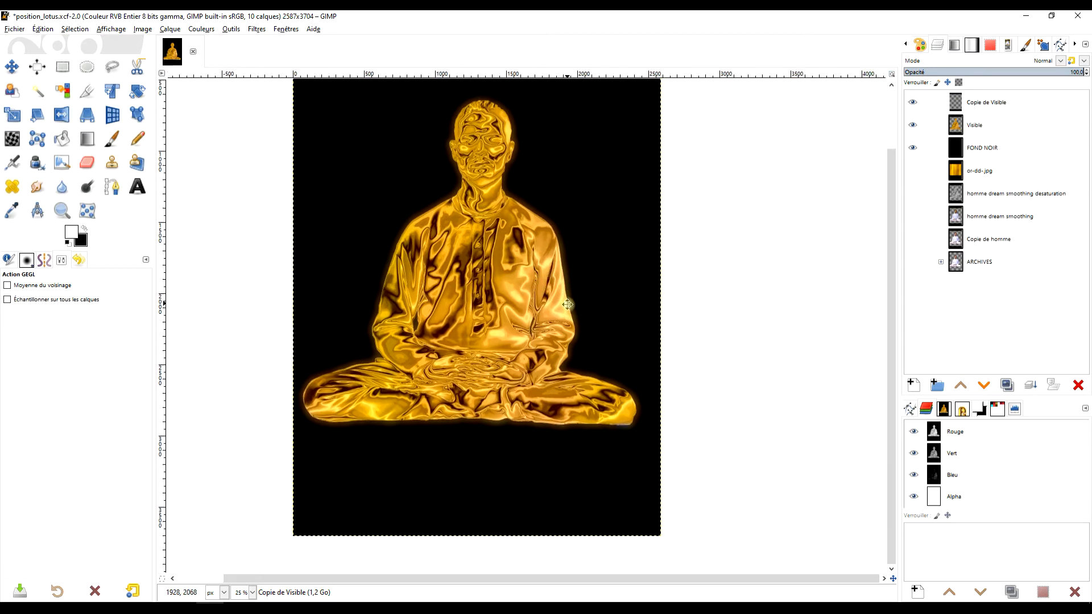
pyautogui.click(967, 127)
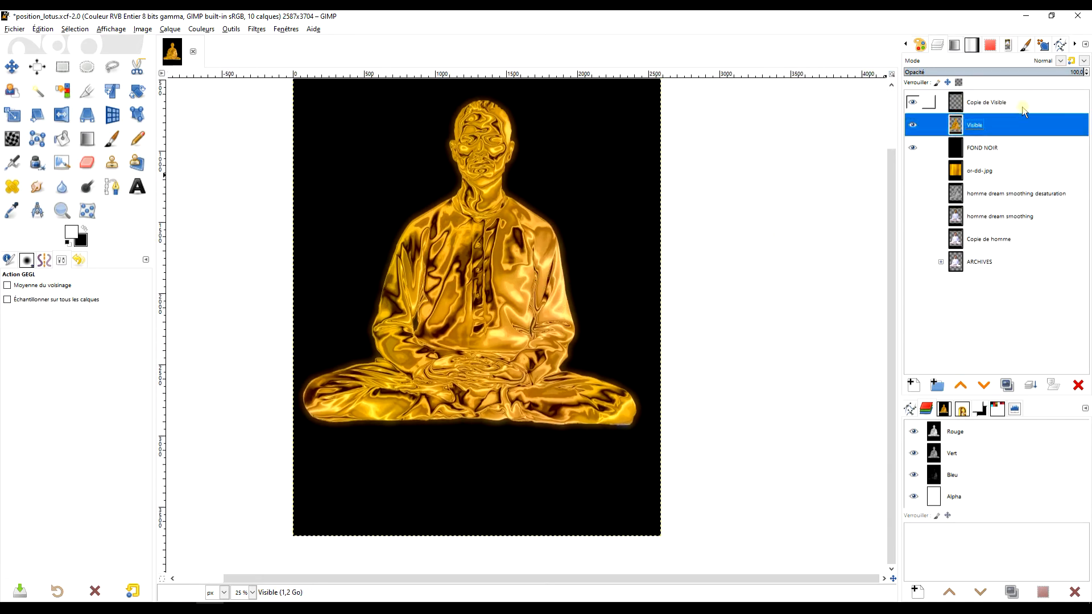
pyautogui.click(1007, 386)
pyautogui.doubleClick(986, 125)
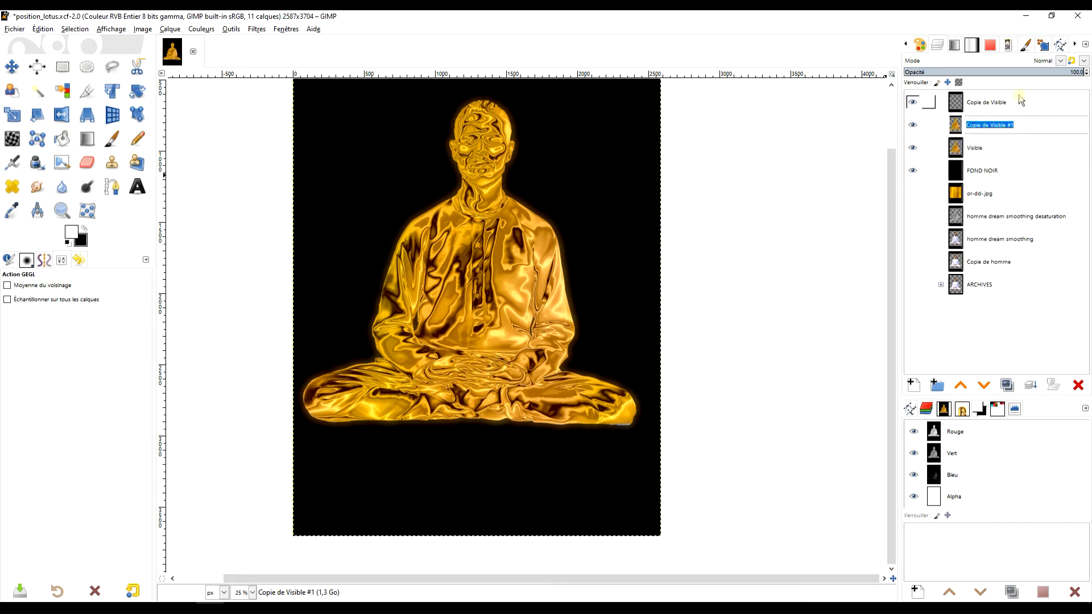
pyautogui.write('reflet')
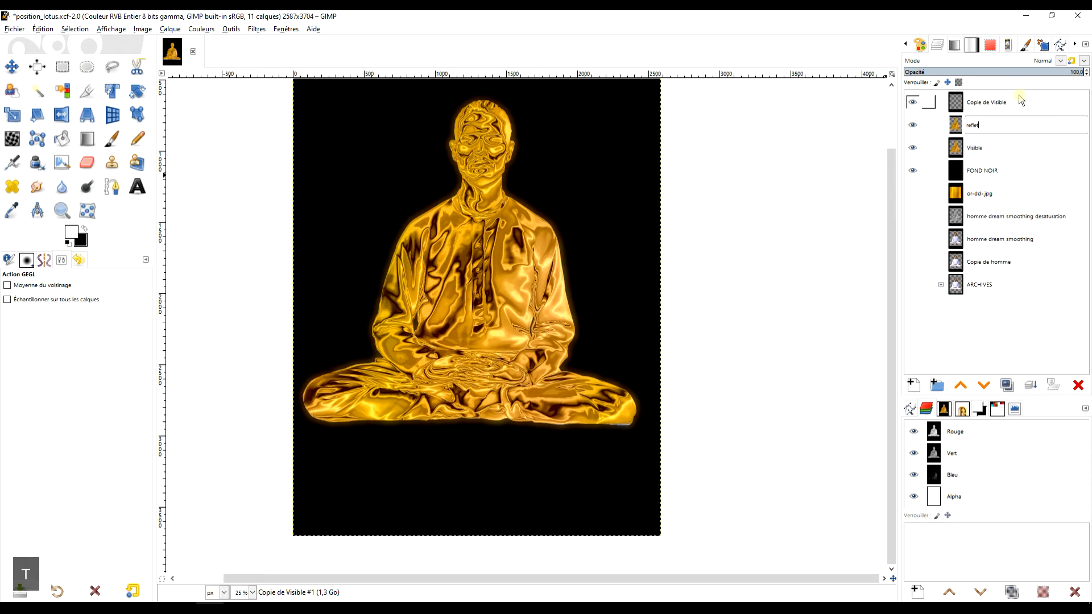
pyautogui.press('Return')
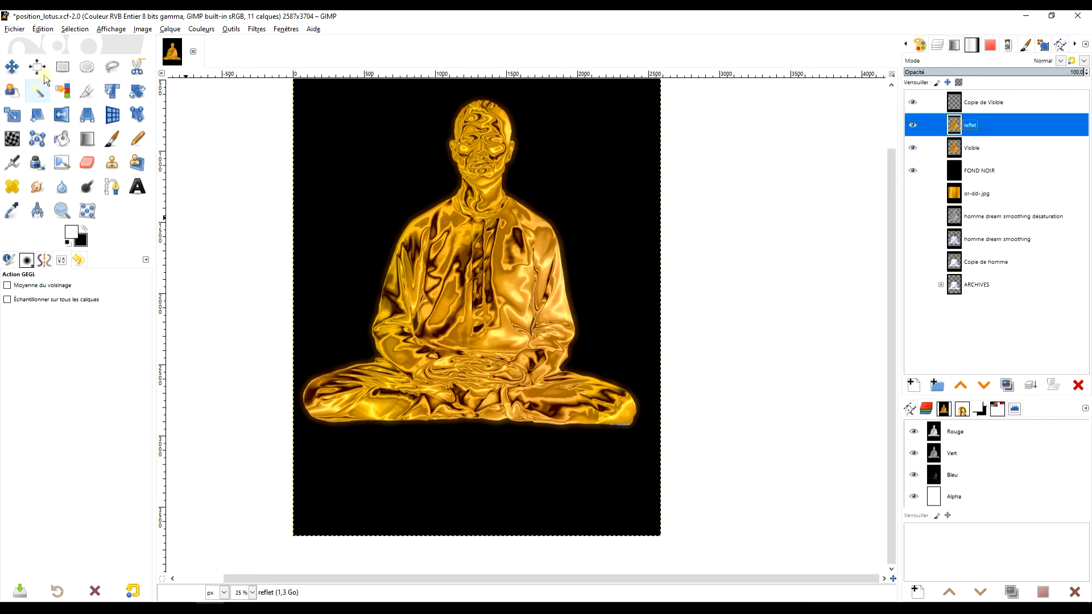
# Flip the reflet layer vertically and move it down until its legs sit mirrored just below the statue's legs
pyautogui.click(63, 116)
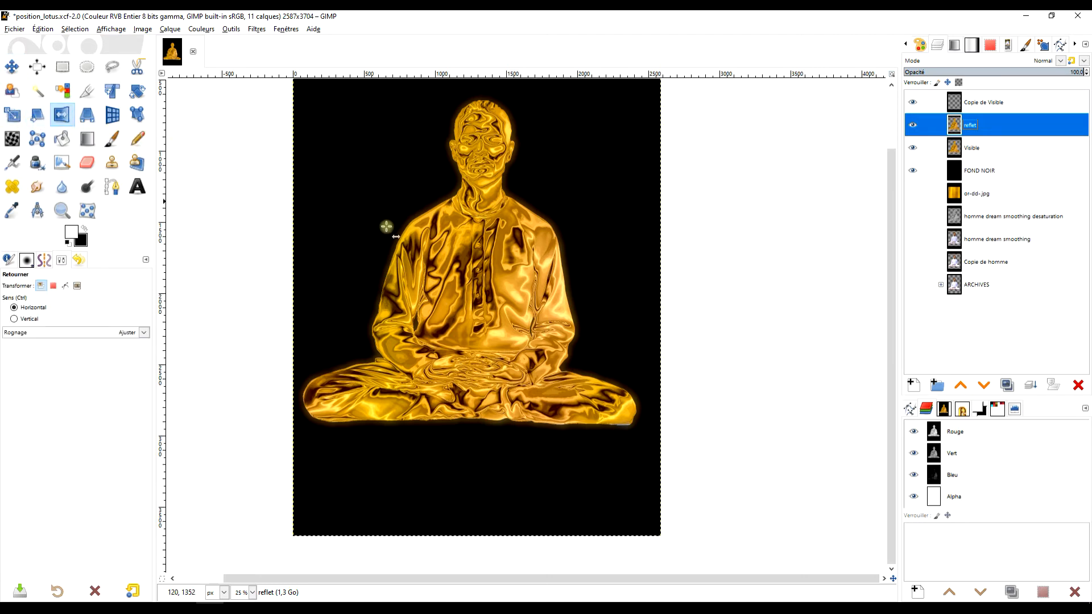
pyautogui.click(36, 321)
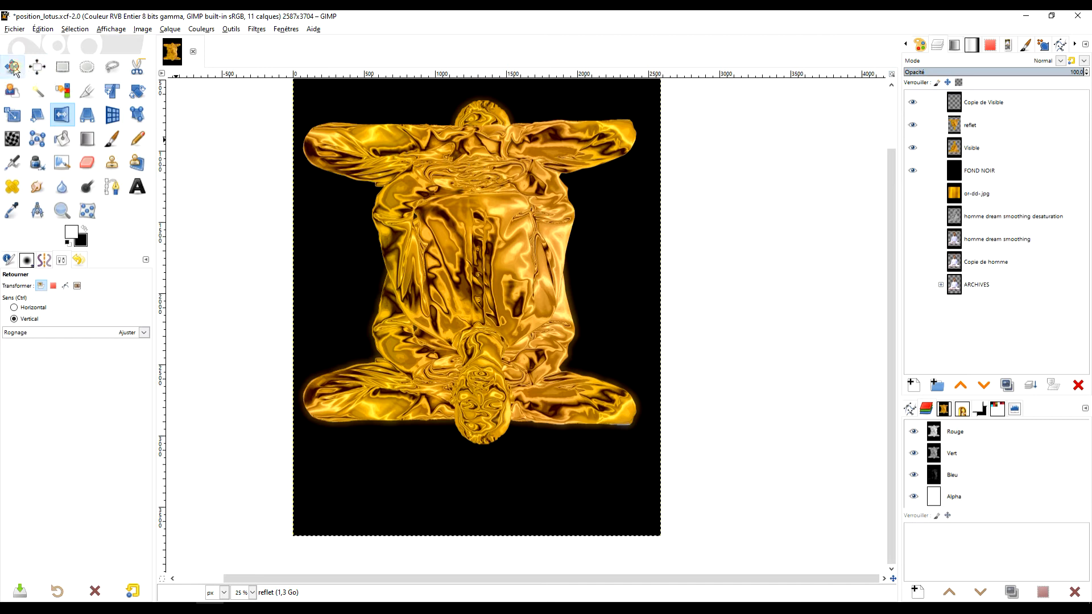
pyautogui.click(13, 67)
pyautogui.moveTo(480, 162); pyautogui.dragTo(476, 458)
# Delete the black band covering the statue's torso from the reflet layer with a wide rectangular selection, and remove the selection
pyautogui.press('r')
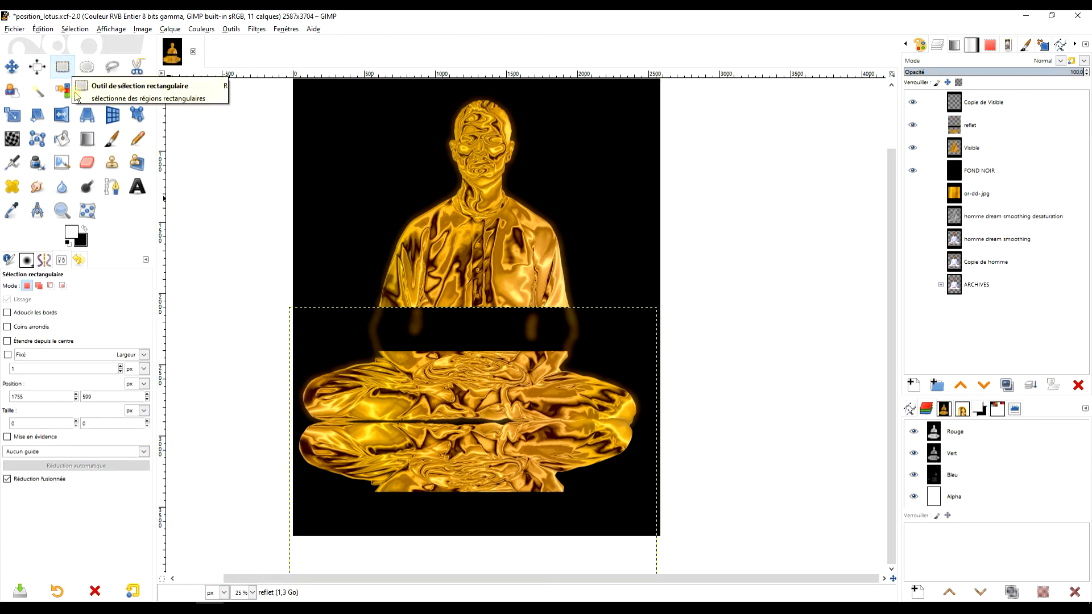
pyautogui.moveTo(232, 252); pyautogui.dragTo(758, 364)
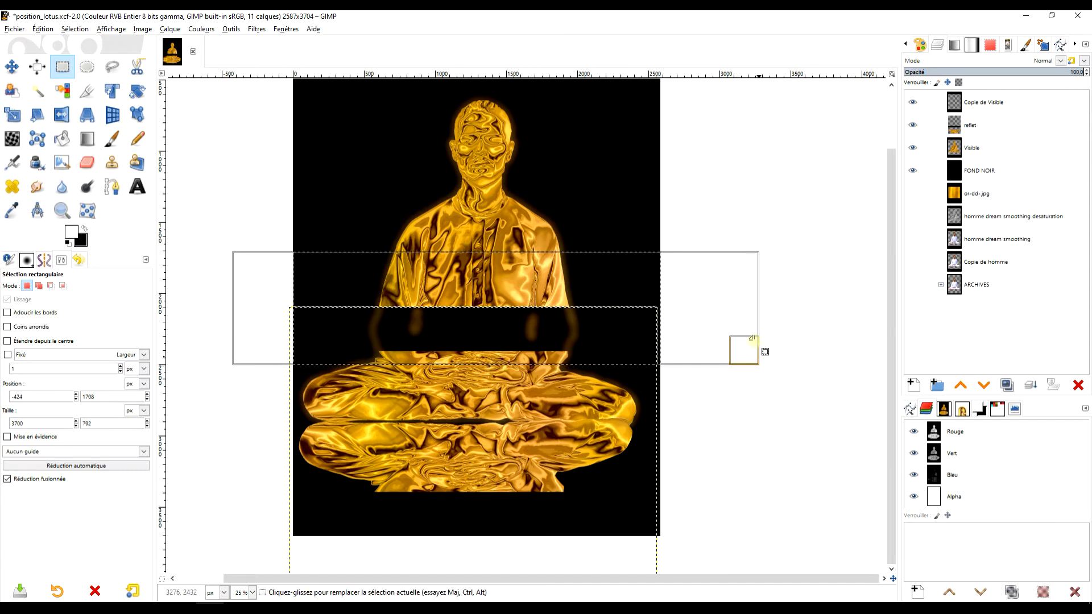
pyautogui.press('Delete')
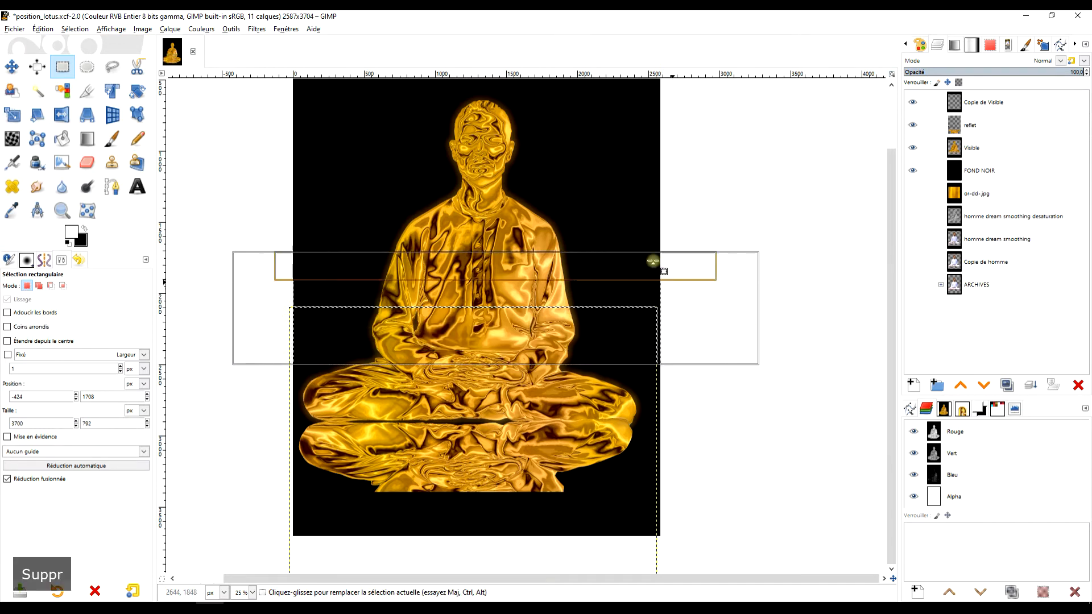
pyautogui.click(256, 165)
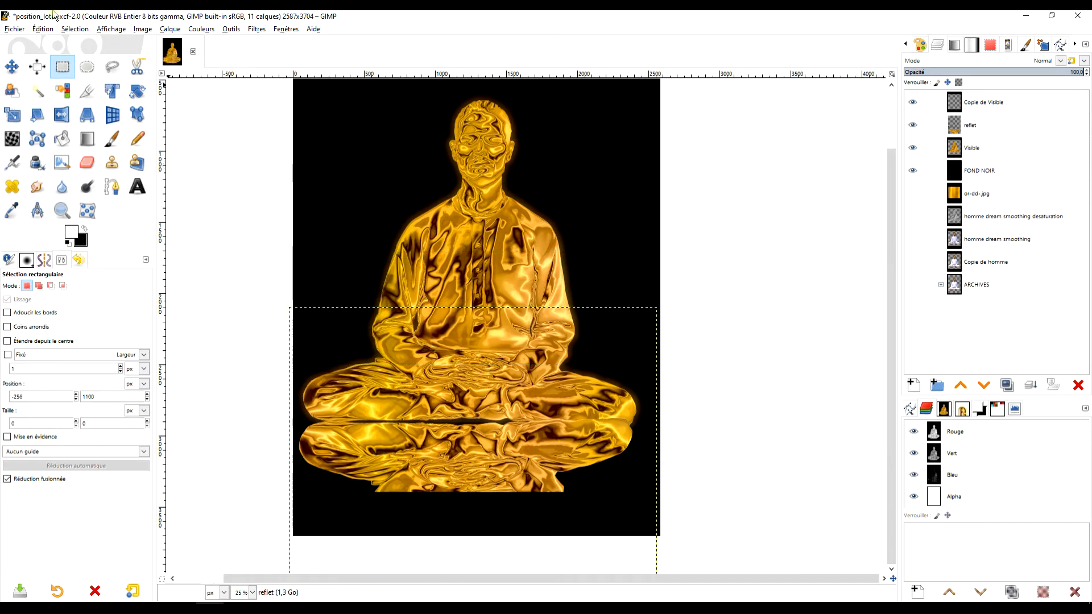
pyautogui.scroll(-2, 711, 223)
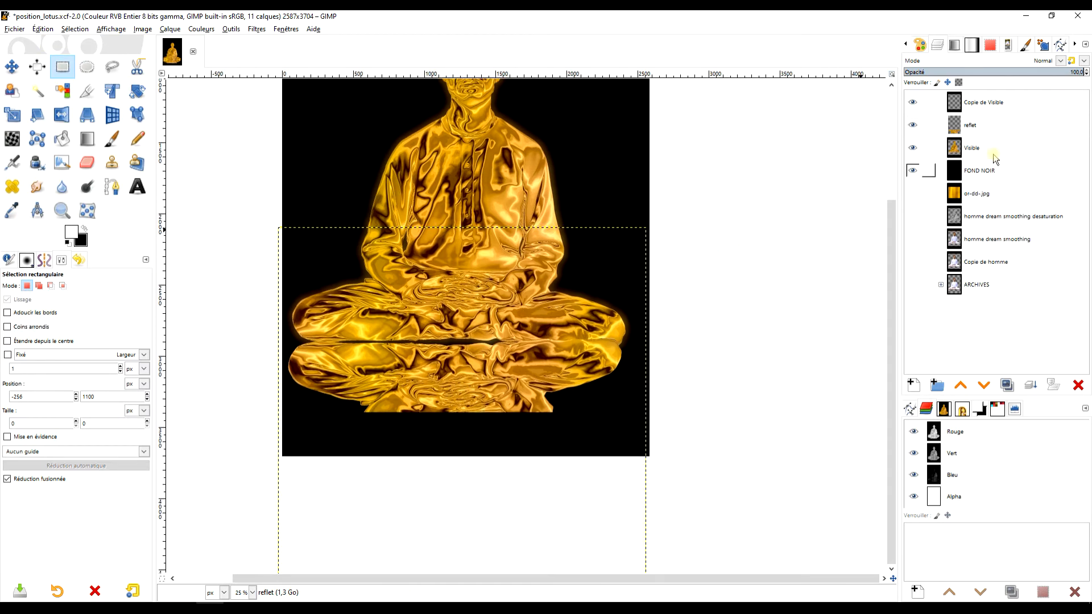
# Delete the black band across the lower part of the Copie de Visible layer with a wide rectangular selection, and remove the selection
pyautogui.click(992, 125)
pyautogui.click(912, 124)
pyautogui.click(912, 124)
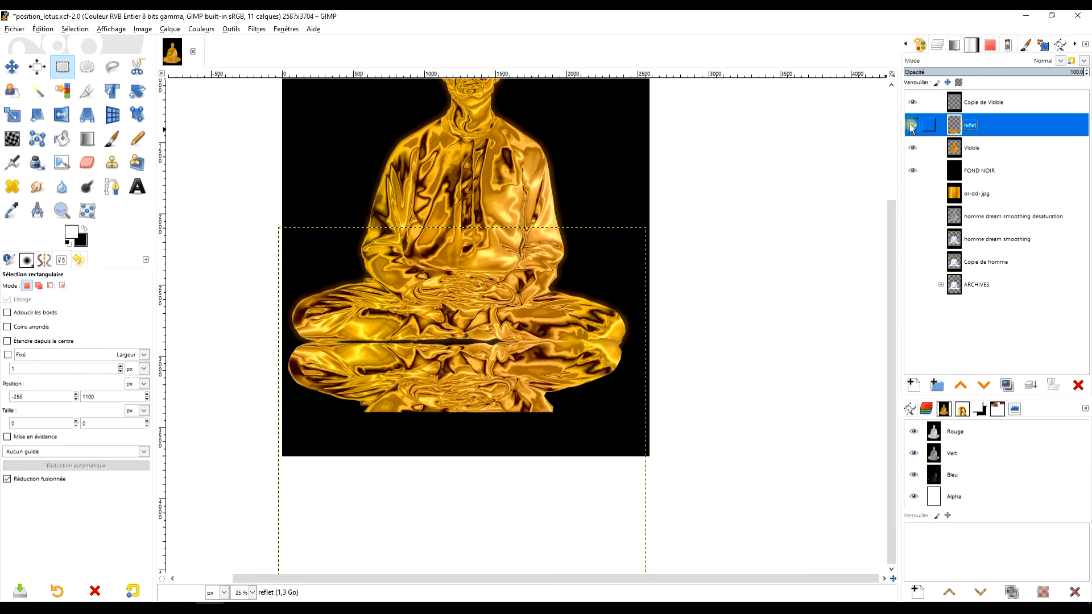
pyautogui.click(984, 102)
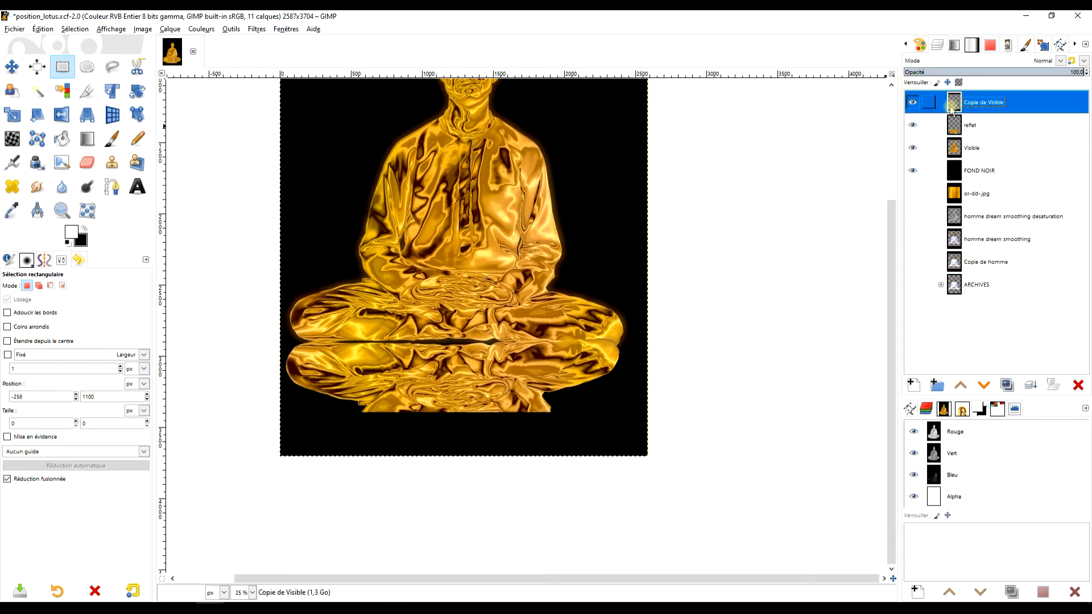
pyautogui.moveTo(241, 502); pyautogui.dragTo(784, 392)
pyautogui.press('Delete')
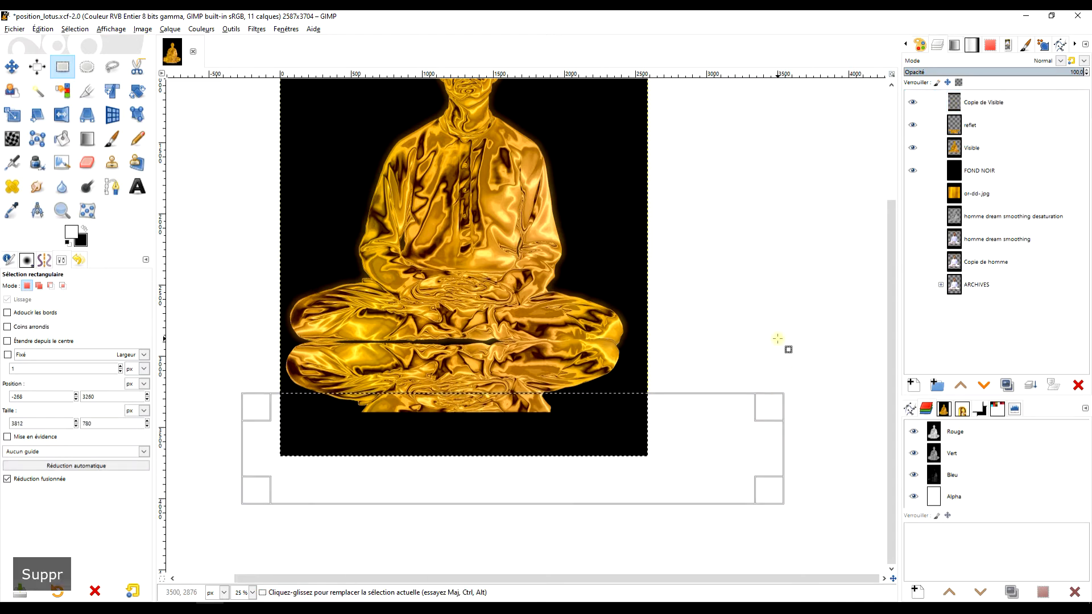
pyautogui.click(686, 278)
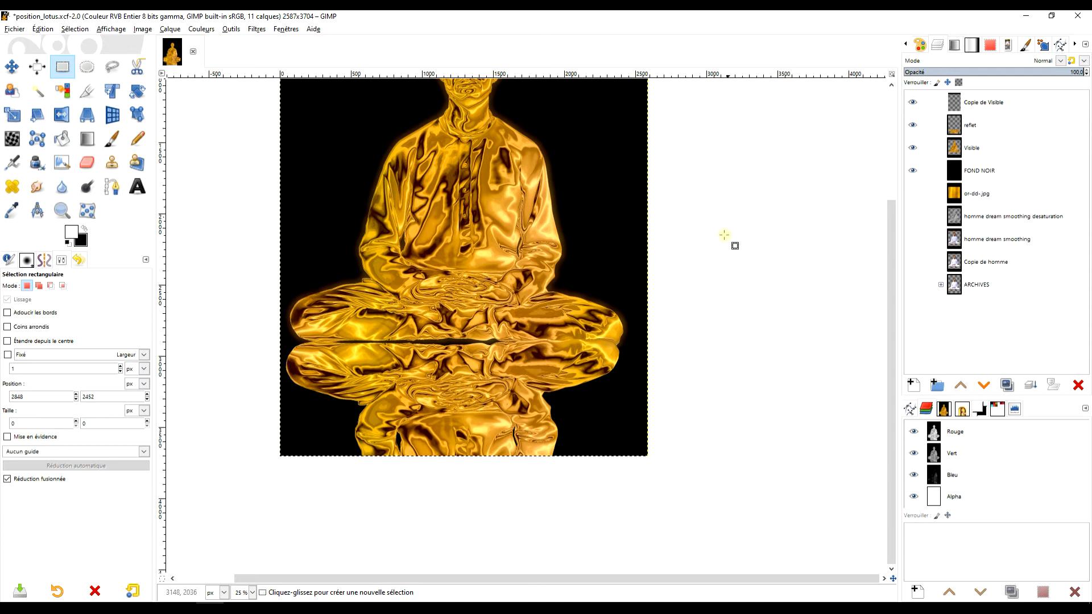
pyautogui.moveTo(701, 283); pyautogui.dragTo(697, 315)
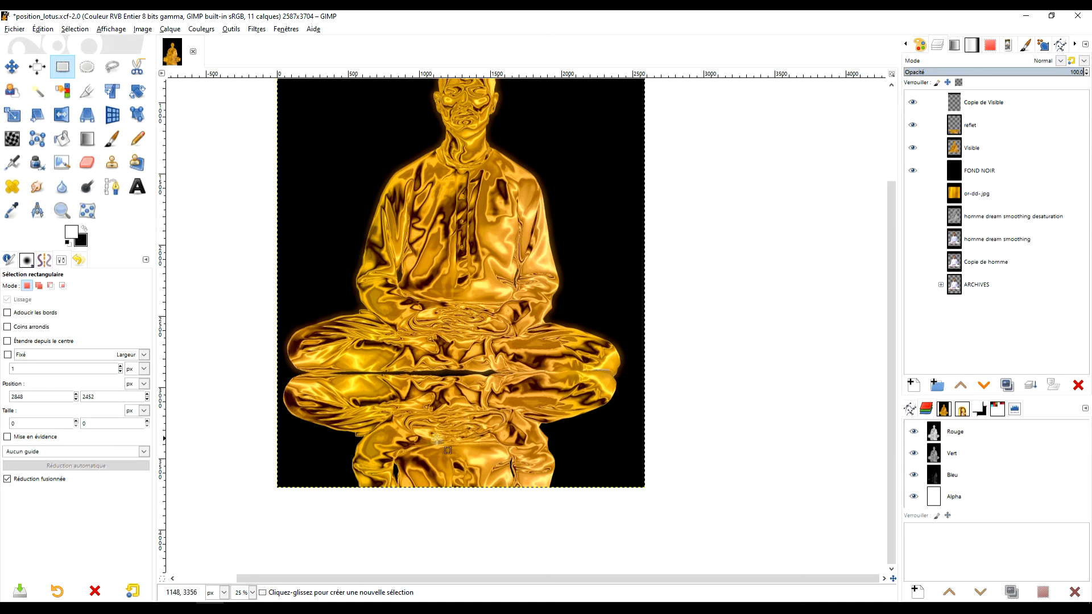
# Crop the reflet layer to a rectangular selection of about 3788 × 2098 px starting just above the statue's legs, and remove the selection
pyautogui.click(977, 127)
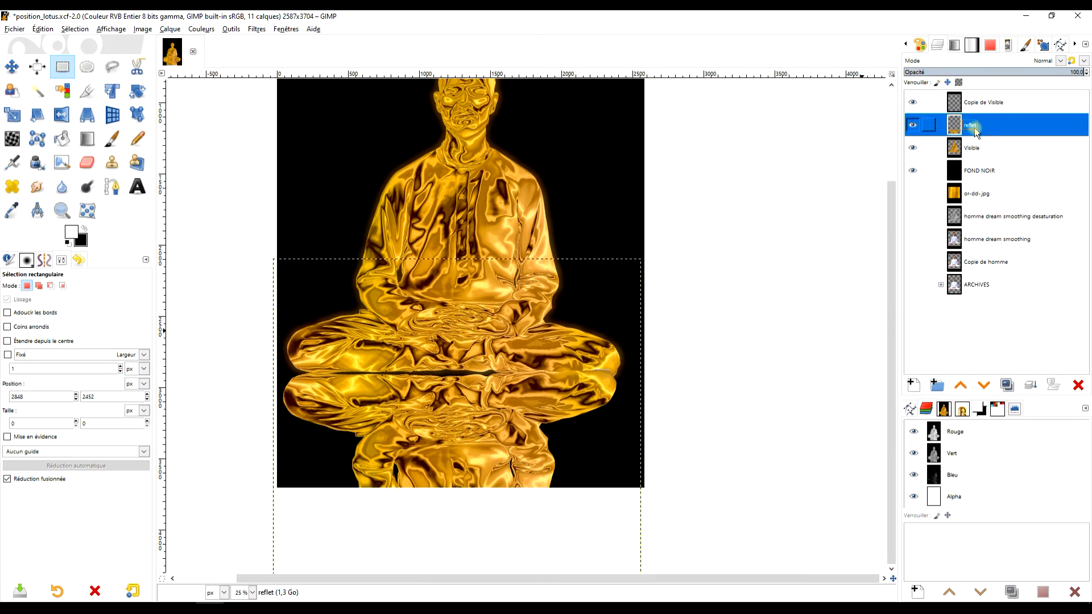
pyautogui.scroll(-1, 663, 334)
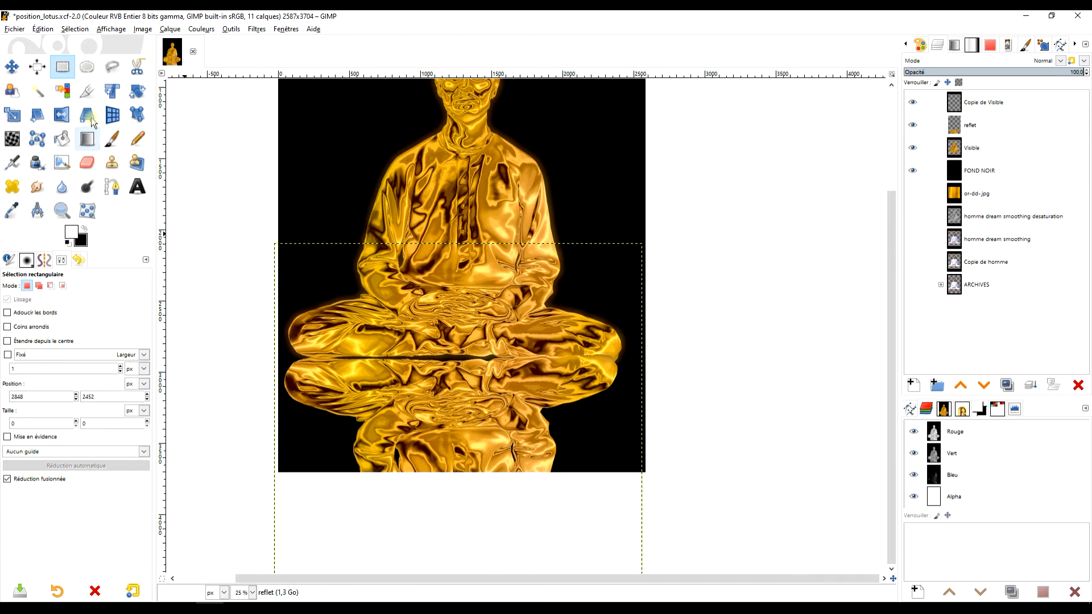
pyautogui.scroll(-1, 585, 288)
pyautogui.moveTo(200, 284); pyautogui.dragTo(748, 539)
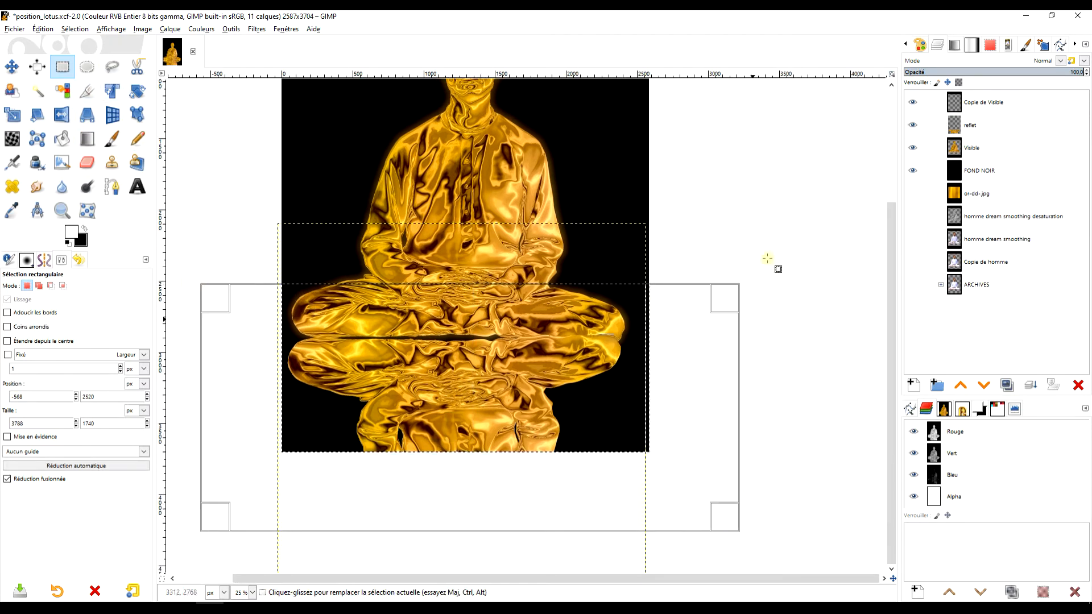
pyautogui.click(948, 120)
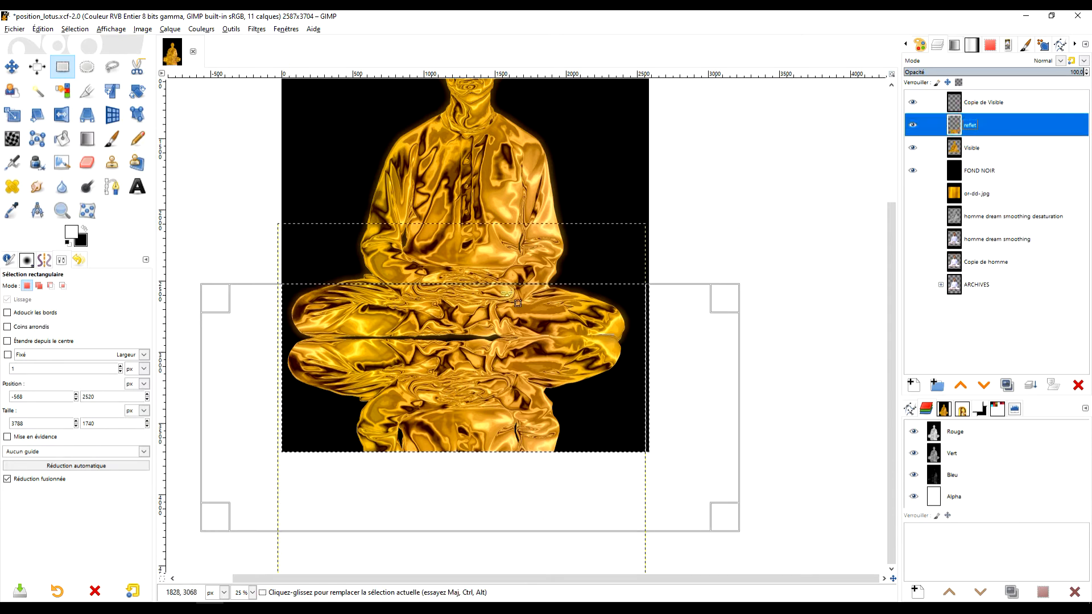
pyautogui.scroll(-6, 278, 98)
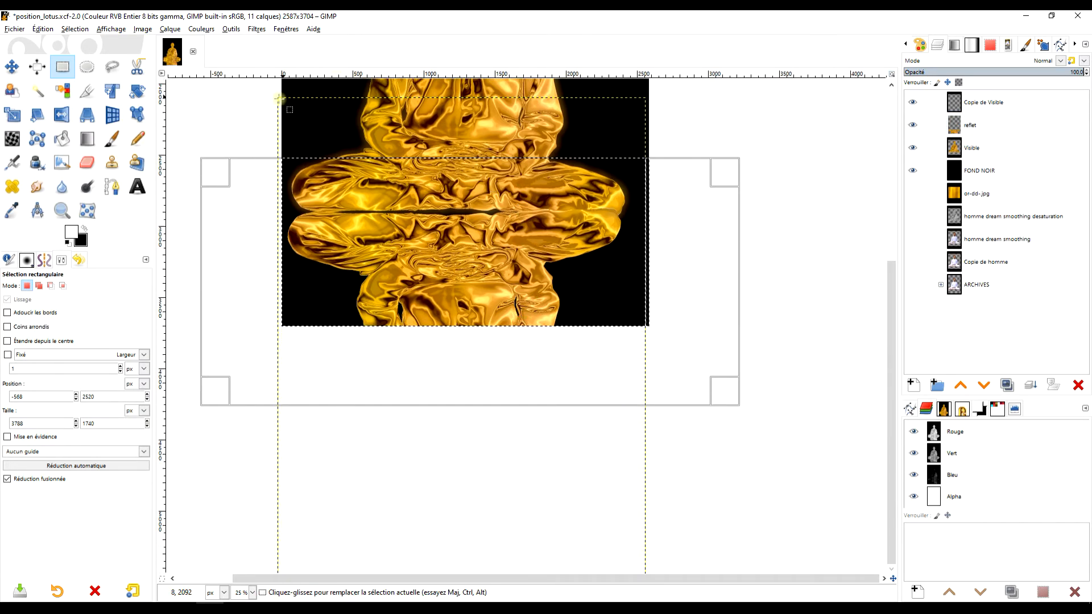
pyautogui.hscroll(1, 497, 300)
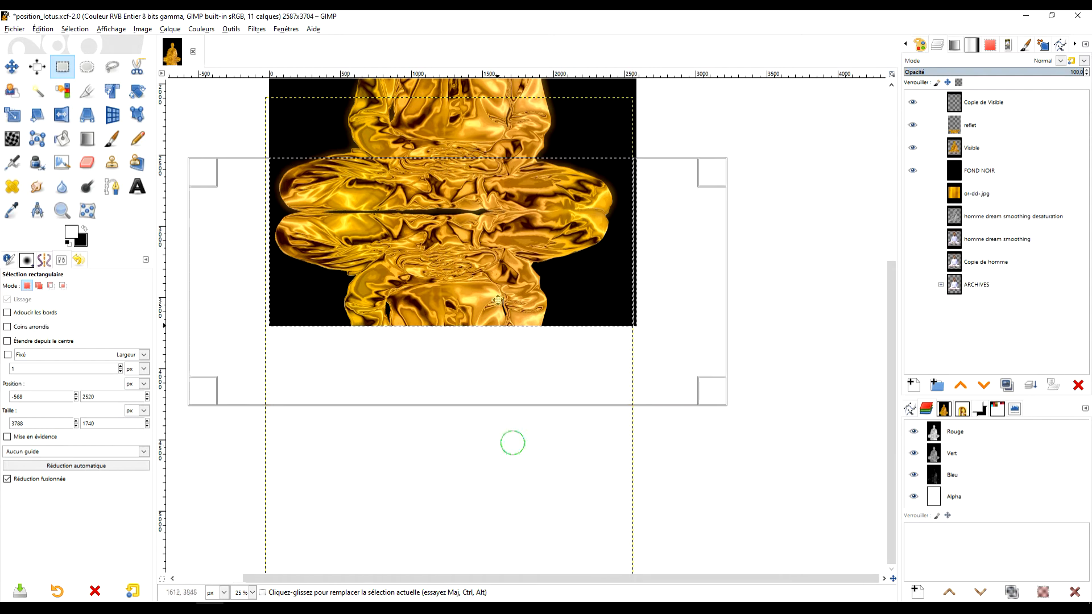
pyautogui.scroll(1, 497, 299)
pyautogui.scroll(-3, 464, 348)
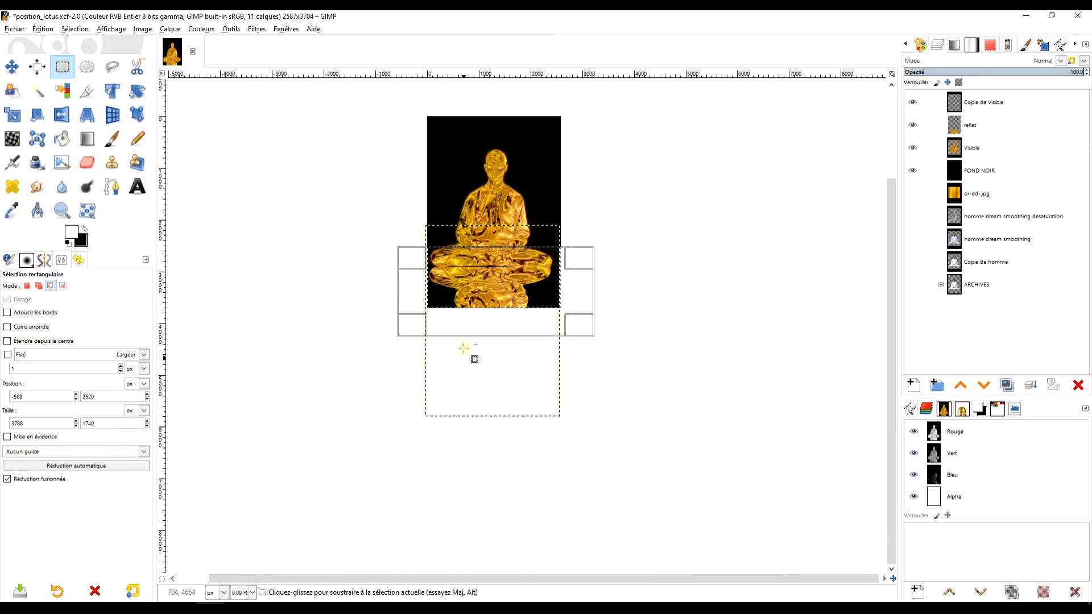
pyautogui.scroll(2, 464, 348)
pyautogui.moveTo(519, 372); pyautogui.dragTo(521, 408)
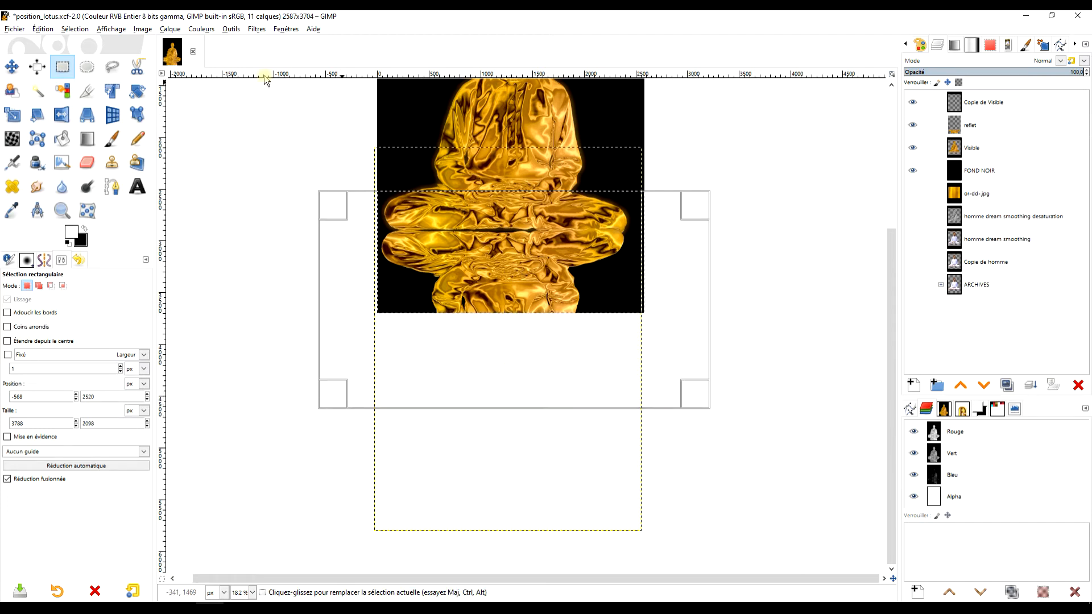
pyautogui.click(170, 29)
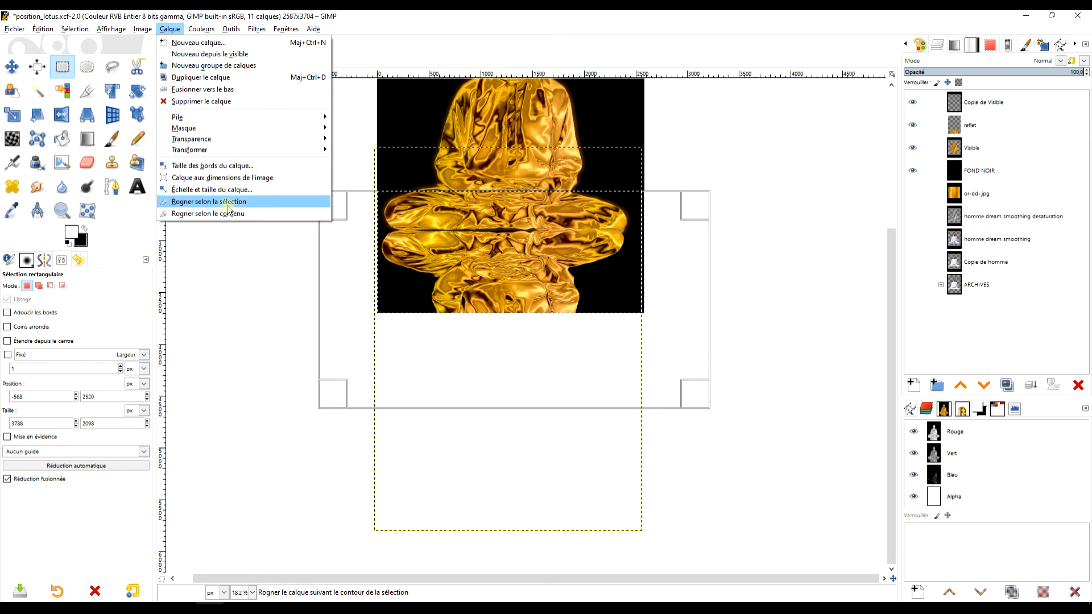
pyautogui.click(227, 203)
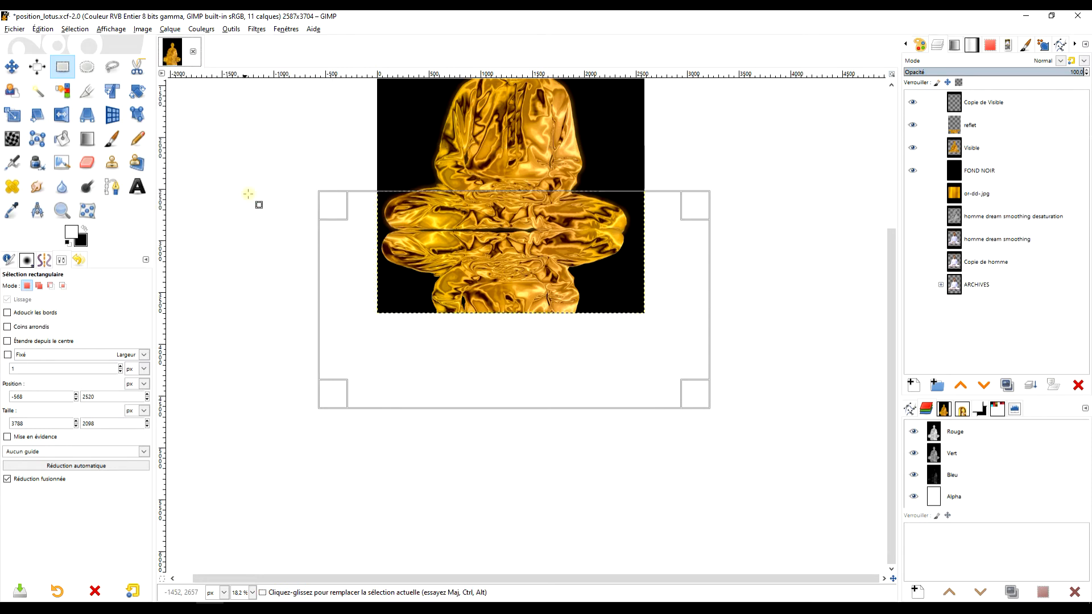
pyautogui.click(725, 147)
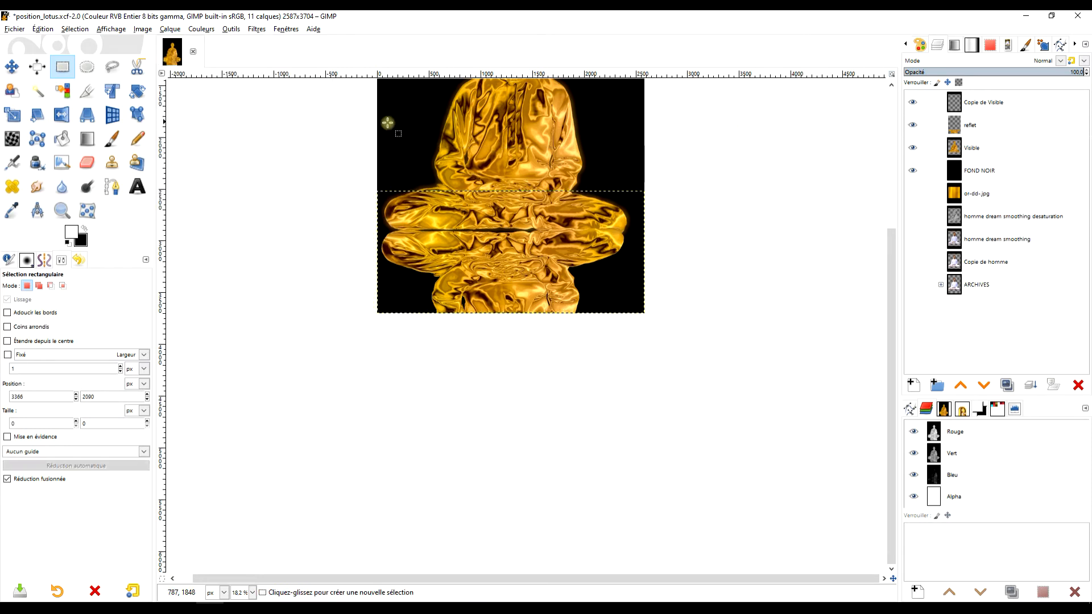
# Apply a Perspective transform to the reflet layer, spreading its lower corners outward and pulling its upper-left corner slightly inward
pyautogui.click(85, 117)
pyautogui.click(506, 282)
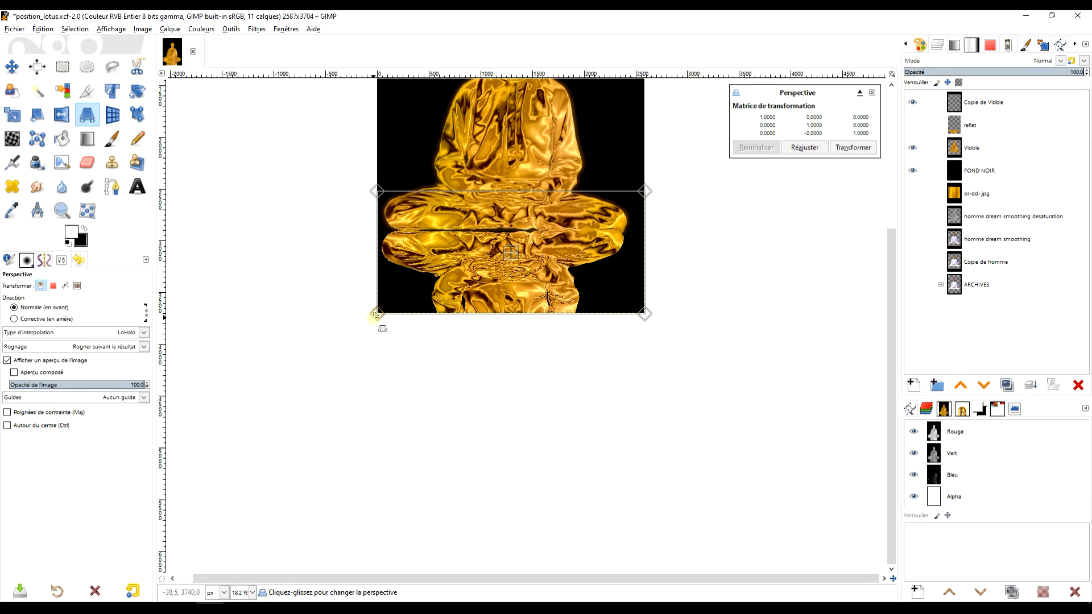
pyautogui.moveTo(376, 314); pyautogui.dragTo(365, 313)
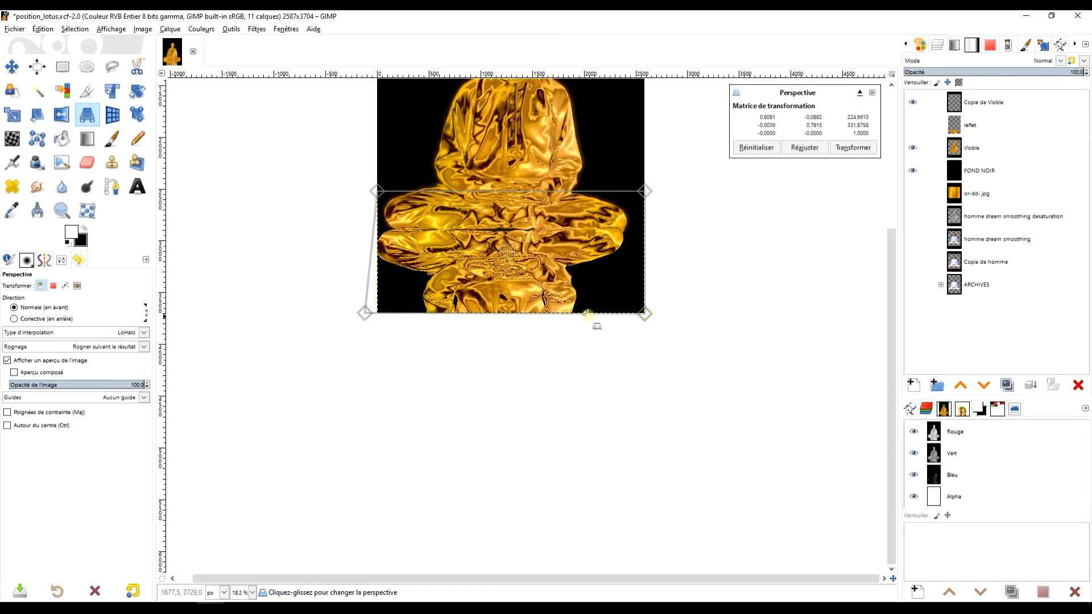
pyautogui.moveTo(649, 314); pyautogui.dragTo(660, 314)
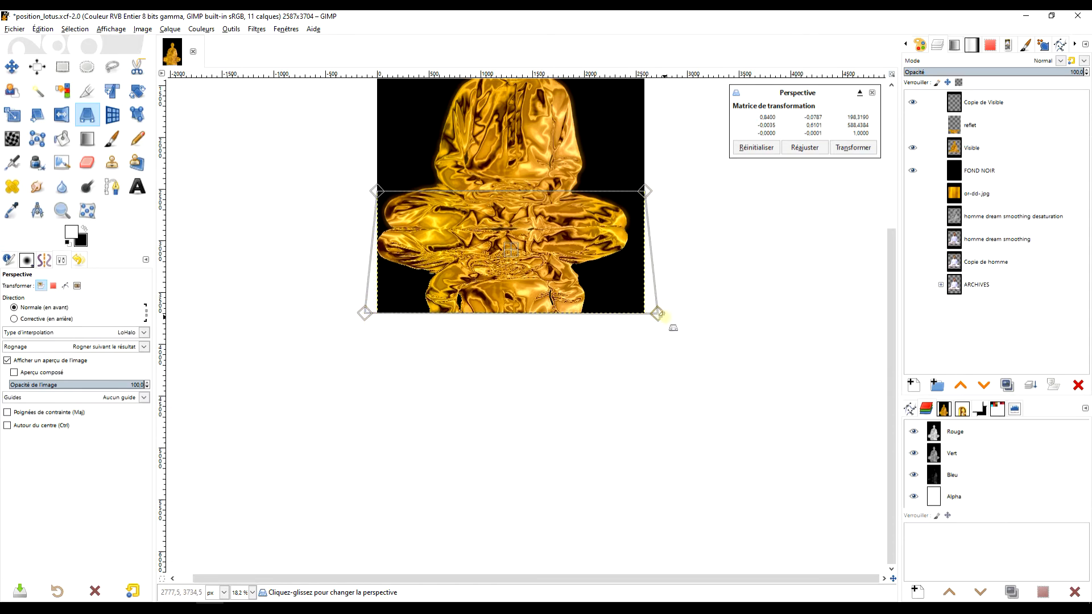
pyautogui.moveTo(360, 313); pyautogui.dragTo(357, 312)
pyautogui.moveTo(378, 196); pyautogui.dragTo(395, 195)
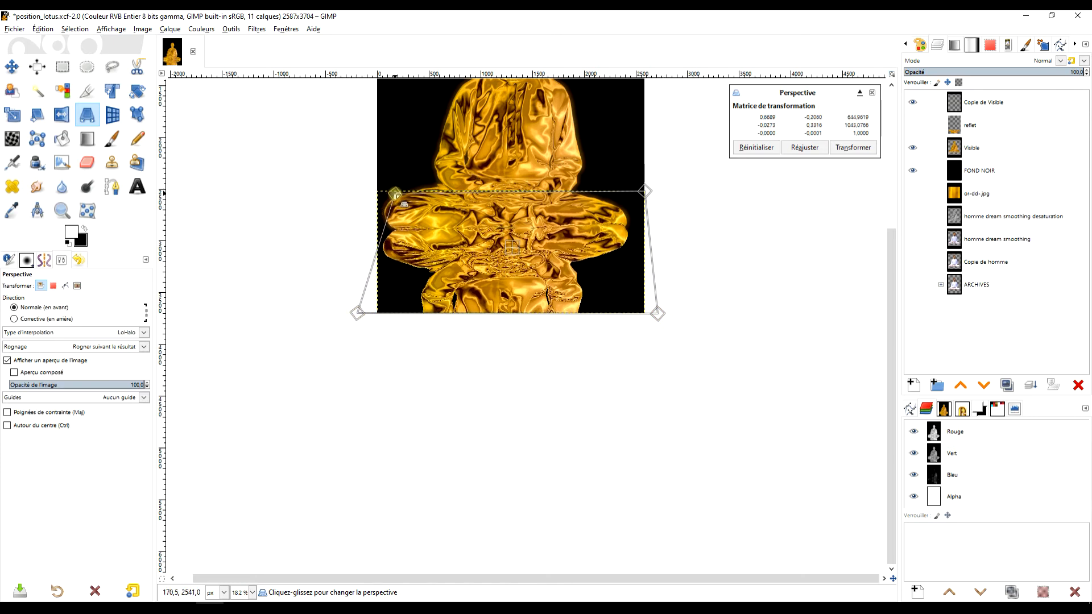
pyautogui.moveTo(647, 192); pyautogui.dragTo(647, 196)
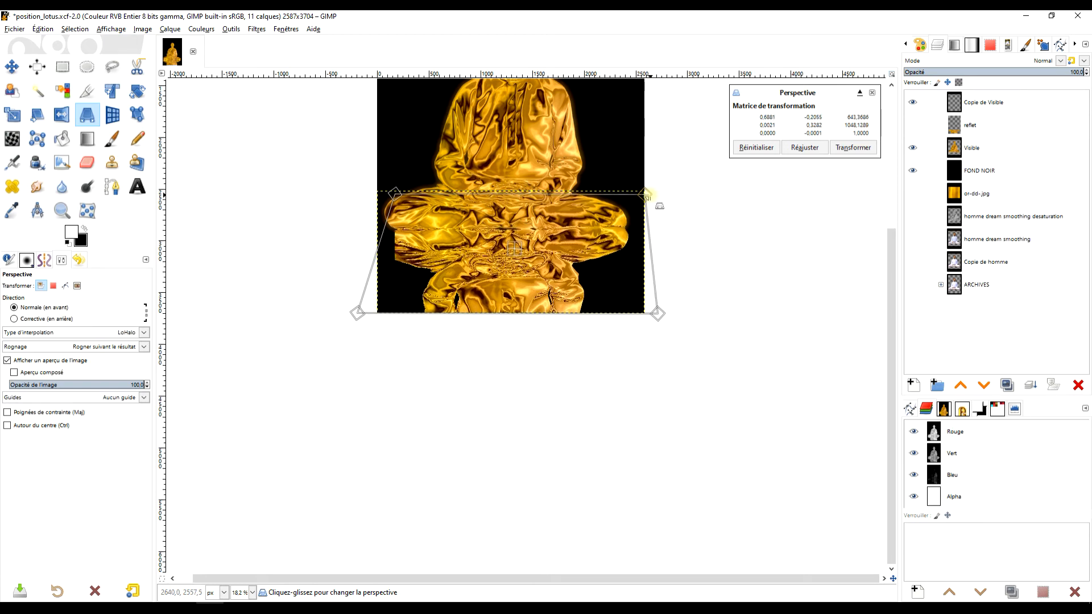
pyautogui.moveTo(394, 194); pyautogui.dragTo(391, 192)
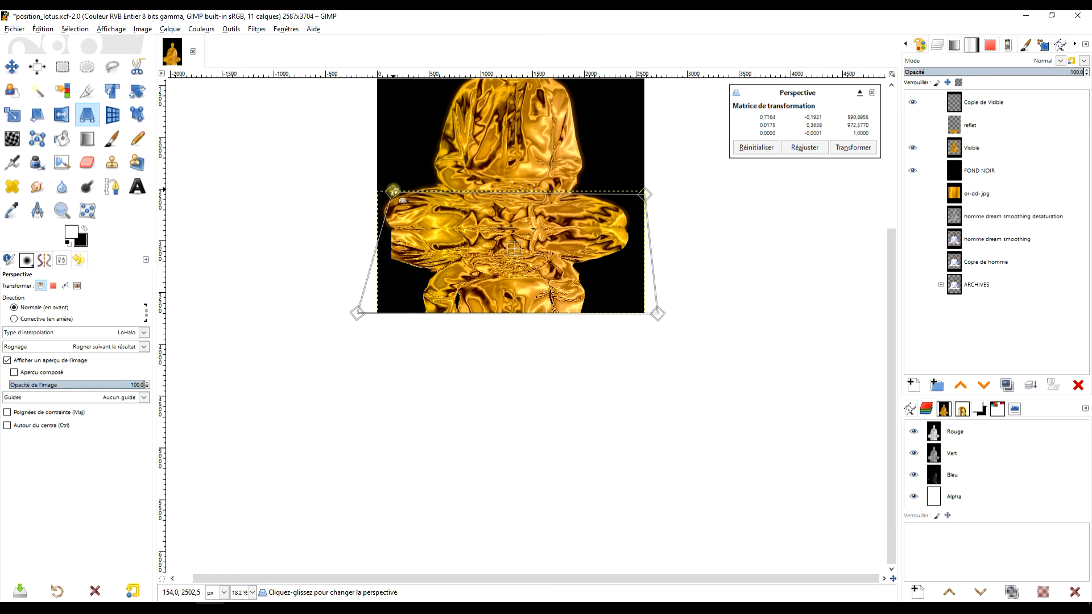
pyautogui.moveTo(645, 196); pyautogui.dragTo(646, 191)
pyautogui.moveTo(655, 311); pyautogui.dragTo(662, 317)
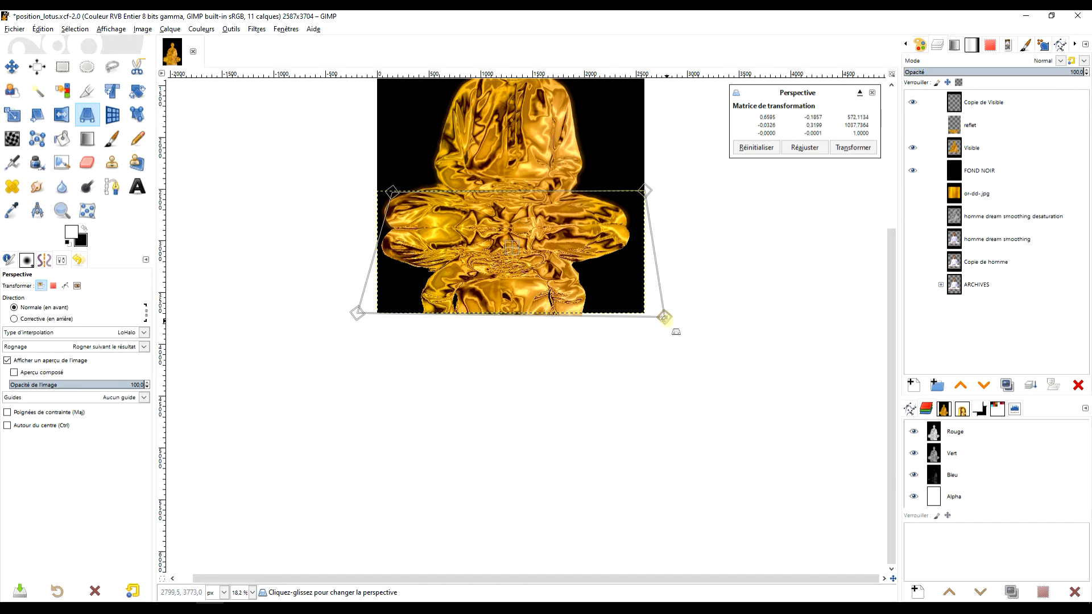
pyautogui.moveTo(356, 312); pyautogui.dragTo(360, 310)
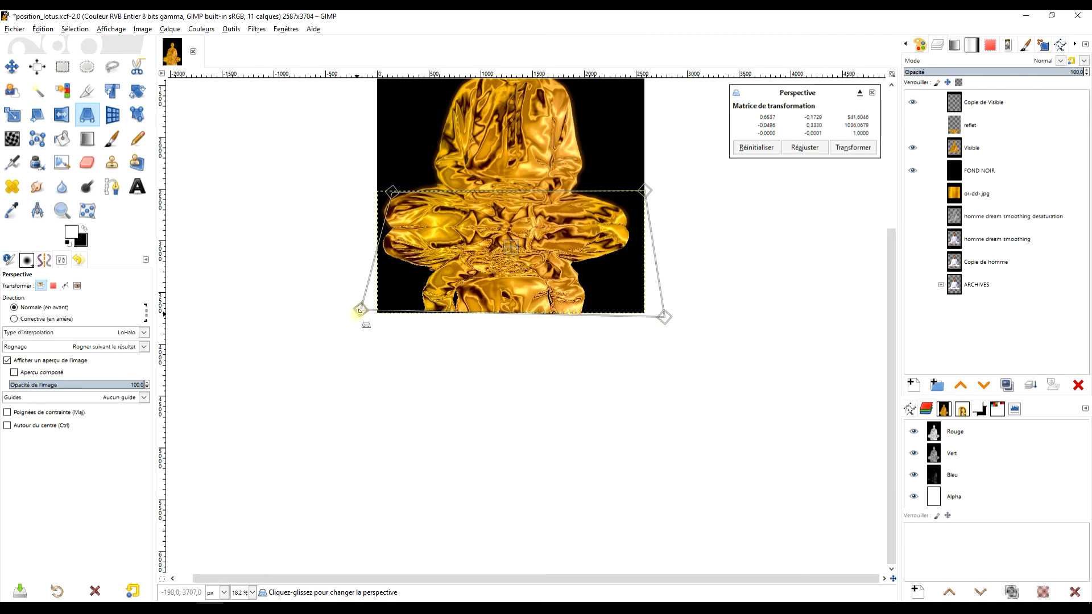
pyautogui.click(853, 147)
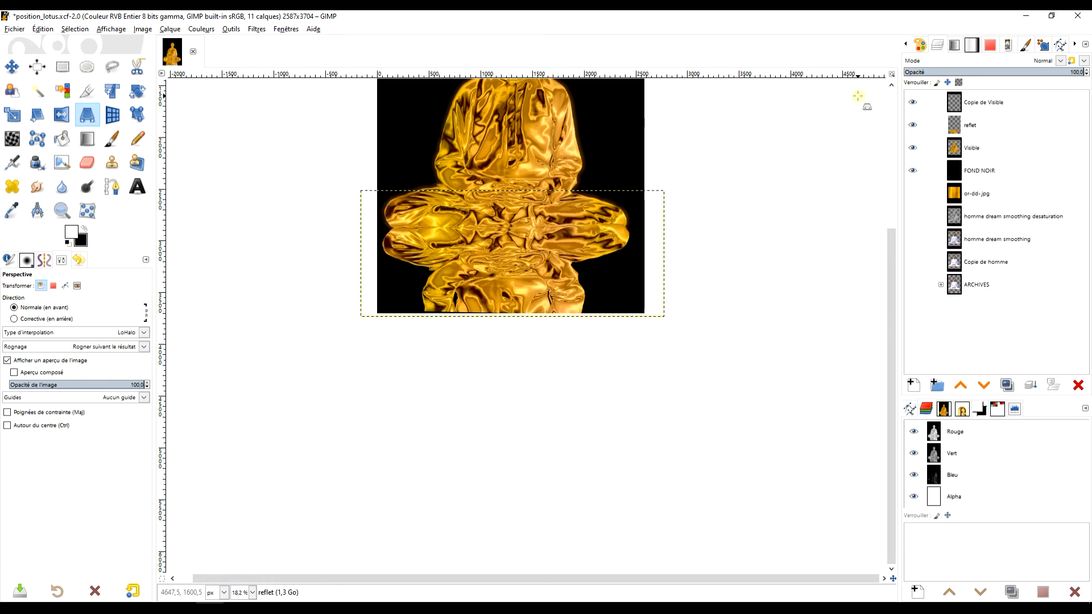
# Apply the Onduler distortion filter to the reflet layer with adjusted wave settings to make the reflection ripple like water
pyautogui.click(988, 124)
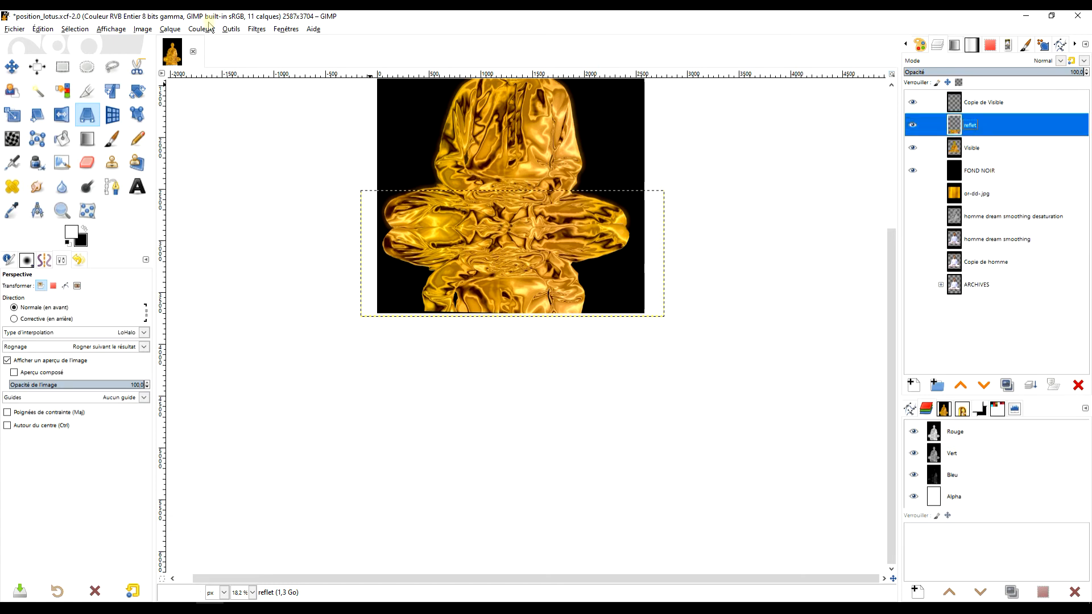
pyautogui.click(251, 29)
pyautogui.moveTo(321, 121)
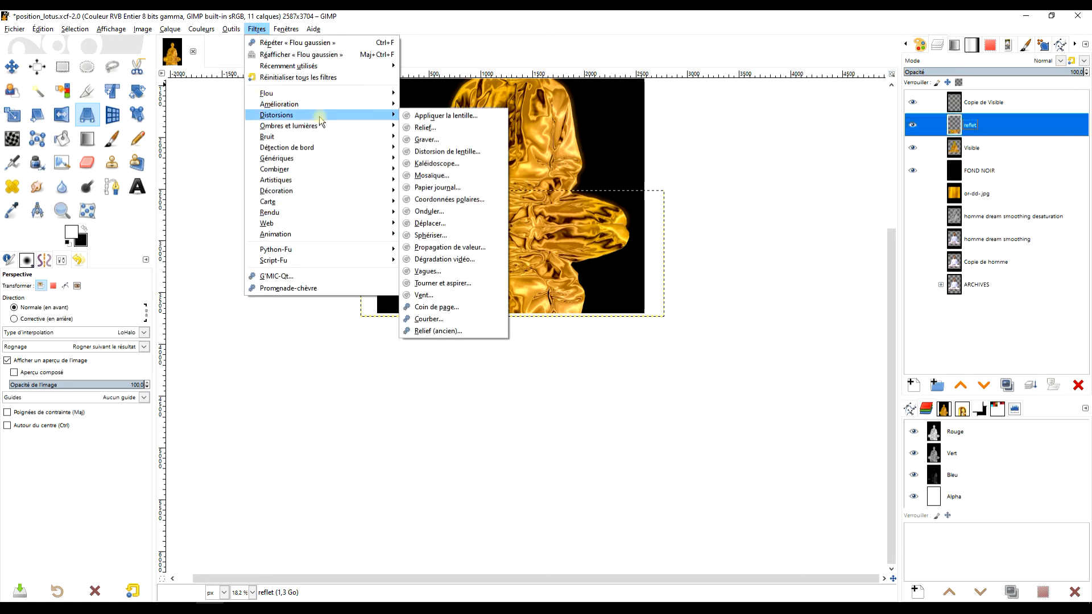
pyautogui.click(464, 212)
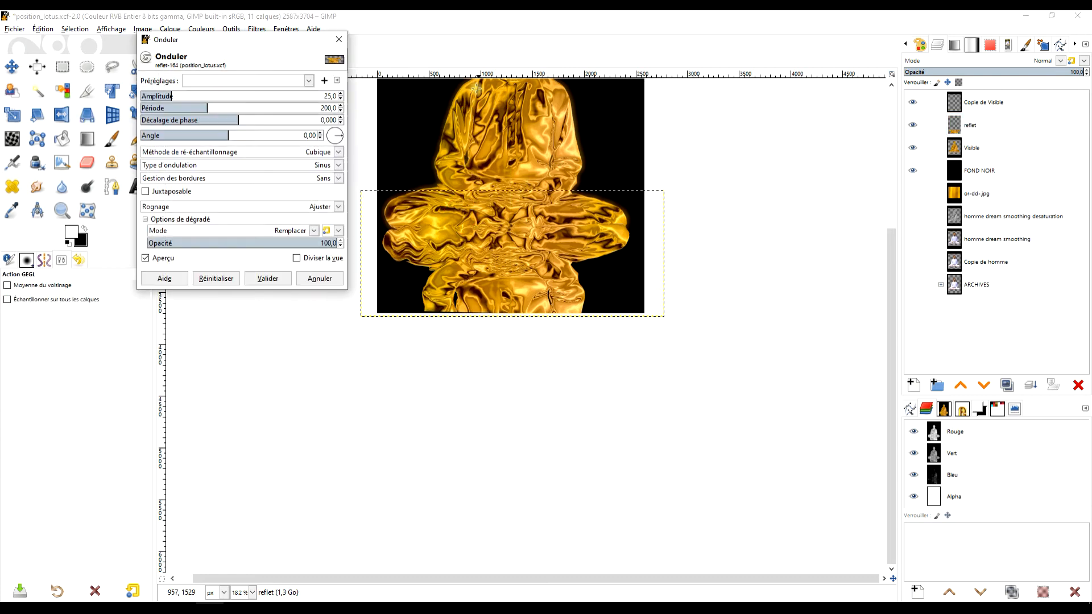
pyautogui.moveTo(172, 96); pyautogui.dragTo(210, 108)
pyautogui.click(277, 278)
# Try the Superposer and Multiplier blending modes on the reflet layer
pyautogui.click(978, 124)
pyautogui.click(1060, 61)
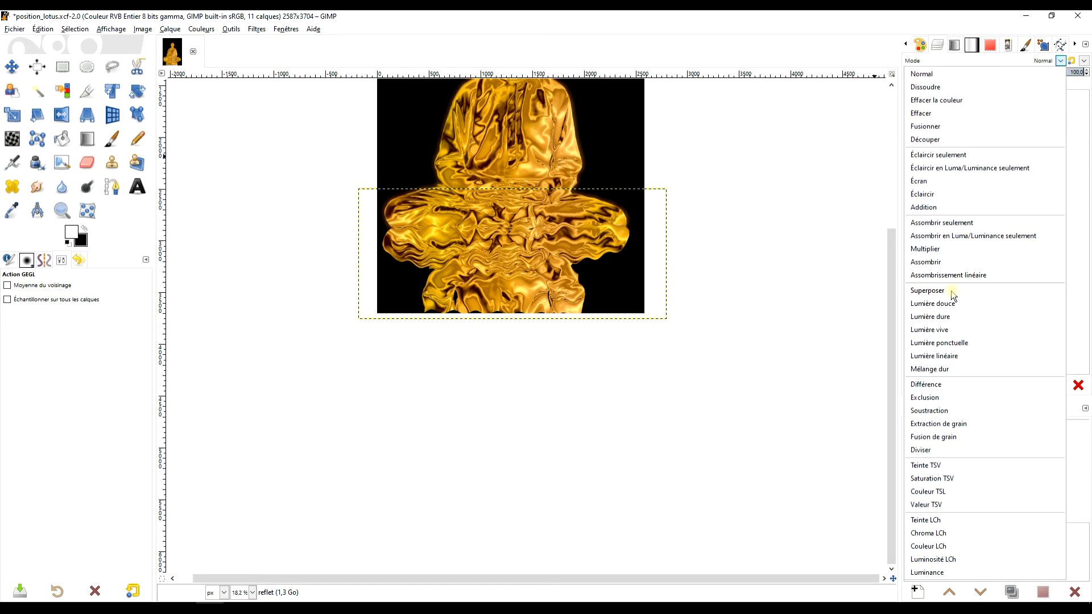
pyautogui.click(927, 291)
pyautogui.click(1060, 61)
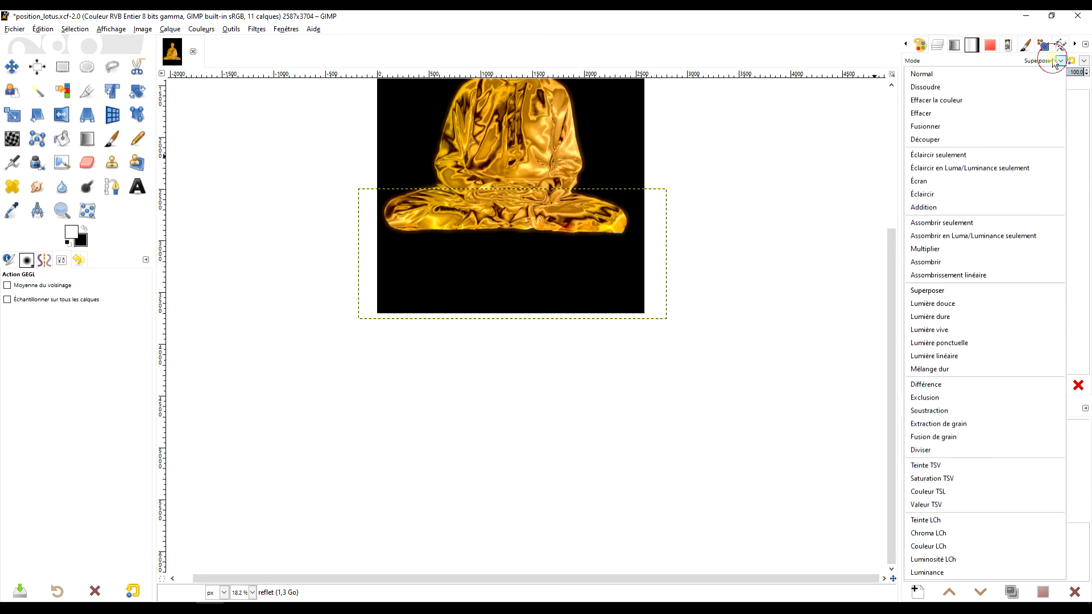
pyautogui.click(966, 250)
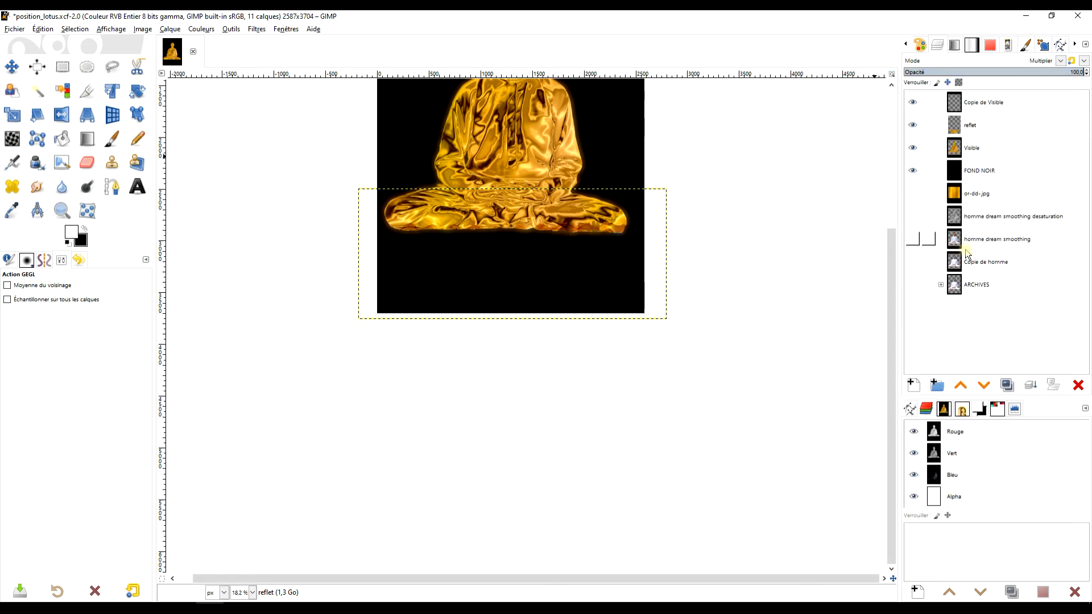
# Set the reflet layer's blending mode to Fusion de grain
pyautogui.click(1059, 61)
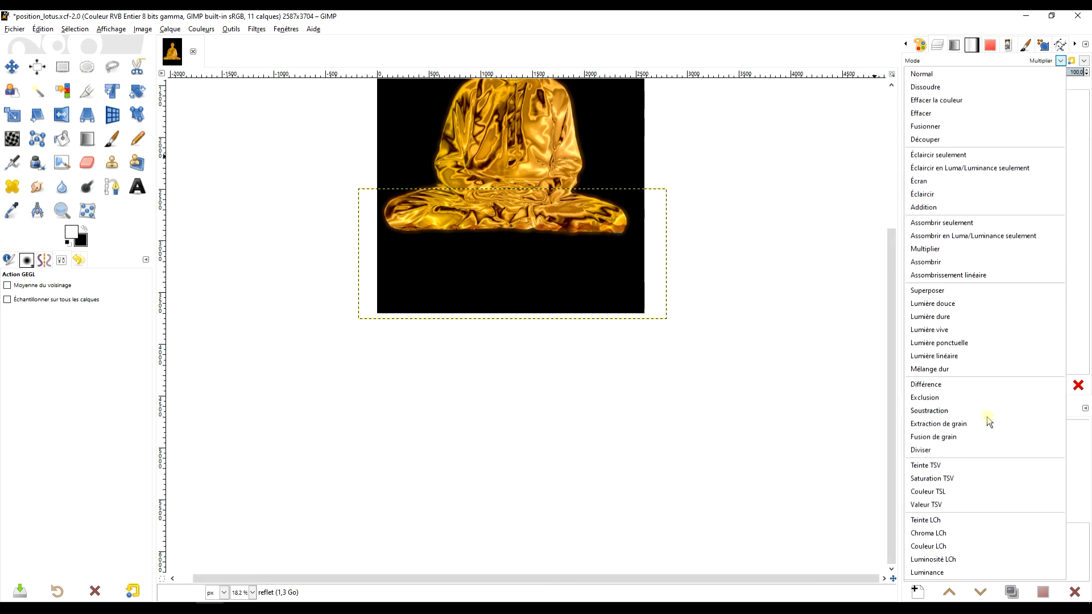
pyautogui.click(975, 438)
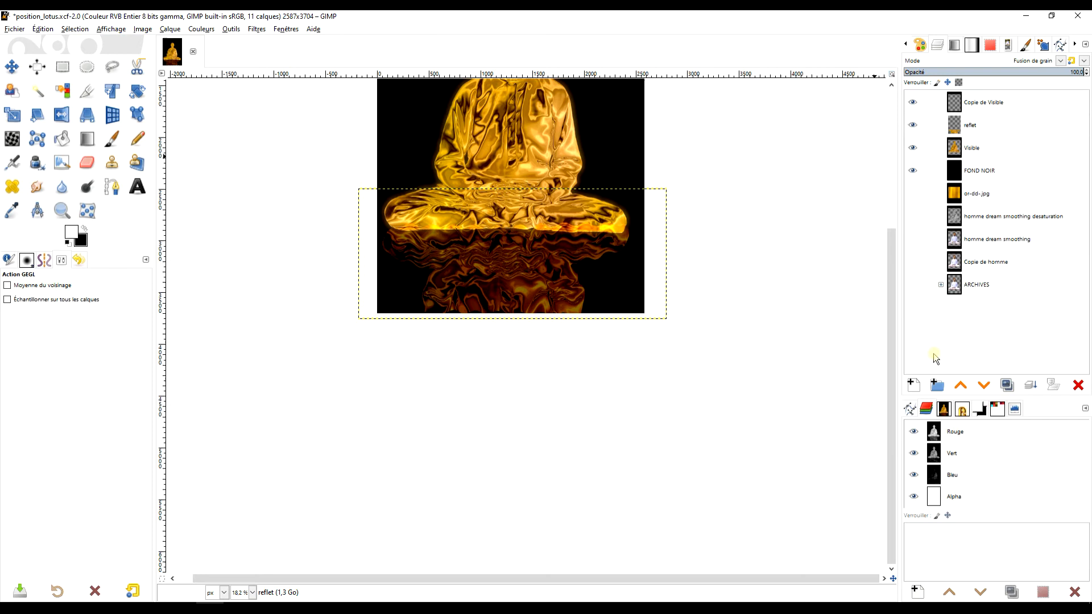
pyautogui.moveTo(691, 202); pyautogui.dragTo(678, 239)
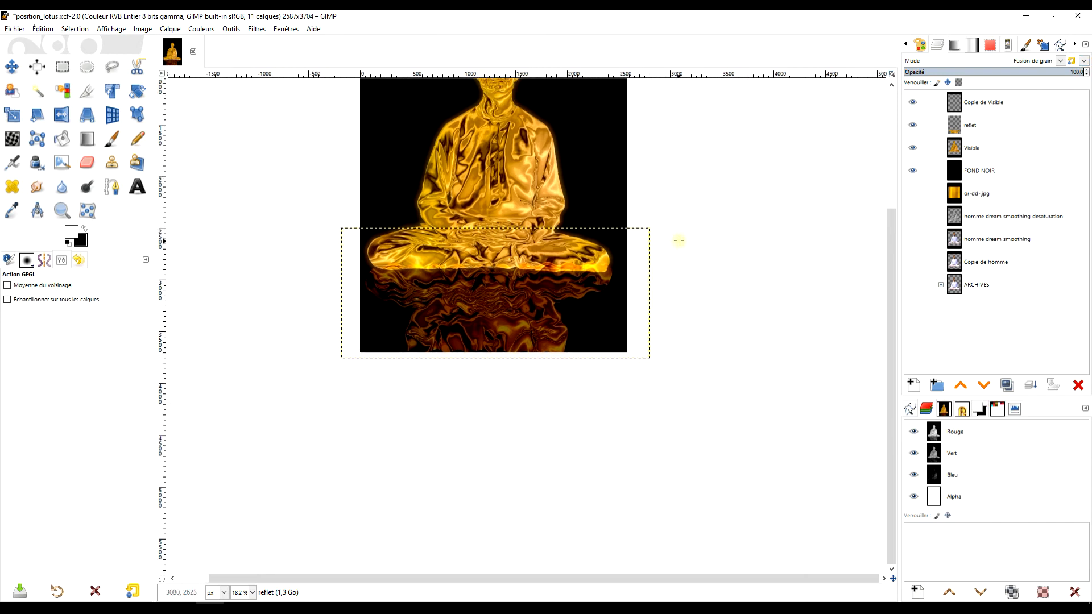
pyautogui.scroll(3, 651, 297)
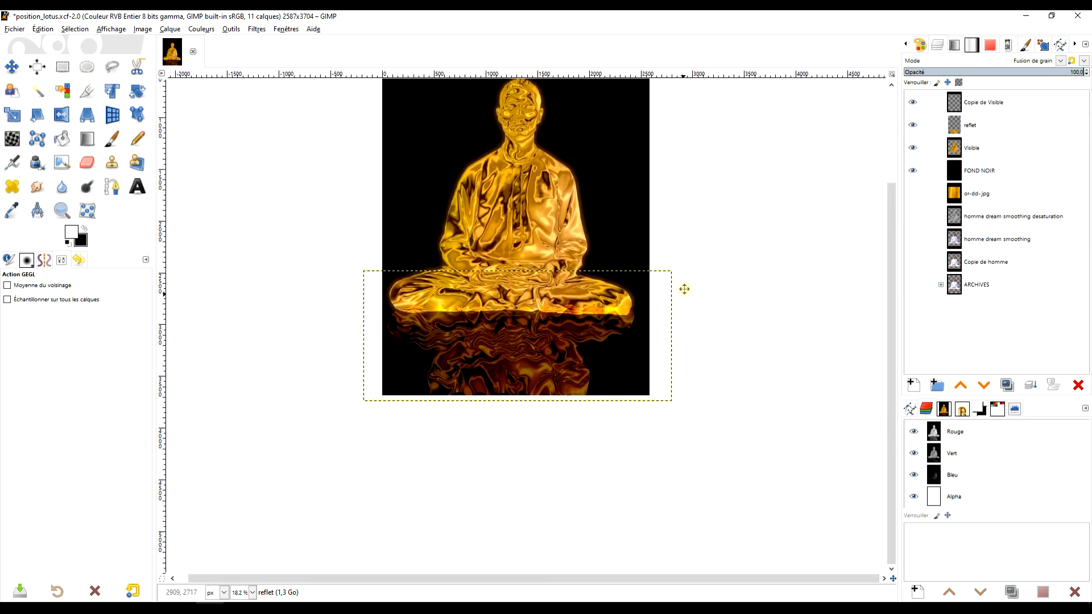
# Undo the Fusion de grain blending mode applied to the reflet layer
pyautogui.scroll(-1, 576, 317)
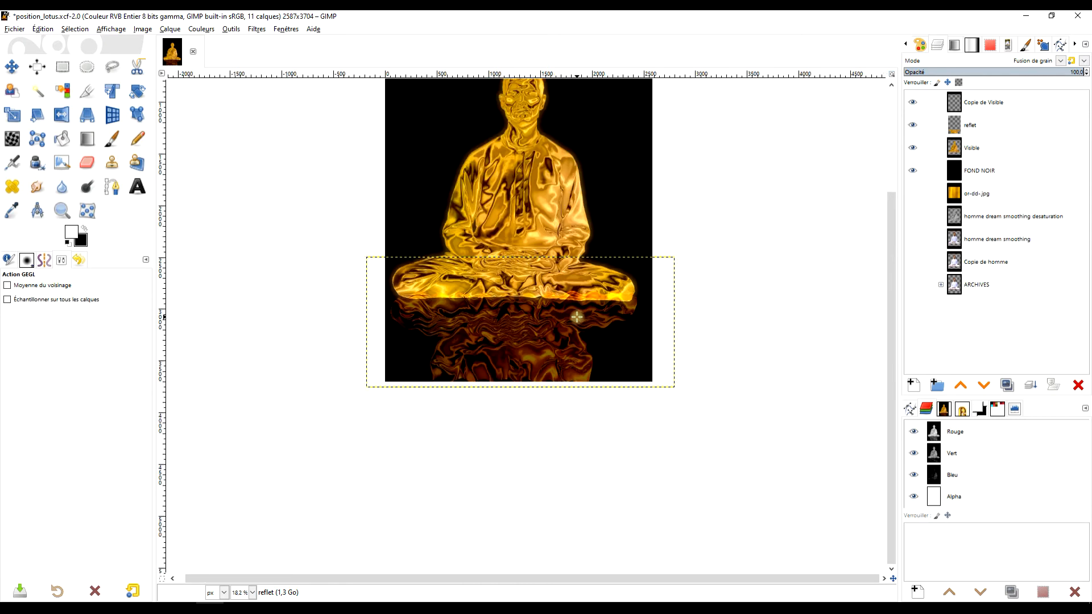
pyautogui.moveTo(690, 263); pyautogui.dragTo(643, 268)
pyautogui.click(985, 149)
pyautogui.press('Down')
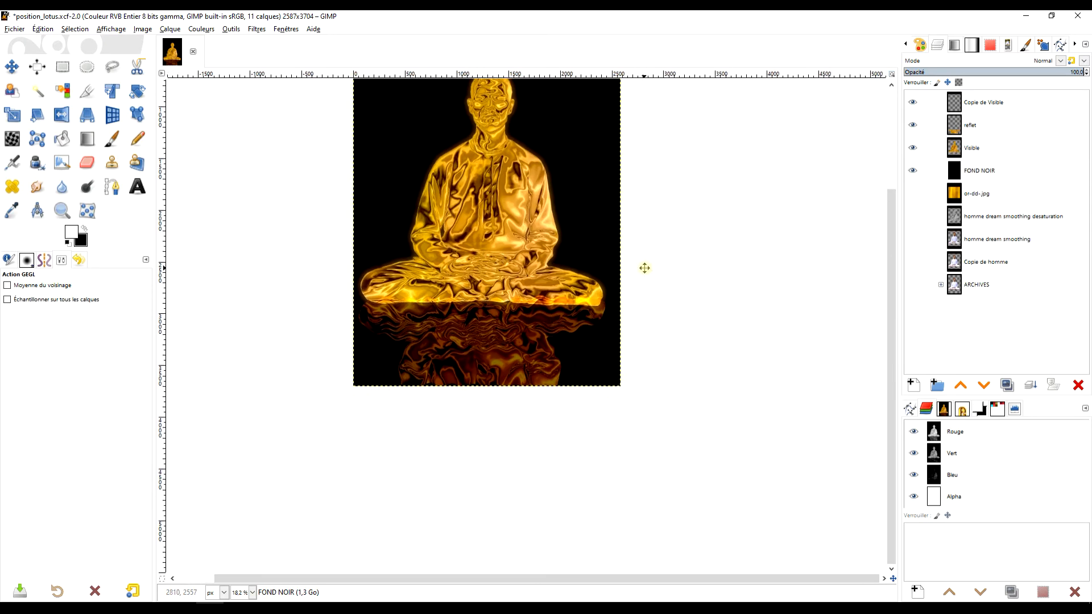
pyautogui.scroll(-1, 585, 232)
pyautogui.hotkey('ctrl', 'z')
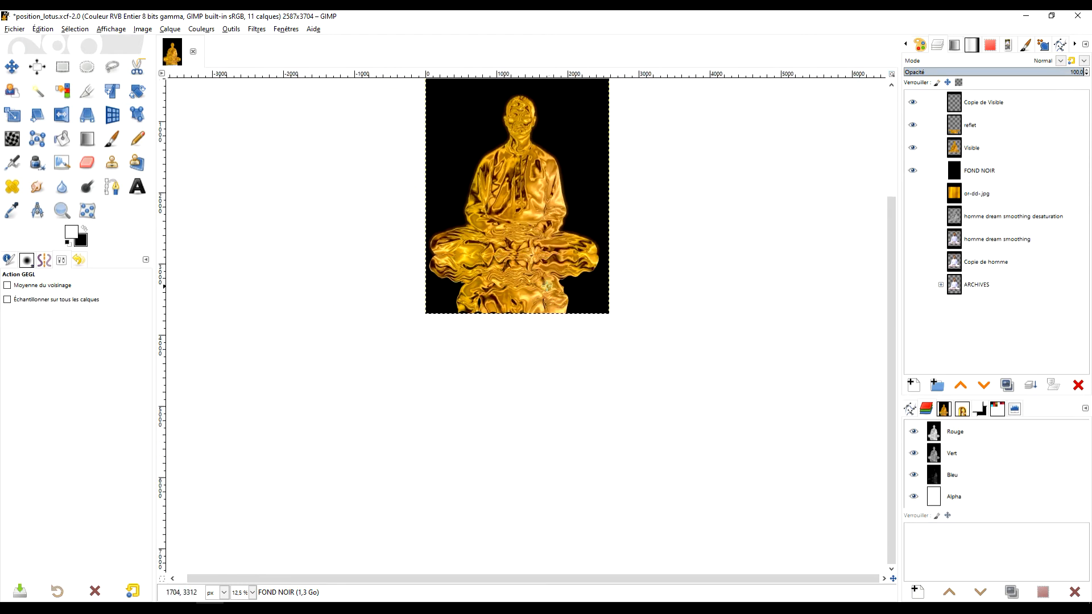
pyautogui.scroll(2, 591, 279)
pyautogui.scroll(-1, 587, 277)
pyautogui.scroll(3, 588, 276)
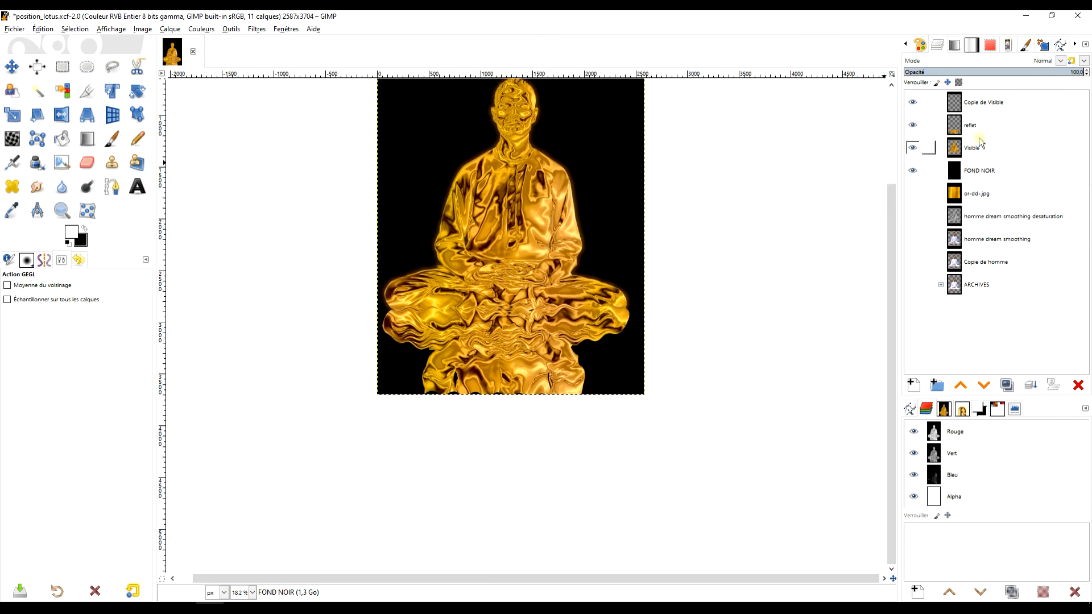
pyautogui.click(992, 125)
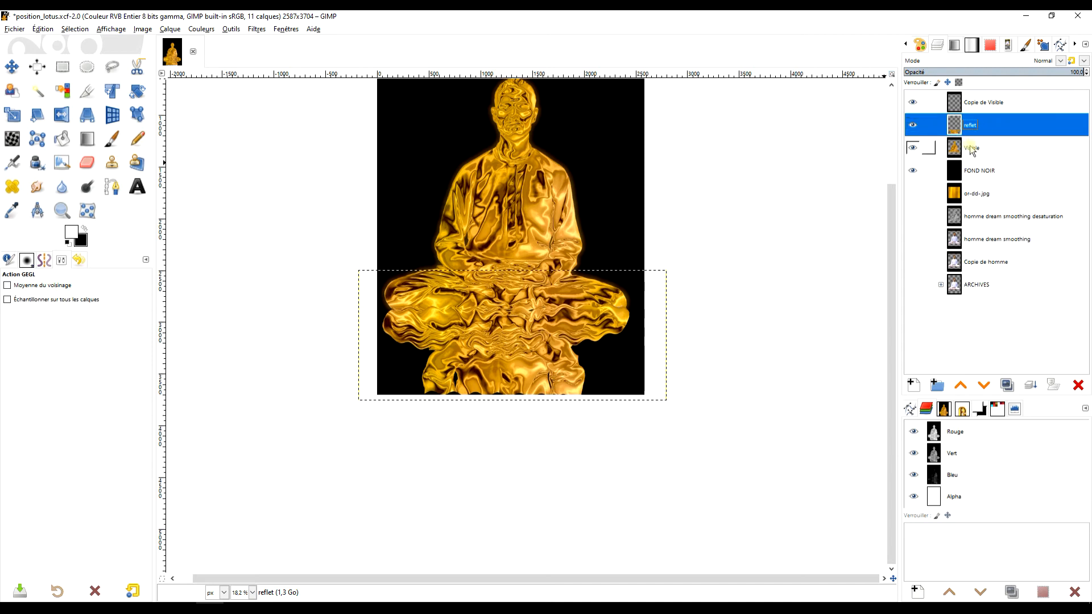
# Create a transparent 2587 x 3704 px layer directly above FOND NOIR and name it "couleur bleue"
pyautogui.click(978, 174)
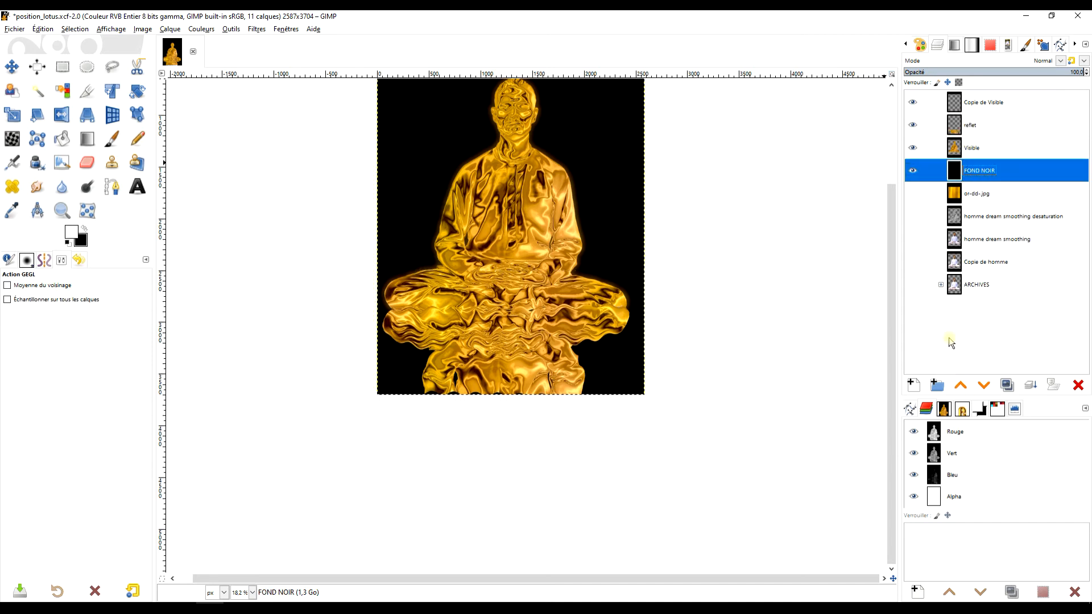
pyautogui.click(914, 385)
pyautogui.tripleClick(868, 120)
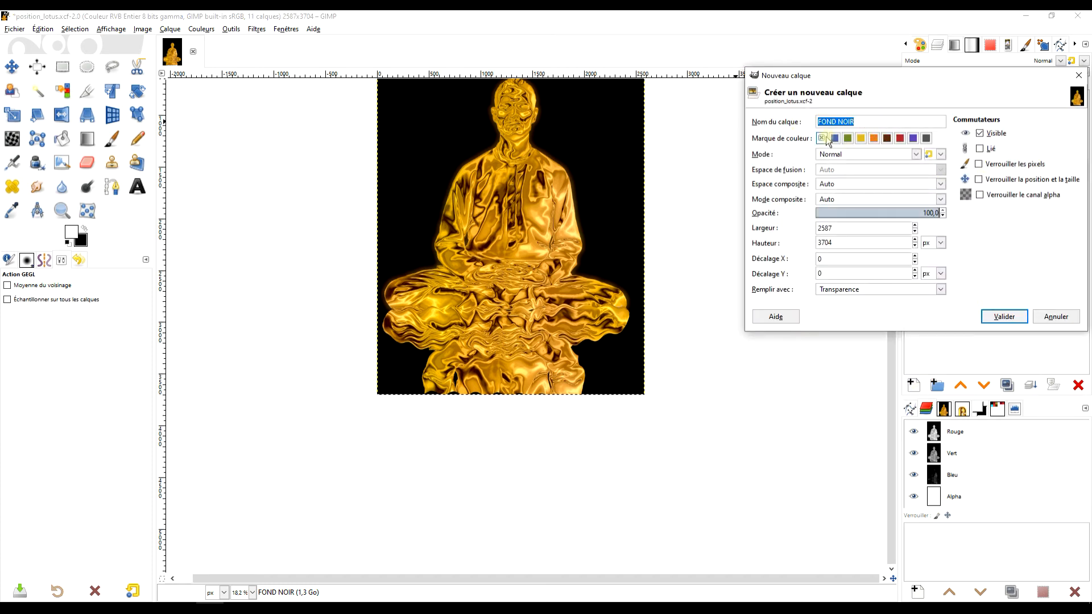
pyautogui.press('capslock')
pyautogui.write('cou')
pyautogui.click(1003, 316)
pyautogui.doubleClick(977, 171)
pyautogui.click(985, 171)
pyautogui.write('bleue')
pyautogui.press('Return')
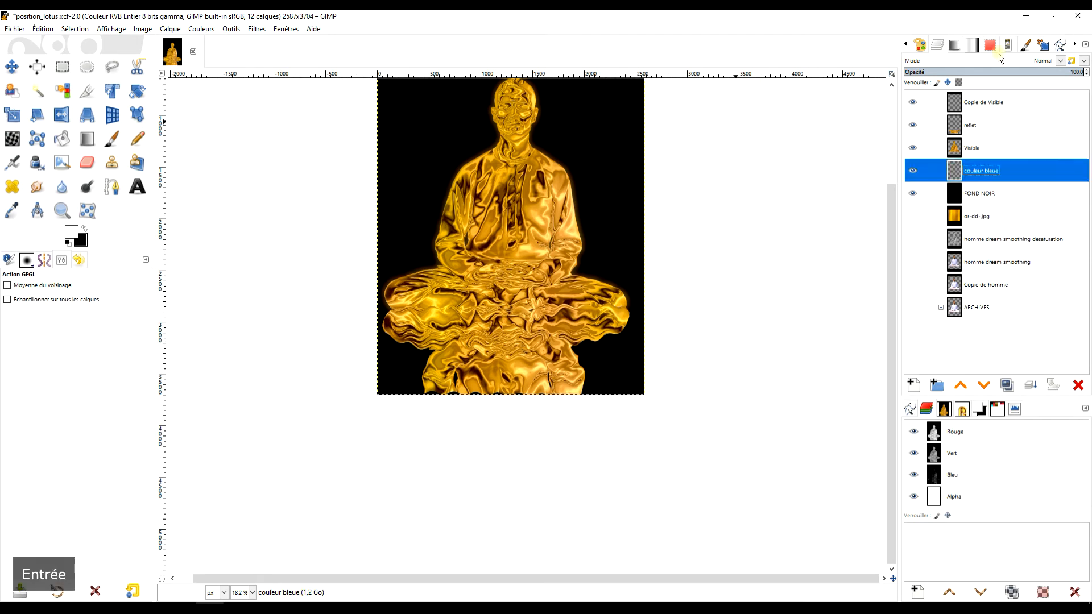
# Select a rectangle of about 4917 x 1320 px covering the image's lower part below the statue's legs, with the couleur bleue layer active
pyautogui.click(63, 67)
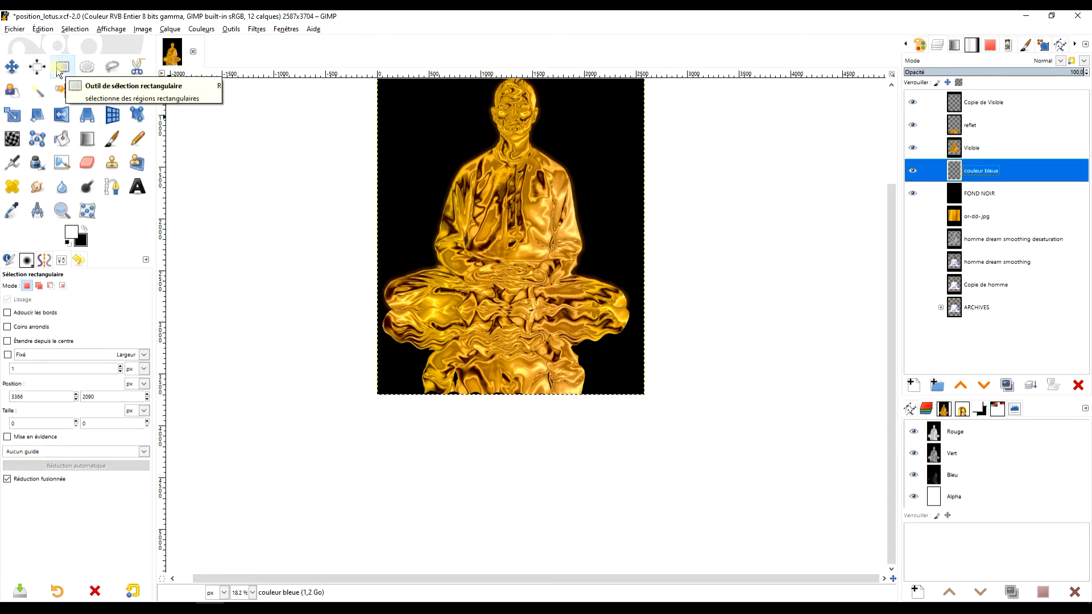
pyautogui.moveTo(298, 444); pyautogui.dragTo(807, 307)
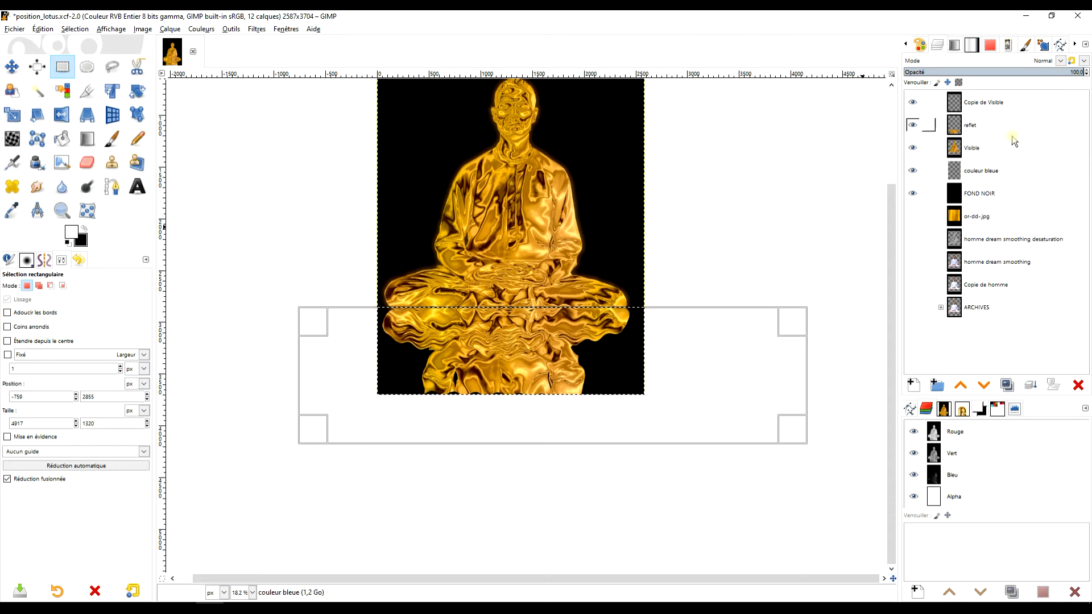
pyautogui.click(979, 172)
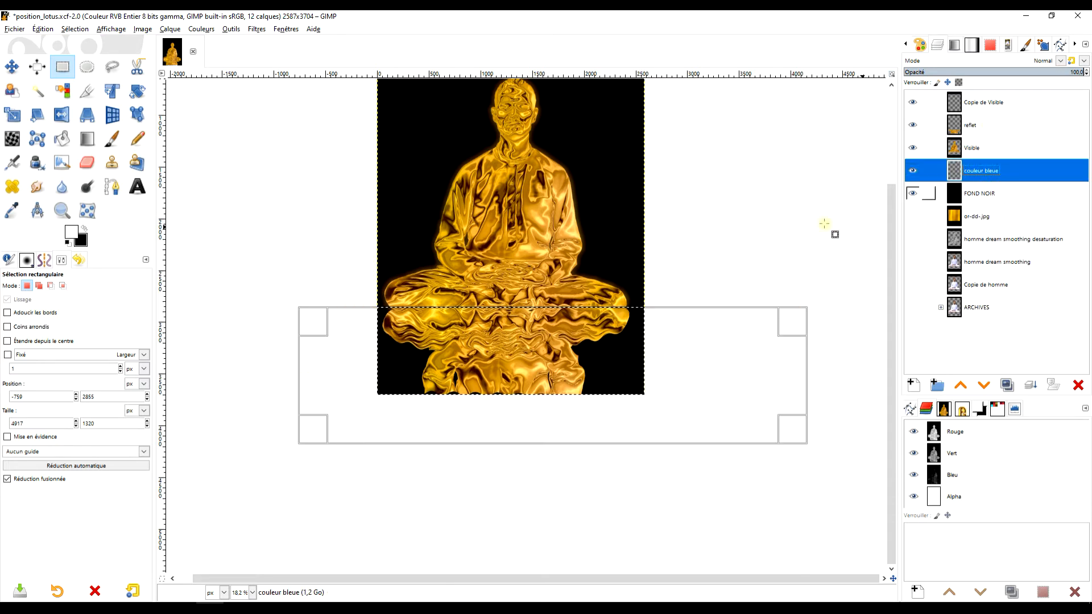
# Set the foreground colour to dark blue 0c167e and fill the selected area of the couleur bleue layer with it
pyautogui.click(76, 232)
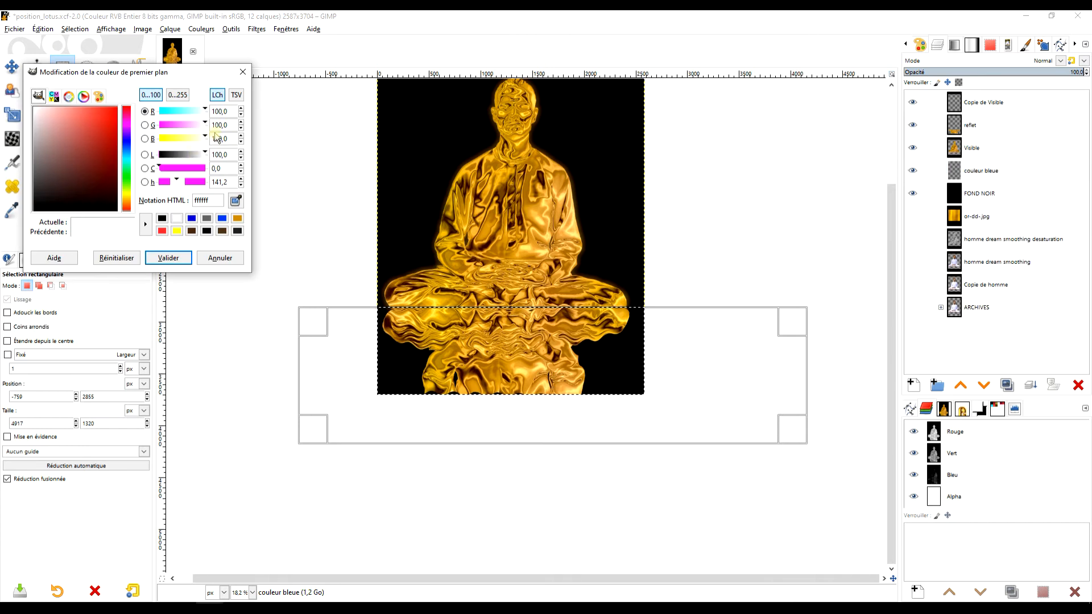
pyautogui.click(127, 153)
pyautogui.moveTo(91, 134); pyautogui.dragTo(110, 161)
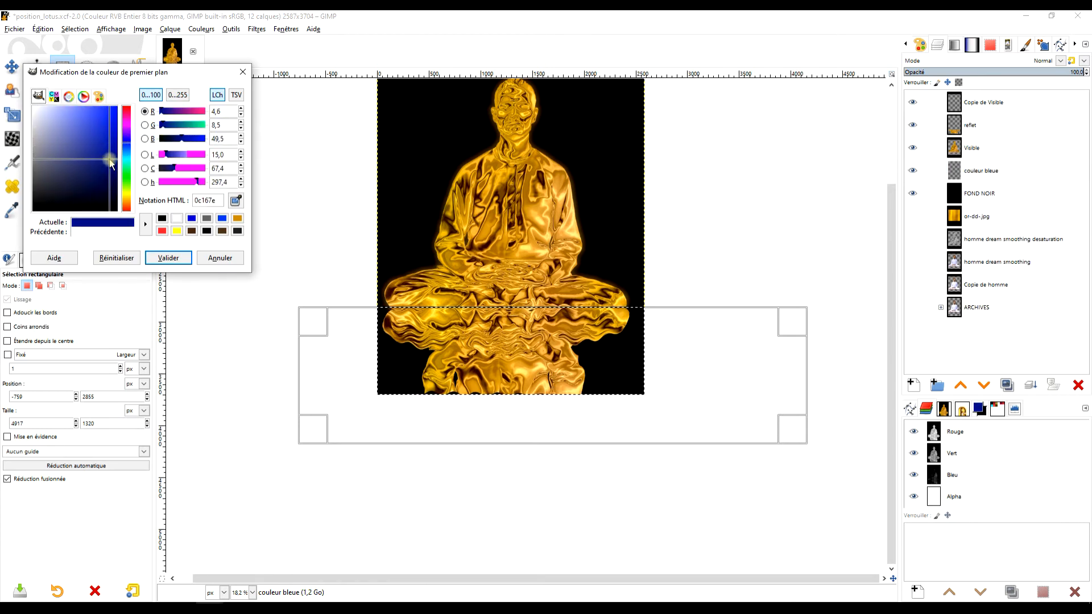
pyautogui.click(168, 258)
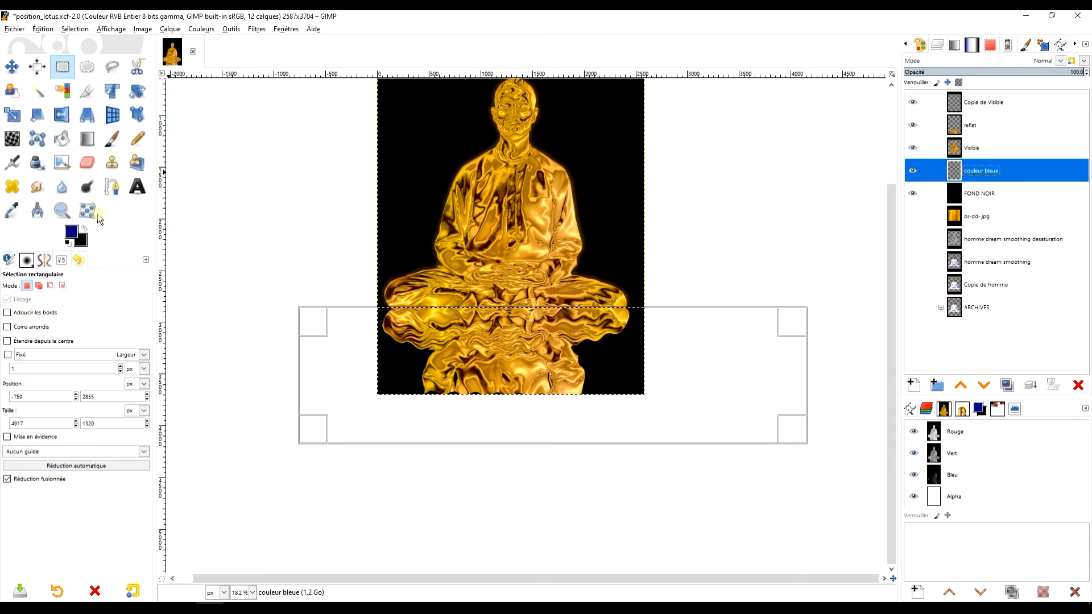
pyautogui.moveTo(74, 235); pyautogui.dragTo(425, 446)
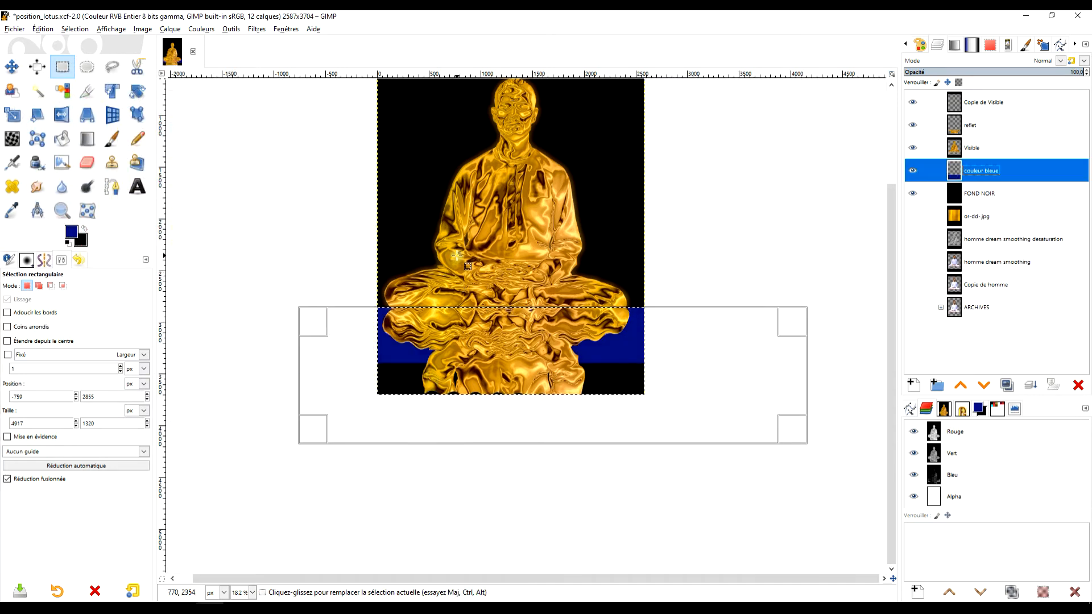
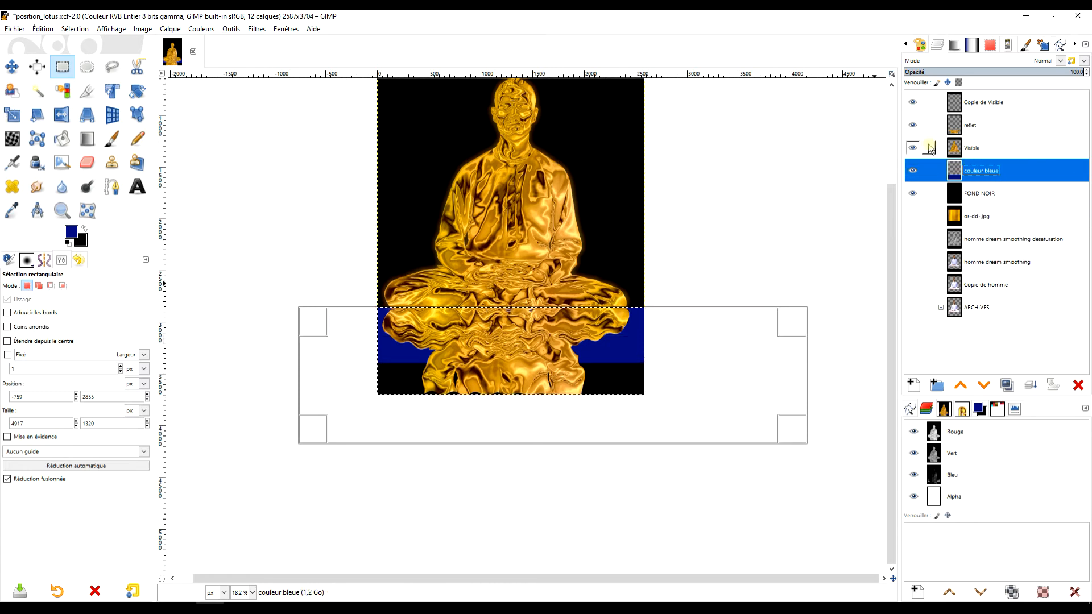
# Delete the black strip along the bottom of the Visible layer using a rectangular selection of about 3432 x 644 px, then deselect
pyautogui.click(910, 150)
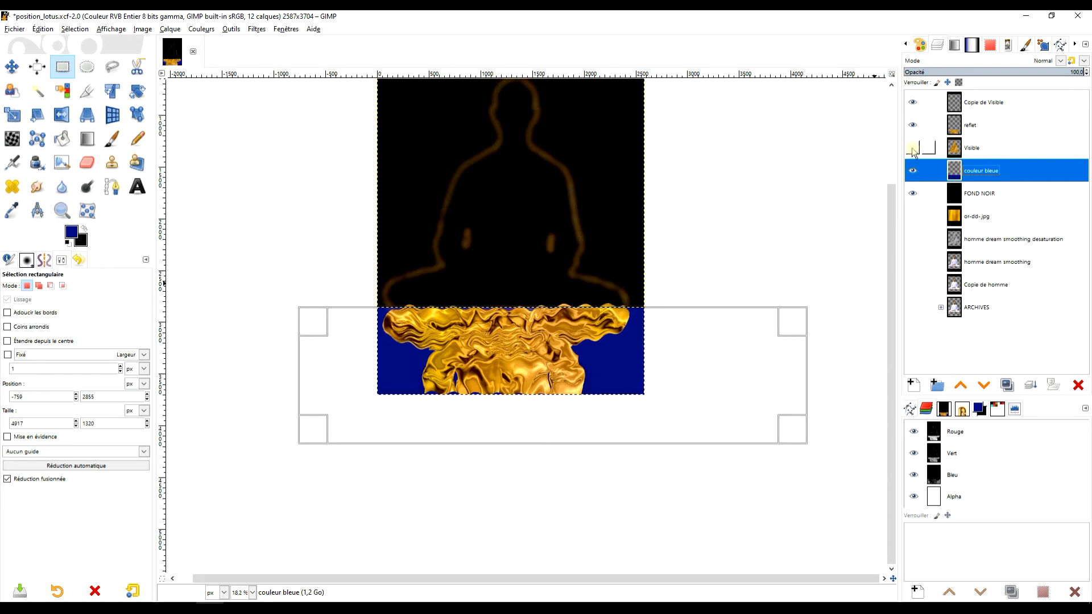
pyautogui.click(914, 150)
pyautogui.click(990, 152)
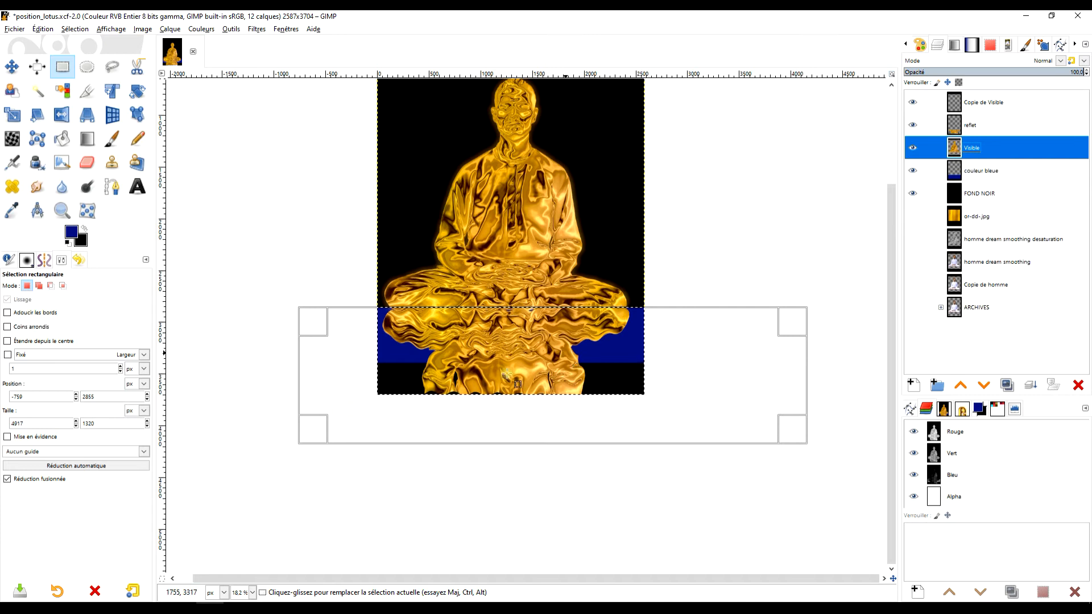
pyautogui.click(348, 412)
pyautogui.moveTo(343, 415); pyautogui.dragTo(697, 349)
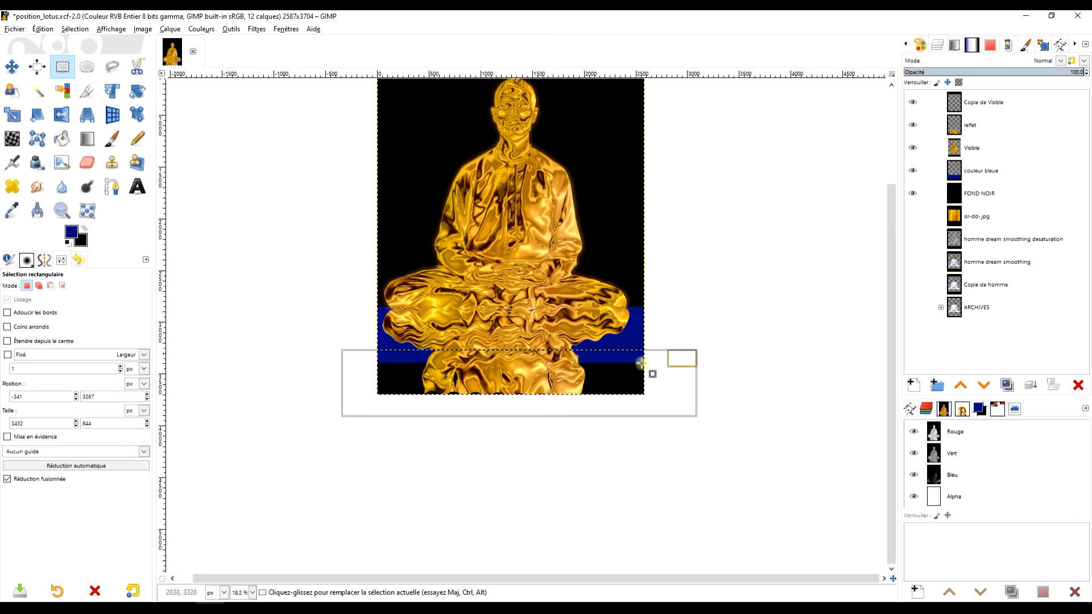
pyautogui.click(990, 148)
pyautogui.press('Delete')
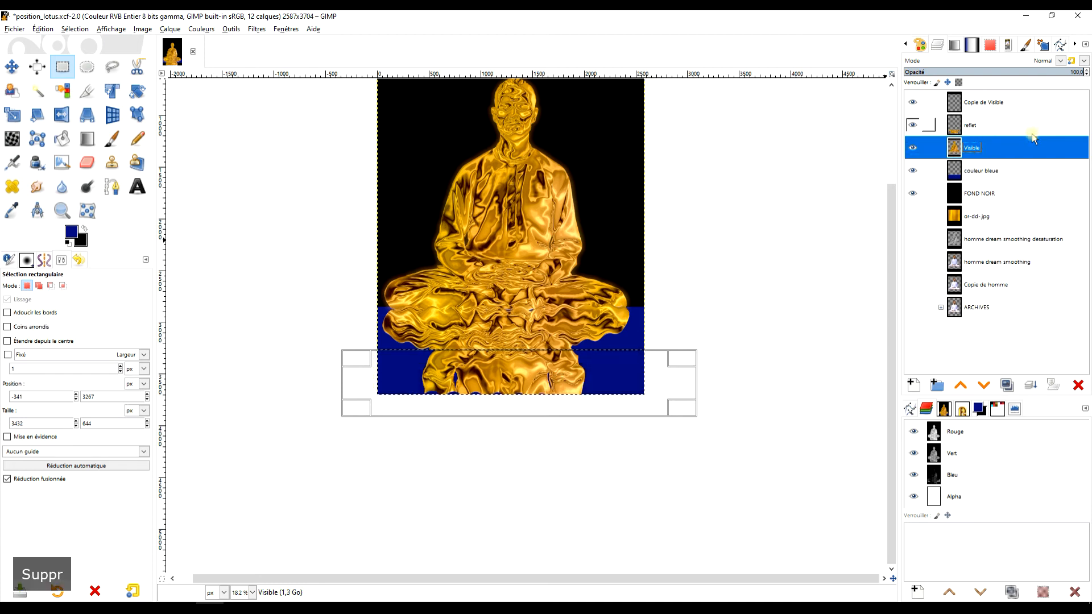
pyautogui.click(720, 257)
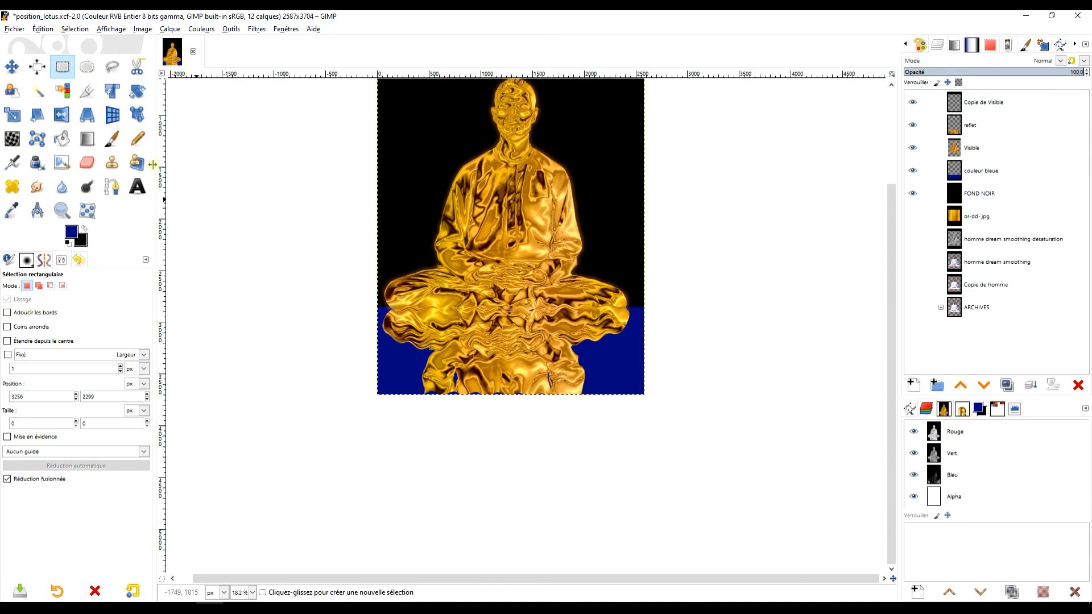
# Move the reflet layer below the Visible layer and set its blending mode to Fusion de grain
pyautogui.click(994, 174)
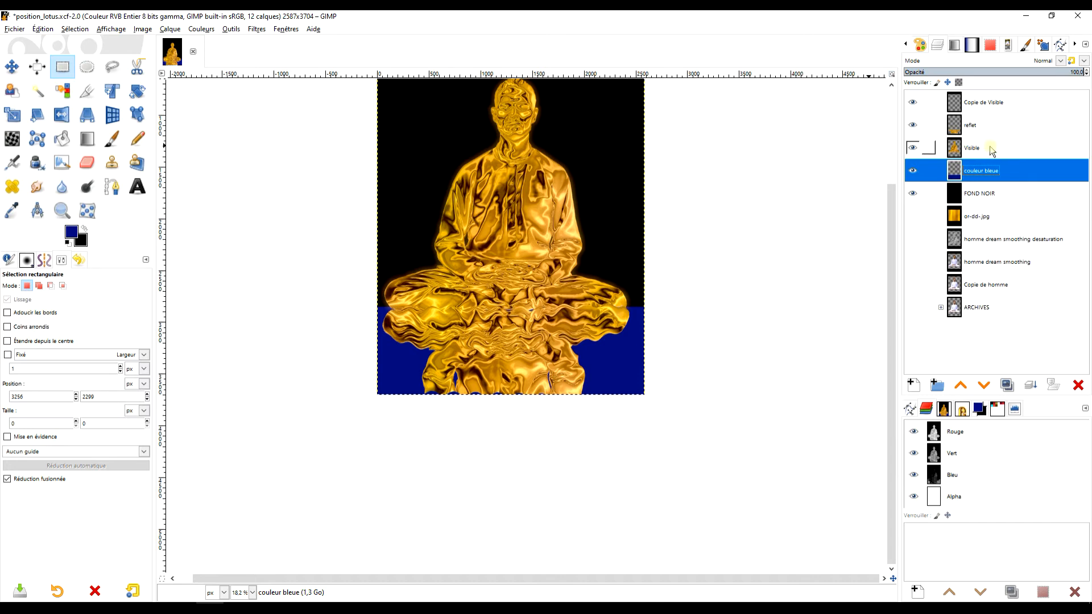
pyautogui.click(992, 125)
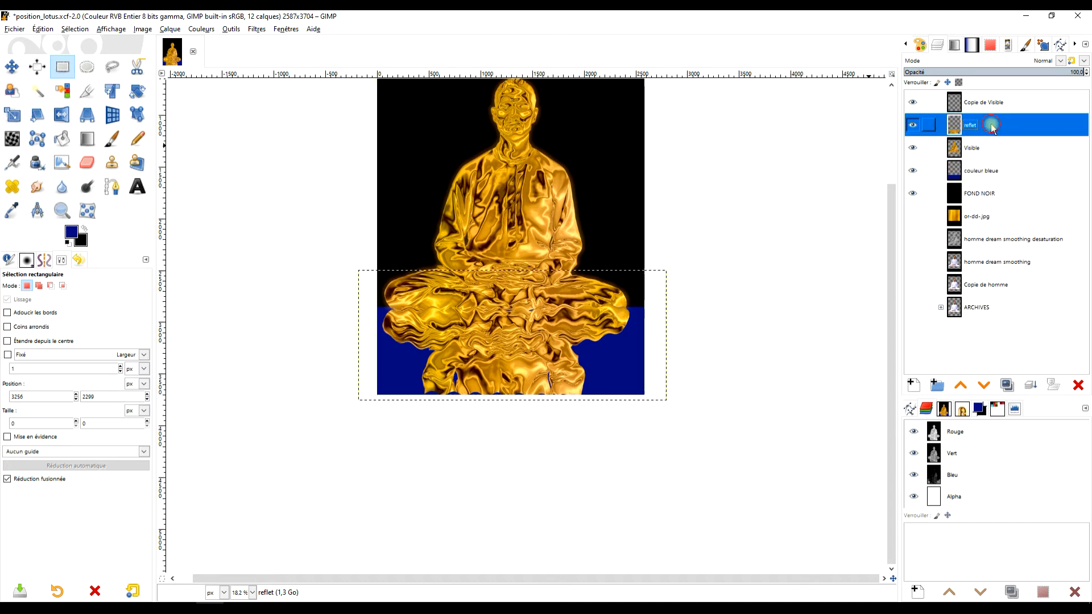
pyautogui.click(984, 386)
pyautogui.click(1056, 60)
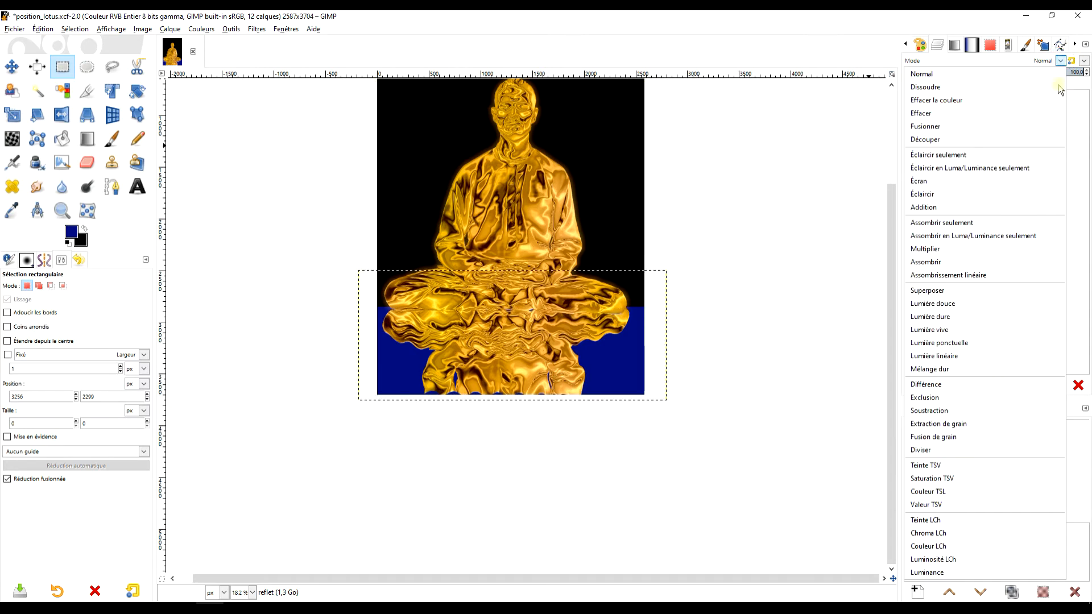
pyautogui.click(986, 437)
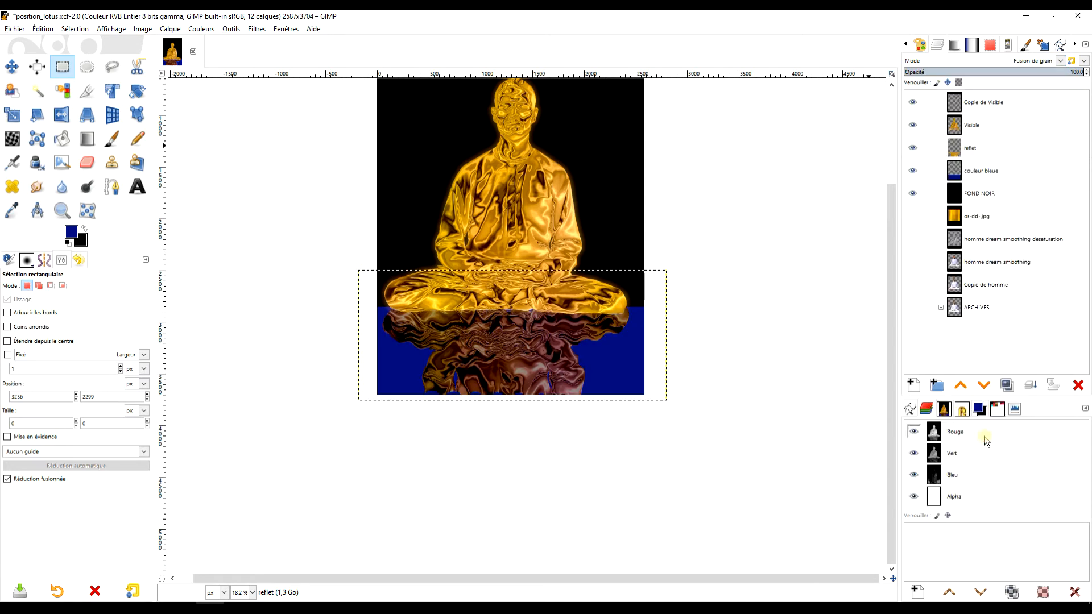
# Delete the top edge of the couleur bleue layer's fill down to the leg line with a rectangular selection of about 4224 x 473 px
pyautogui.click(980, 172)
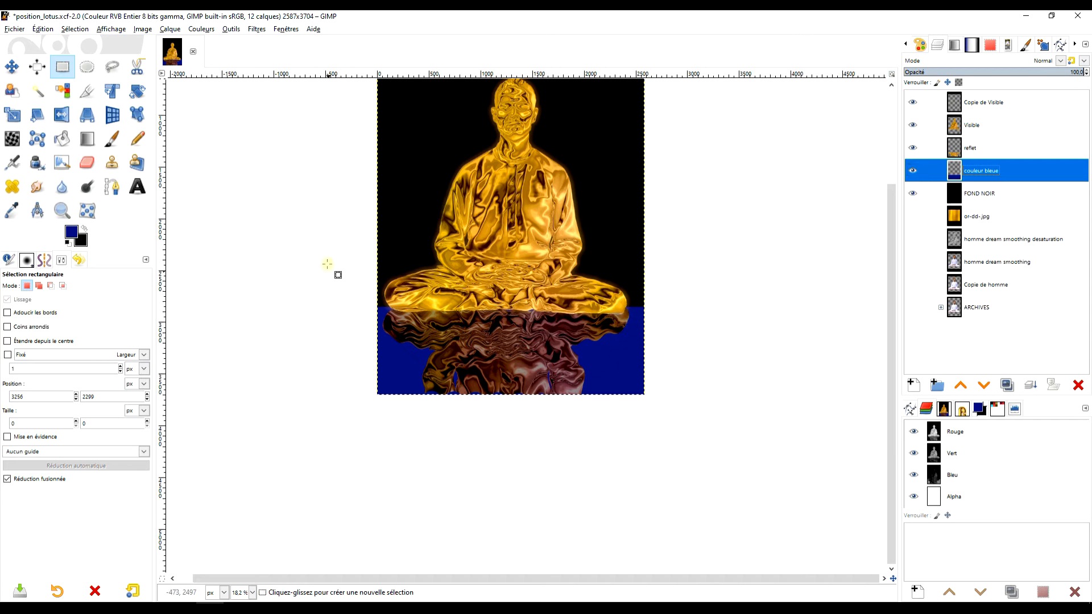
pyautogui.moveTo(325, 265); pyautogui.dragTo(762, 312)
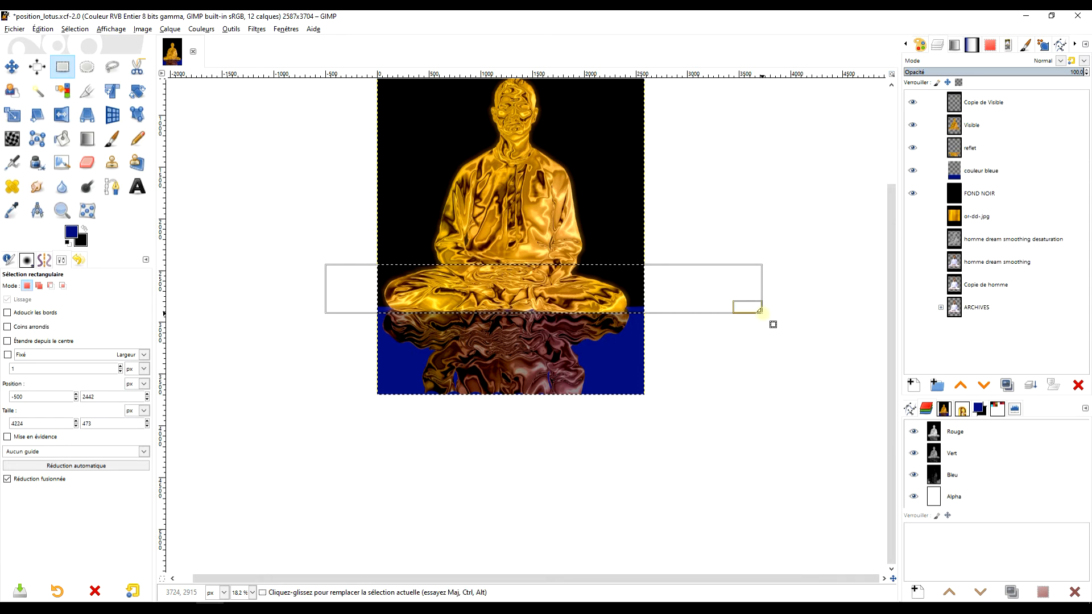
pyautogui.press('Delete')
pyautogui.click(711, 202)
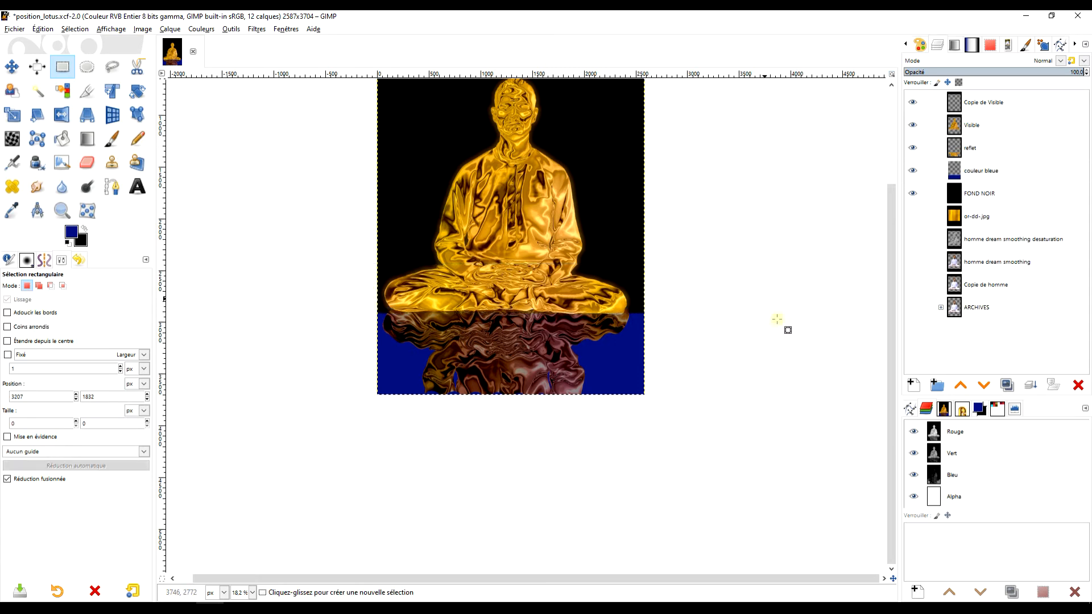
# Colorize the couleur bleue layer with hue 0.5520, saturation 0.5000 and lightness about -0.081
pyautogui.moveTo(717, 333); pyautogui.dragTo(707, 313)
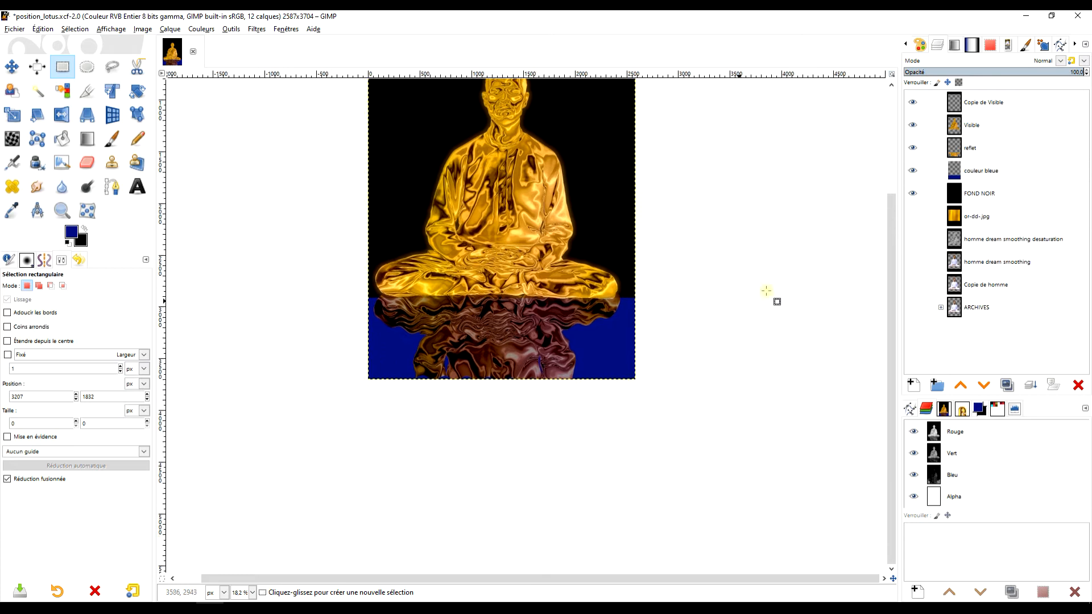
pyautogui.click(987, 171)
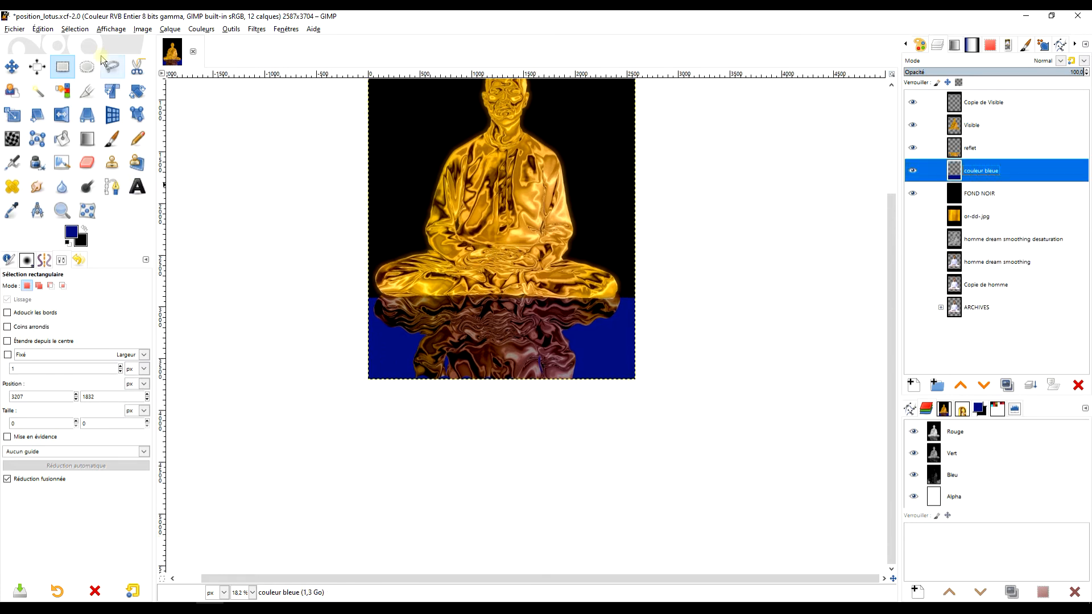
pyautogui.click(171, 29)
pyautogui.moveTo(193, 30)
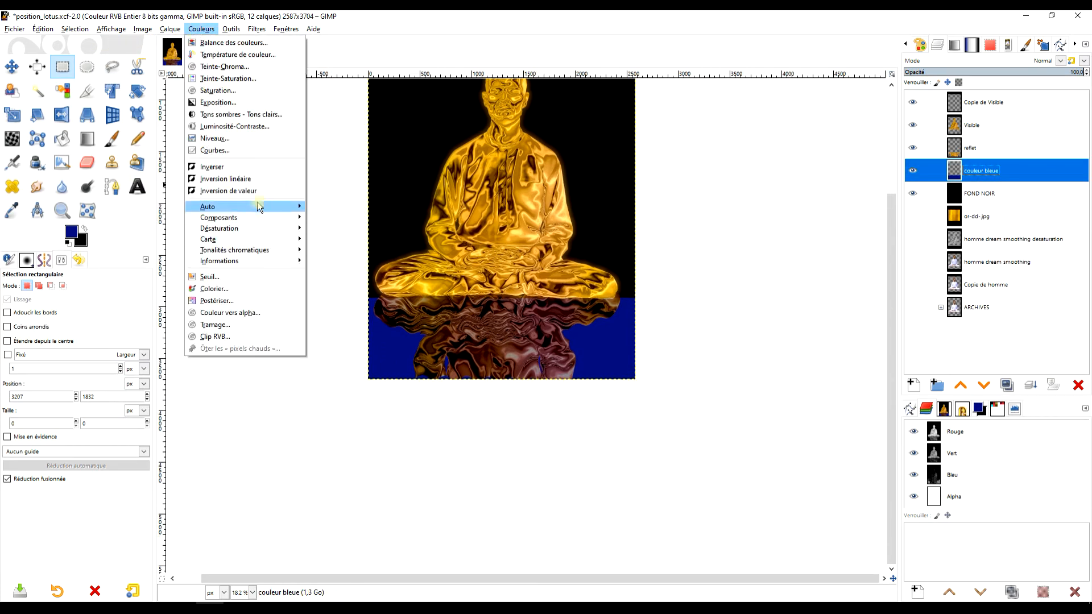
pyautogui.click(214, 289)
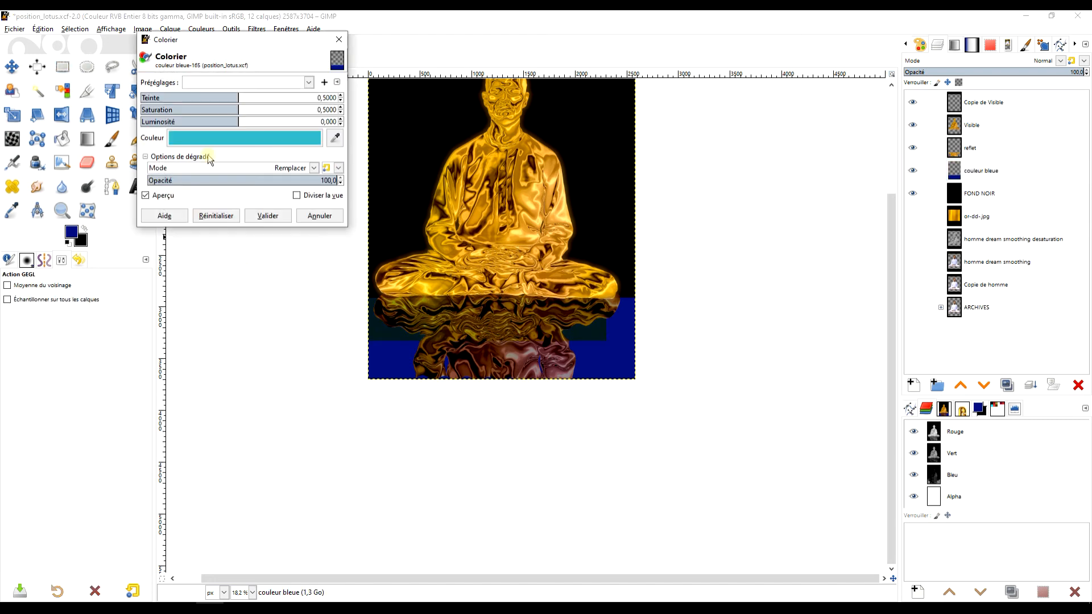
pyautogui.moveTo(236, 96); pyautogui.dragTo(238, 121)
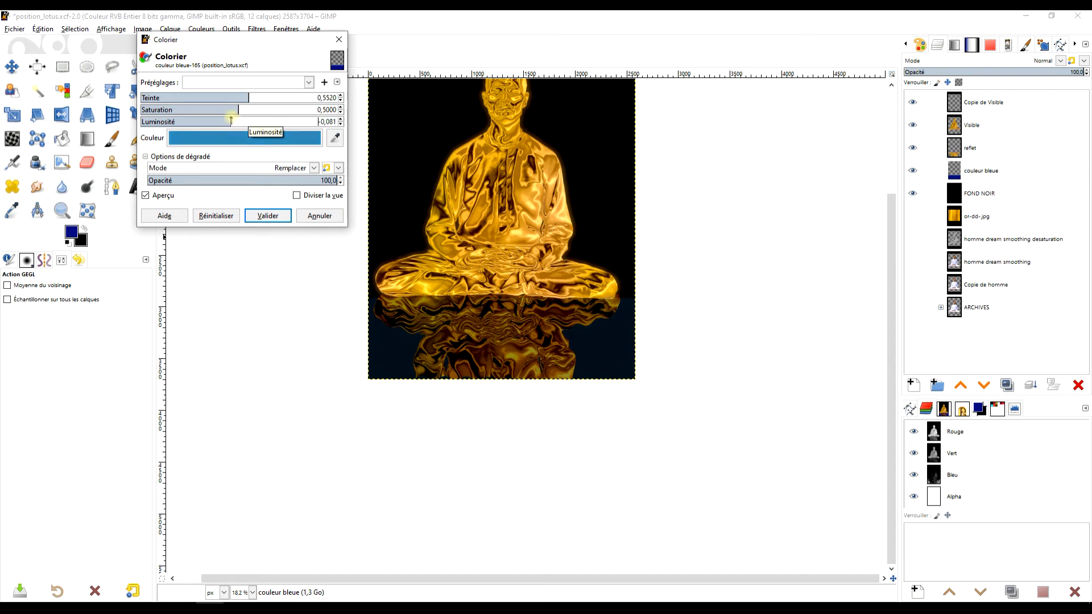
pyautogui.click(272, 216)
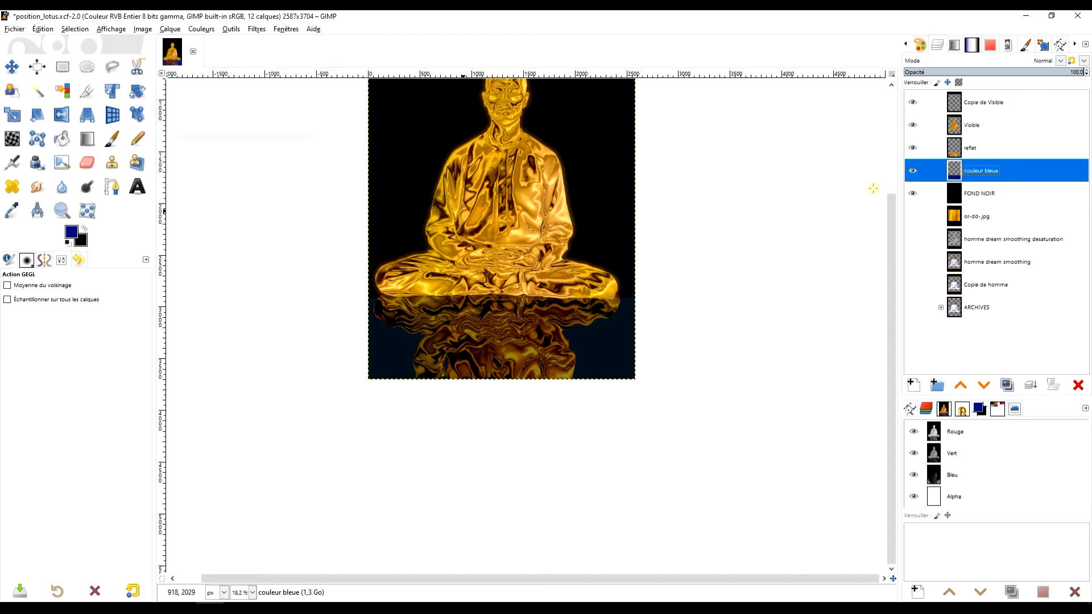
# Add a layer mask to the reflet layer, initialised from Sélection
pyautogui.moveTo(665, 164); pyautogui.dragTo(652, 182)
pyautogui.click(1018, 151)
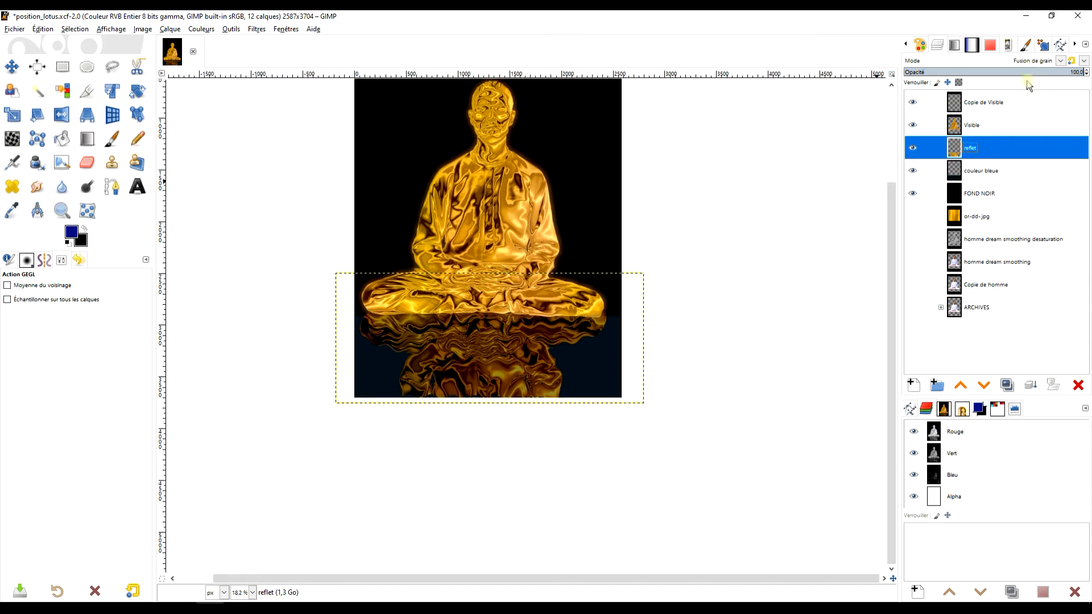
pyautogui.click(1005, 124)
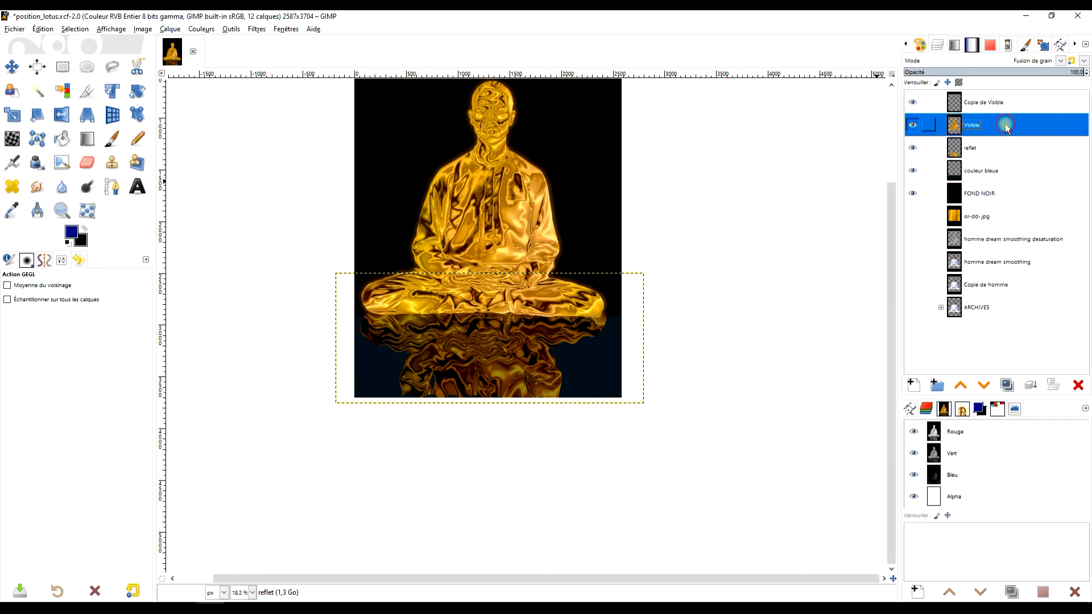
pyautogui.moveTo(721, 153); pyautogui.dragTo(687, 246)
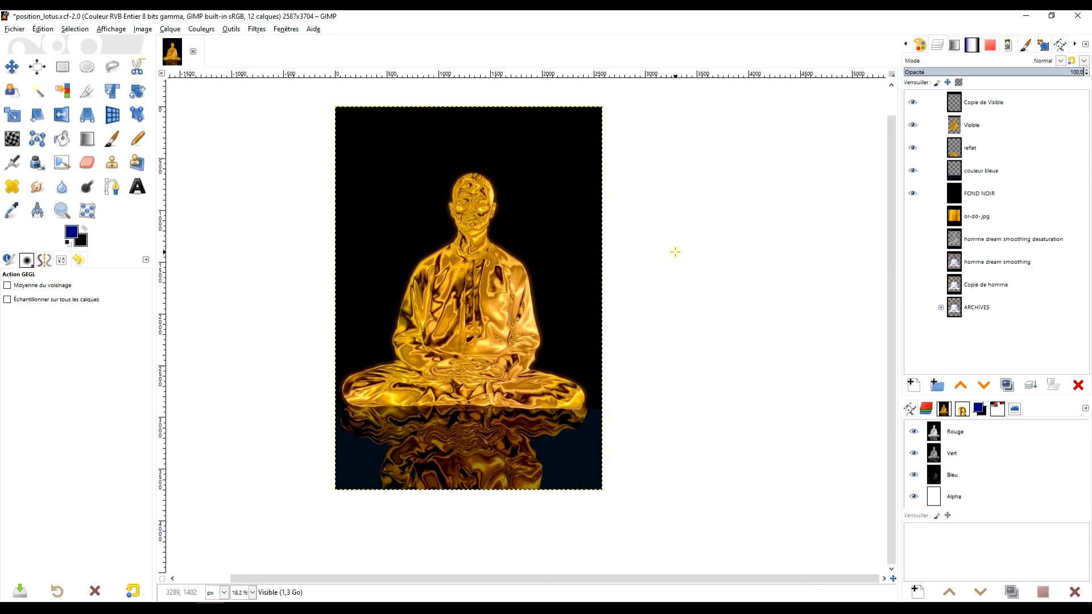
pyautogui.scroll(1, 618, 281)
pyautogui.moveTo(592, 290); pyautogui.dragTo(711, 289)
pyautogui.click(961, 149)
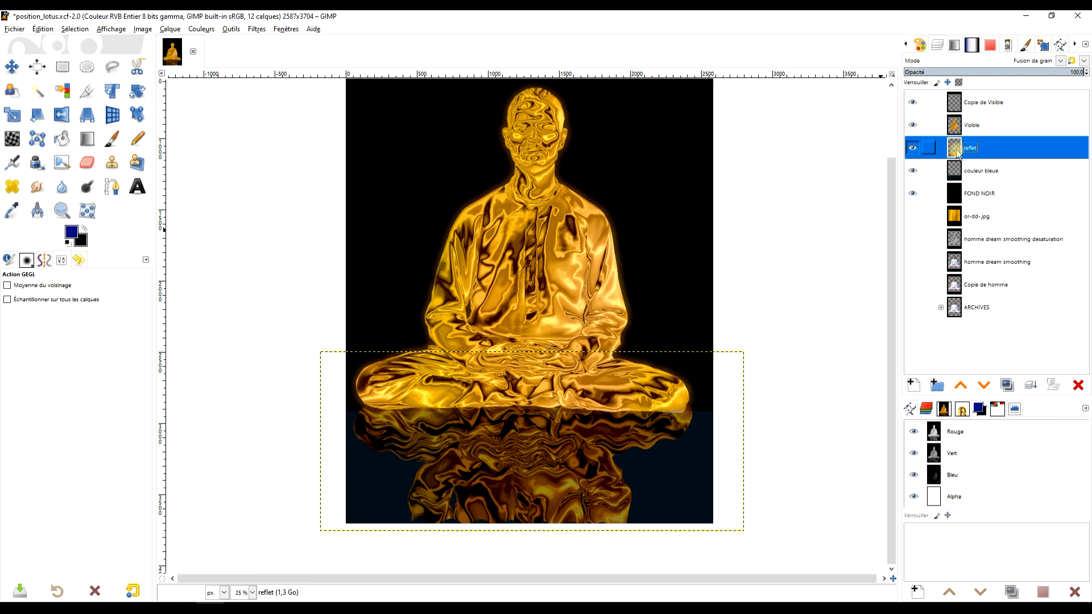
pyautogui.rightClick(957, 152)
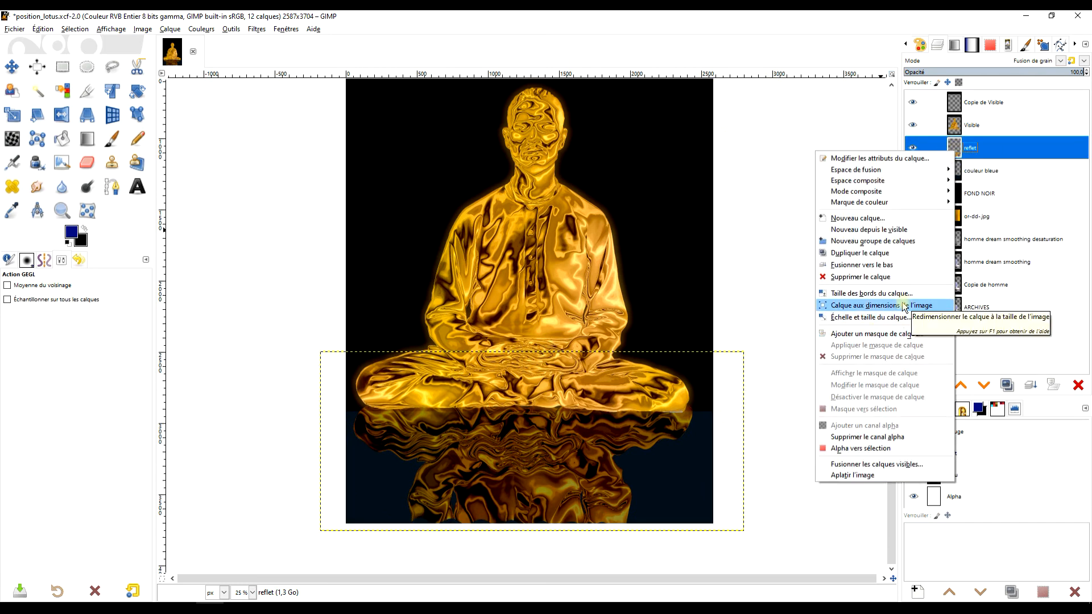
pyautogui.click(888, 335)
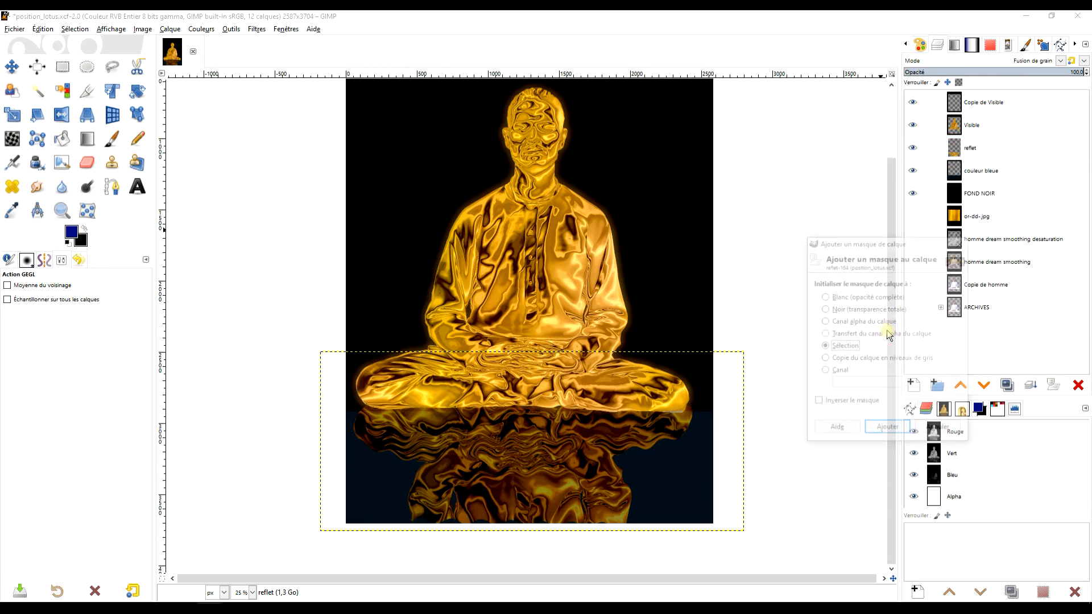
pyautogui.click(888, 430)
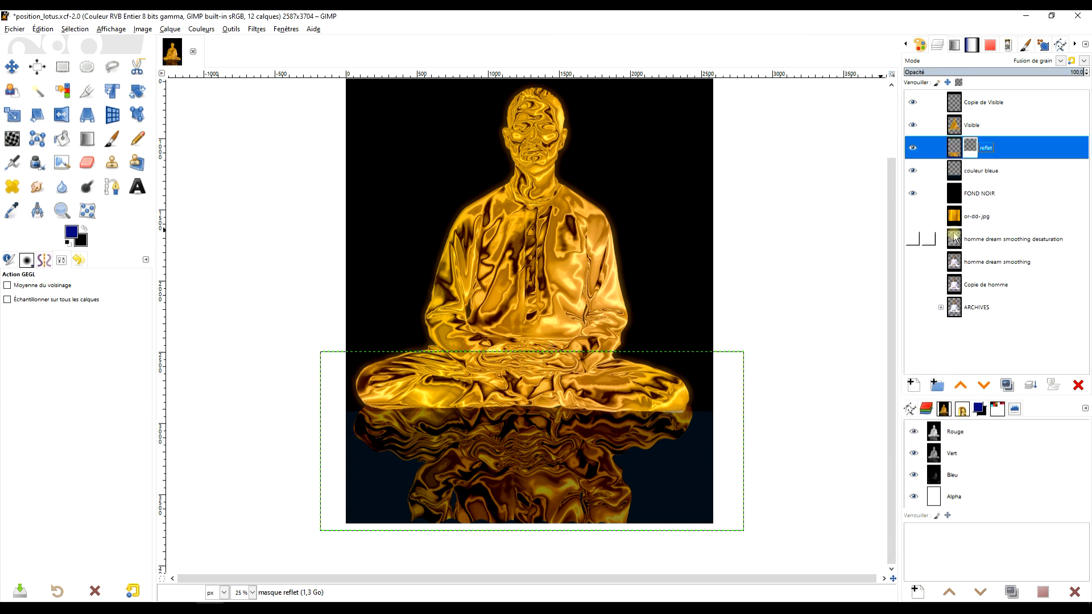
# Make a rectangular selection of about 3240 x 960 px over the reflection, from the leg line to below the image
pyautogui.click(970, 152)
pyautogui.moveTo(721, 350); pyautogui.dragTo(699, 230)
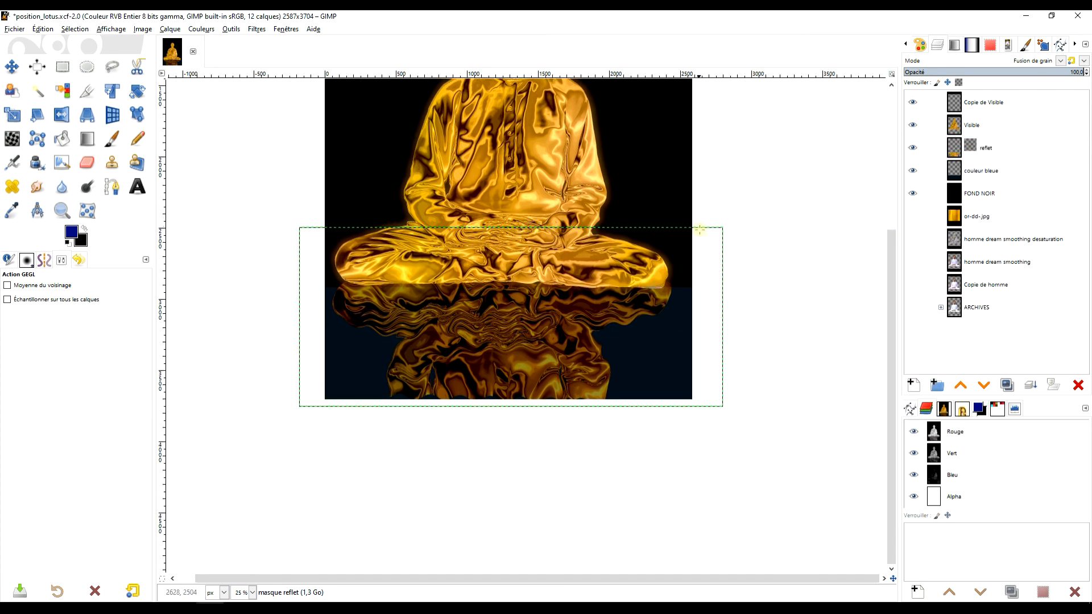
pyautogui.click(63, 67)
pyautogui.moveTo(285, 423); pyautogui.dragTo(744, 286)
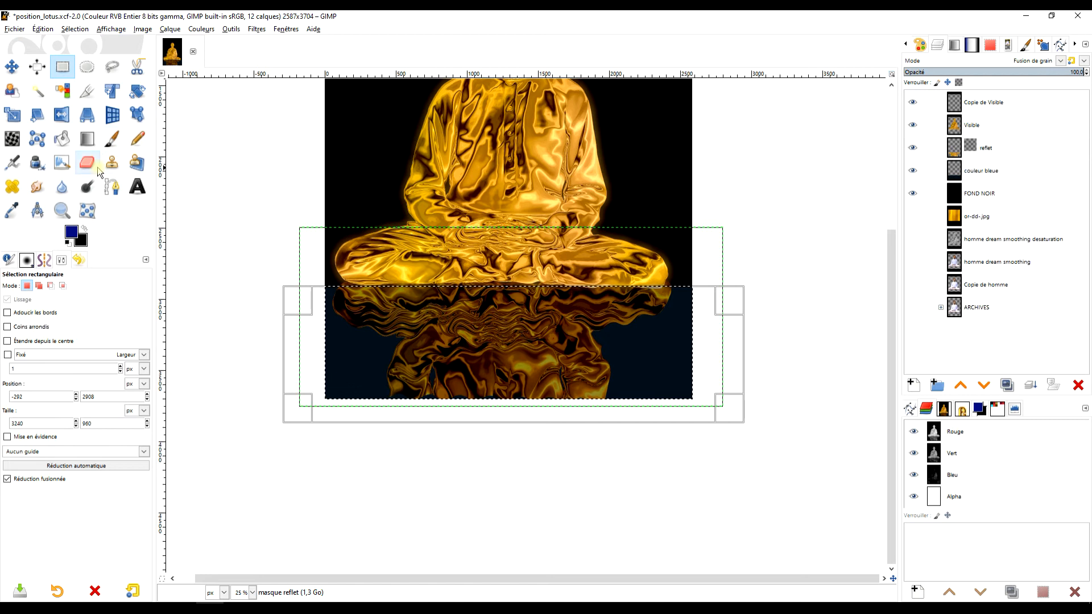
# Reset the colours to black and white and draw a vertical linear gradient on the reflet mask from the leg line to the image's bottom edge
pyautogui.click(970, 147)
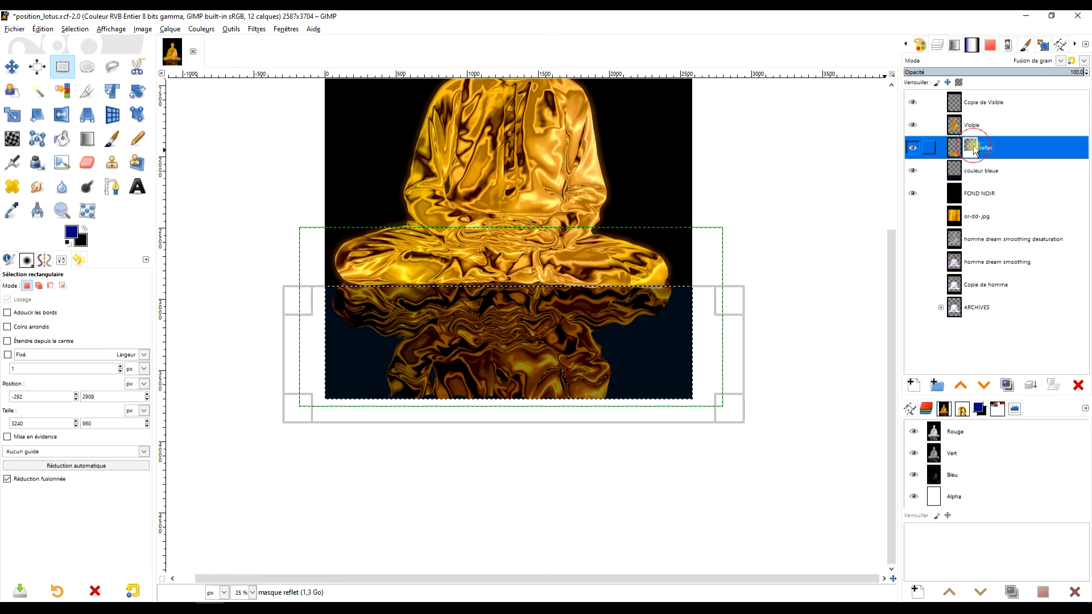
pyautogui.click(70, 243)
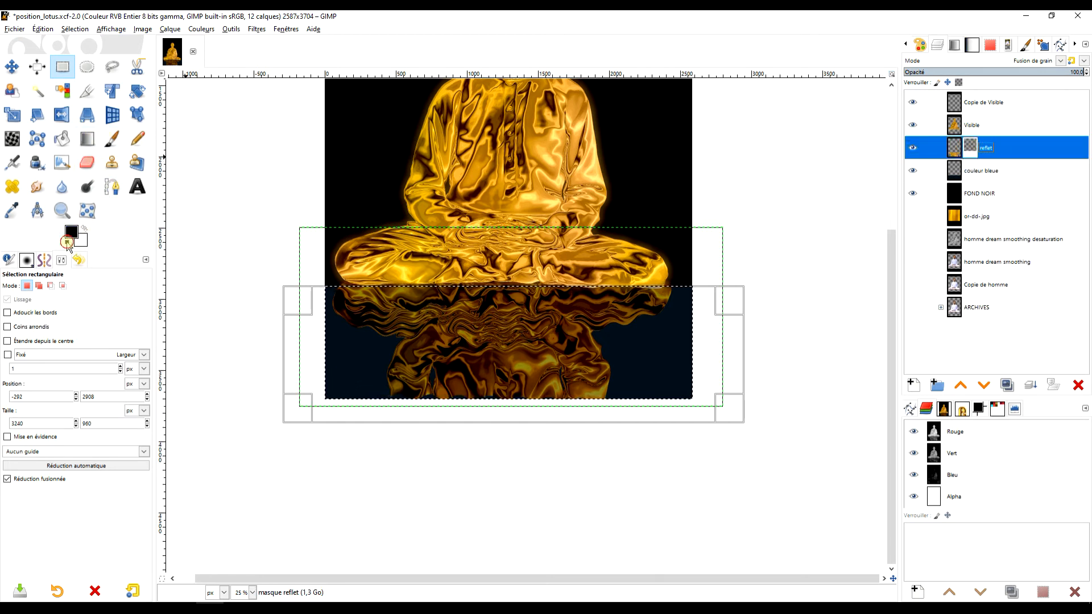
pyautogui.click(88, 140)
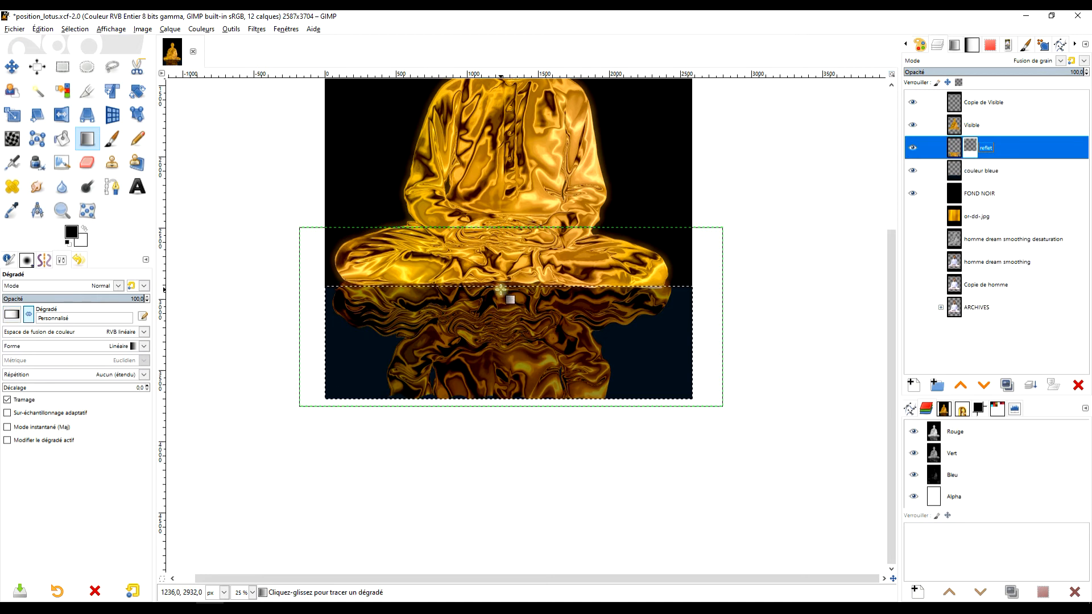
pyautogui.moveTo(500, 289); pyautogui.dragTo(499, 401)
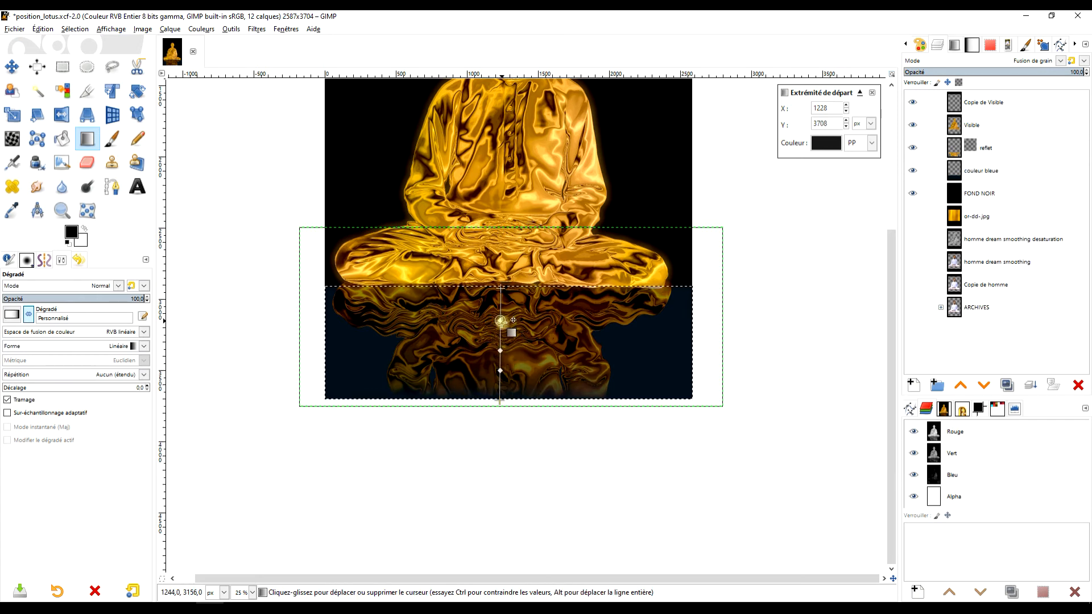
# Shift the mask gradient's three stops up towards the leg line and move its start endpoint to X 1232, Y 3692
pyautogui.moveTo(500, 320); pyautogui.dragTo(501, 308)
pyautogui.moveTo(500, 351); pyautogui.dragTo(501, 327)
pyautogui.moveTo(500, 371); pyautogui.dragTo(500, 339)
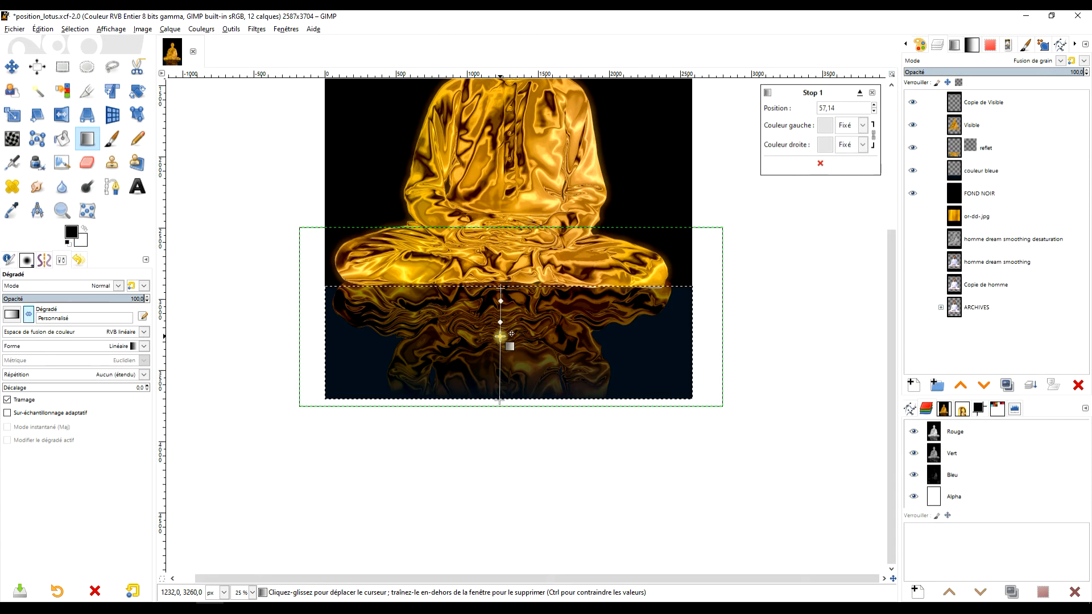
pyautogui.moveTo(500, 322); pyautogui.dragTo(499, 321)
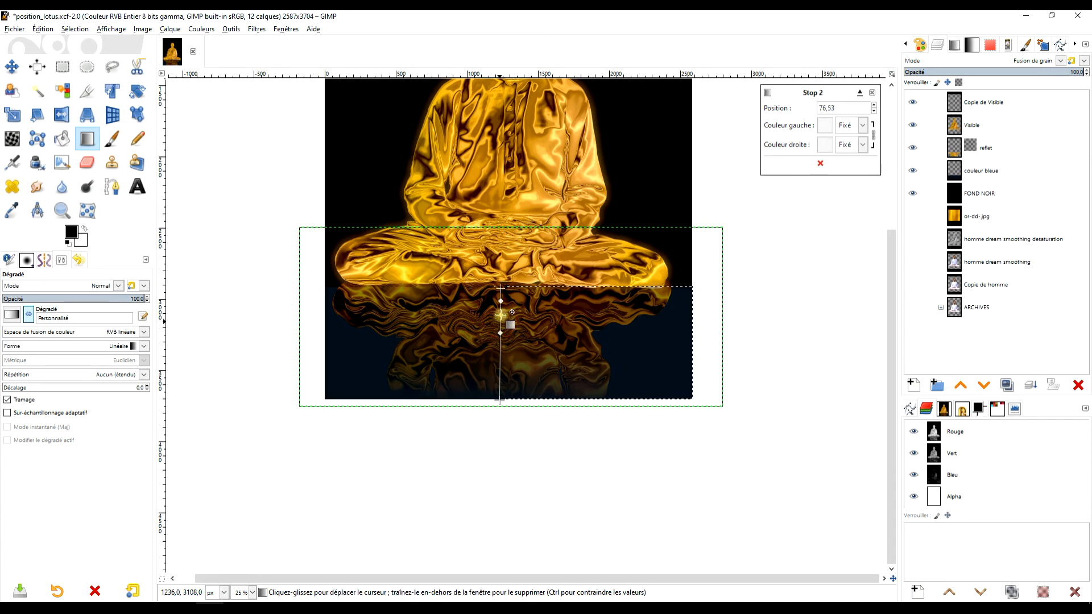
pyautogui.moveTo(500, 401)
pyautogui.mouseDown()
pyautogui.moveTo(507, 389)
pyautogui.moveTo(499, 395)
pyautogui.mouseUp()
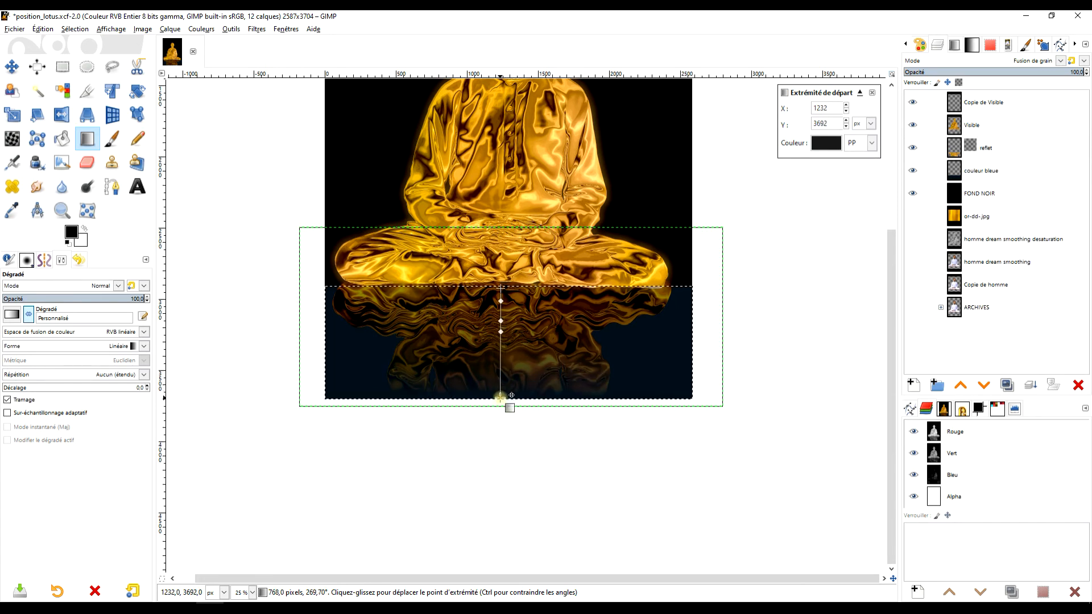
# Fine-tune the gradient stops to 96.88, 75.52 and 72.92, apply the gradient and clear the selection
pyautogui.click(500, 314)
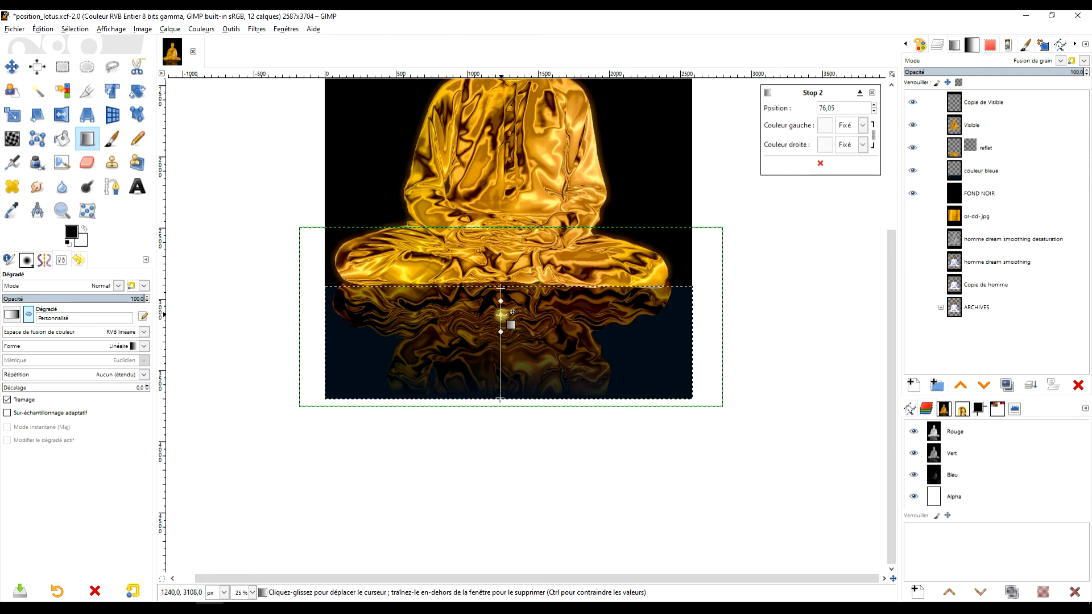
pyautogui.moveTo(500, 300); pyautogui.dragTo(500, 295)
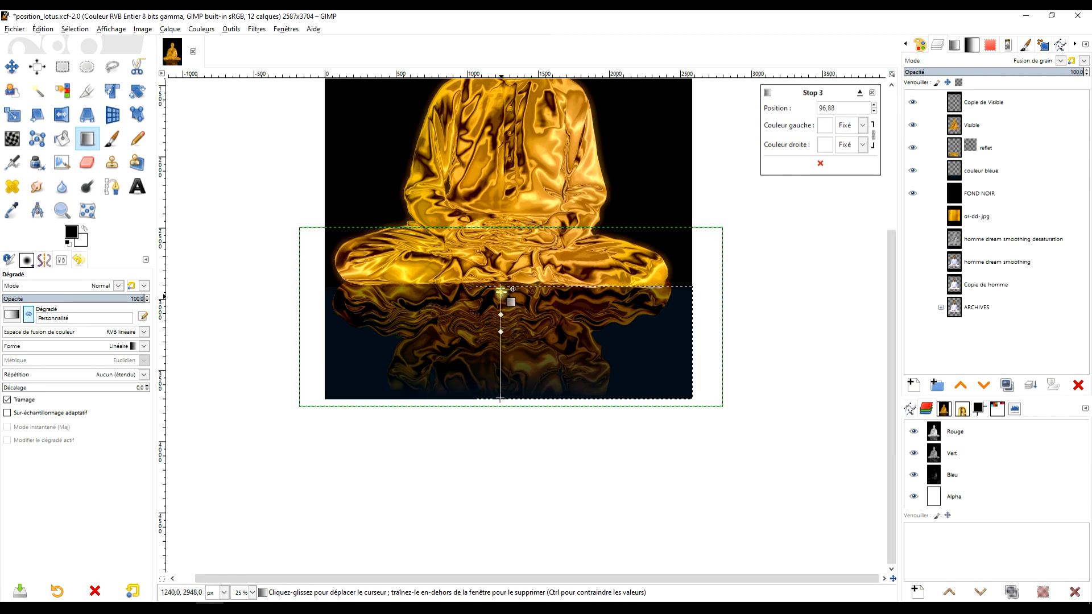
pyautogui.click(500, 315)
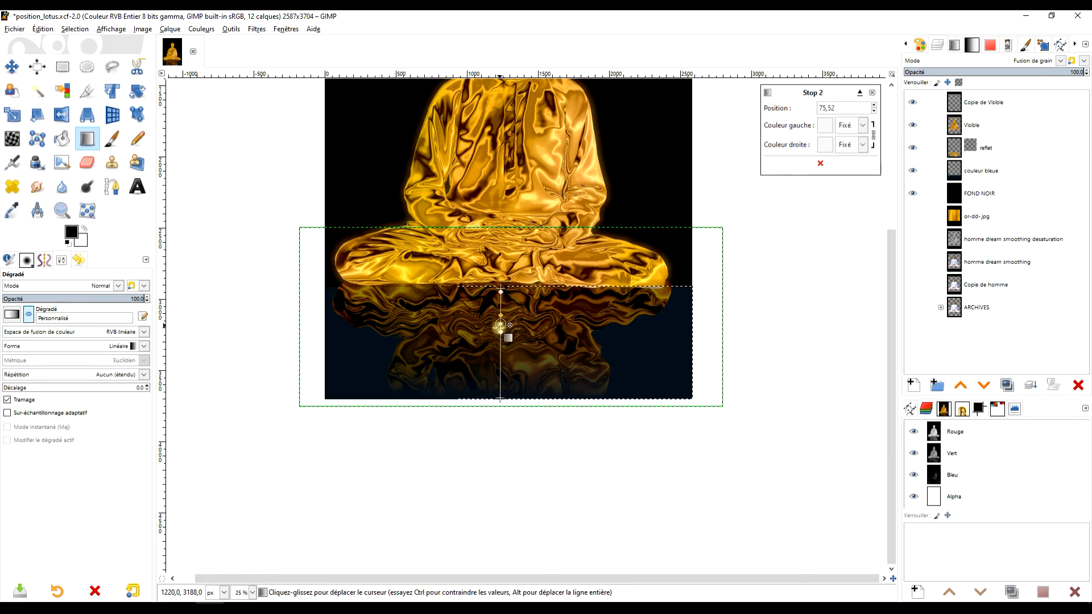
pyautogui.click(500, 321)
pyautogui.moveTo(500, 321); pyautogui.dragTo(501, 318)
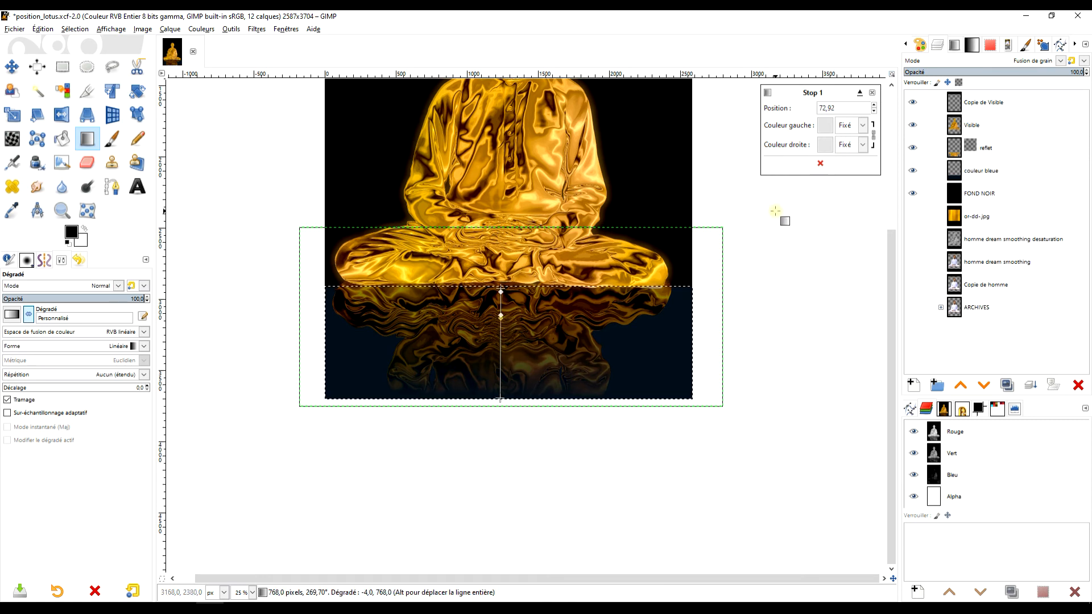
pyautogui.press('Return')
pyautogui.press('r')
pyautogui.click(728, 158)
# Check the Copie de Visible layer by toggling its visibility and rename it aura
pyautogui.moveTo(778, 155); pyautogui.dragTo(743, 231)
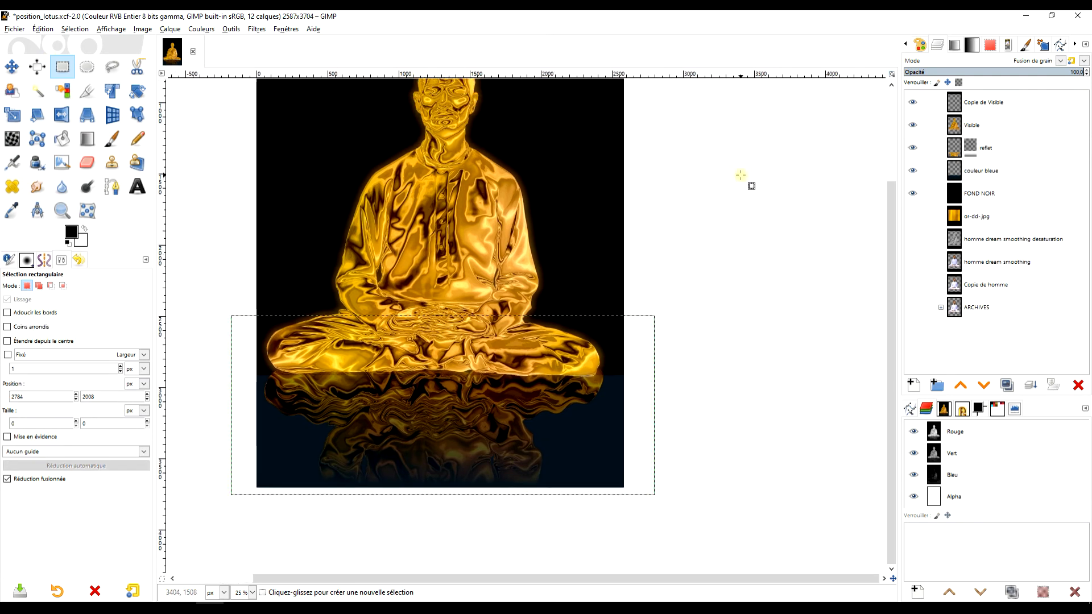
pyautogui.click(987, 123)
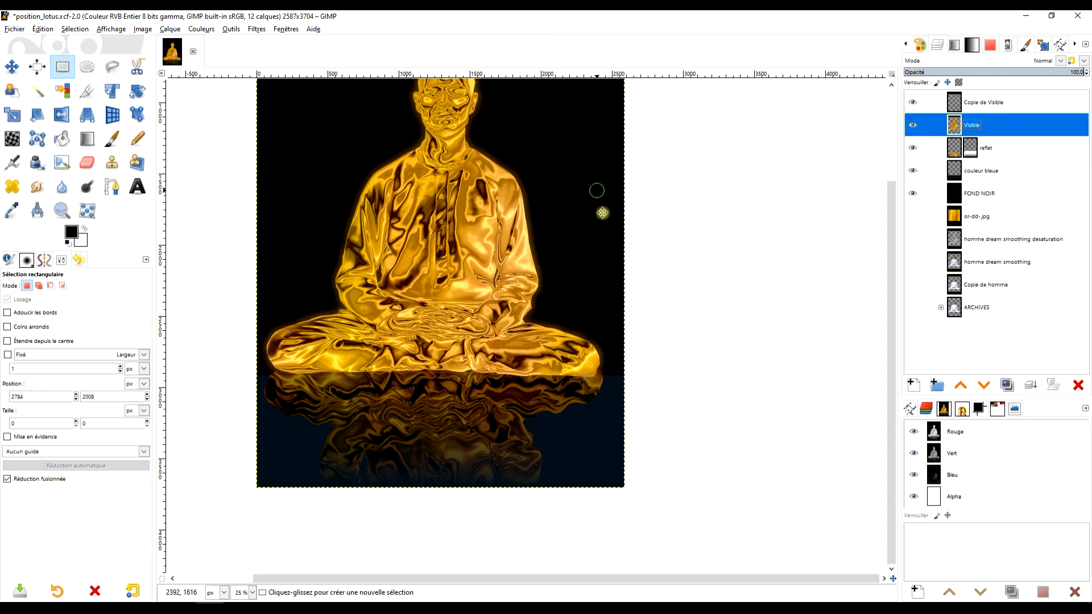
pyautogui.moveTo(597, 194); pyautogui.dragTo(617, 245)
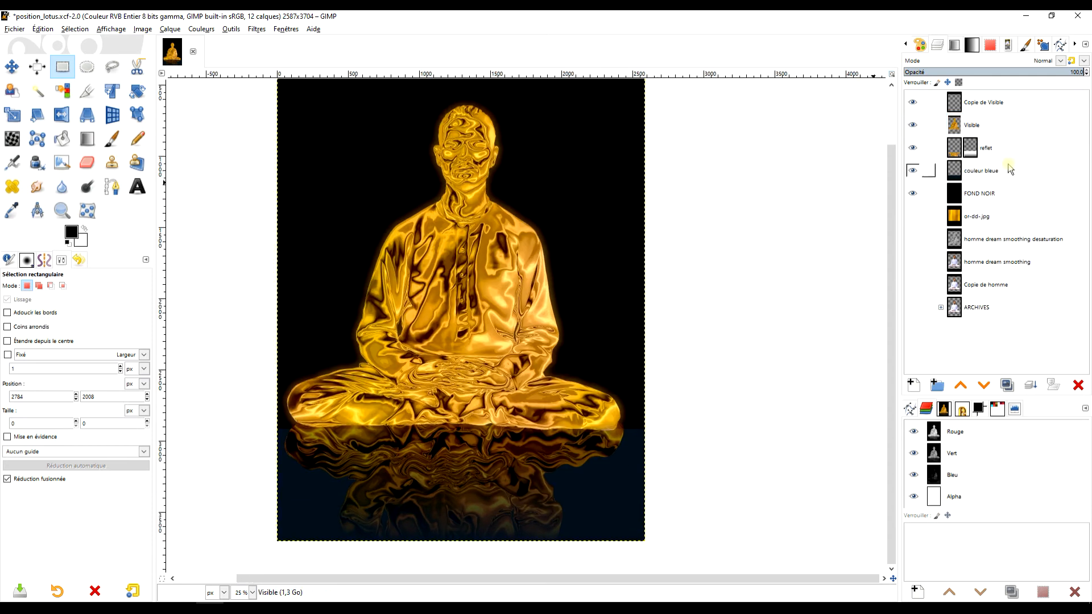
pyautogui.moveTo(621, 159); pyautogui.dragTo(629, 247)
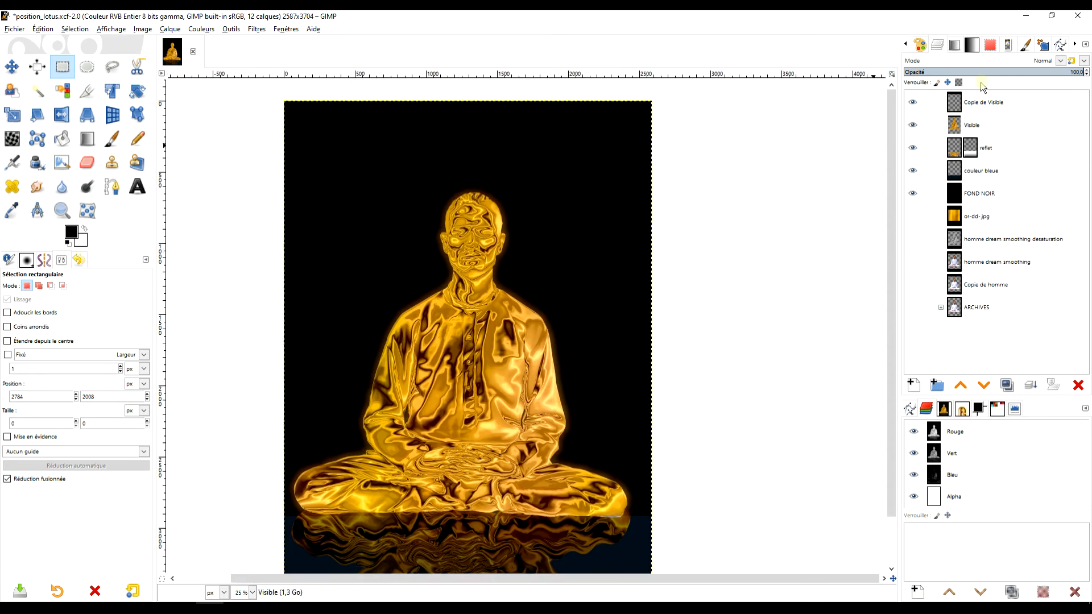
pyautogui.click(990, 105)
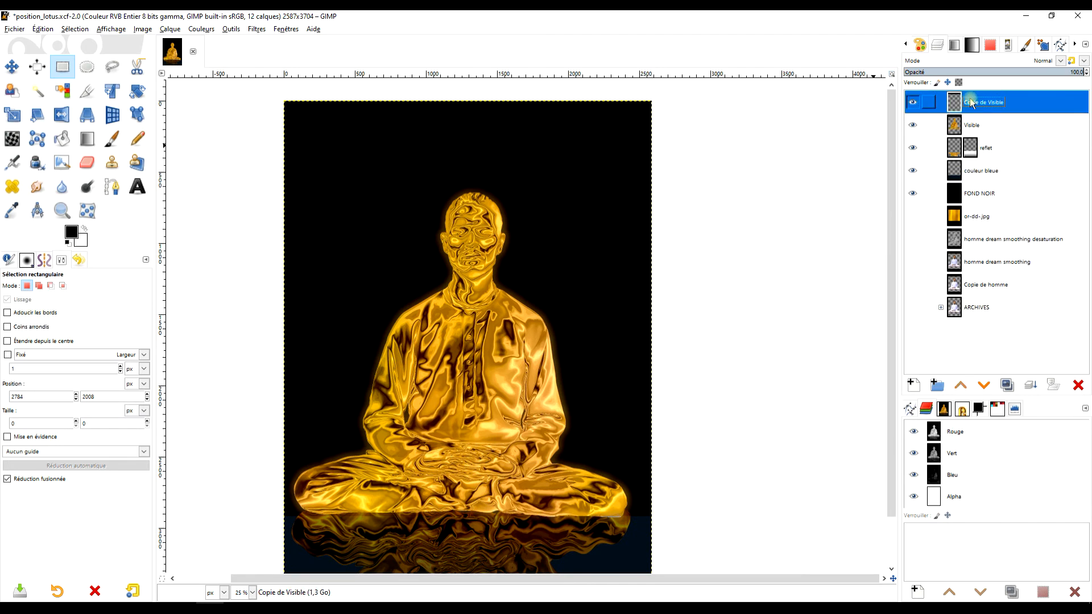
pyautogui.click(912, 102)
pyautogui.click(912, 102)
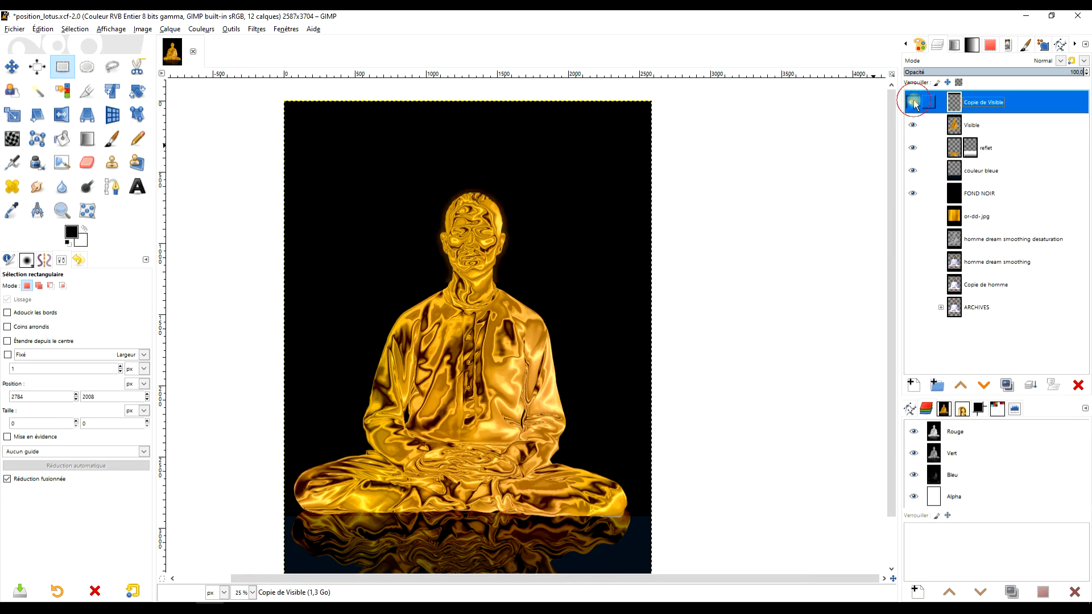
pyautogui.doubleClick(975, 103)
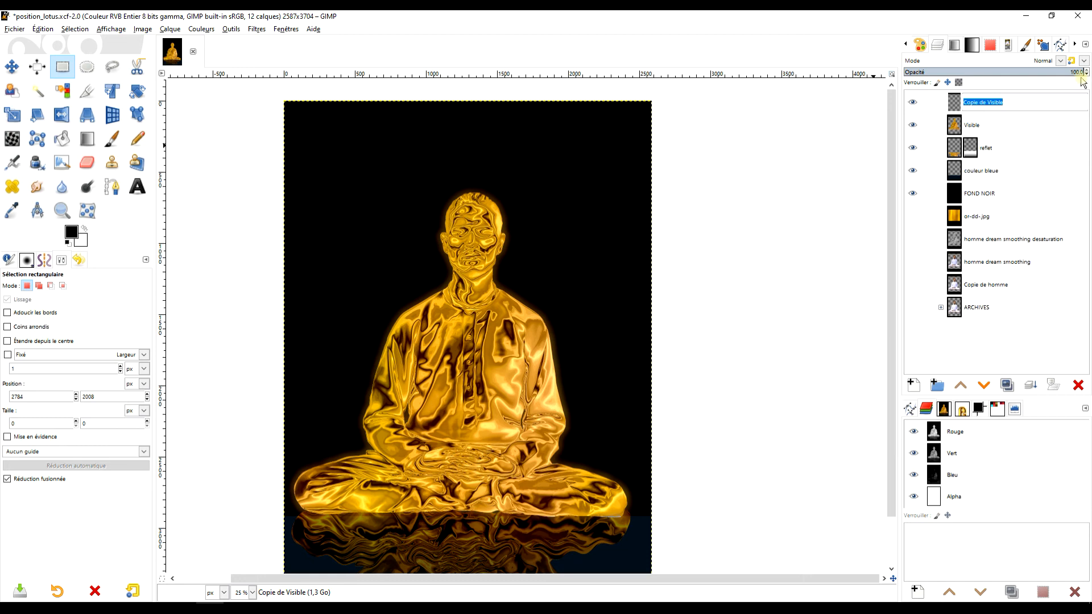
pyautogui.write('aura')
pyautogui.press('Return')
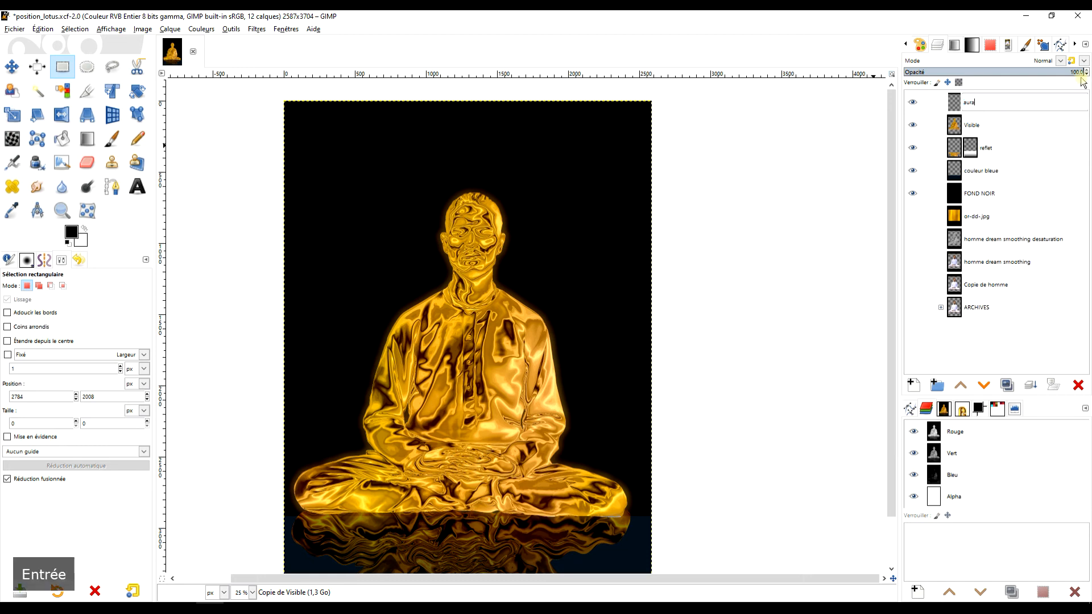
# Check the Visible layer by toggling its visibility and rename it statue
pyautogui.click(995, 125)
pyautogui.click(912, 125)
pyautogui.click(912, 125)
pyautogui.doubleClick(996, 126)
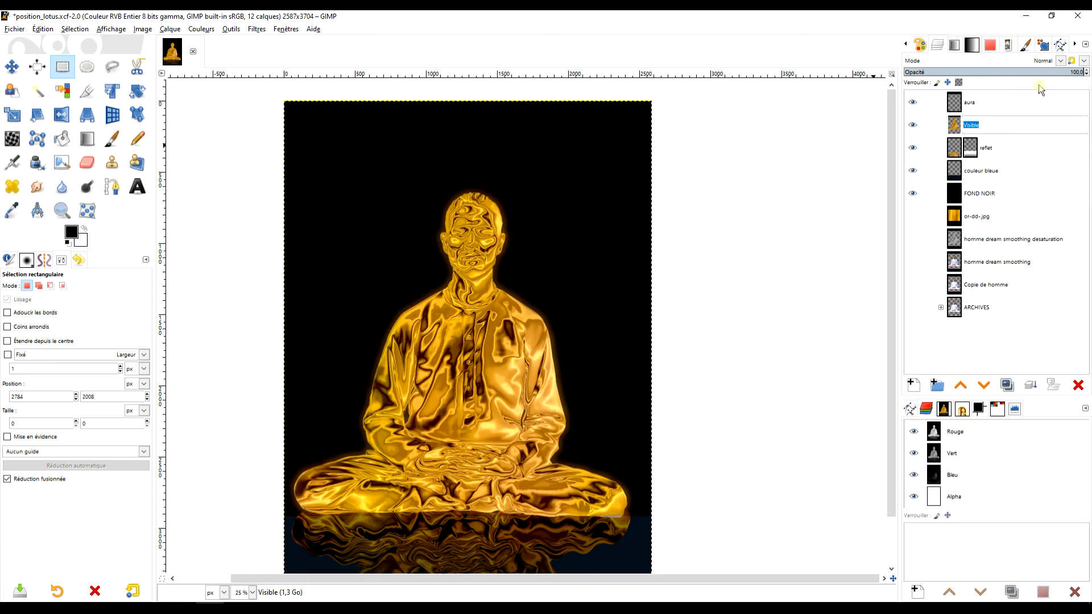
pyautogui.write('a')
pyautogui.press('Return')
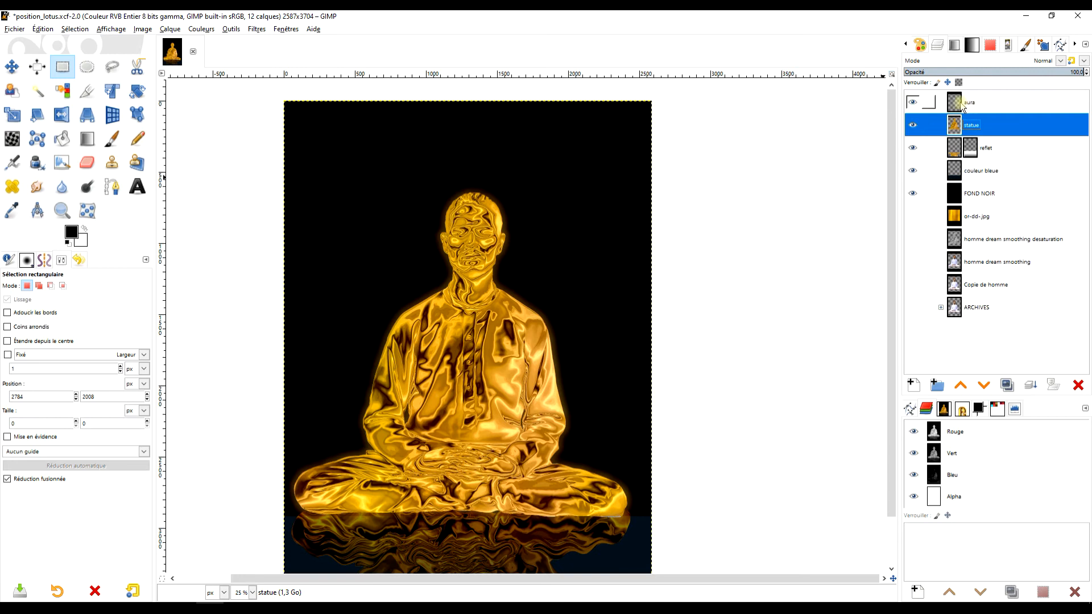
# Delete the strip above the head on the aura layer using a rectangular selection of about 3332 x 500 px, then deselect
pyautogui.click(993, 105)
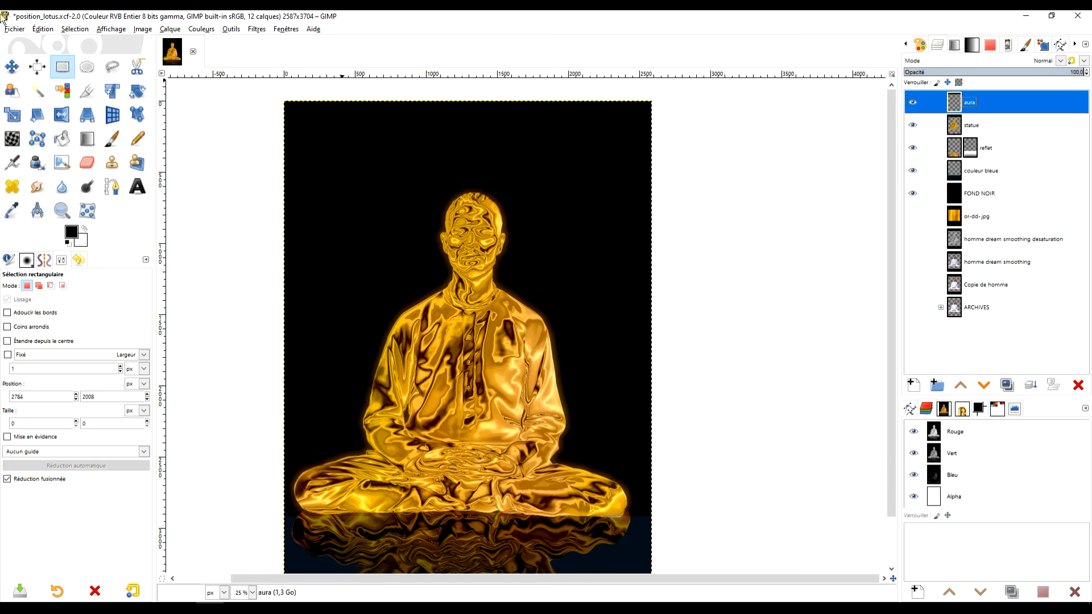
pyautogui.moveTo(266, 90); pyautogui.dragTo(740, 162)
pyautogui.click(937, 108)
pyautogui.press('Delete')
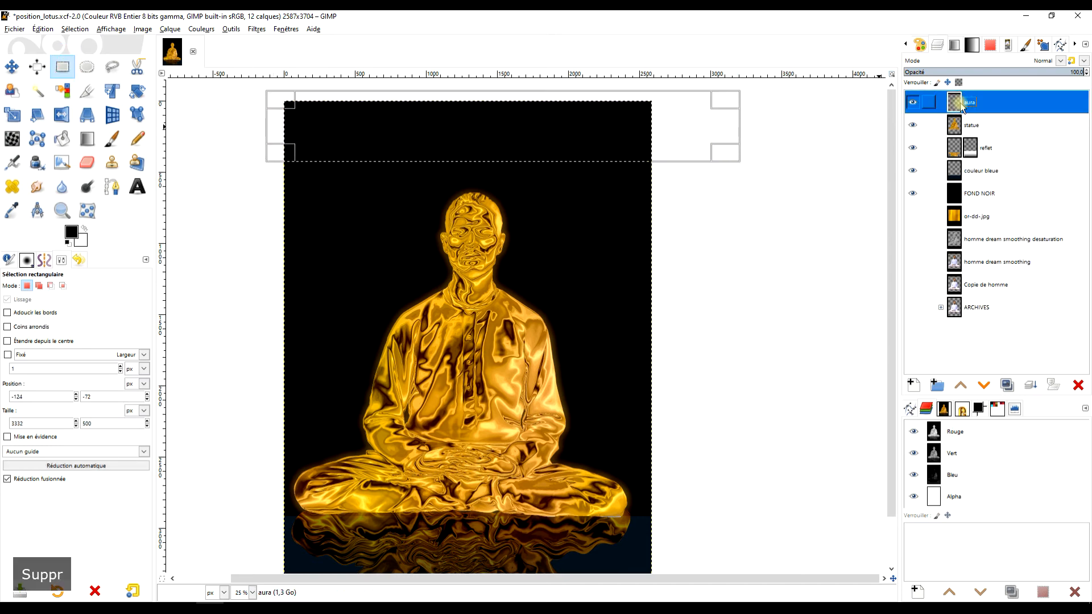
pyautogui.click(773, 189)
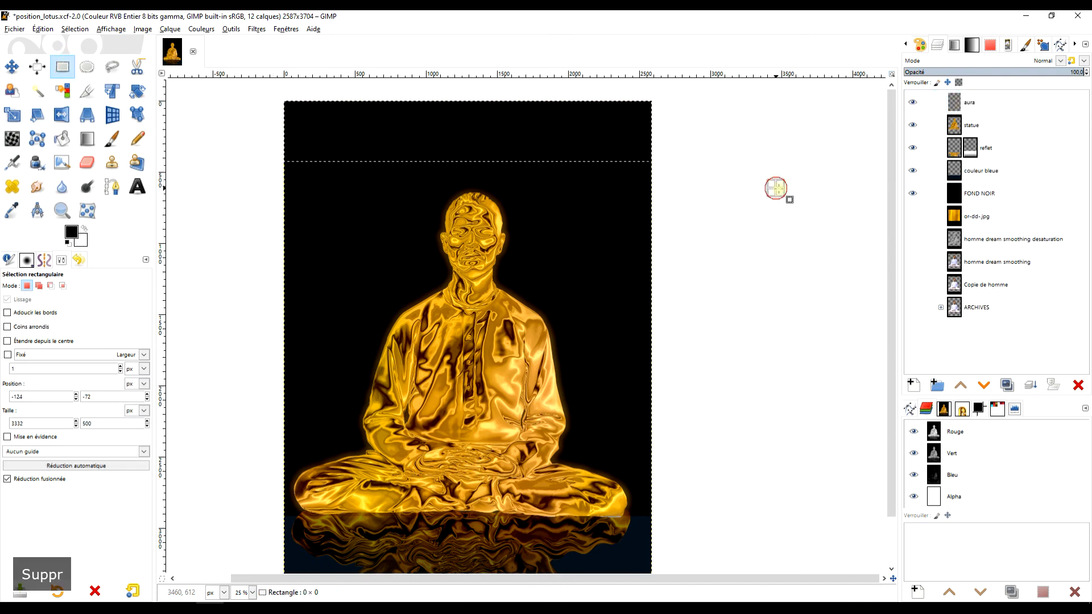
# Duplicate the aura layer and select the copy
pyautogui.click(1006, 386)
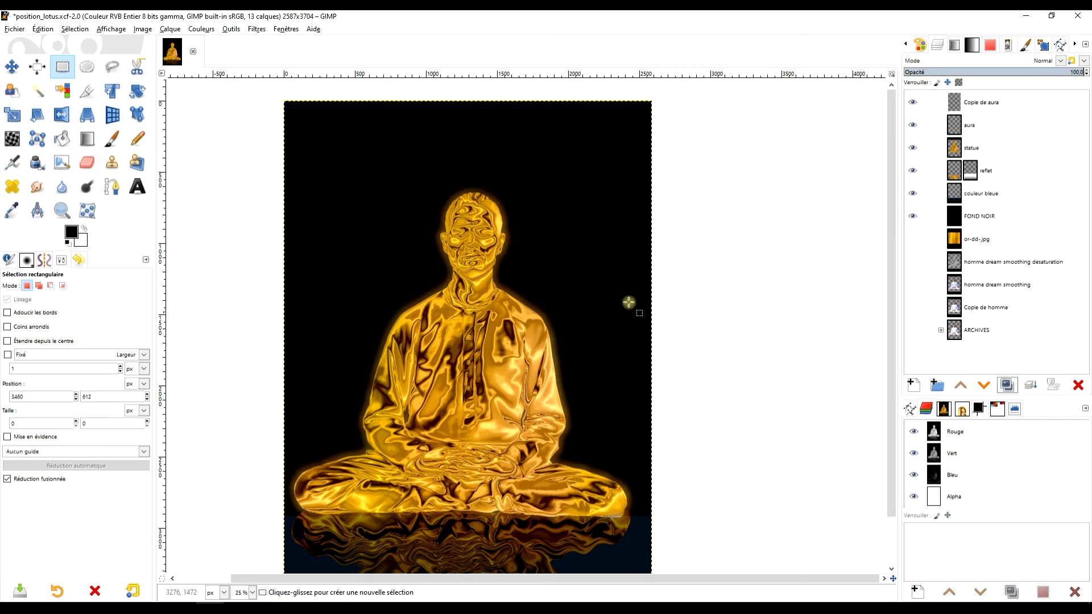
pyautogui.doubleClick(998, 102)
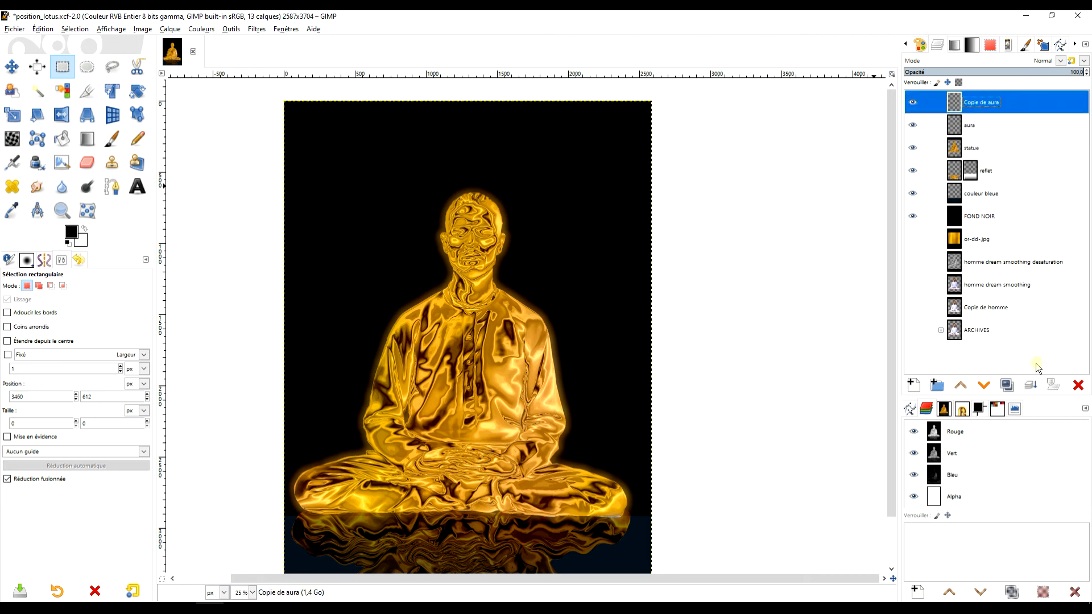
# Merge the aura copy down into the aura layer and save the image
pyautogui.click(1029, 386)
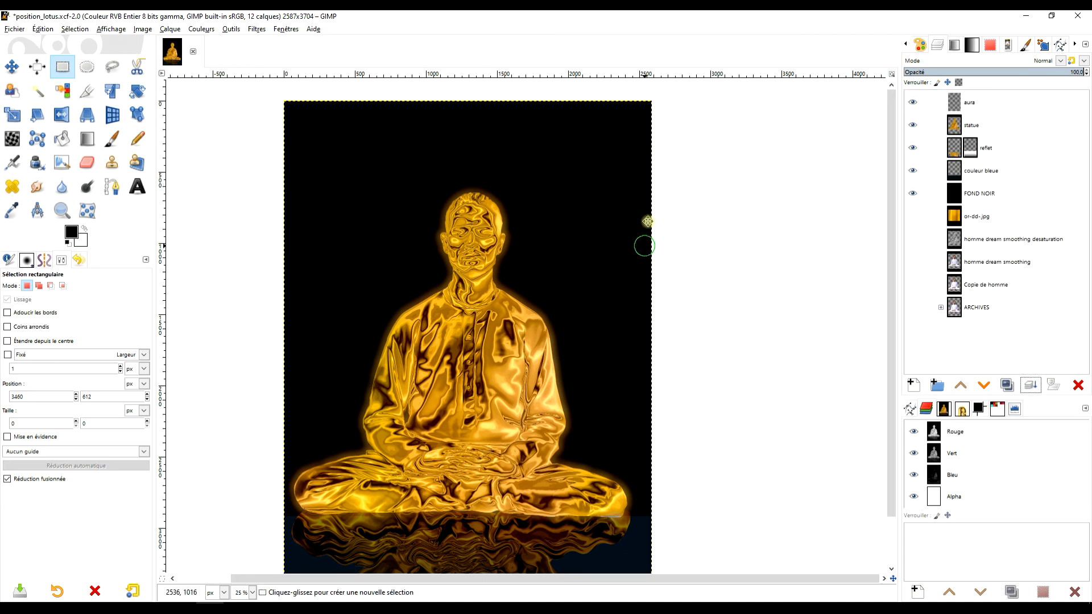
pyautogui.scroll(-2, 645, 231)
pyautogui.click(9, 30)
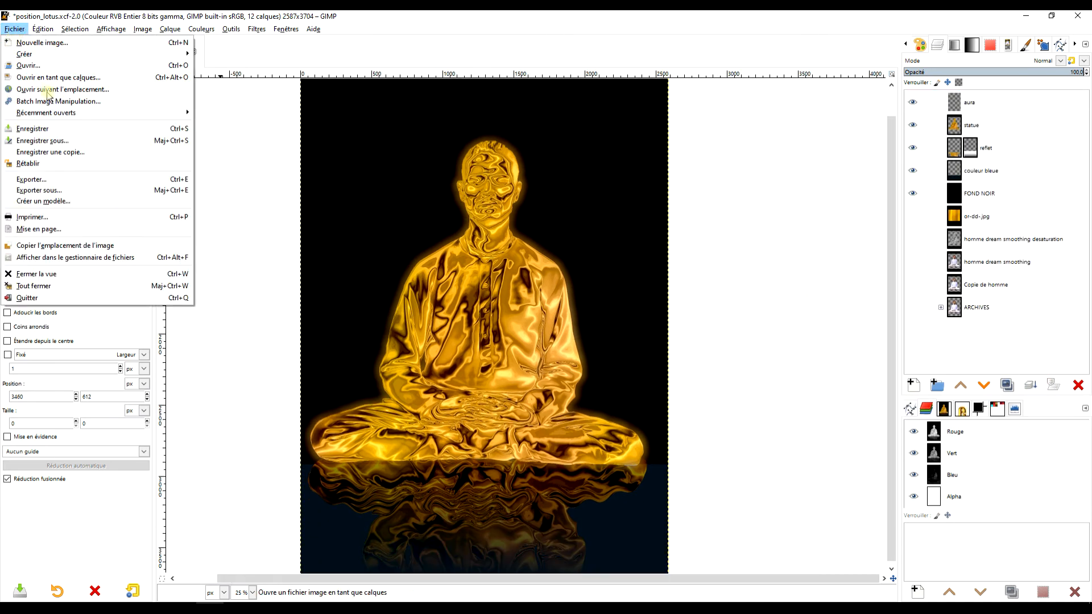
pyautogui.click(60, 130)
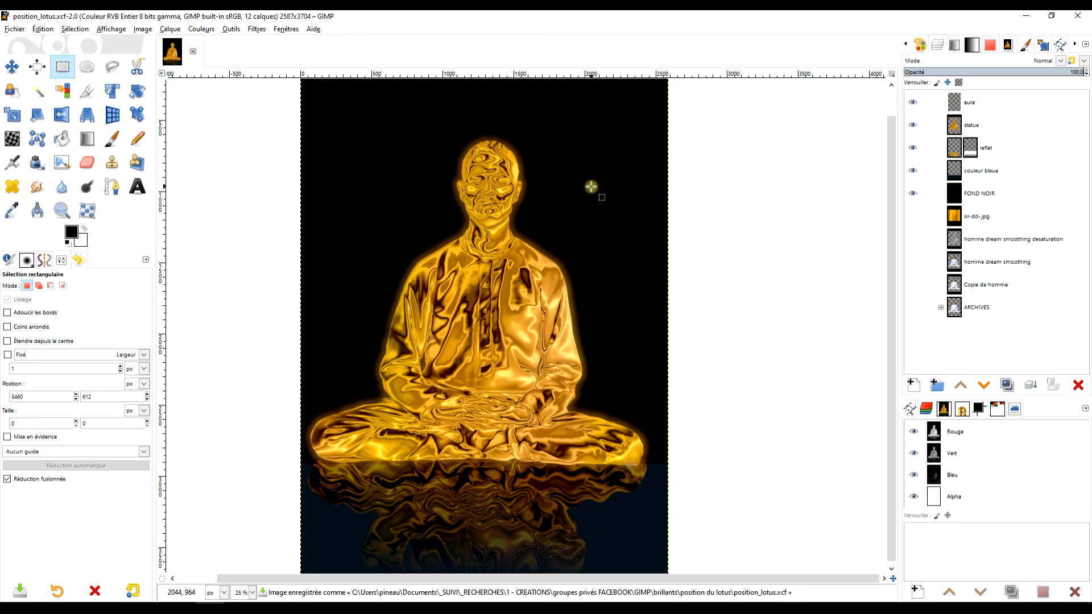
pyautogui.scroll(3, 684, 216)
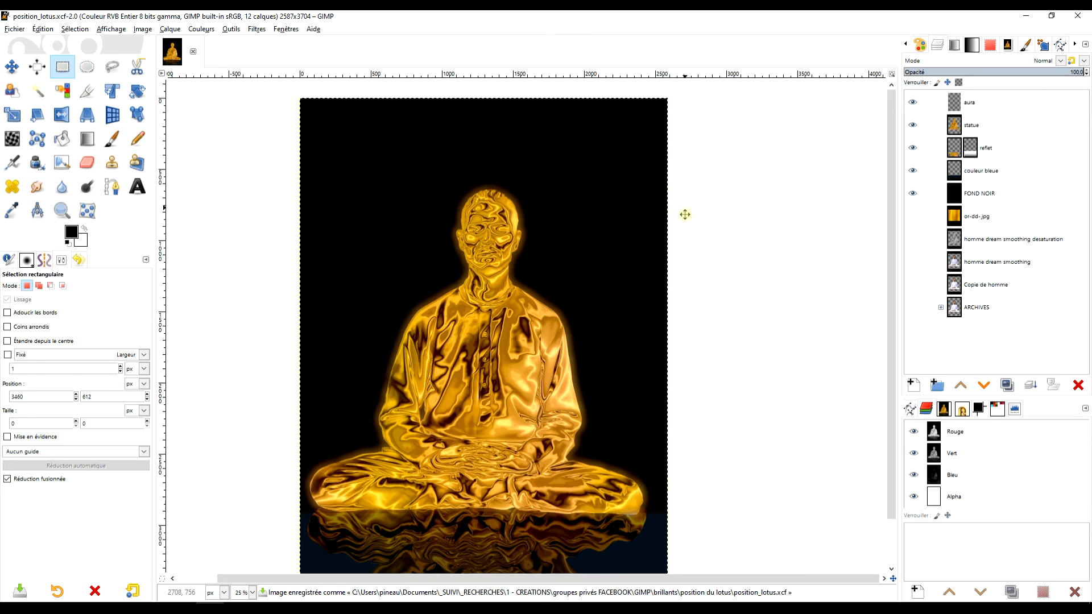
# Set the text colour to white (ffffff) and draw a wide text box across the black area above the head
pyautogui.click(137, 186)
pyautogui.click(59, 363)
pyautogui.moveTo(93, 323); pyautogui.dragTo(5, 208)
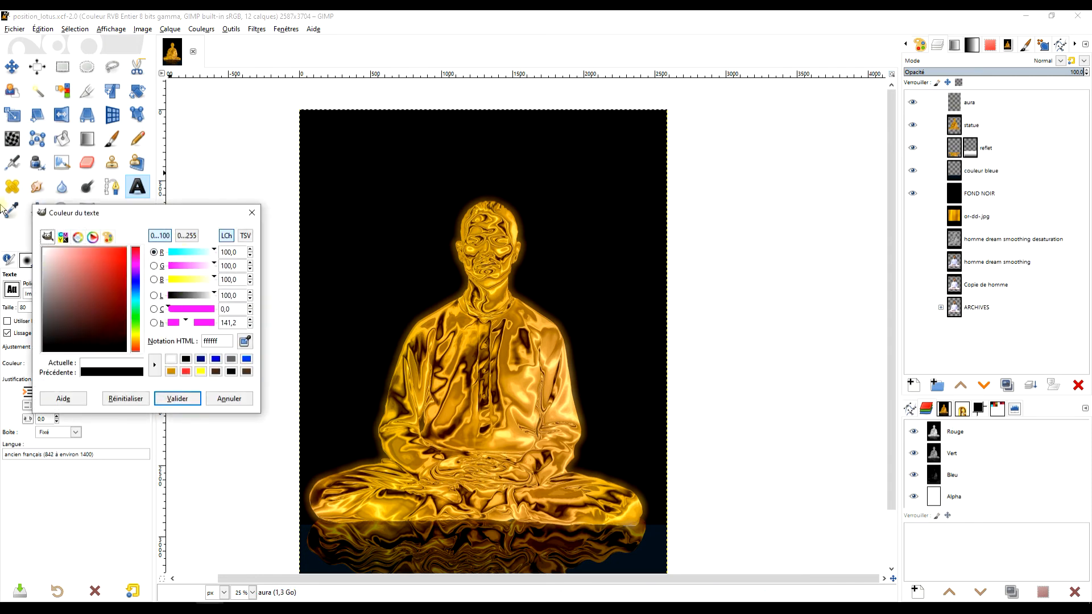
pyautogui.click(181, 393)
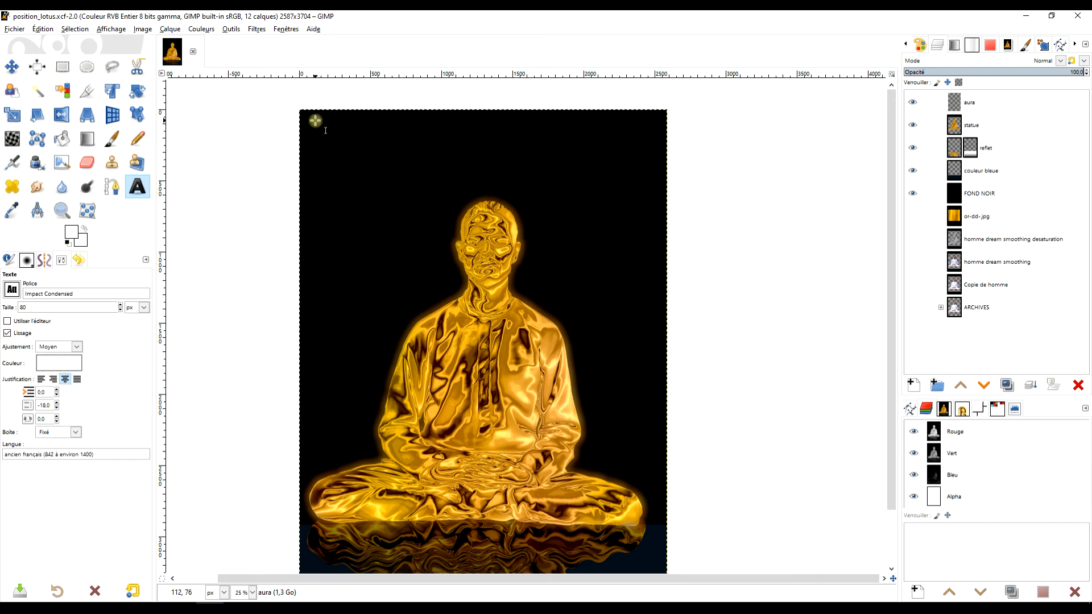
pyautogui.moveTo(310, 120); pyautogui.dragTo(654, 170)
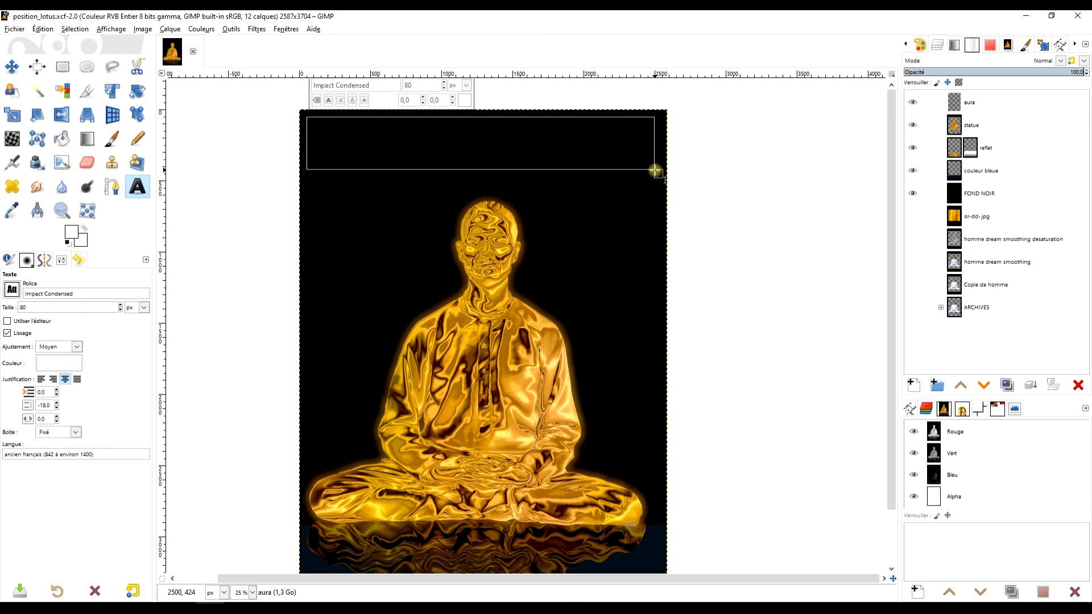
pyautogui.press('capslock')
pyautogui.write('rESTERZ')
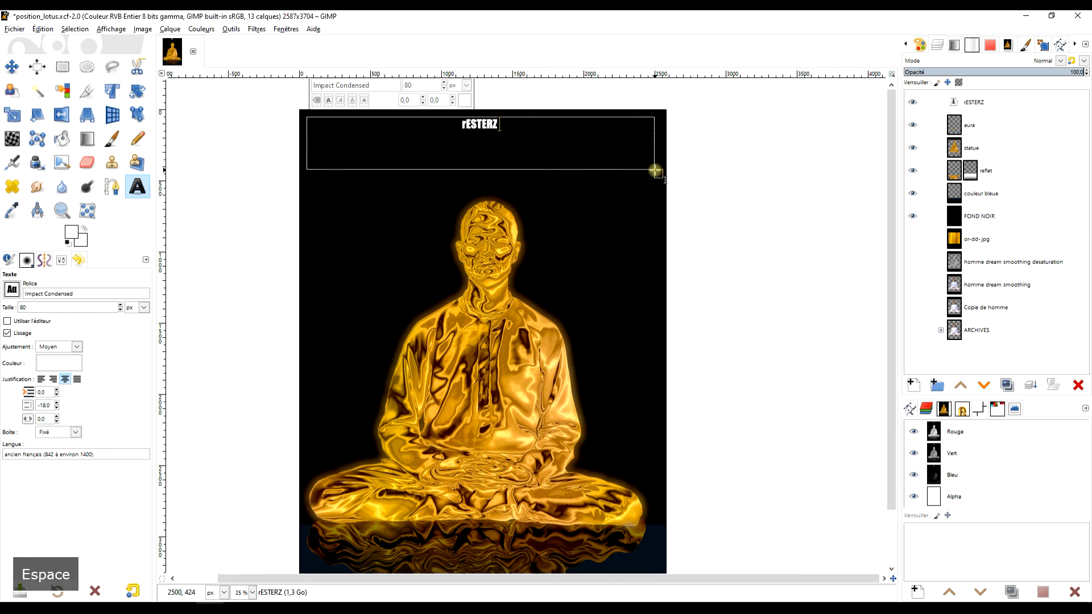
pyautogui.press('BackSpace')
pyautogui.press('BackSpace')
pyautogui.press('BackSpace')
pyautogui.press('BackSpace')
pyautogui.press('BackSpace')
pyautogui.press('BackSpace')
pyautogui.press('BackSpace')
pyautogui.press('BackSpace')
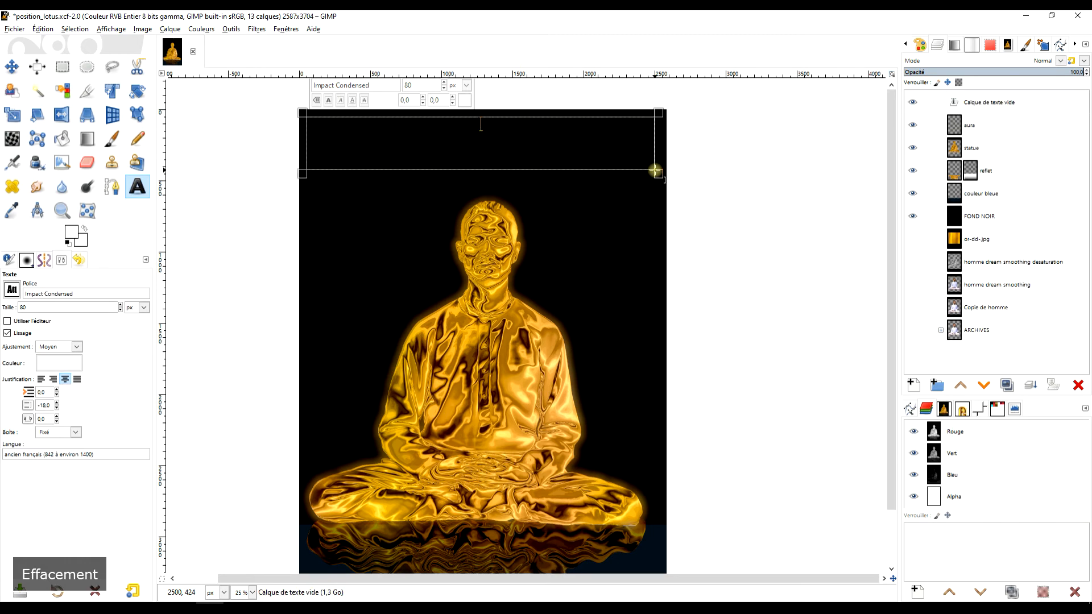
pyautogui.write('Res')
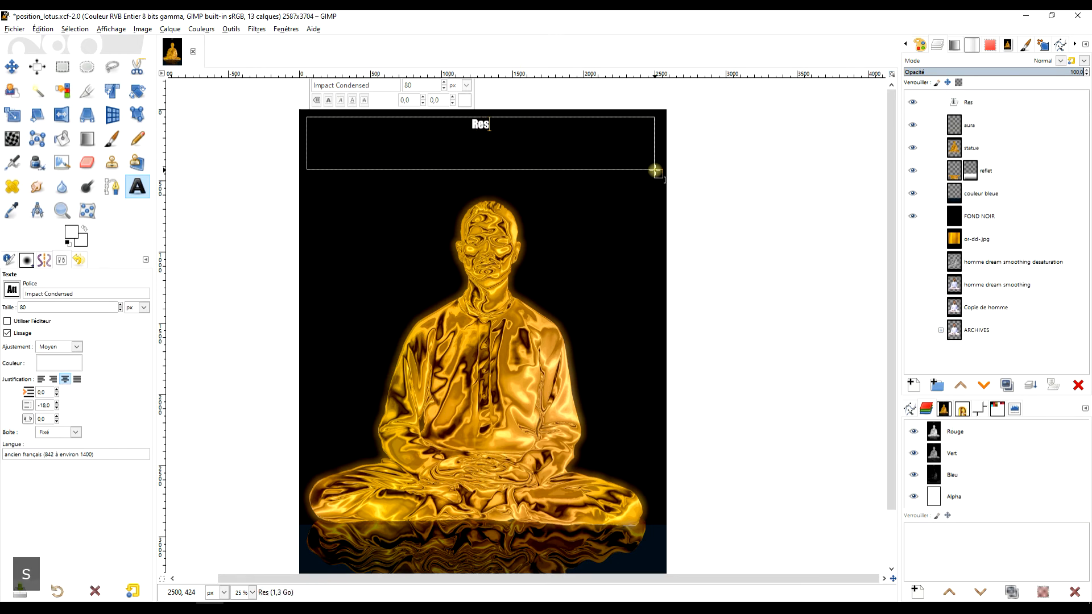
pyautogui.write('tez')
pyautogui.press('BackSpace')
pyautogui.press('BackSpace')
pyautogui.press('BackSpace')
pyautogui.press('BackSpace')
pyautogui.press('BackSpace')
pyautogui.press('BackSpace')
# Enter the caption "RESTEZ SEREIN JUSQU'A LA DIN D'UNE CRISE." in the text box above the head
pyautogui.press('capslock')
pyautogui.write('RESTEZ ')
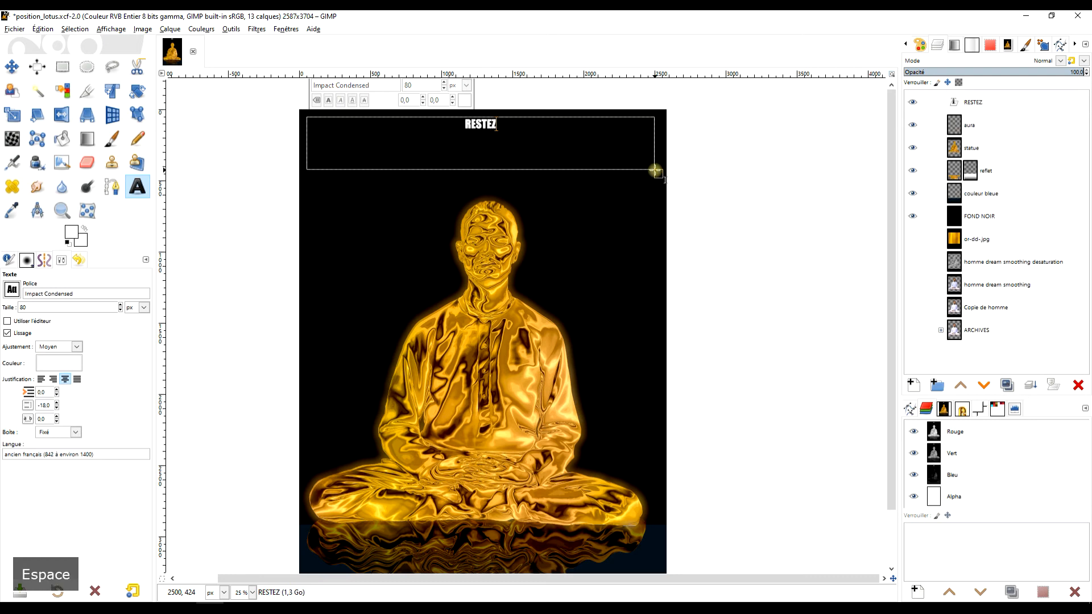
pyautogui.write('SE')
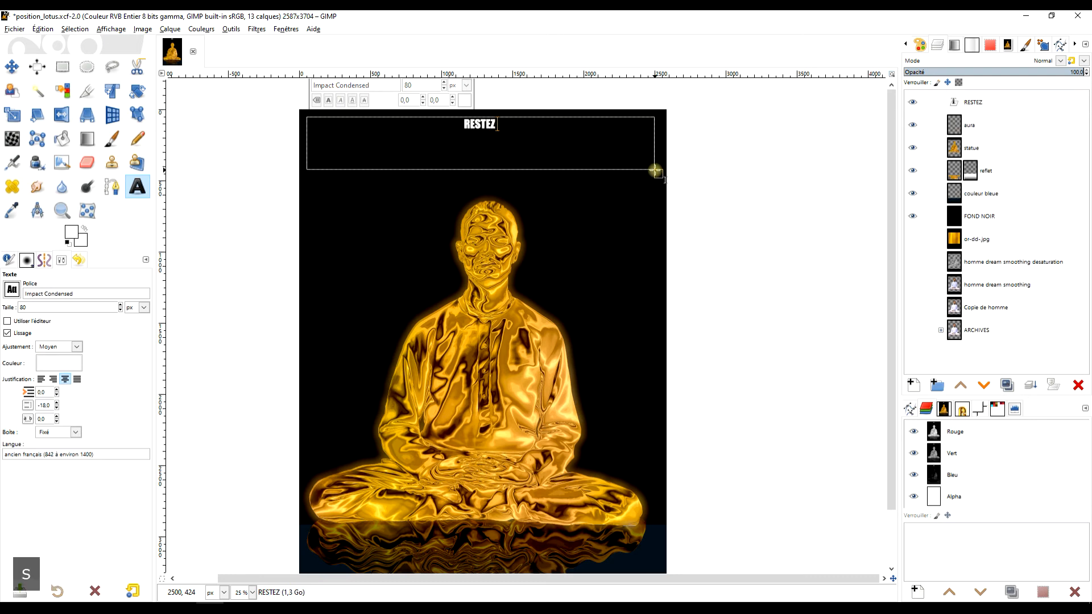
pyautogui.write('REIN J')
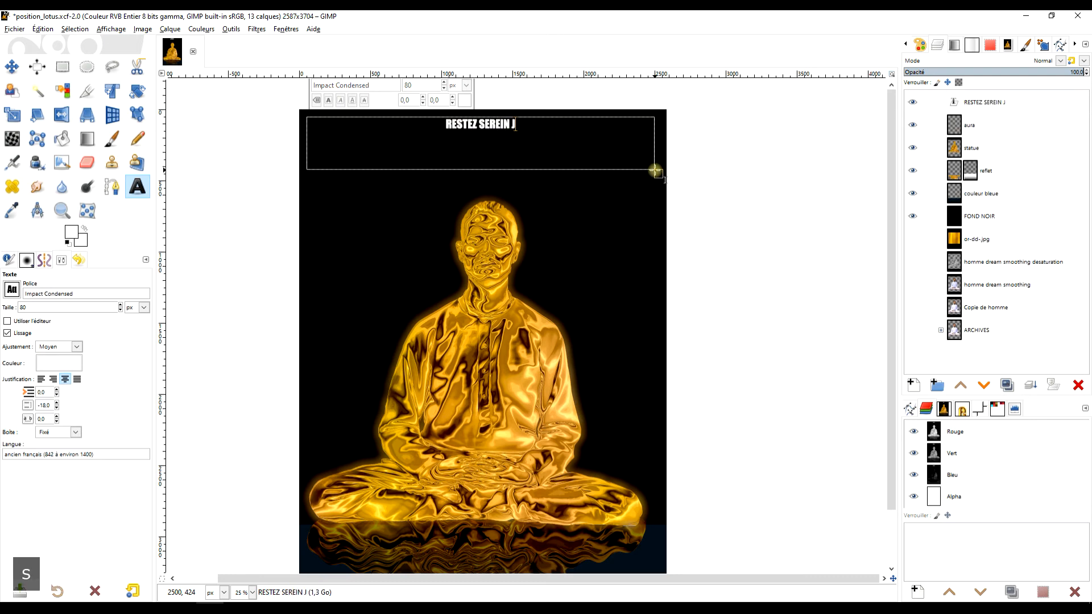
pyautogui.write("USQU'A ")
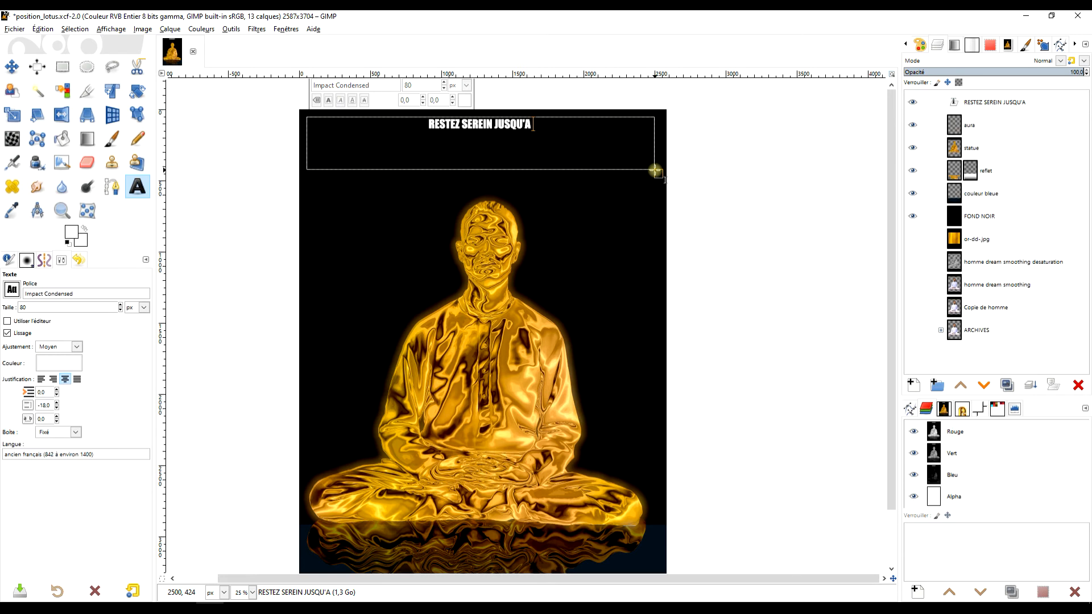
pyautogui.write('LA DIN')
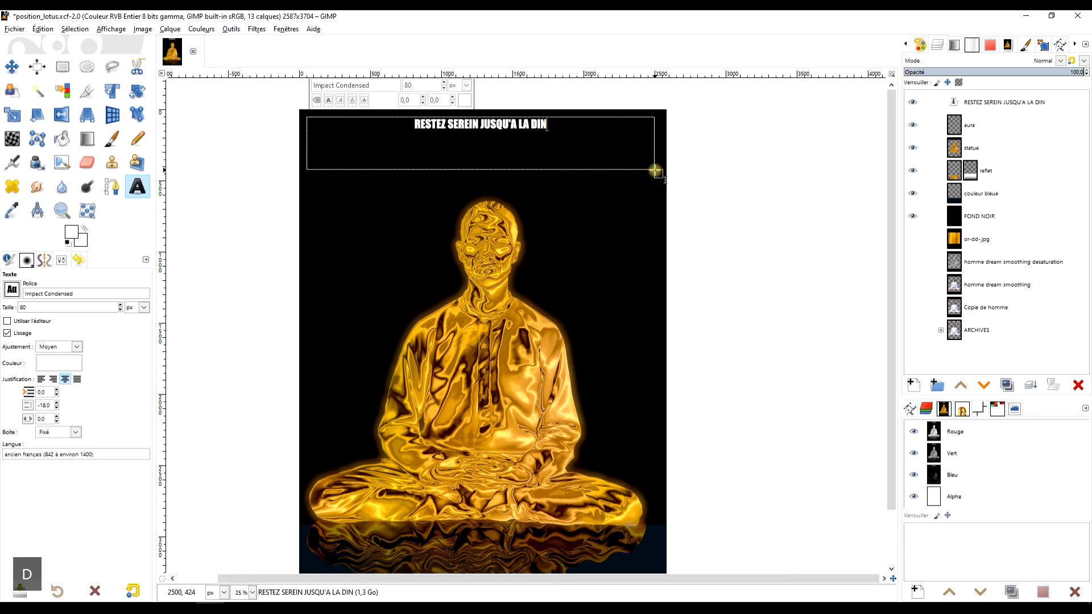
pyautogui.write(" D'UNE CRISE;")
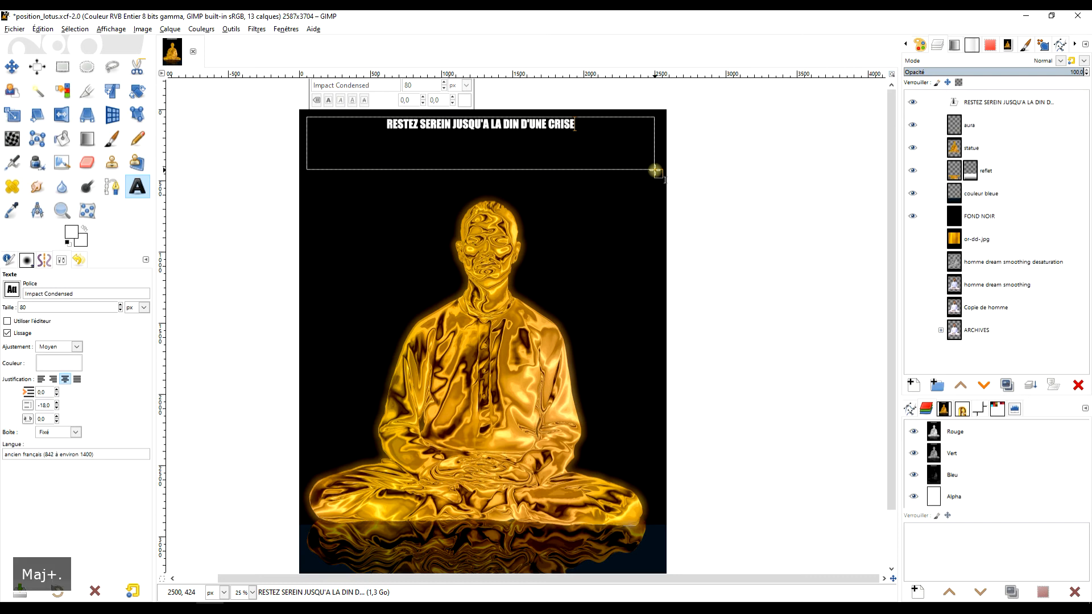
pyautogui.press('BackSpace')
pyautogui.press('capslock')
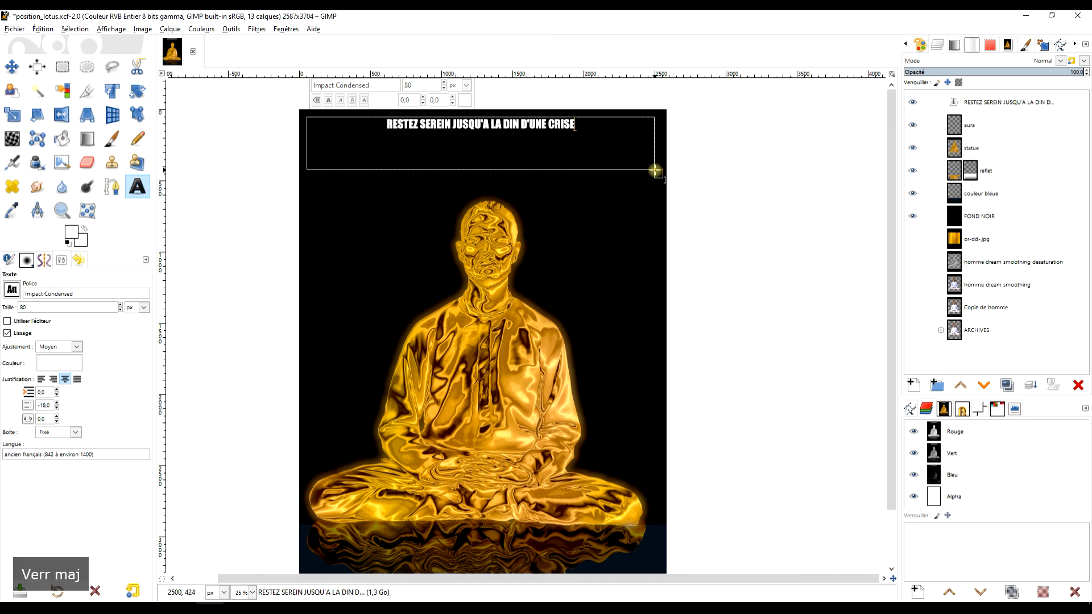
pyautogui.write('.')
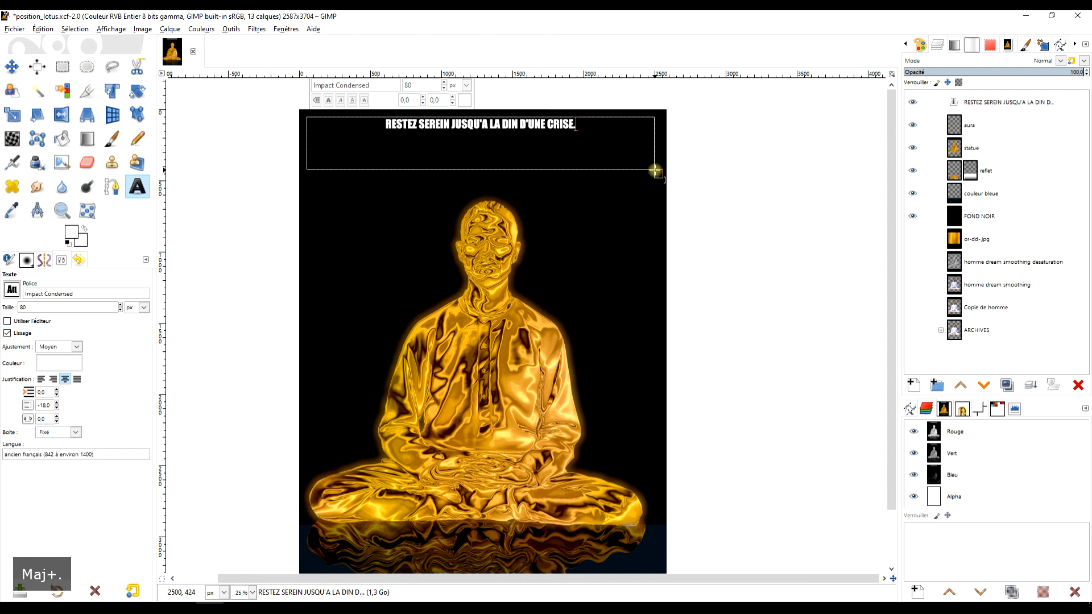
# Enlarge the whole caption to 139 px and widen its text box slightly
pyautogui.hotkey('ctrl', 'a')
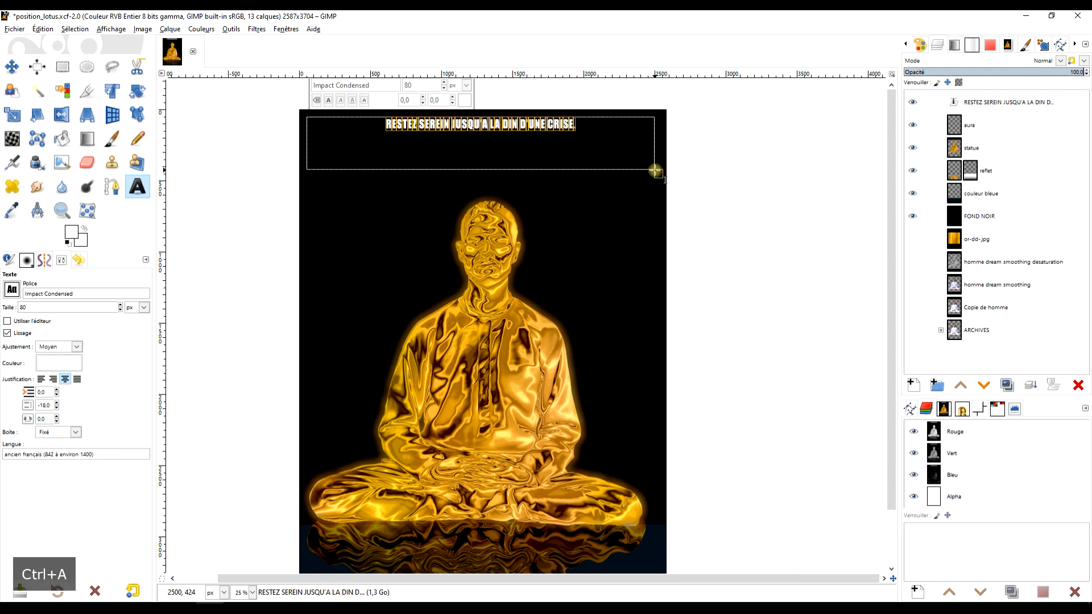
pyautogui.click(443, 83)
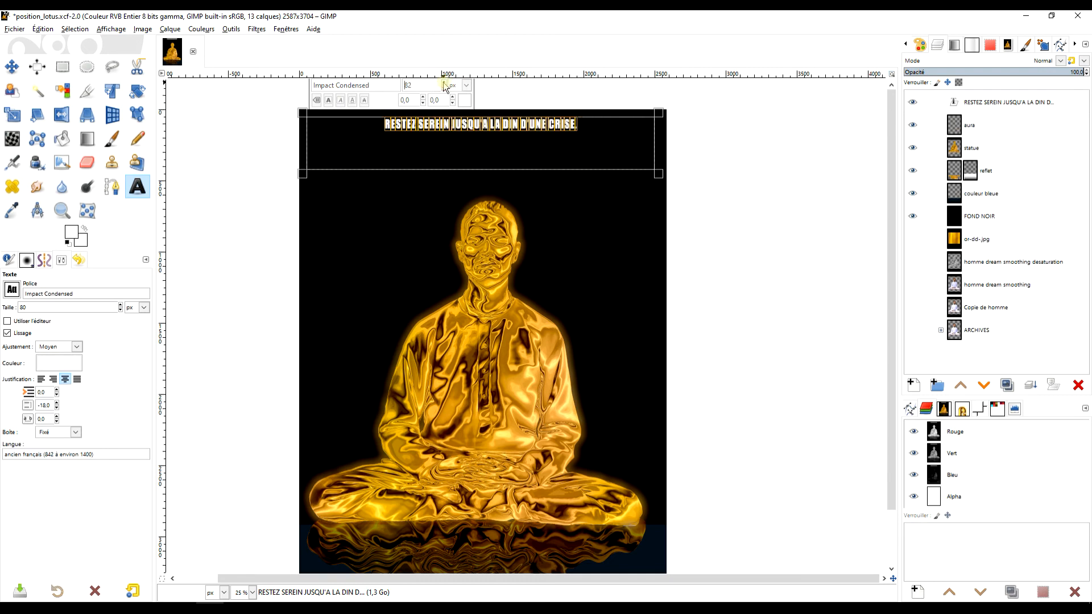
pyautogui.click(444, 82)
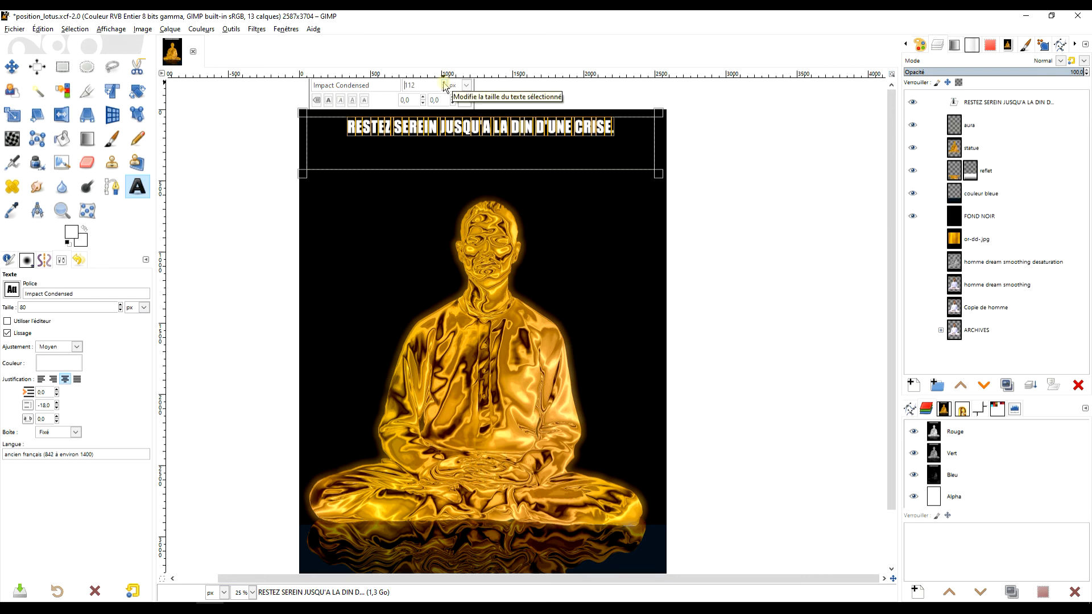
pyautogui.click(443, 83)
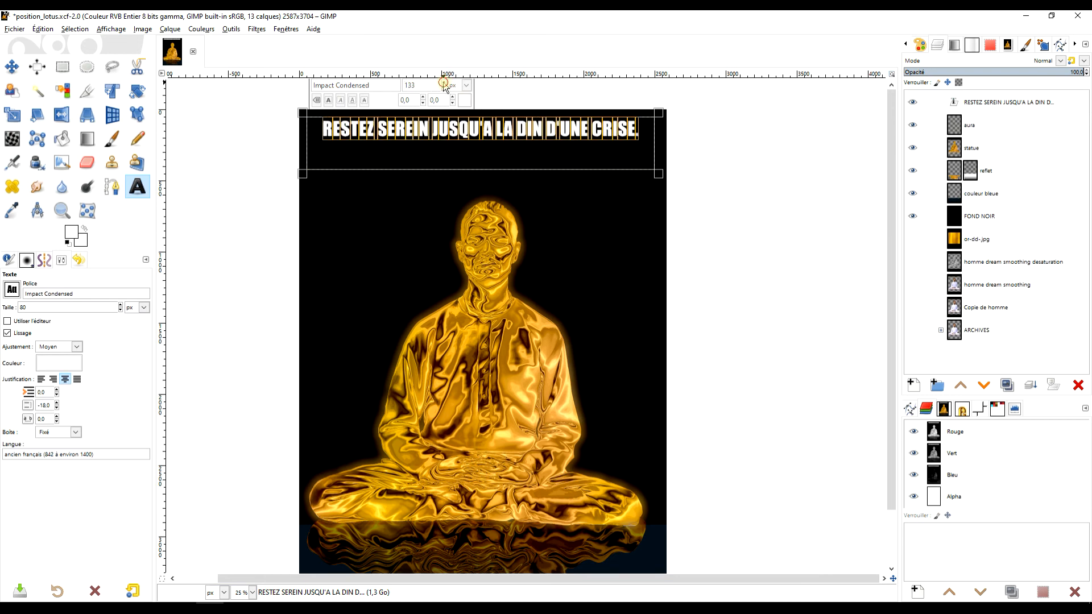
pyautogui.click(443, 82)
pyautogui.click(444, 83)
pyautogui.click(444, 83)
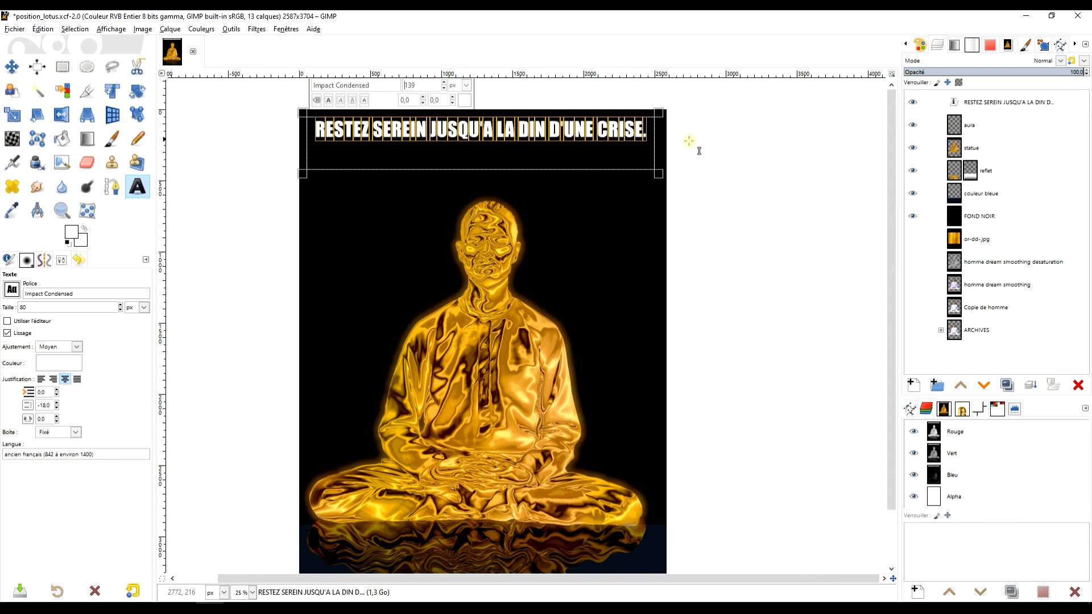
pyautogui.moveTo(666, 149); pyautogui.dragTo(677, 156)
# Move the caption slightly down from the canvas's upper edge and narrow its text box a little to centre the text
pyautogui.moveTo(405, 162); pyautogui.dragTo(405, 175)
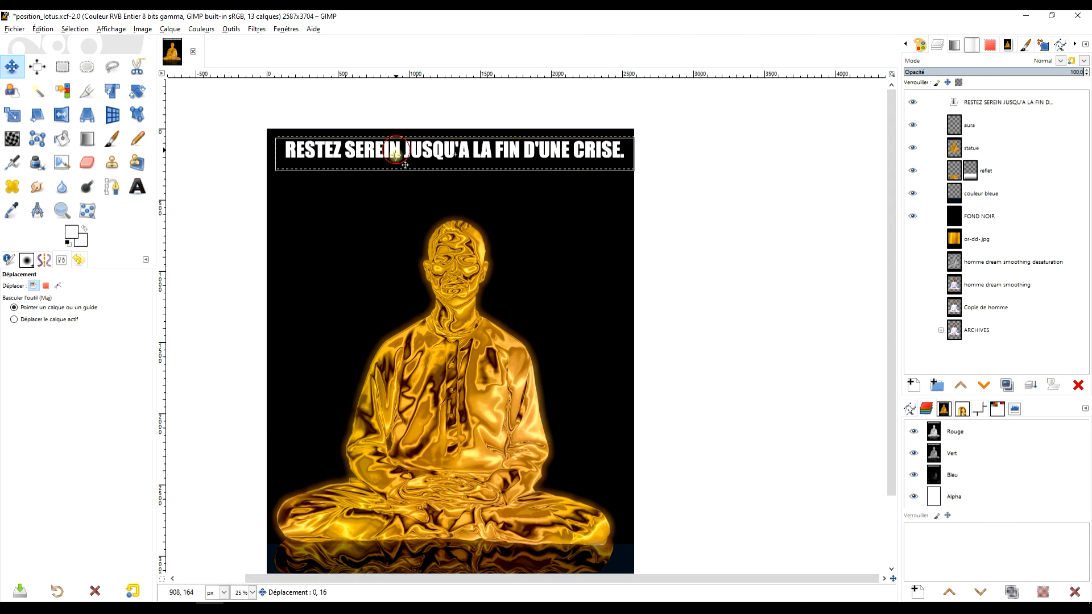
pyautogui.press('t')
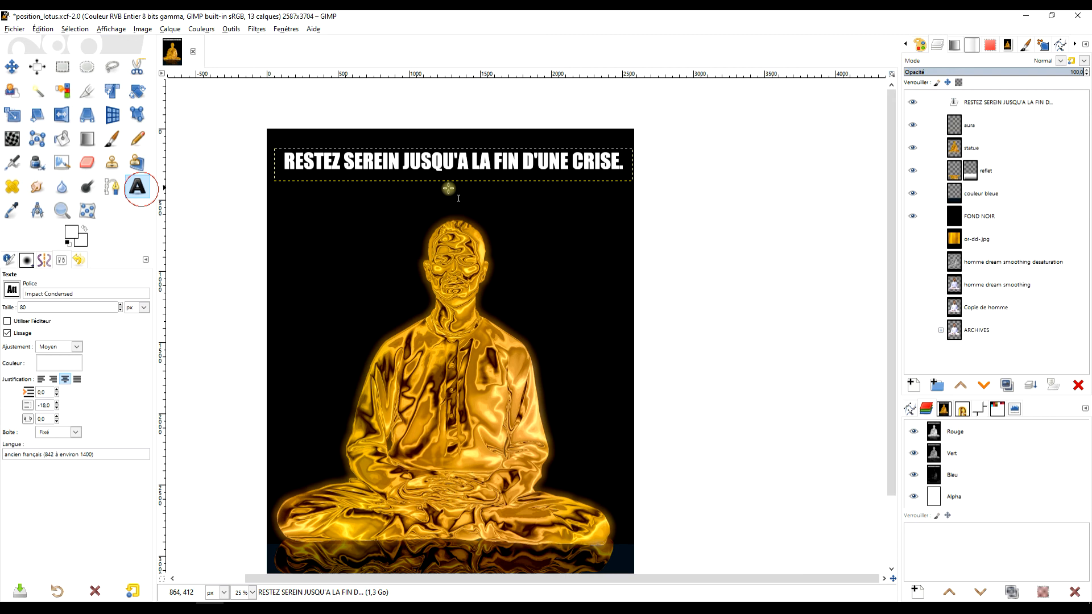
pyautogui.click(523, 165)
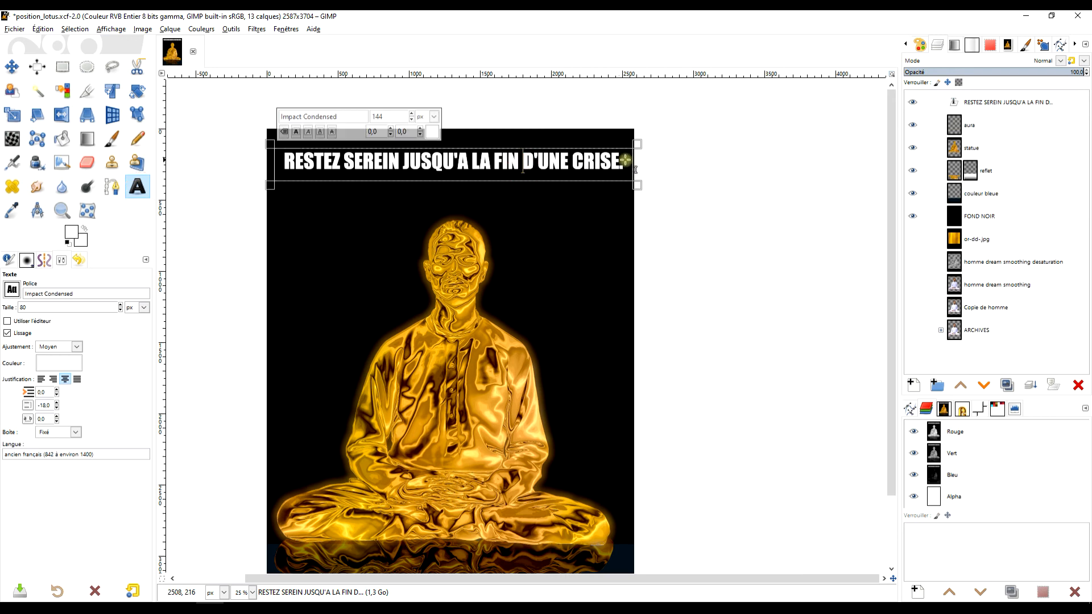
pyautogui.moveTo(642, 175); pyautogui.dragTo(636, 175)
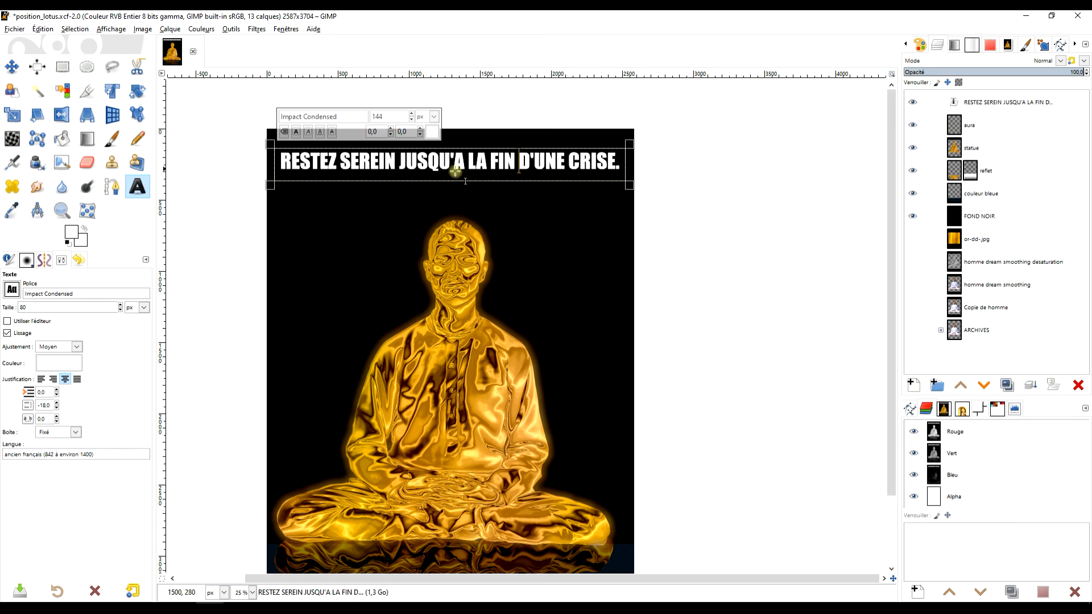
# Make FOND NOIR the active layer and shift the caption a little closer to the statue's head
pyautogui.click(63, 66)
pyautogui.click(979, 219)
pyautogui.moveTo(583, 251); pyautogui.dragTo(562, 222)
pyautogui.scroll(-3, 579, 226)
pyautogui.scroll(2, 579, 226)
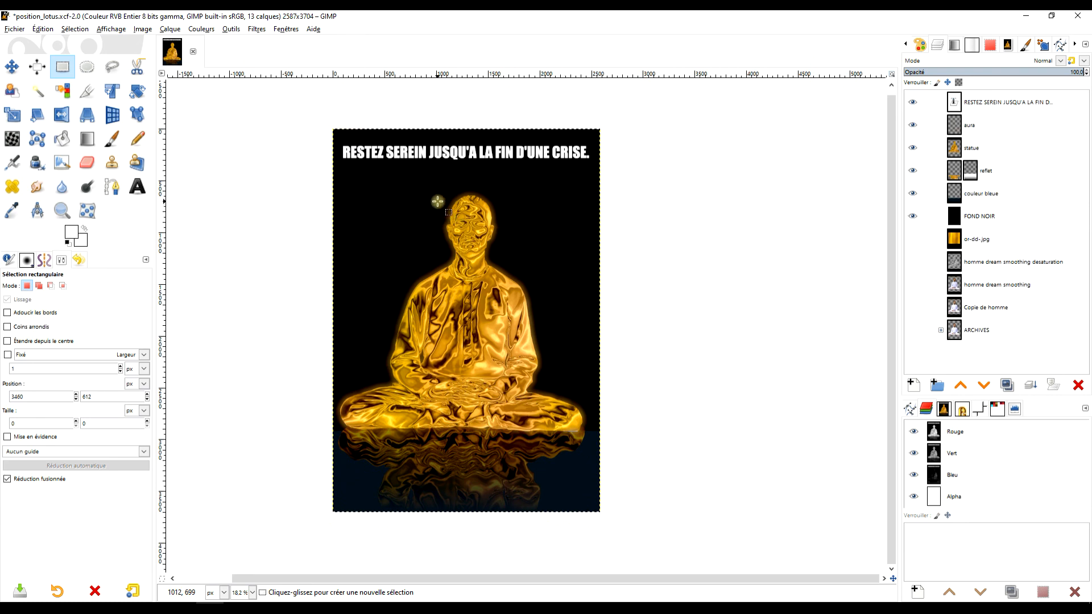
pyautogui.press('m')
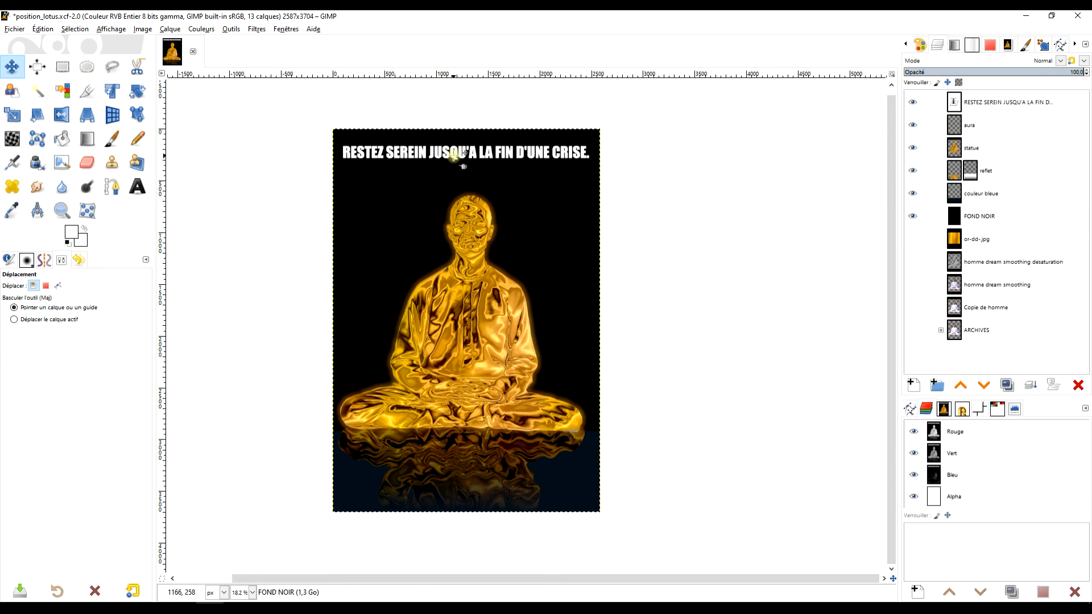
pyautogui.moveTo(463, 157); pyautogui.dragTo(541, 215)
pyautogui.scroll(2, 483, 181)
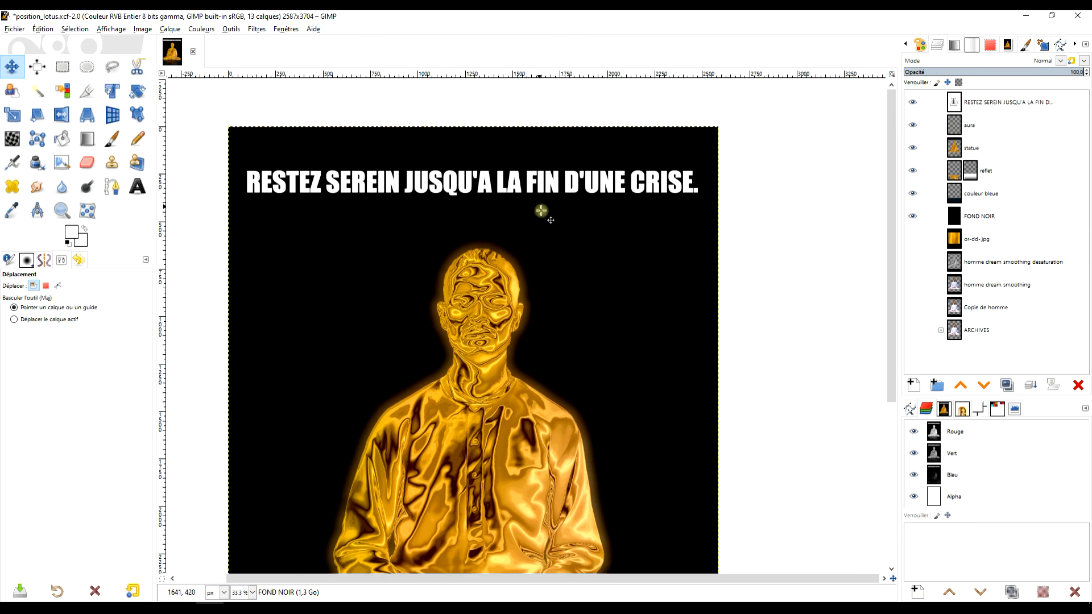
# Duplicate the caption text layer and hide the original
pyautogui.click(993, 105)
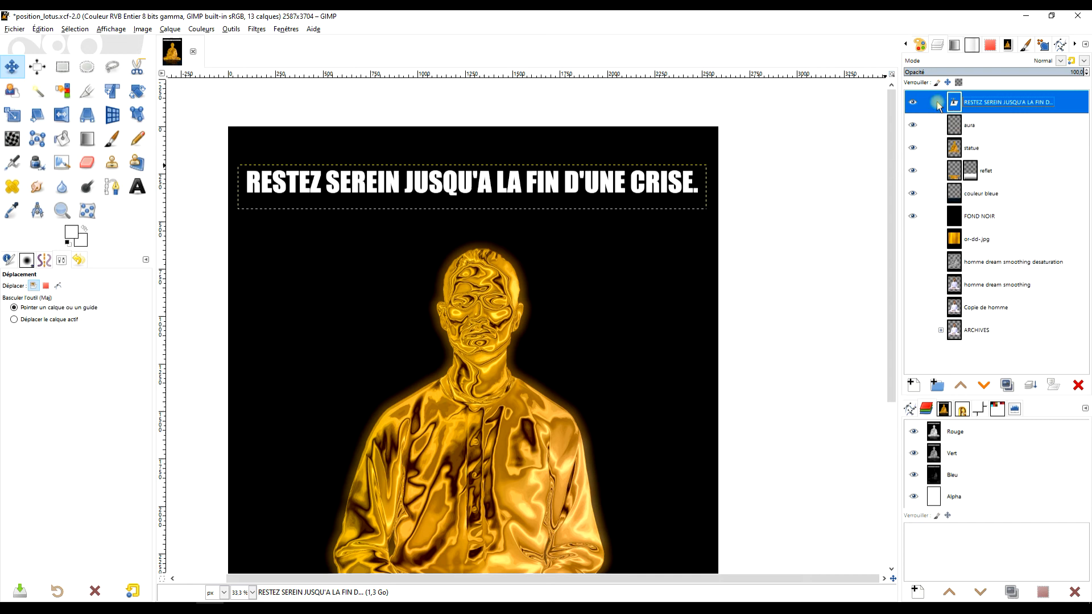
pyautogui.click(1005, 385)
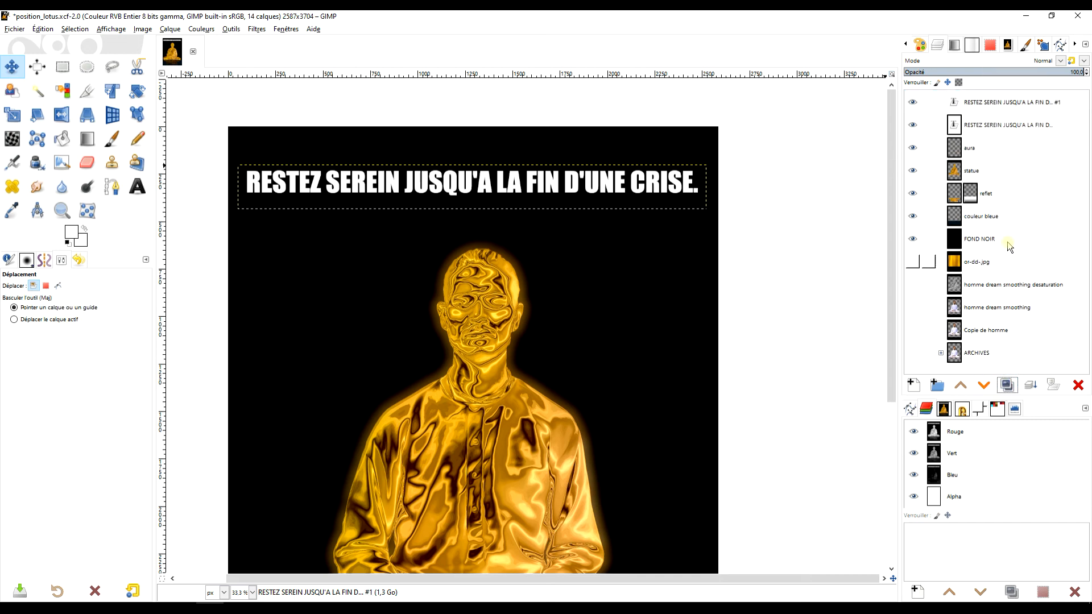
pyautogui.click(913, 125)
# Create a selection of the letters from the alpha of the caption copy, RESTEZ SEREIN JUSQU'A LA FIN D... #1
pyautogui.click(991, 102)
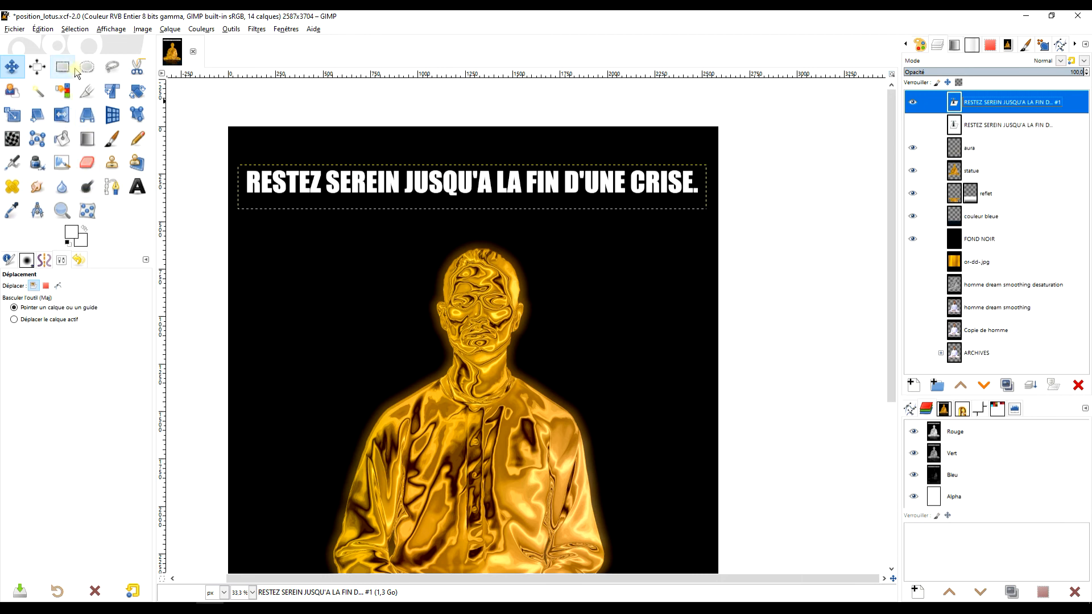
pyautogui.rightClick(954, 106)
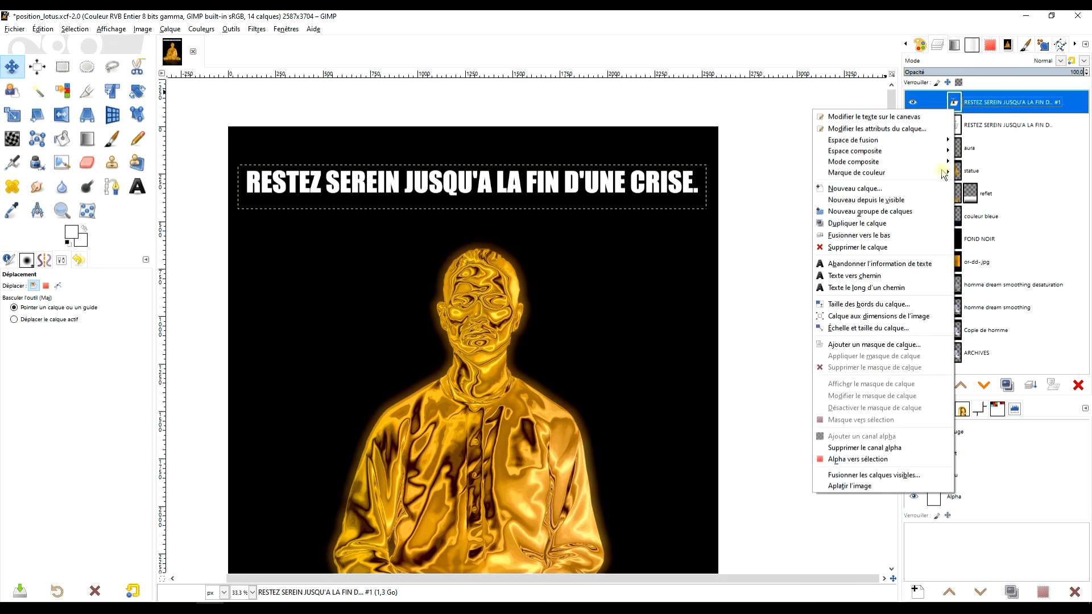
pyautogui.click(870, 459)
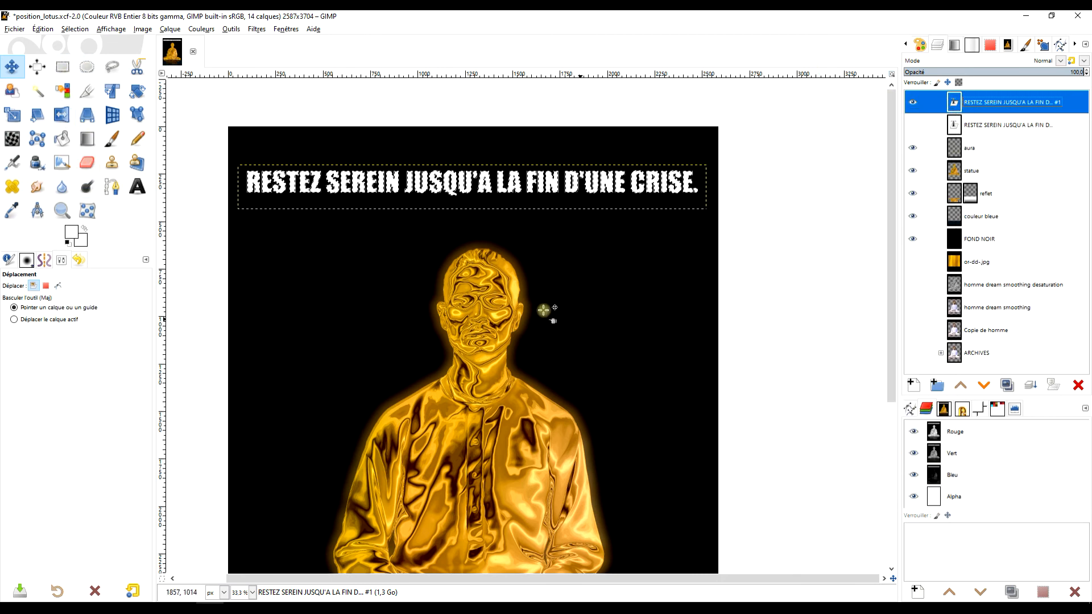
# Shrink the letter selection on the caption copy, keeping the shrink amount offered
pyautogui.press('1')
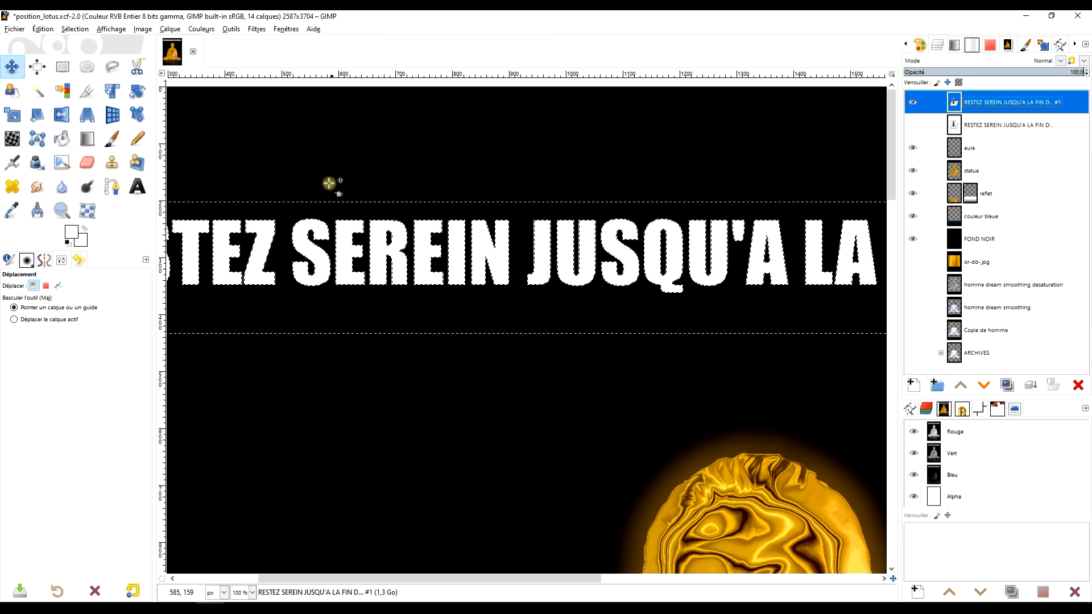
pyautogui.click(67, 31)
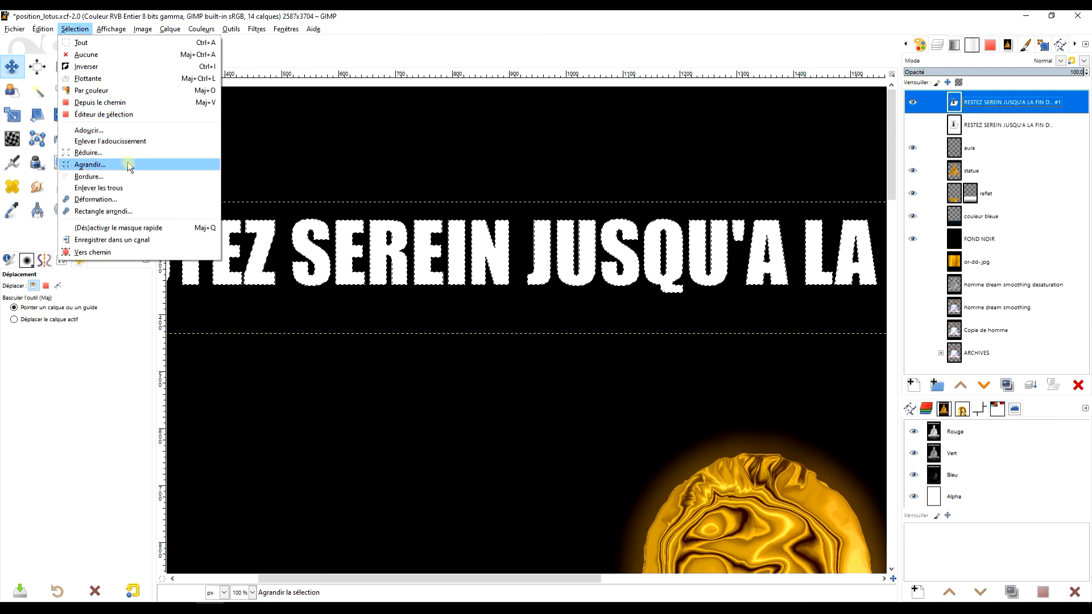
pyautogui.click(91, 152)
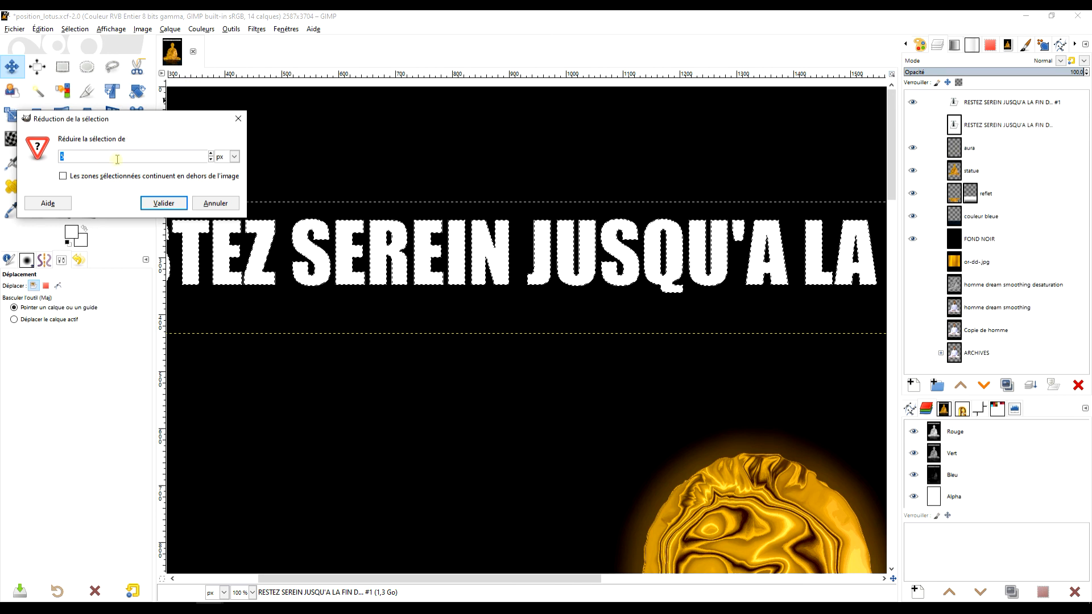
pyautogui.click(164, 203)
# Try to fill the shrunken letter selection with black while the caption copy is a text layer
pyautogui.click(68, 244)
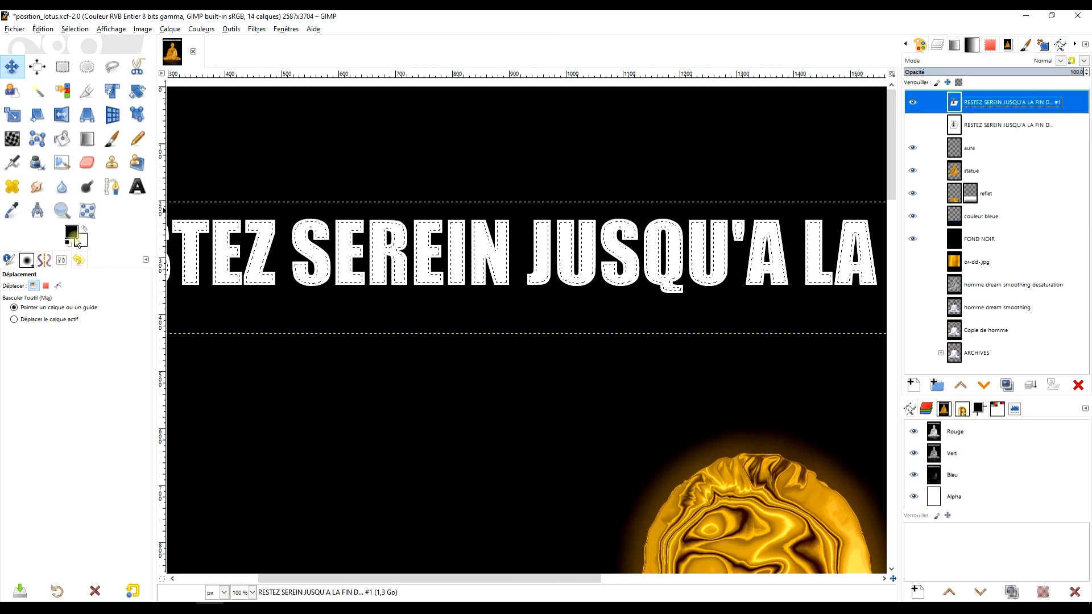
pyautogui.moveTo(74, 238); pyautogui.dragTo(312, 242)
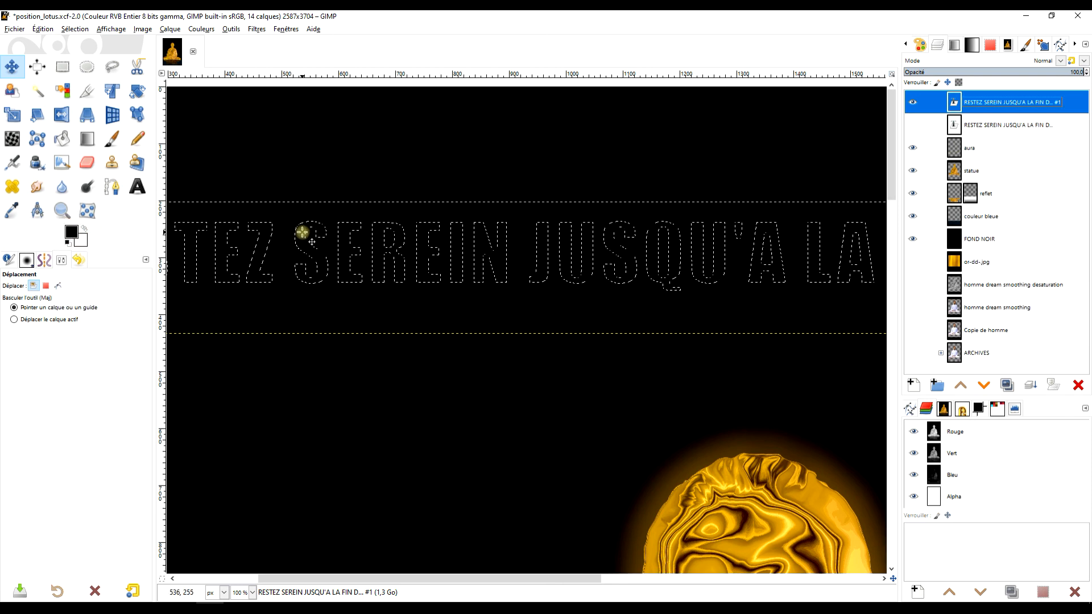
pyautogui.hotkey('ctrl', 'z')
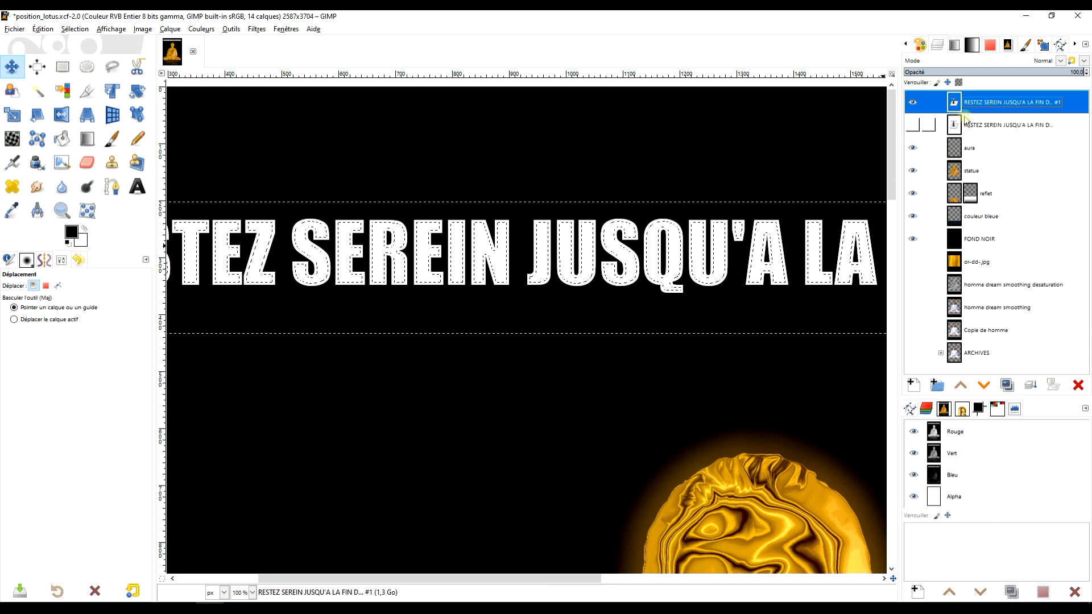
# Discard the text information of the caption copy and fill the shrunken letter selection with black
pyautogui.rightClick(960, 109)
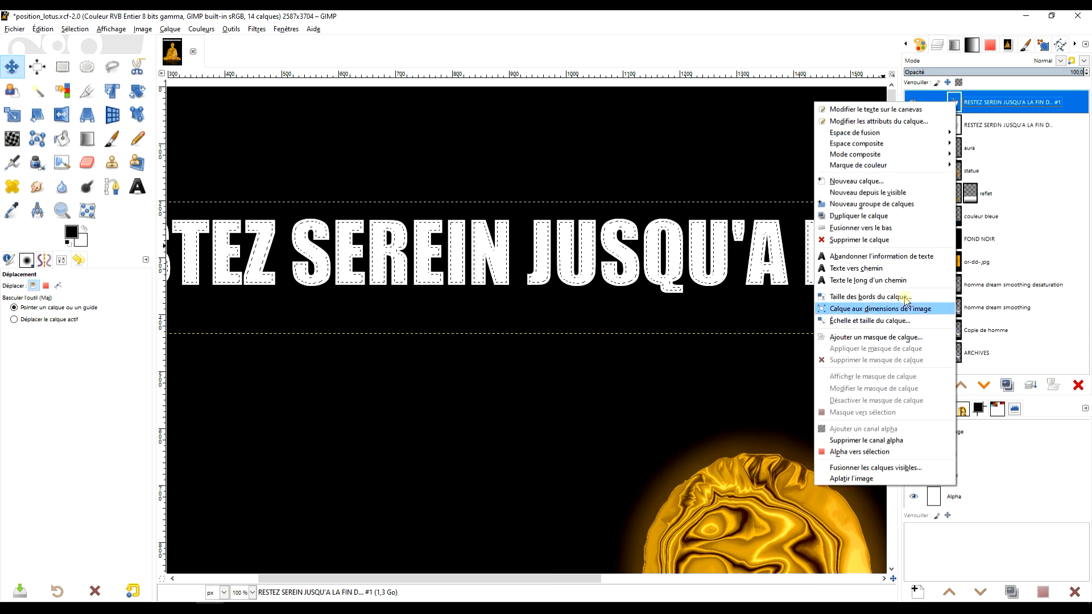
pyautogui.click(919, 257)
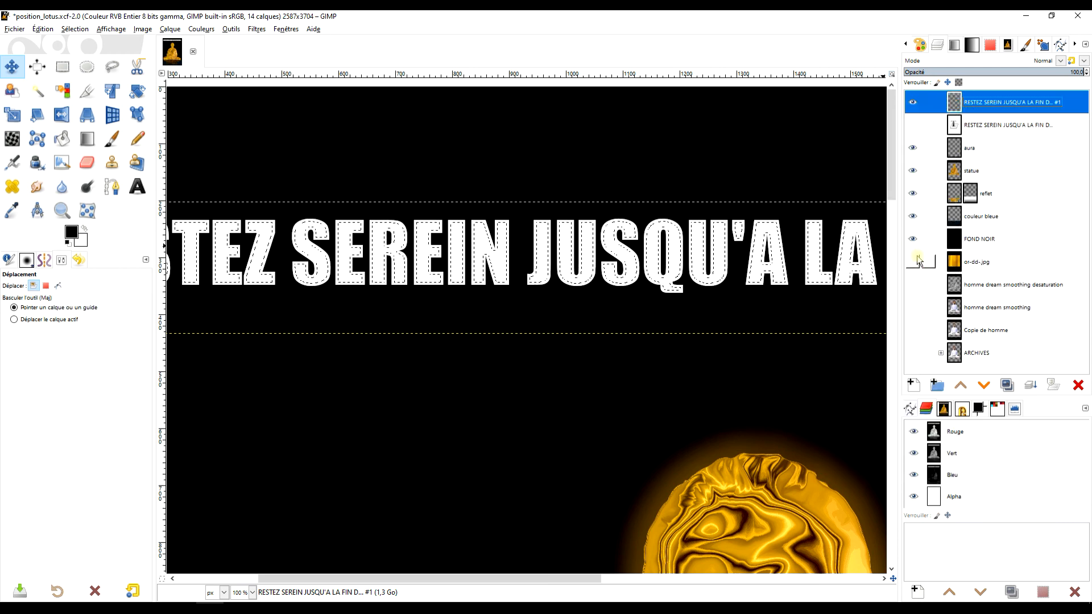
pyautogui.click(68, 242)
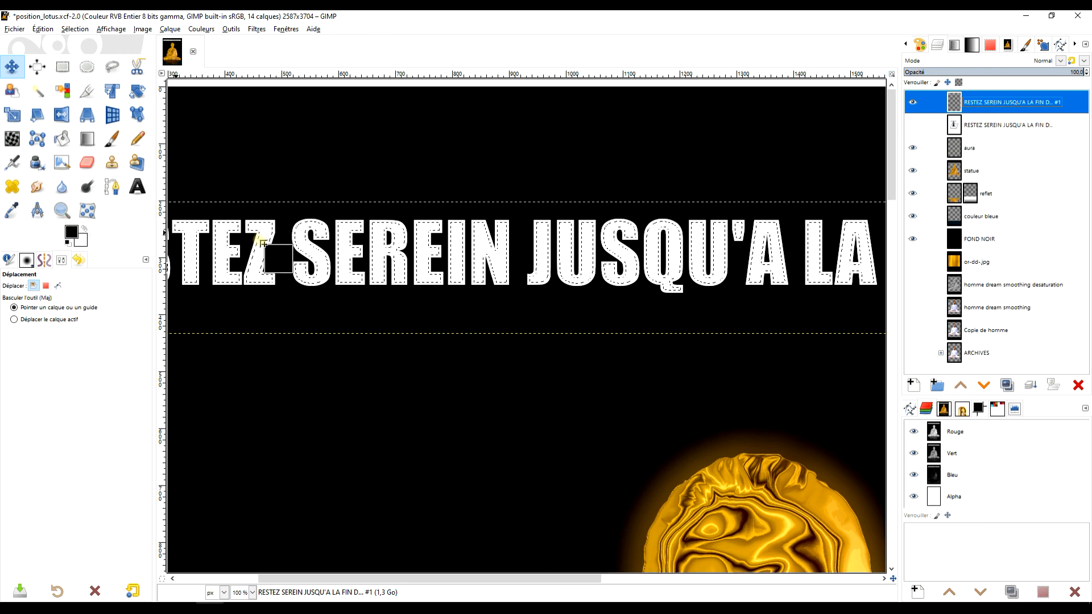
pyautogui.moveTo(262, 241); pyautogui.dragTo(268, 249)
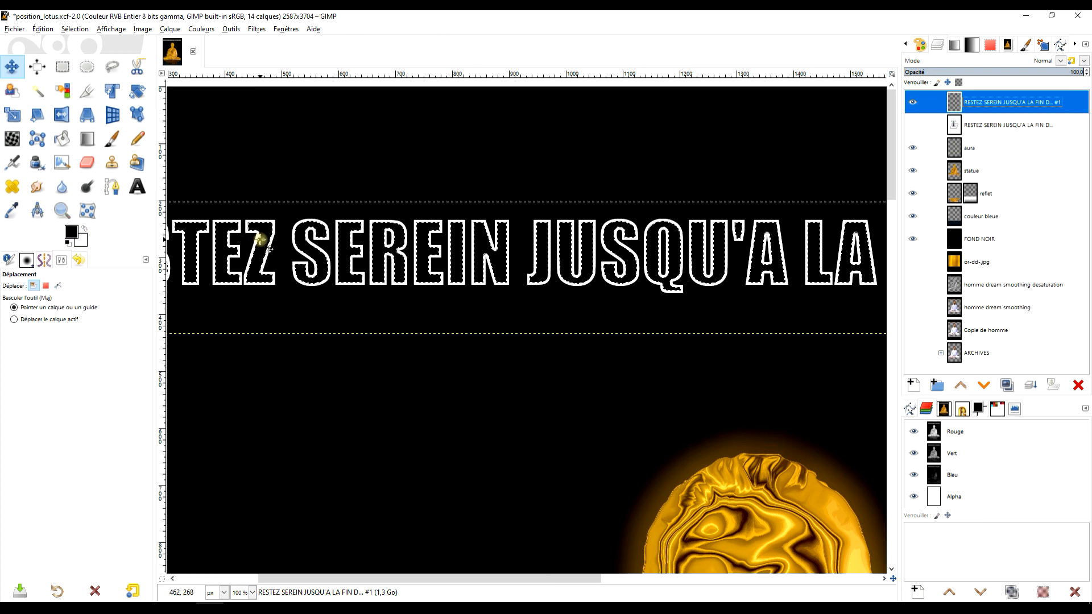
# Clear the selection around the outlined caption letters
pyautogui.scroll(-4, 260, 240)
pyautogui.scroll(2, 251, 240)
pyautogui.moveTo(227, 253); pyautogui.dragTo(325, 244)
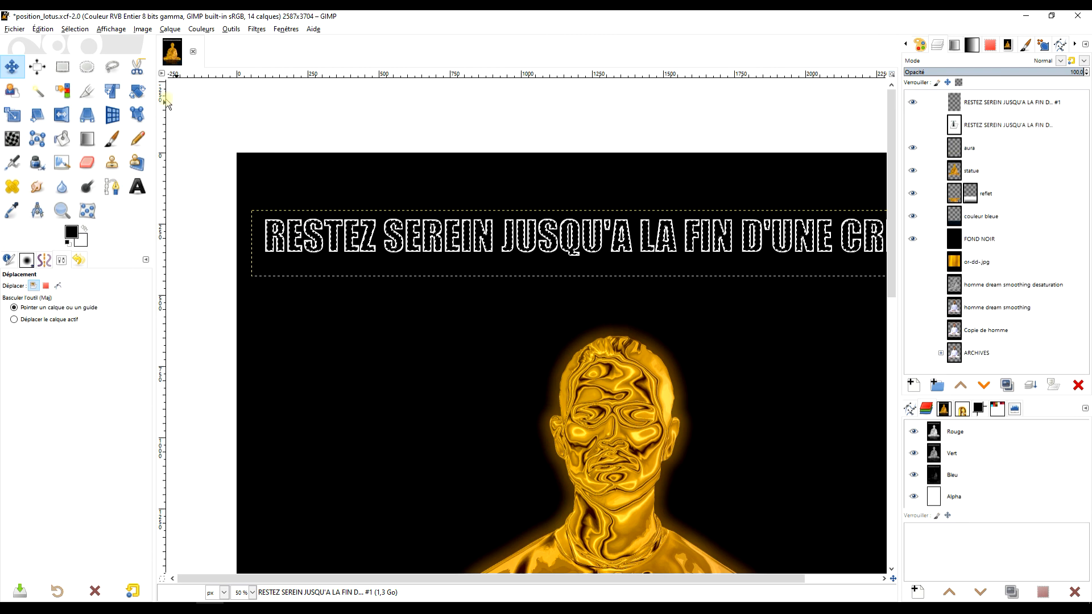
pyautogui.click(74, 28)
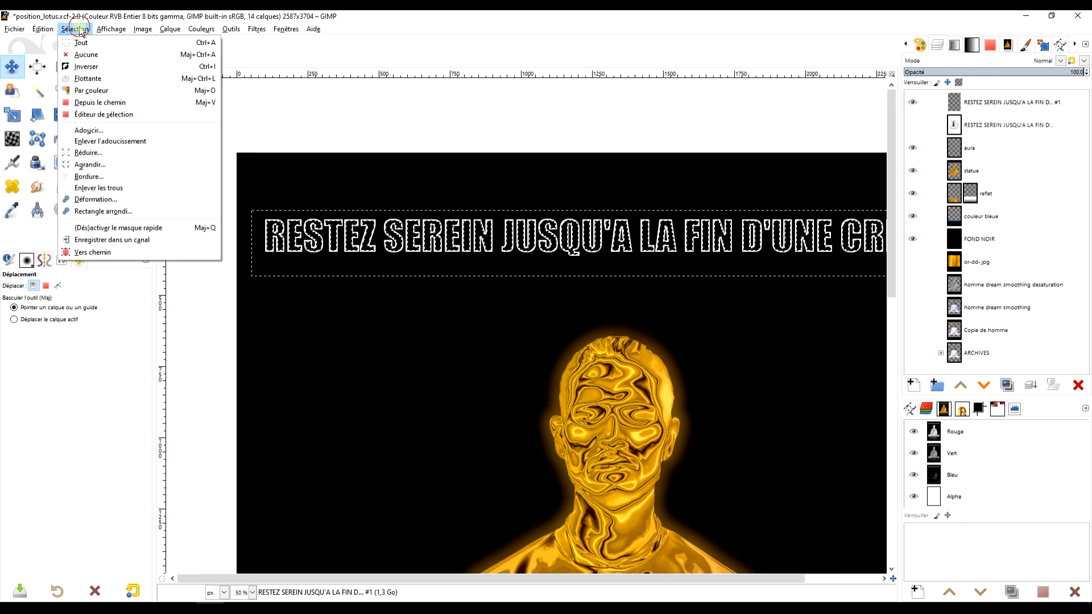
pyautogui.click(95, 56)
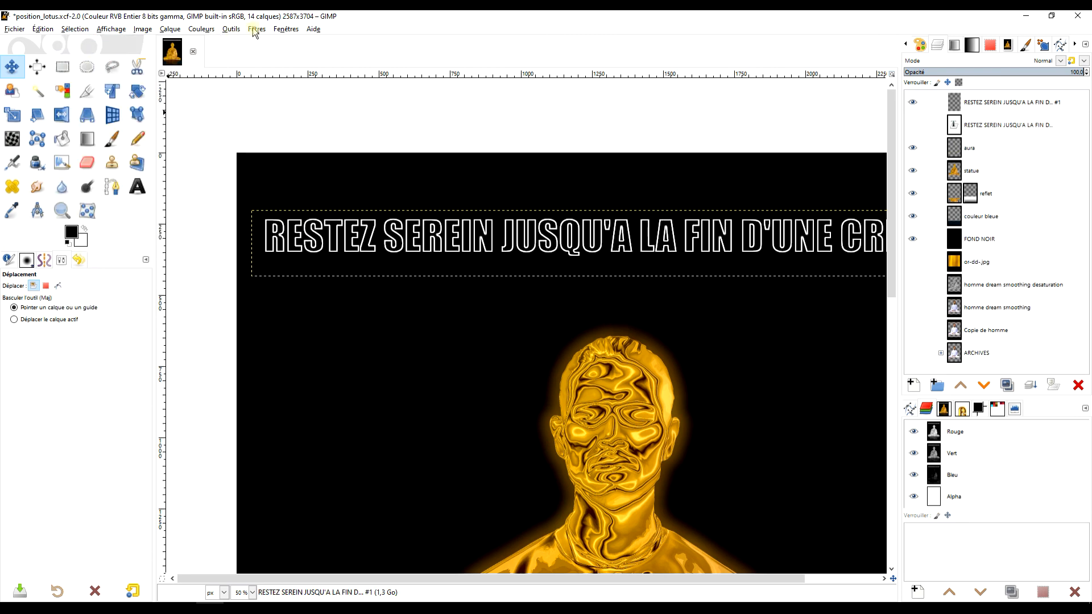
# Apply a Gaussian blur of 2.50 in X and Y to the outlined caption copy
pyautogui.click(256, 29)
pyautogui.moveTo(310, 98)
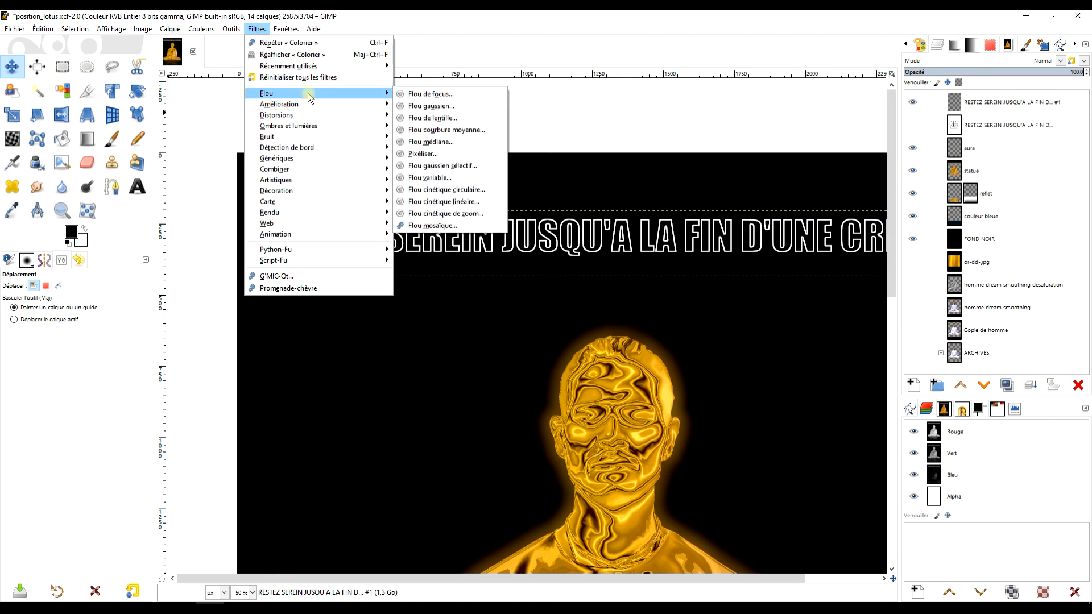
pyautogui.click(460, 106)
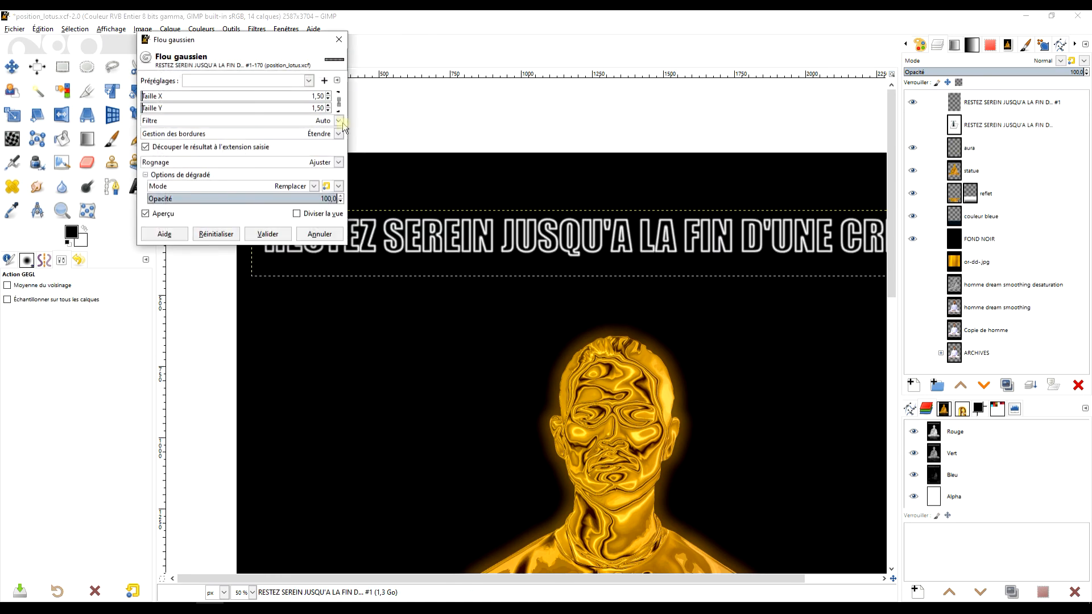
pyautogui.click(328, 94)
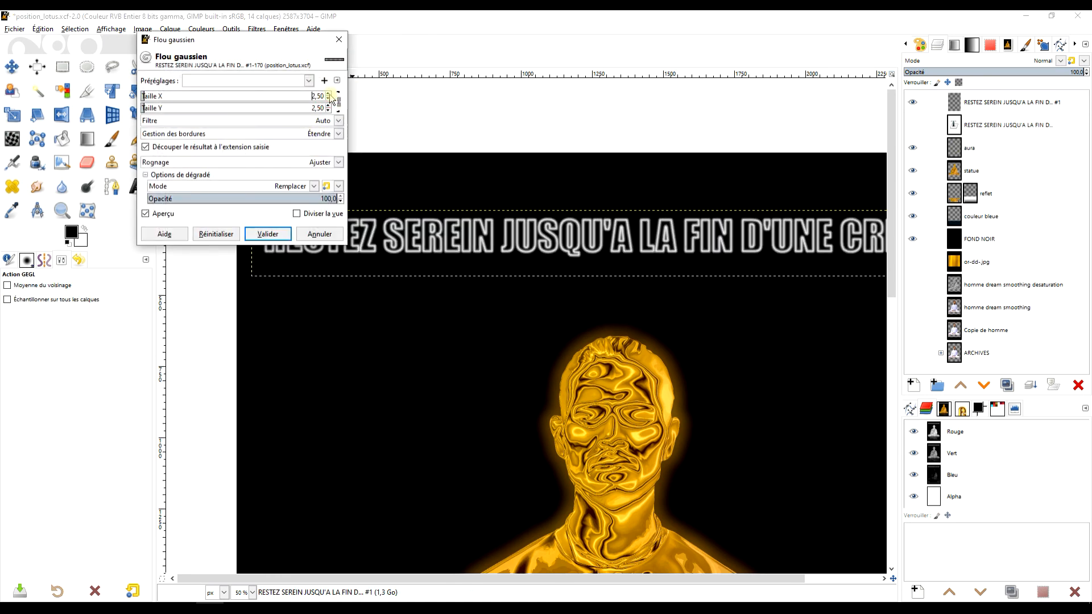
pyautogui.click(271, 230)
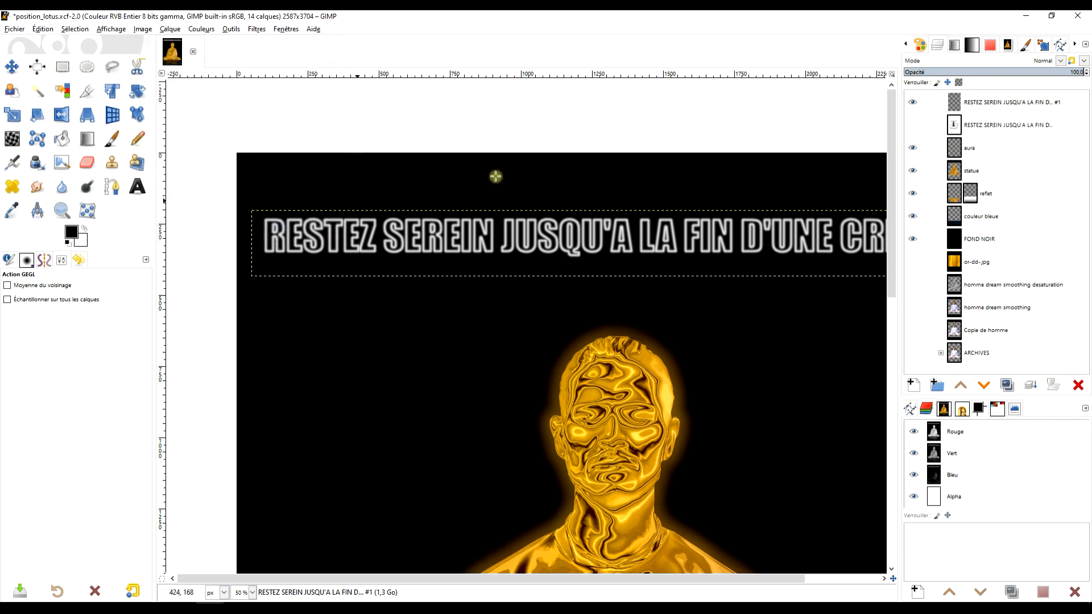
# Apply the Relief distortion filter to the caption copy with azimuth 0.00, elevation 64.39 and depth 31
pyautogui.moveTo(641, 193); pyautogui.dragTo(562, 168)
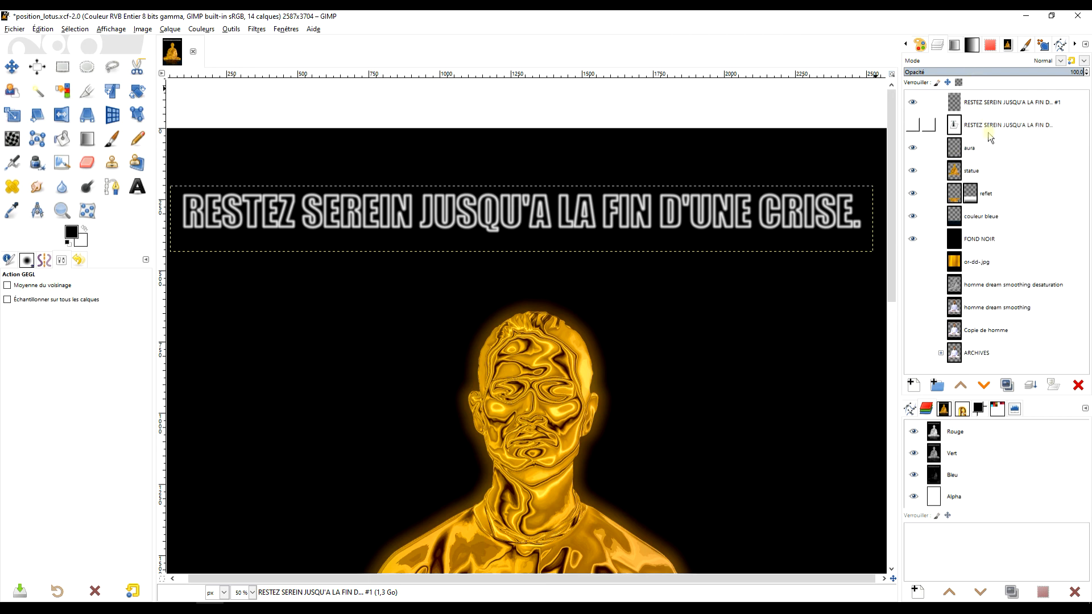
pyautogui.click(996, 104)
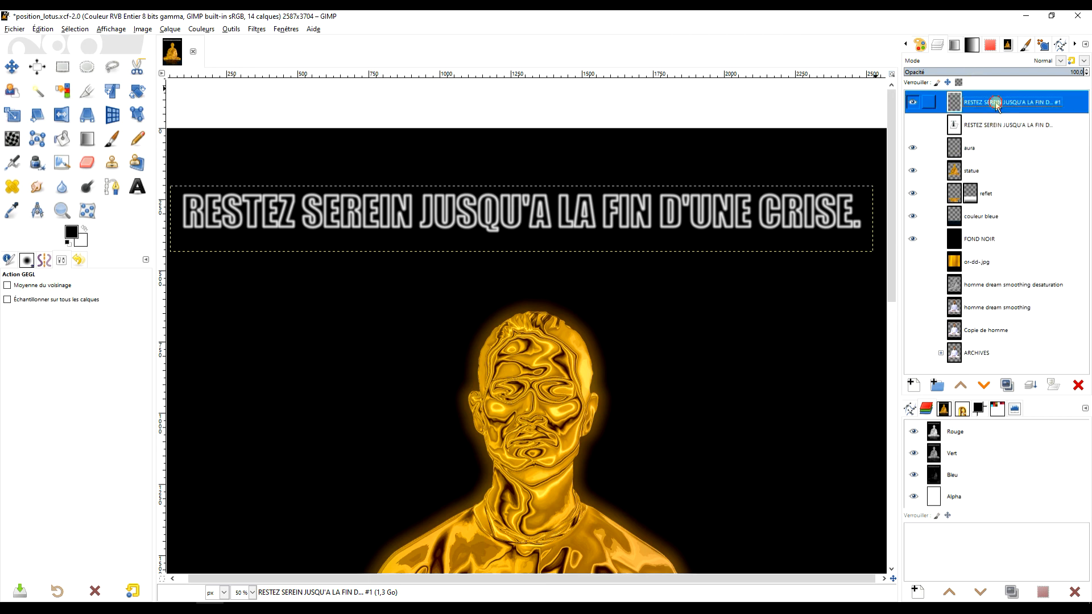
pyautogui.click(256, 29)
pyautogui.moveTo(330, 107)
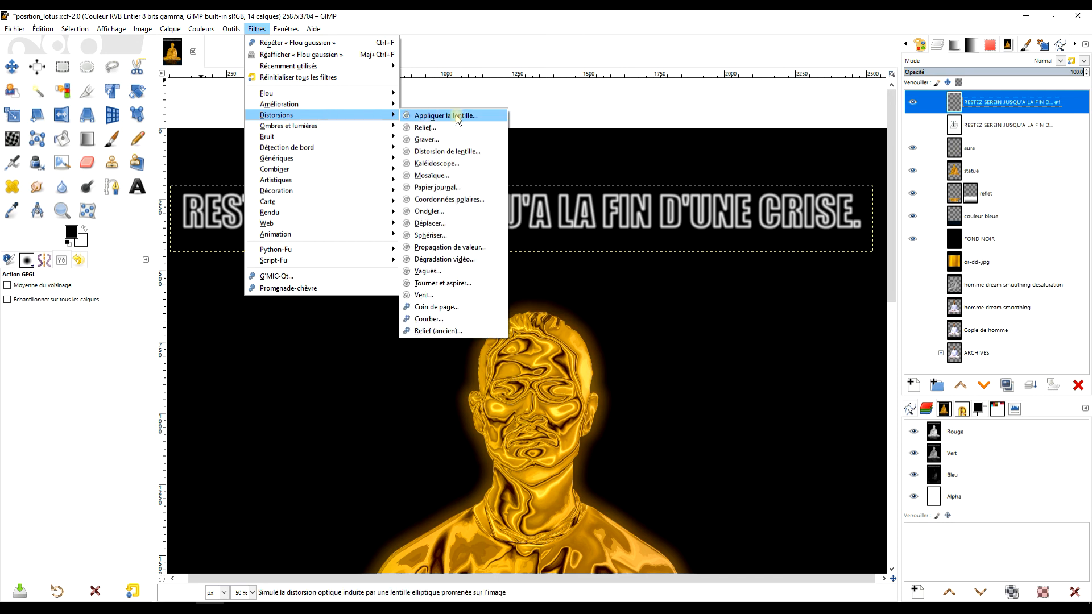
pyautogui.click(450, 128)
pyautogui.moveTo(276, 39); pyautogui.dragTo(431, 271)
pyautogui.moveTo(314, 344)
pyautogui.mouseDown()
pyautogui.moveTo(427, 356)
pyautogui.moveTo(309, 345)
pyautogui.mouseUp()
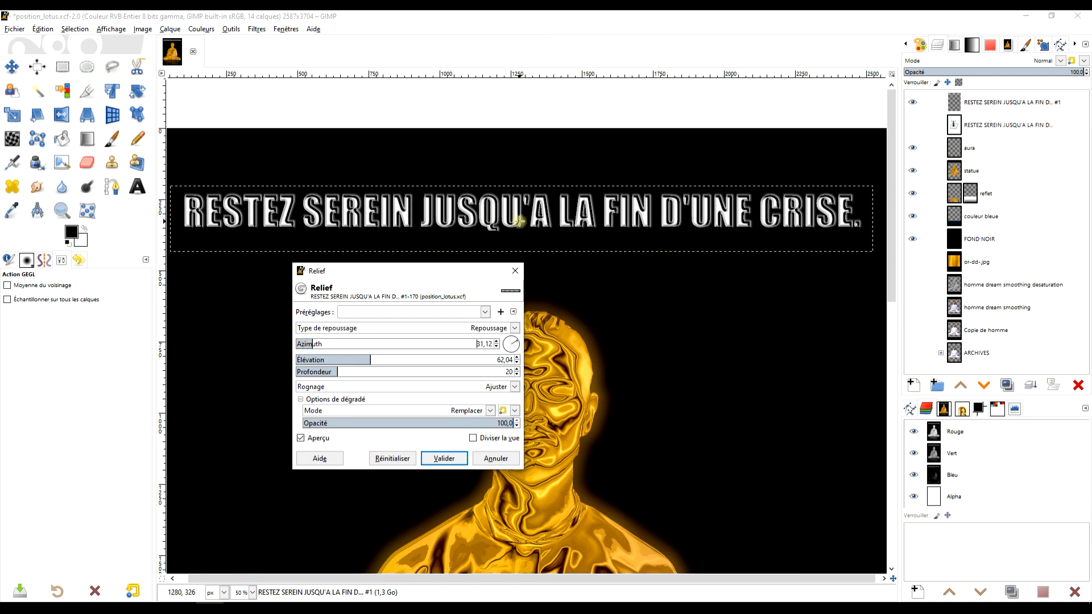
pyautogui.scroll(3, 520, 221)
pyautogui.moveTo(331, 374); pyautogui.dragTo(325, 374)
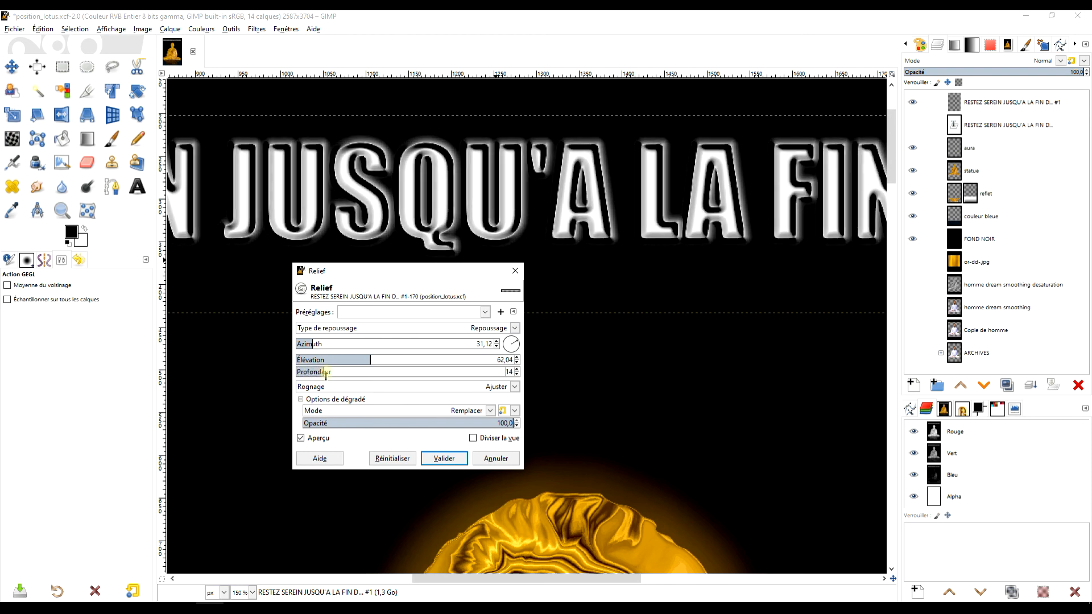
pyautogui.moveTo(326, 373); pyautogui.dragTo(362, 374)
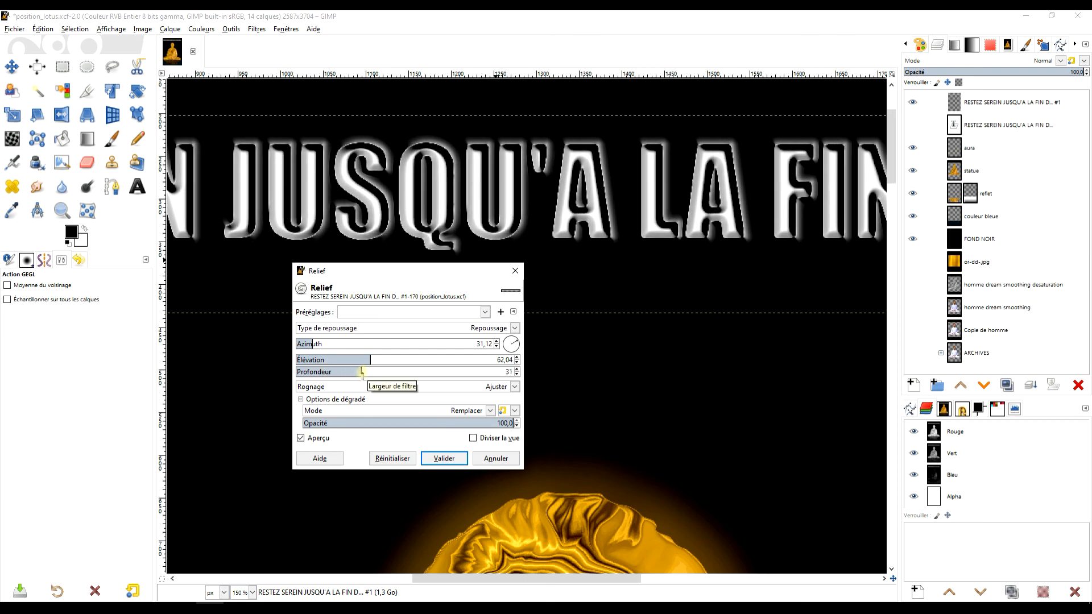
pyautogui.moveTo(309, 344); pyautogui.dragTo(298, 343)
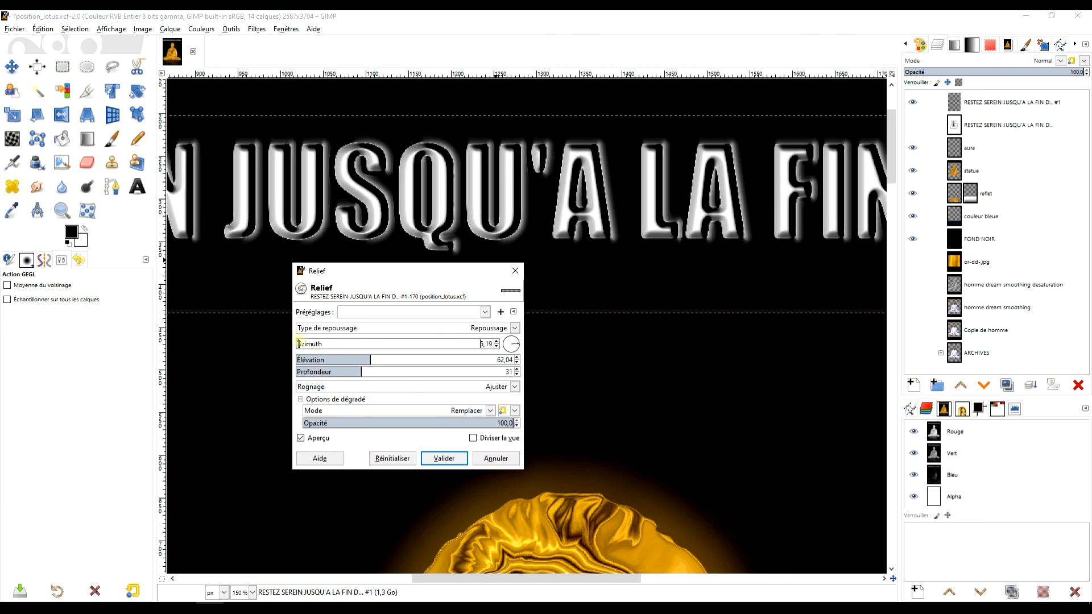
pyautogui.moveTo(372, 360)
pyautogui.mouseDown()
pyautogui.moveTo(327, 360)
pyautogui.moveTo(373, 363)
pyautogui.mouseUp()
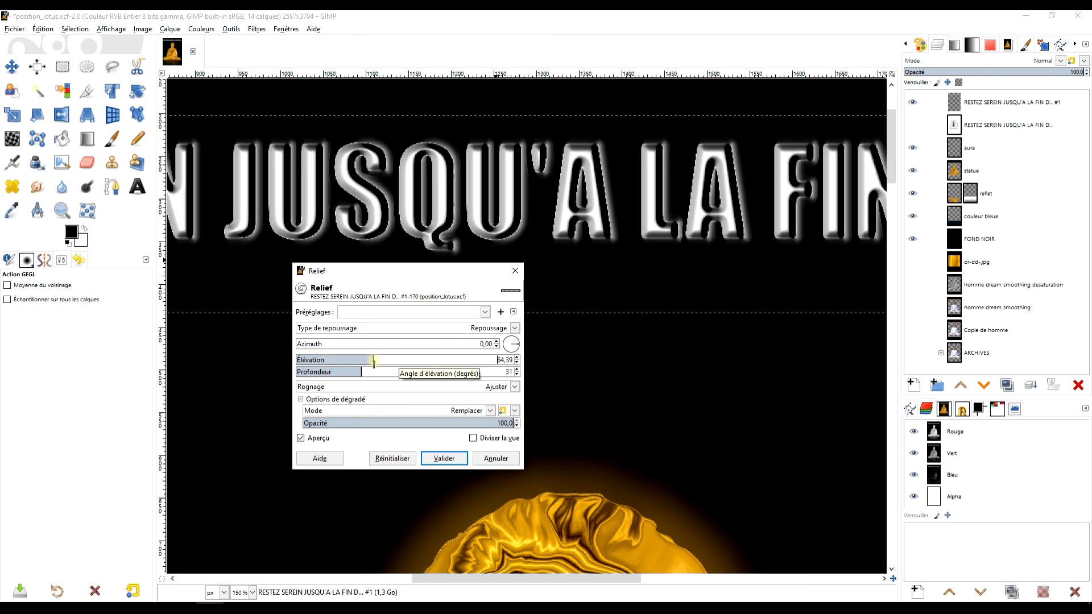
pyautogui.click(449, 459)
# Duplicate the gold texture layer or-dd-.jpg and place the visible copy at the top of the layer stack
pyautogui.scroll(-3, 502, 275)
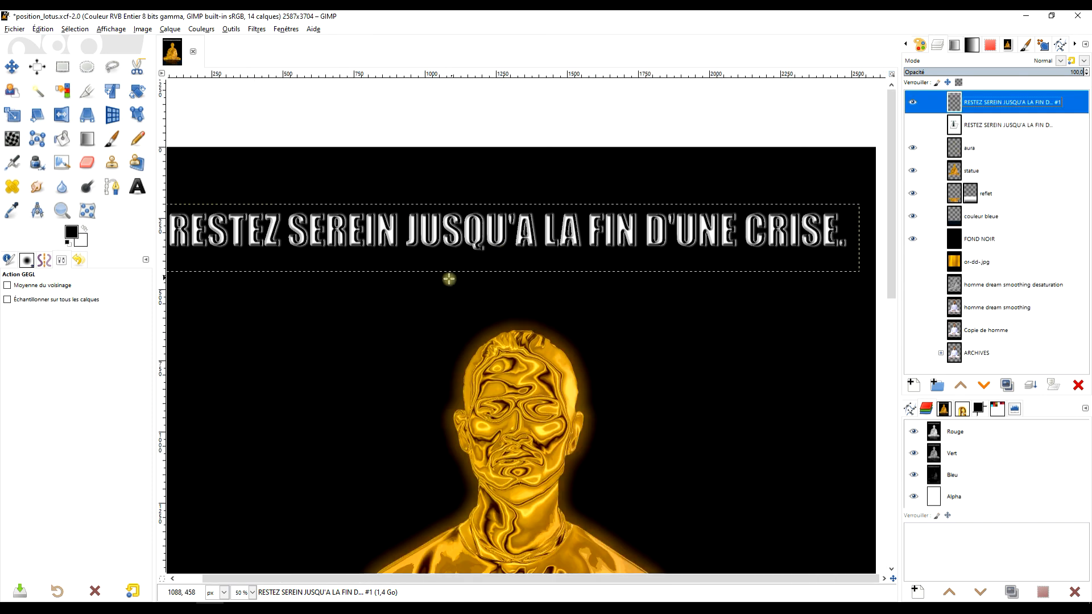
pyautogui.scroll(-1, 449, 279)
pyautogui.moveTo(421, 292); pyautogui.dragTo(519, 239)
pyautogui.moveTo(670, 234); pyautogui.dragTo(657, 218)
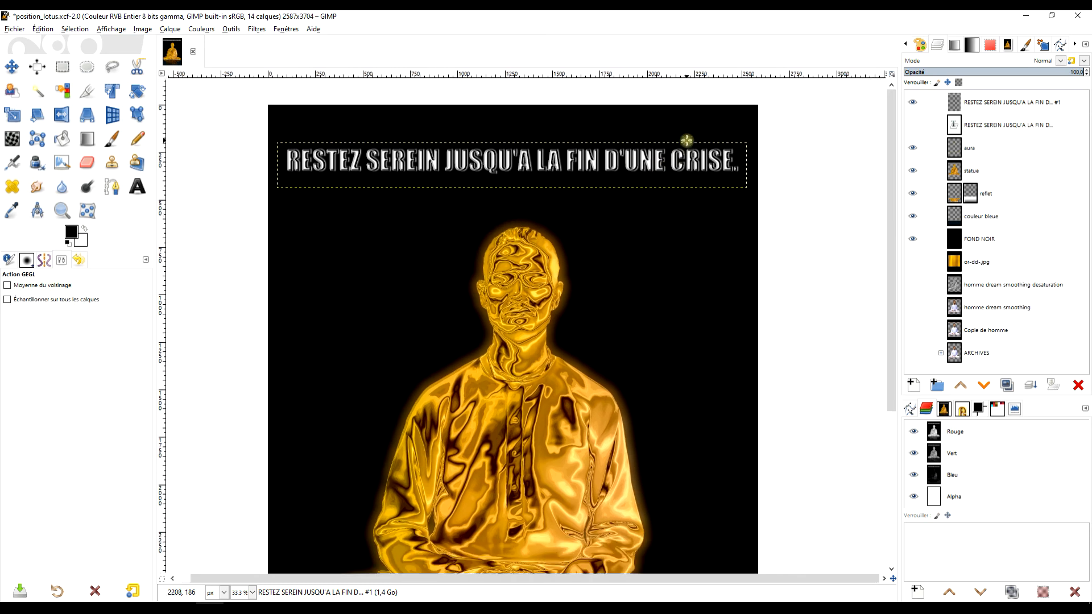
pyautogui.click(999, 102)
pyautogui.click(990, 261)
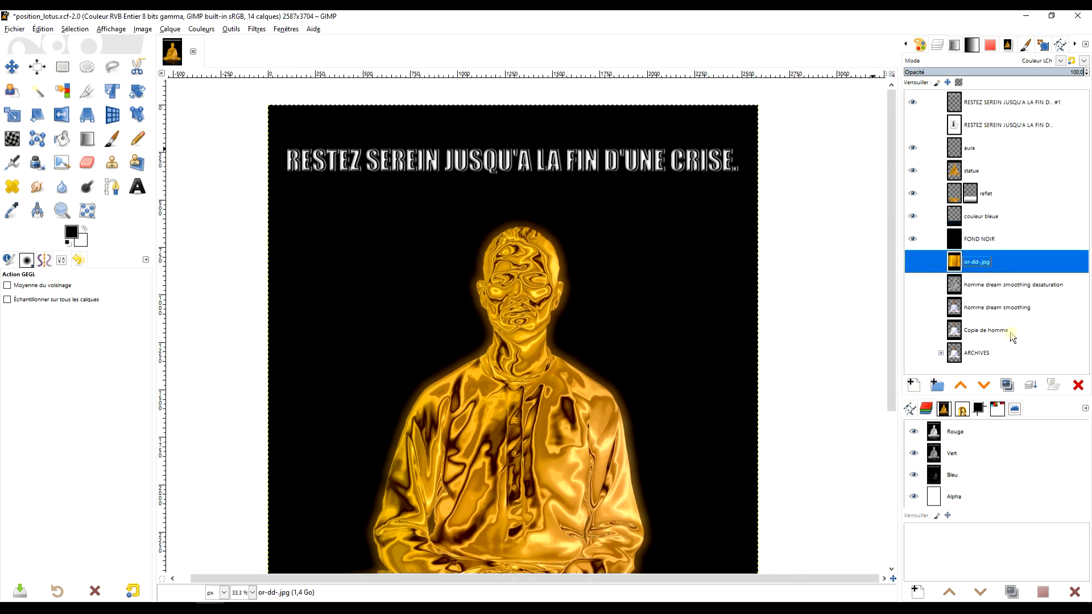
pyautogui.click(984, 263)
pyautogui.click(1006, 386)
pyautogui.moveTo(982, 262); pyautogui.dragTo(983, 102)
pyautogui.click(913, 102)
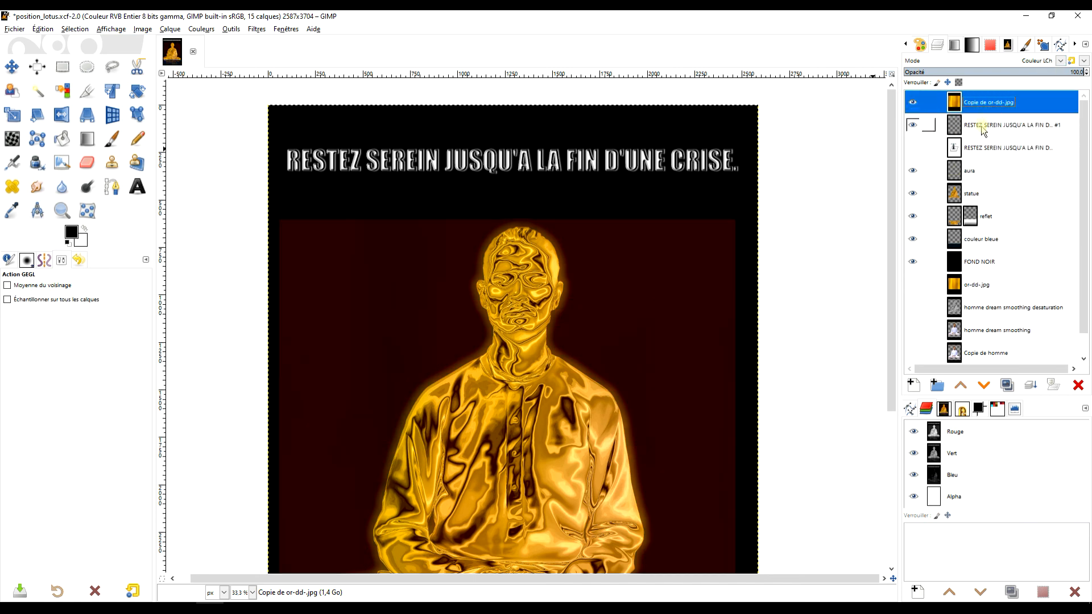
# Move the gold texture copy up over the caption and draw a 3147 × 333 px rectangular selection around the caption
pyautogui.click(12, 67)
pyautogui.moveTo(713, 312); pyautogui.dragTo(685, 260)
pyautogui.click(62, 67)
pyautogui.moveTo(259, 123); pyautogui.dragTo(855, 186)
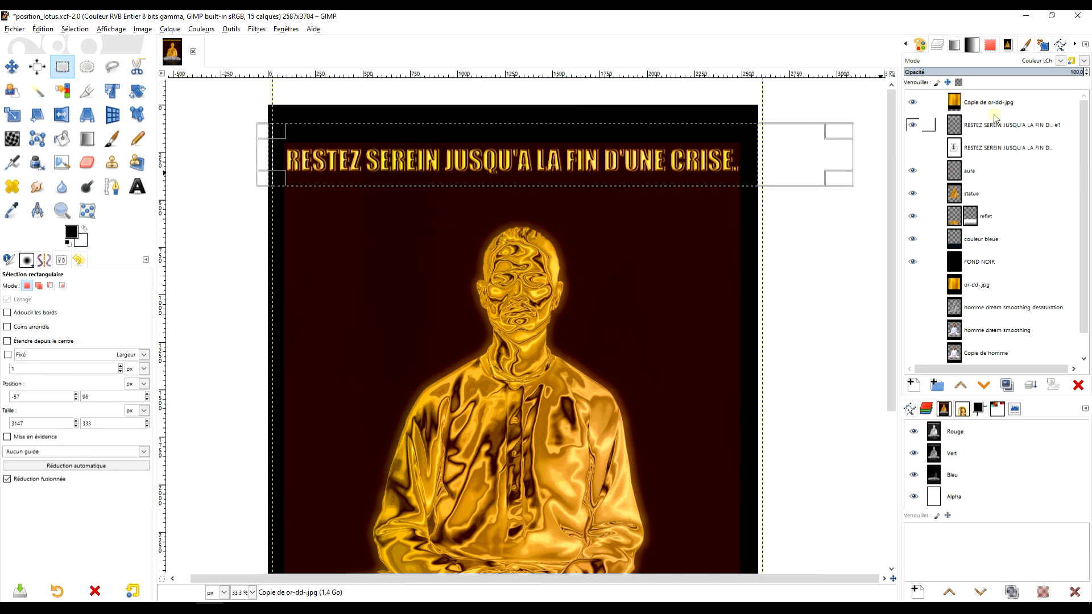
# Crop the Copie de or-dd-.jpg layer to the selection around the caption and clear the selection
pyautogui.click(992, 105)
pyautogui.click(202, 29)
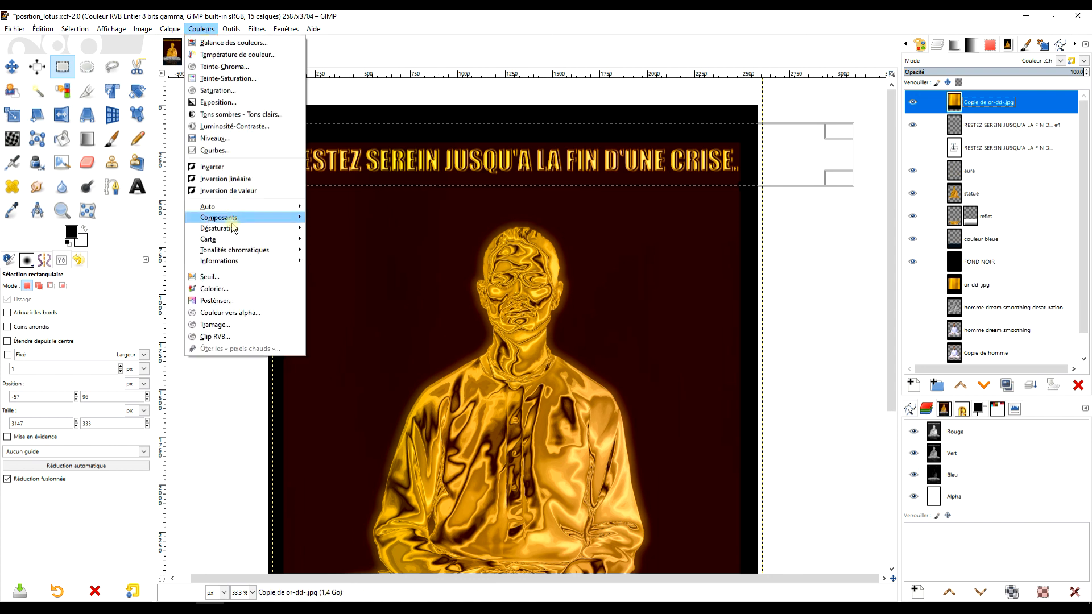
pyautogui.moveTo(180, 32)
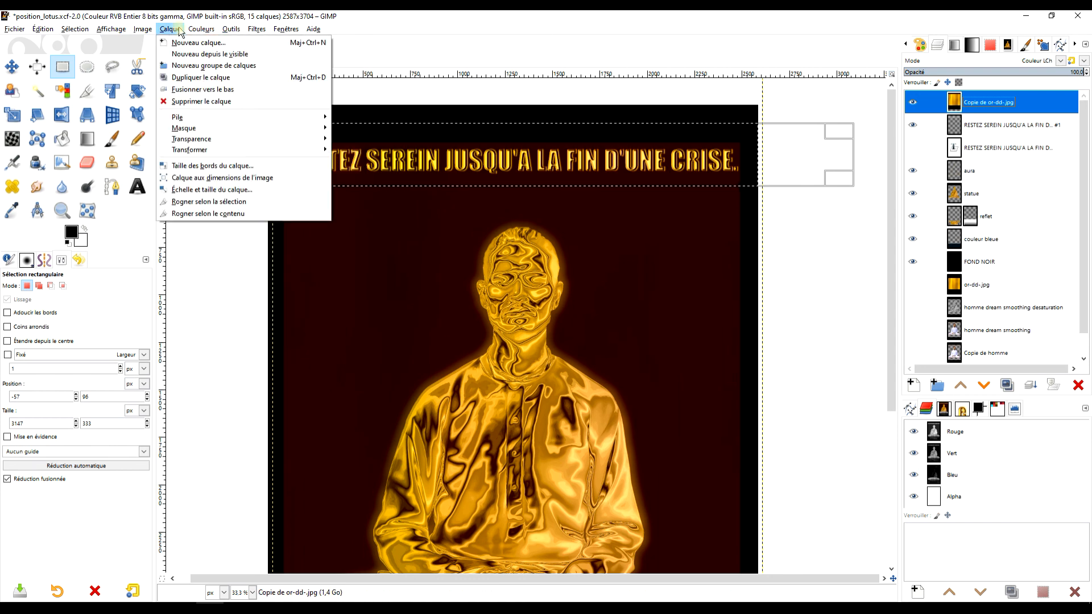
pyautogui.click(213, 204)
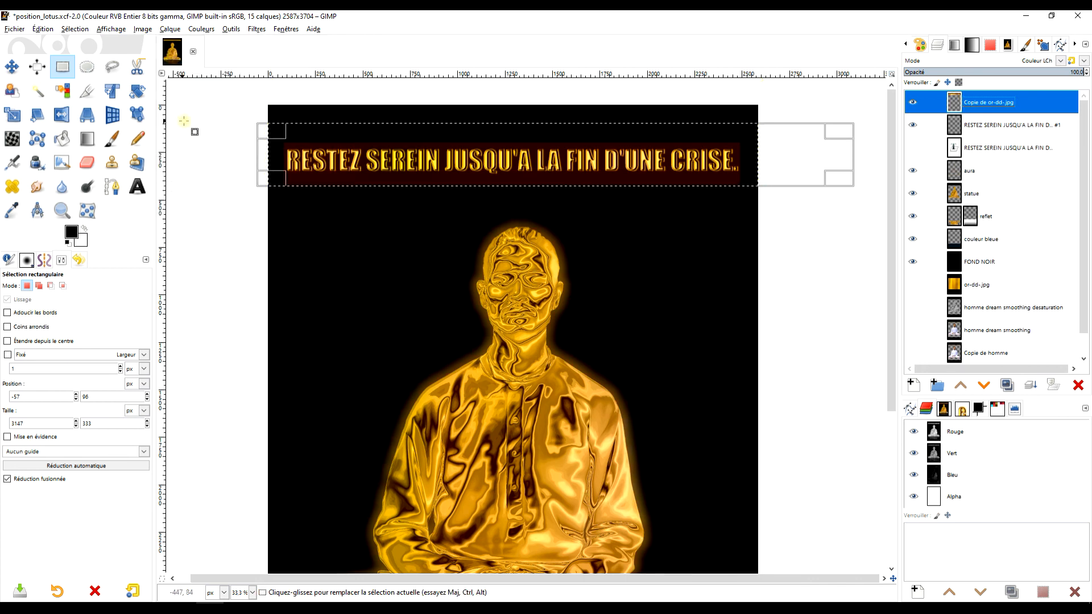
pyautogui.click(216, 114)
pyautogui.click(761, 209)
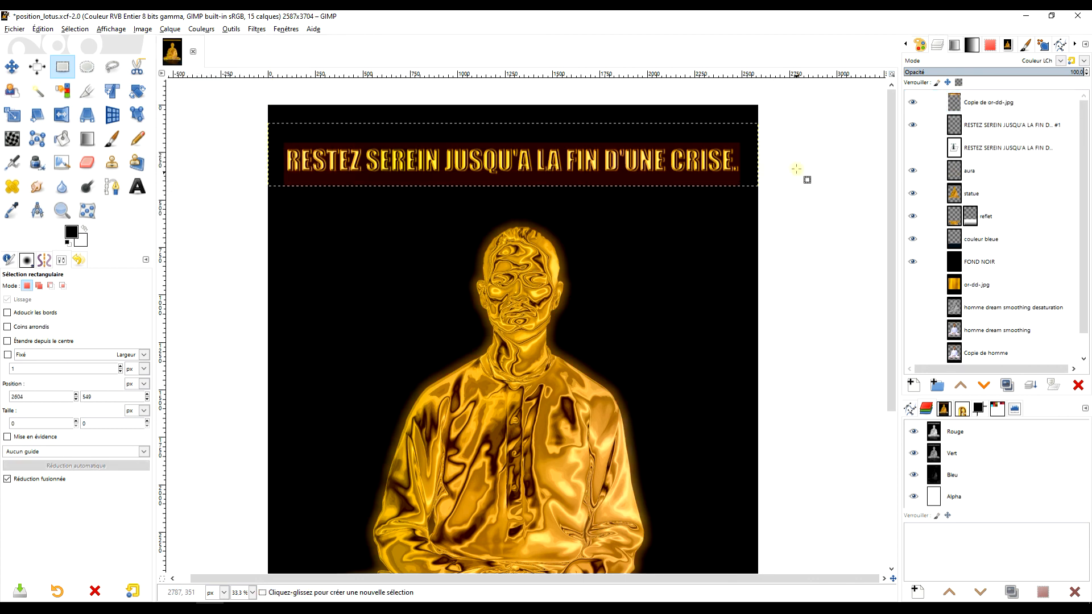
pyautogui.click(964, 100)
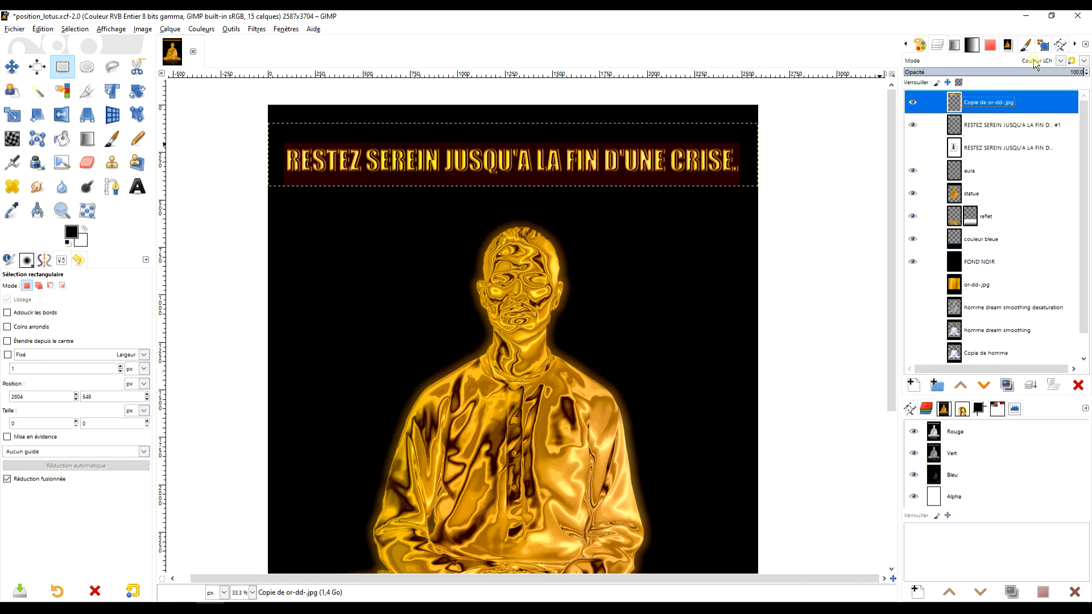
# Select the caption copy's opaque pixels, invert the selection, delete the surrounding gold from the Copie de or-dd-.jpg layer and clear the selection
pyautogui.click(1004, 124)
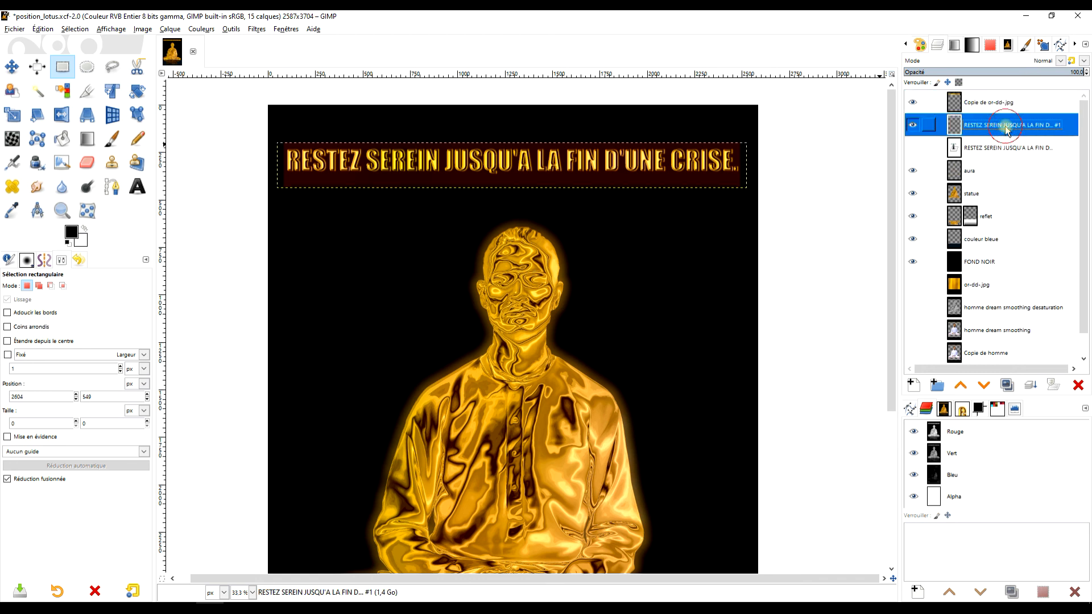
pyautogui.rightClick(1004, 124)
pyautogui.click(924, 418)
pyautogui.click(981, 101)
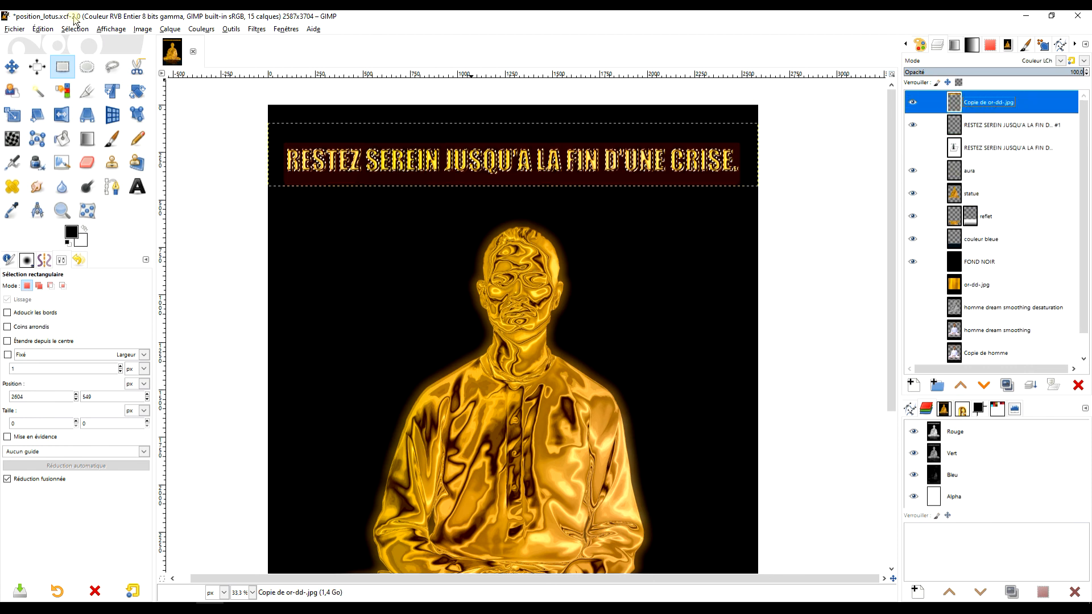
pyautogui.click(67, 29)
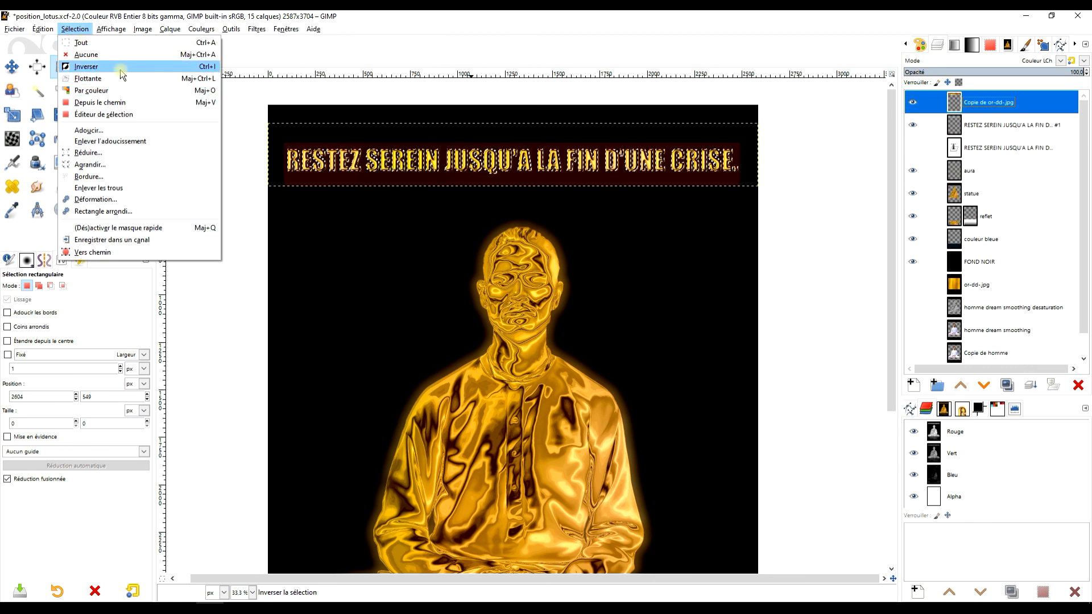
pyautogui.click(121, 67)
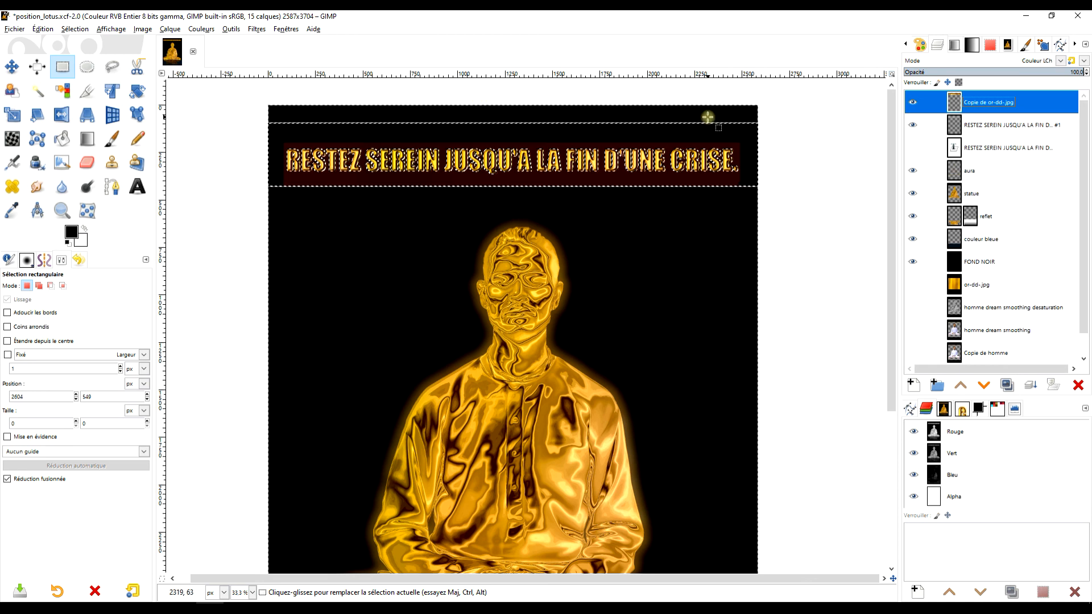
pyautogui.press('Delete')
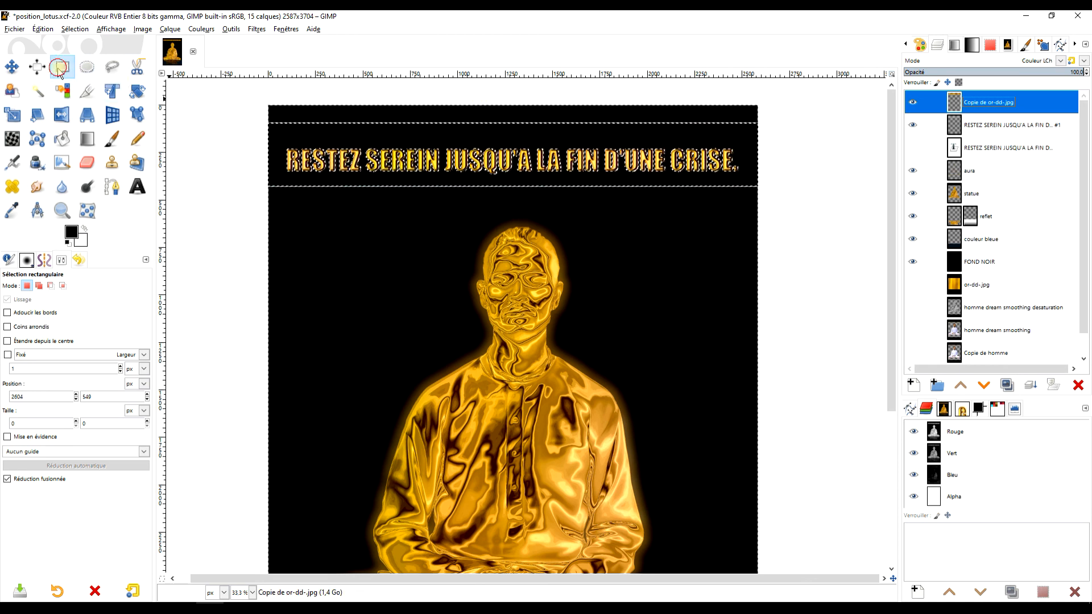
pyautogui.keyDown('ctrl'); pyautogui.scroll(2, 568, 156); pyautogui.keyUp('ctrl')
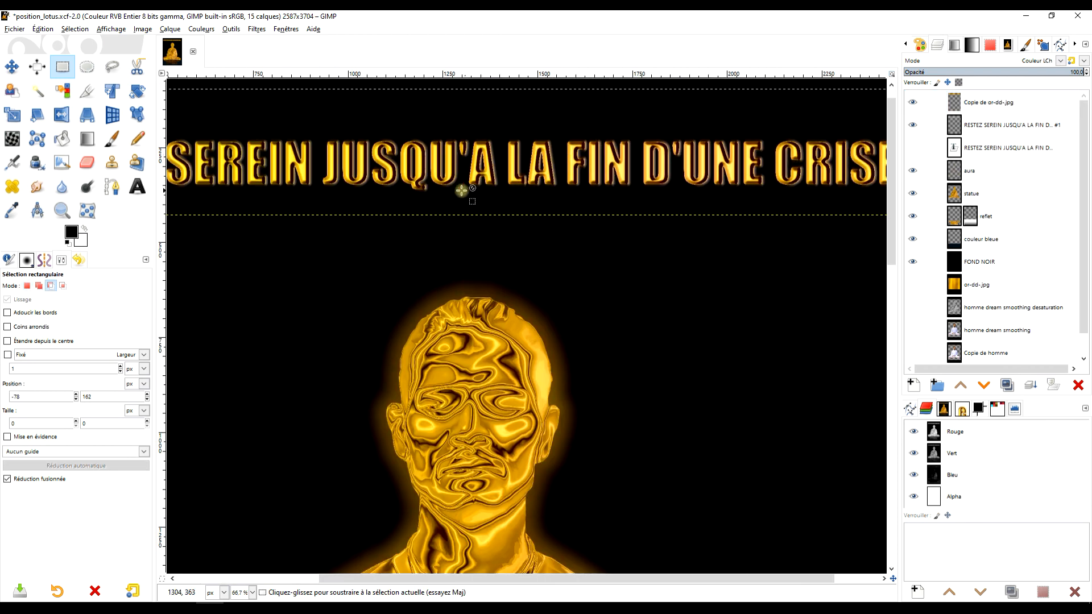
pyautogui.keyDown('ctrl'); pyautogui.scroll(-2, 537, 196); pyautogui.keyUp('ctrl')
pyautogui.keyDown('ctrl'); pyautogui.scroll(-1, 542, 192); pyautogui.keyUp('ctrl')
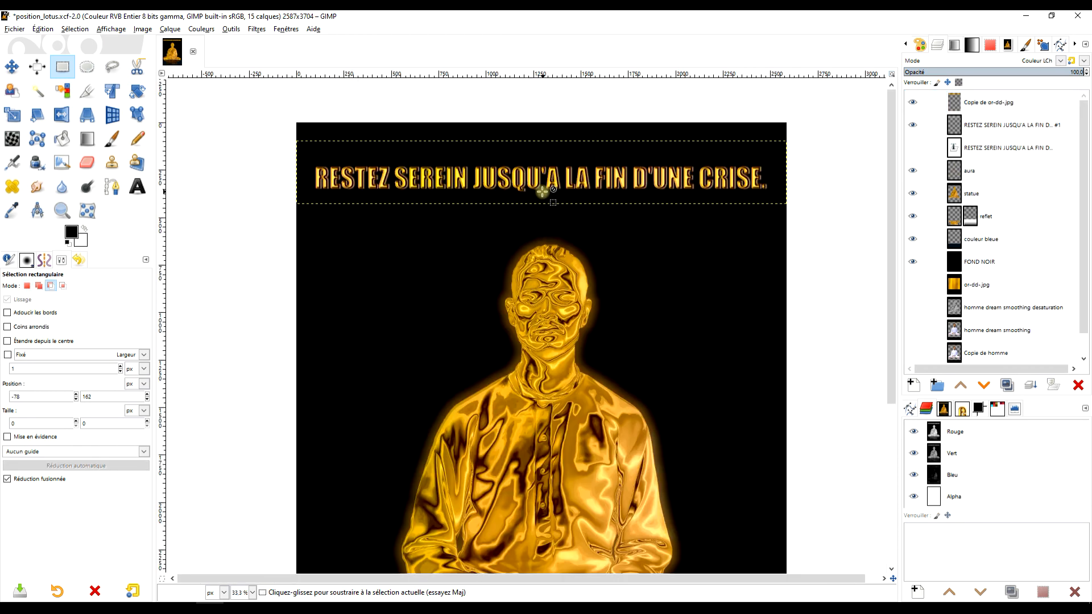
# Merge the Copie de or-dd-.jpg layer down into the caption copy and duplicate the merged caption layer
pyautogui.click(1014, 106)
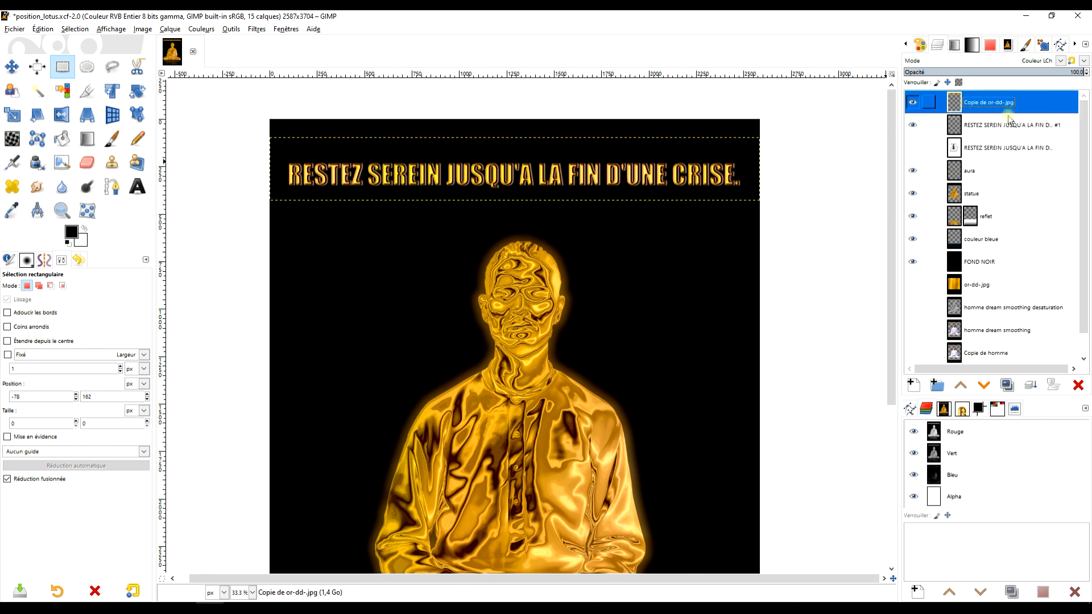
pyautogui.click(1029, 385)
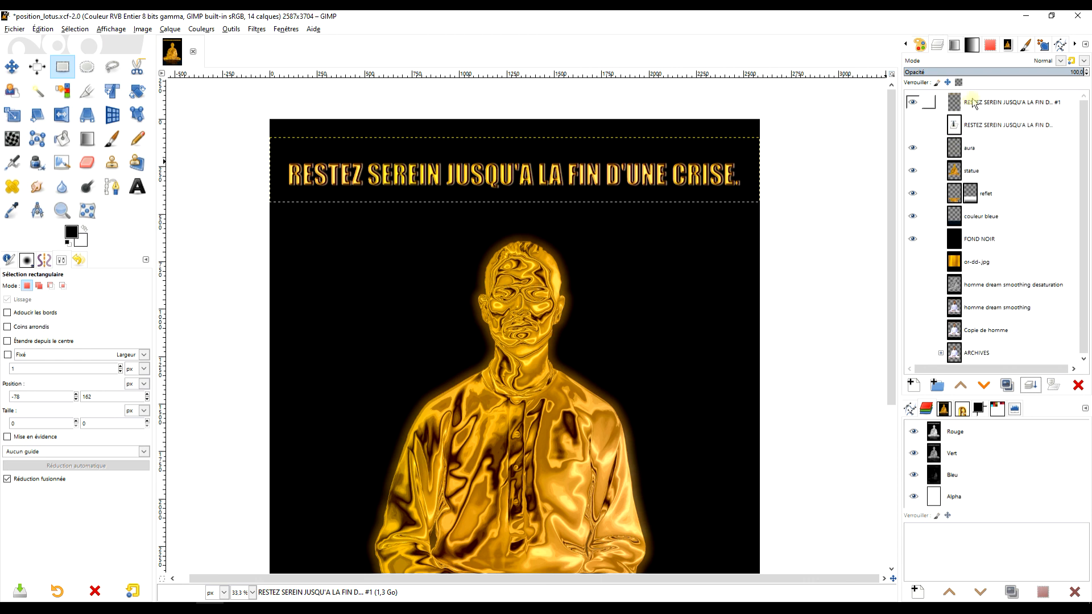
pyautogui.click(1008, 386)
pyautogui.click(1007, 102)
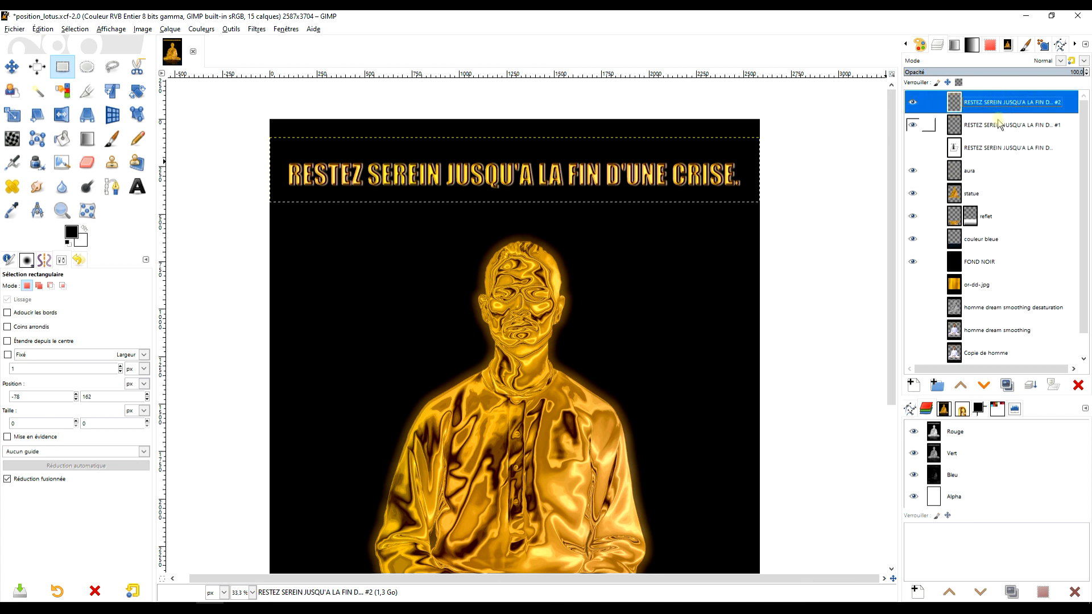
# Apply a Gaussian blur of 13.17 in X and Y to the lower gold caption layer, #1
pyautogui.click(1001, 124)
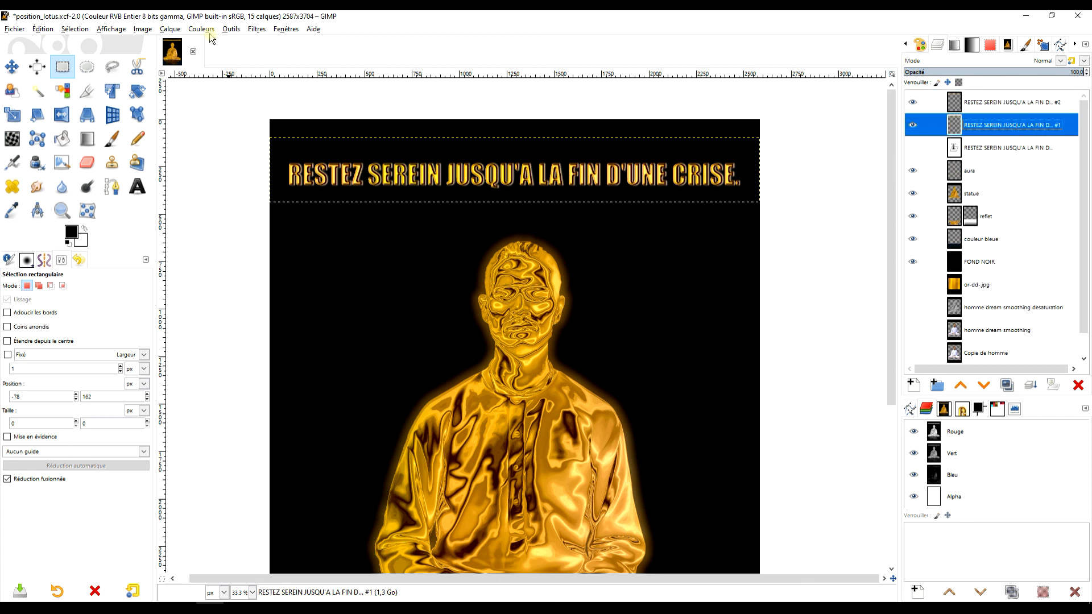
pyautogui.click(257, 29)
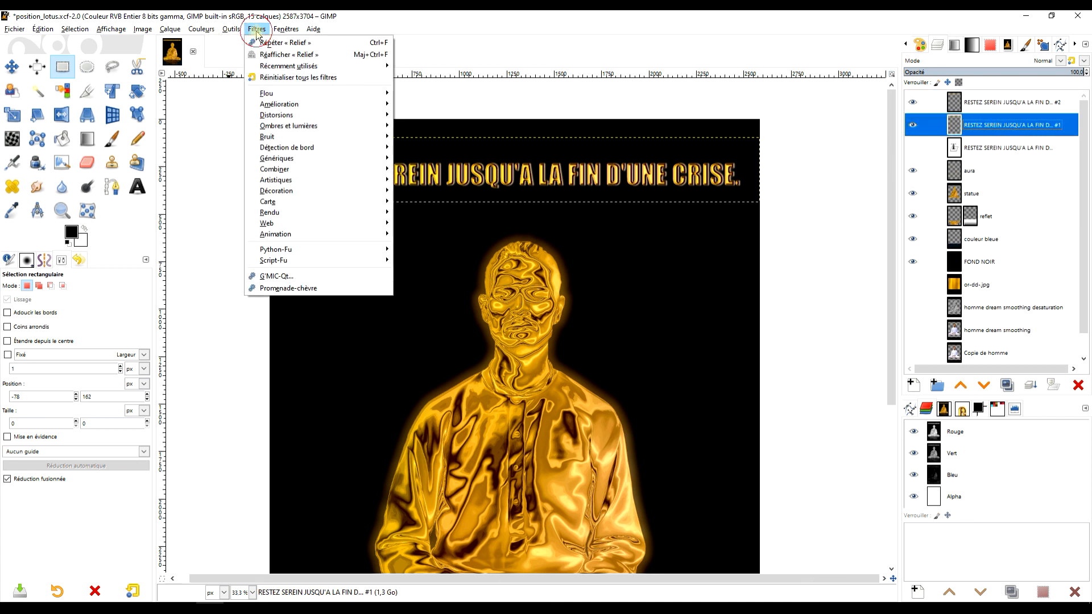
pyautogui.moveTo(284, 94)
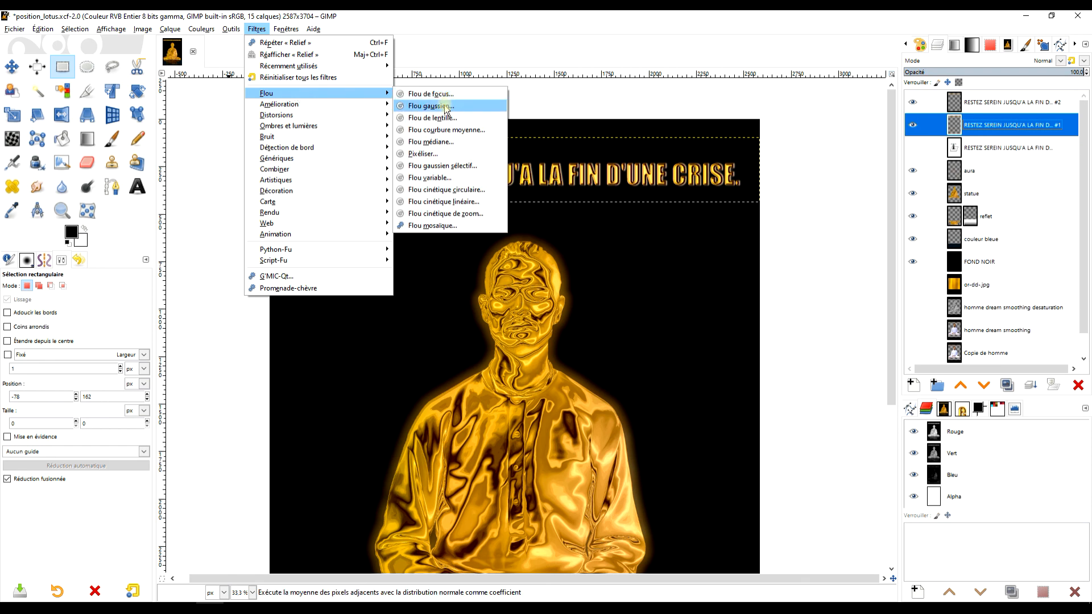
pyautogui.click(418, 106)
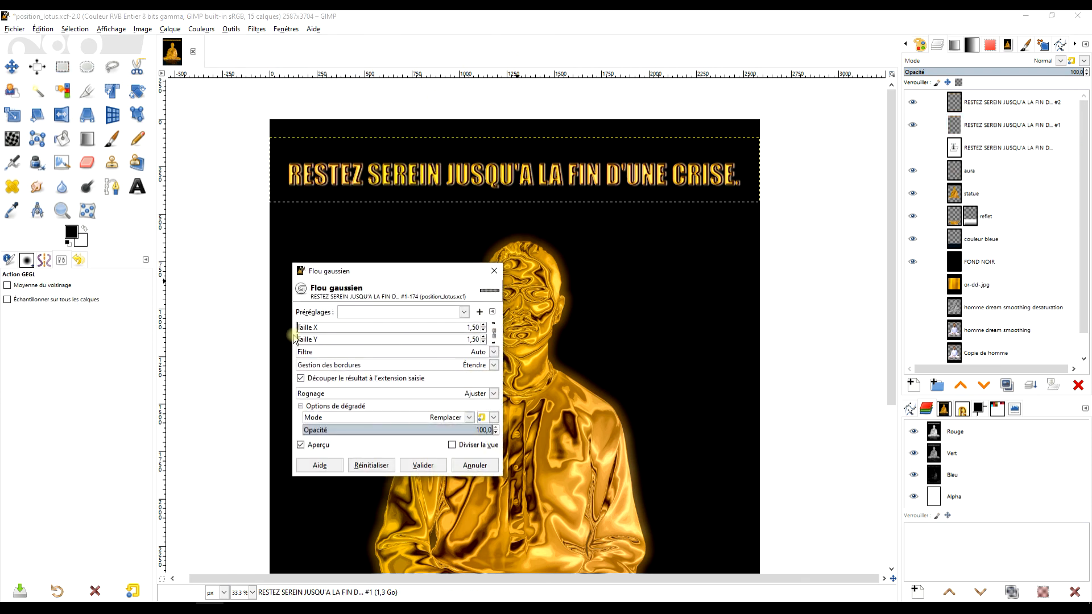
pyautogui.moveTo(302, 328); pyautogui.dragTo(313, 325)
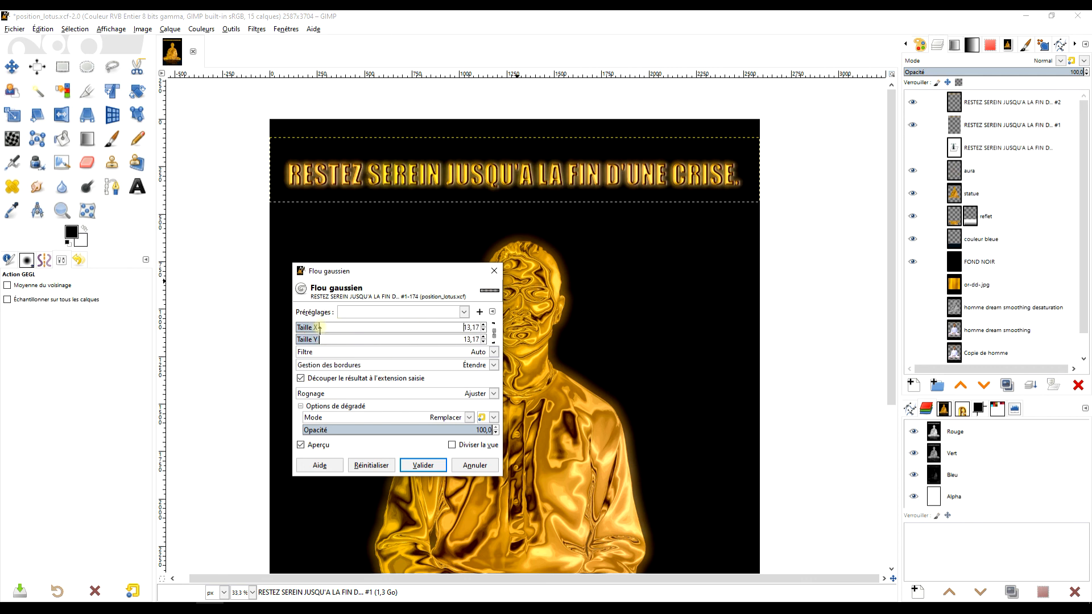
pyautogui.click(422, 465)
# Rename the blurred caption layer as "AURA sur texte"
pyautogui.scroll(-1, 632, 194)
pyautogui.doubleClick(994, 123)
pyautogui.write('AURA')
pyautogui.press('capslock')
pyautogui.write('sur texte')
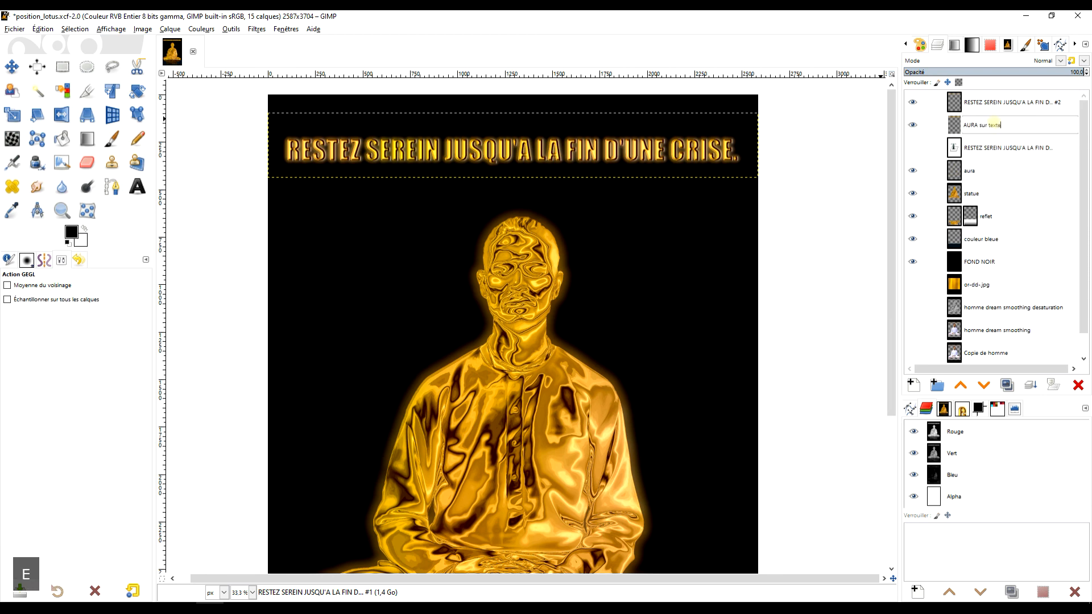
pyautogui.press('Return')
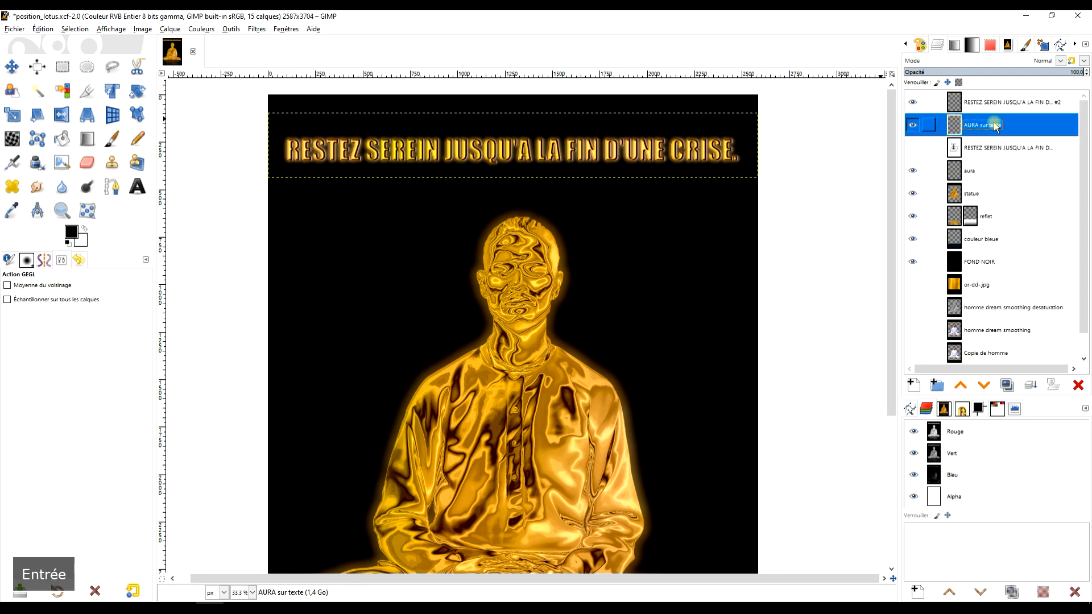
# Set the blending mode of the topmost caption layer, #2, to Lumière vive
pyautogui.scroll(1, 533, 164)
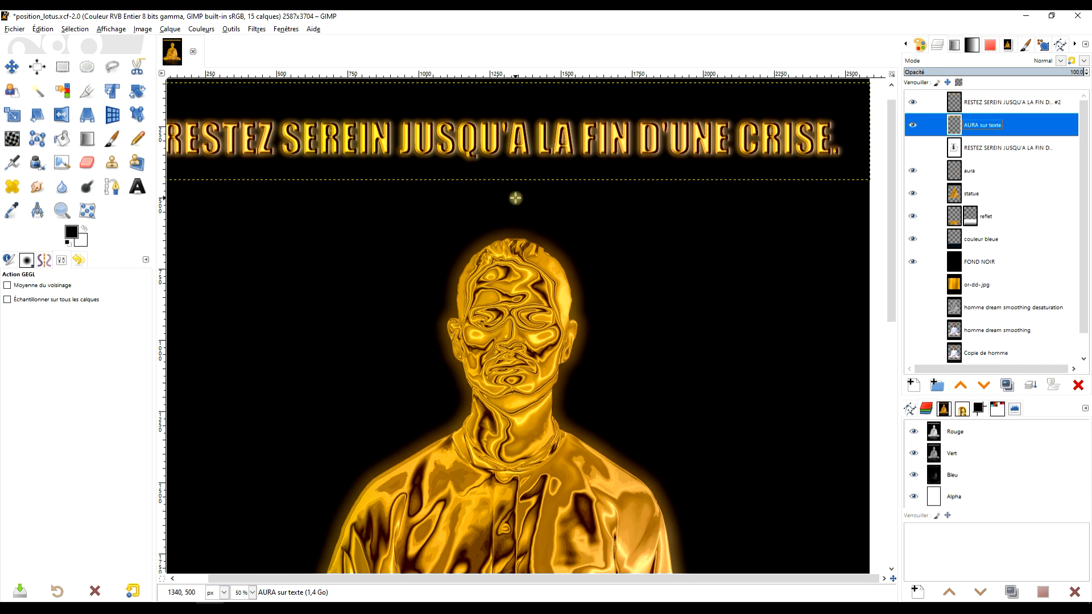
pyautogui.scroll(-2, 514, 197)
pyautogui.scroll(1, 502, 202)
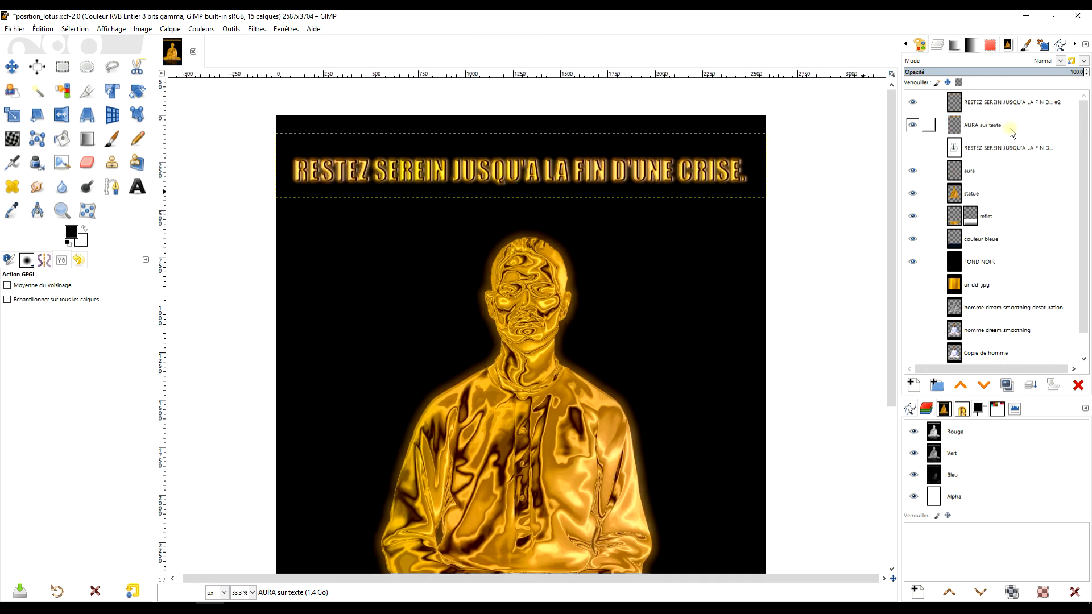
pyautogui.click(1010, 103)
pyautogui.click(1061, 61)
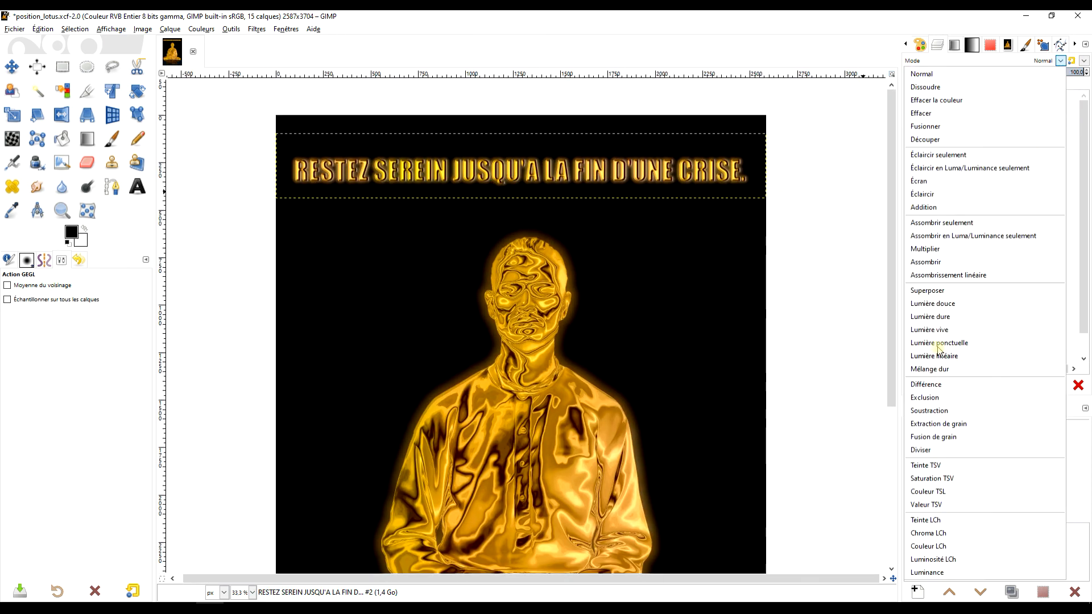
pyautogui.click(960, 331)
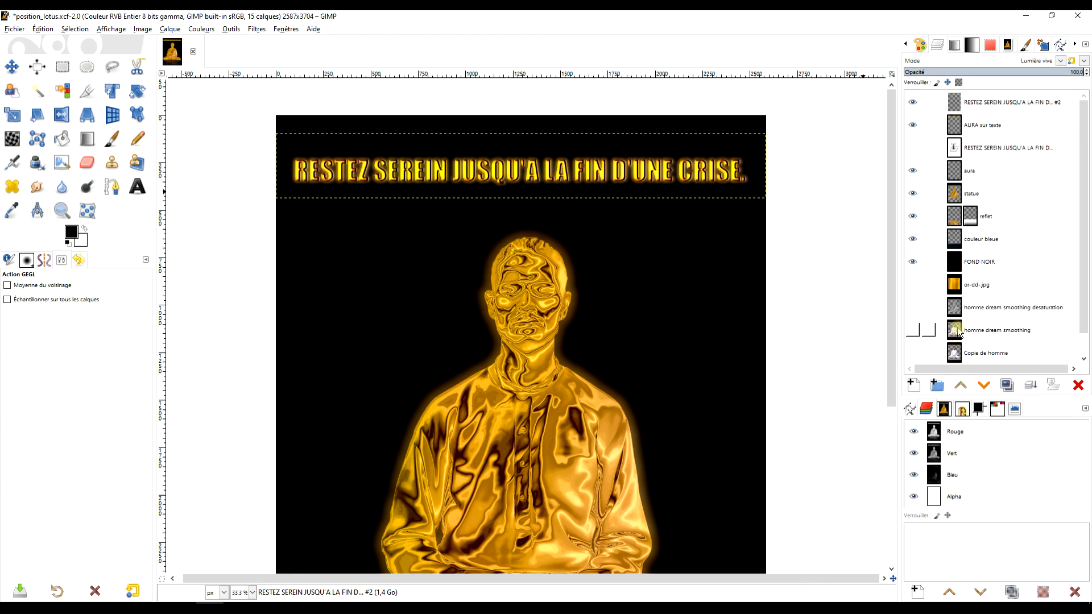
pyautogui.click(1022, 108)
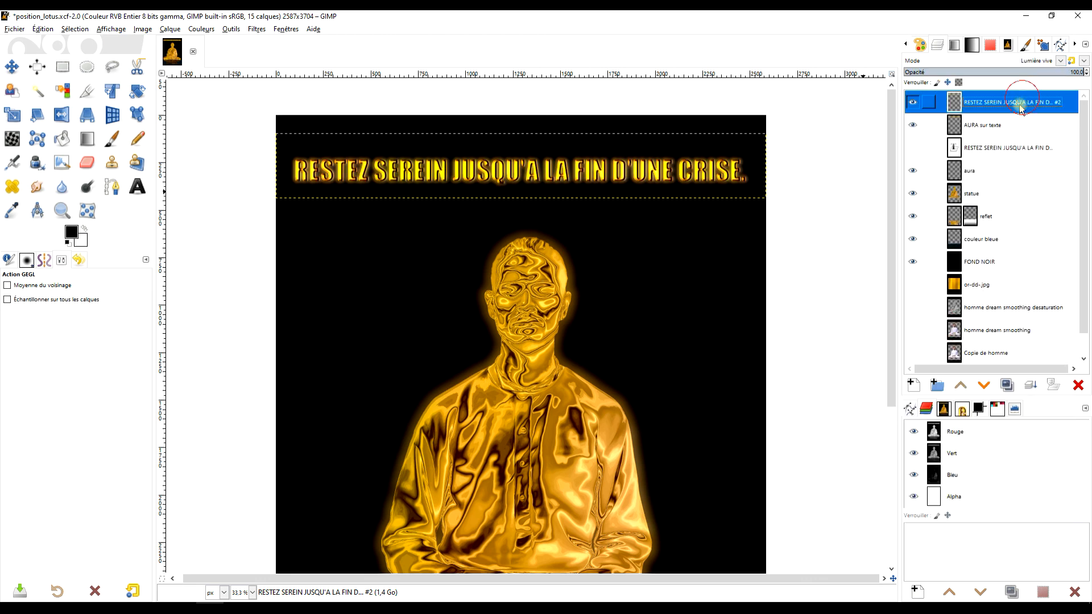
pyautogui.moveTo(672, 271); pyautogui.dragTo(685, 244)
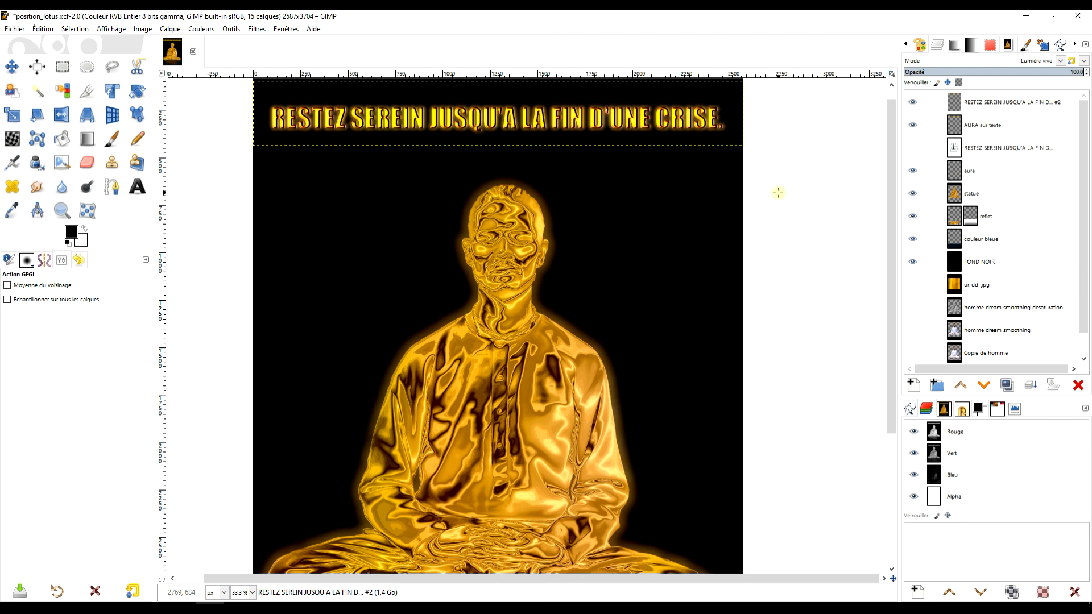
# Adjust the topmost caption layer with Teinte-Saturation, using a luminosity of 19.8 and a saturation of 37.1
pyautogui.click(987, 251)
pyautogui.scroll(-2, 668, 302)
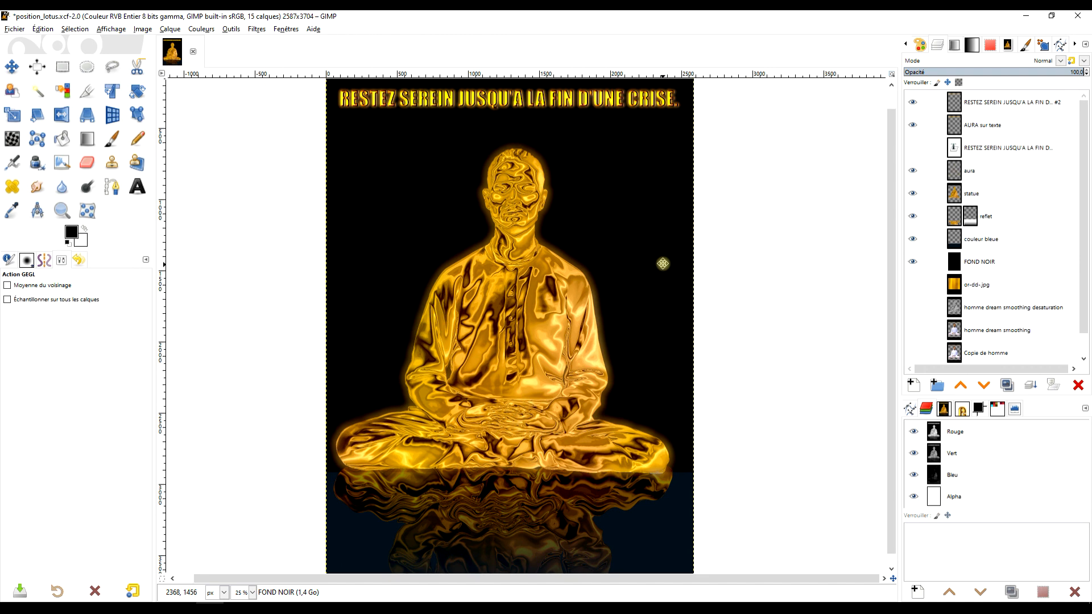
pyautogui.scroll(1, 663, 259)
pyautogui.moveTo(662, 259); pyautogui.dragTo(660, 281)
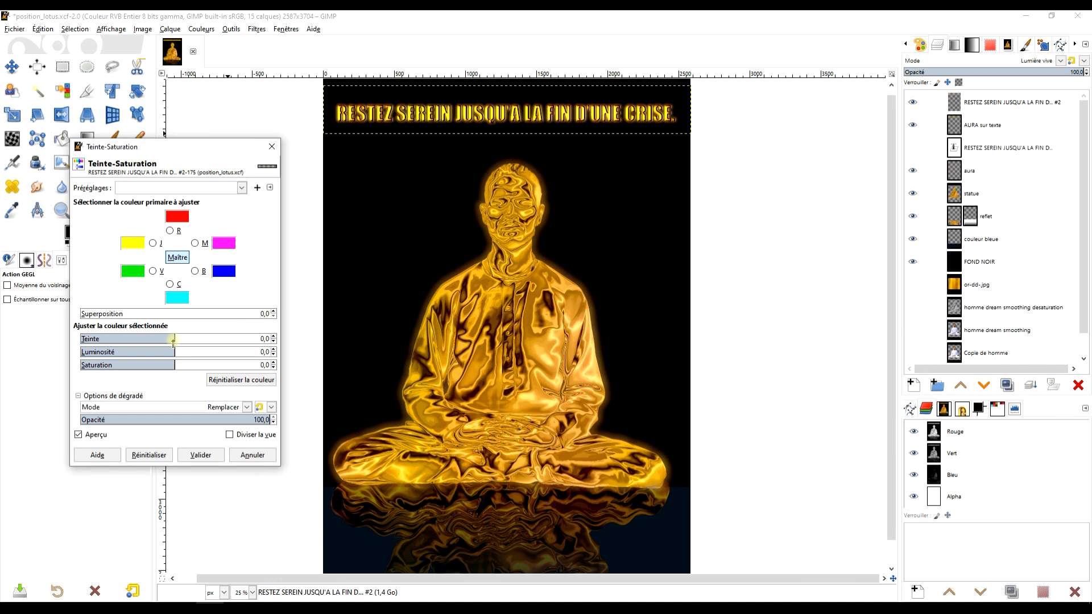
pyautogui.moveTo(174, 352)
pyautogui.mouseDown()
pyautogui.moveTo(149, 351)
pyautogui.moveTo(236, 364)
pyautogui.moveTo(158, 339)
pyautogui.moveTo(185, 345)
pyautogui.moveTo(176, 343)
pyautogui.mouseUp()
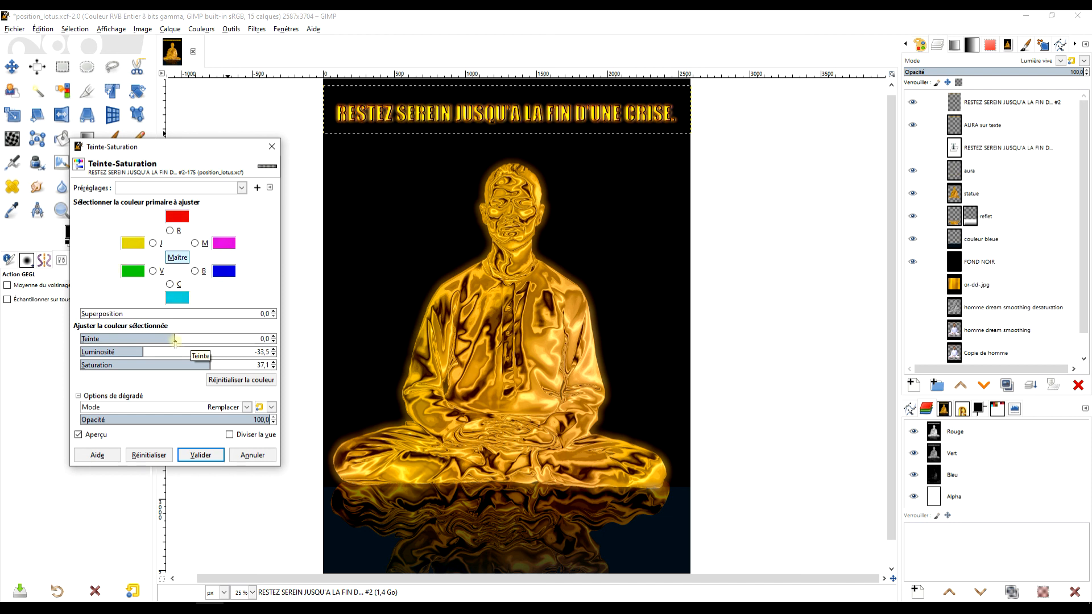
pyautogui.moveTo(145, 354); pyautogui.dragTo(198, 352)
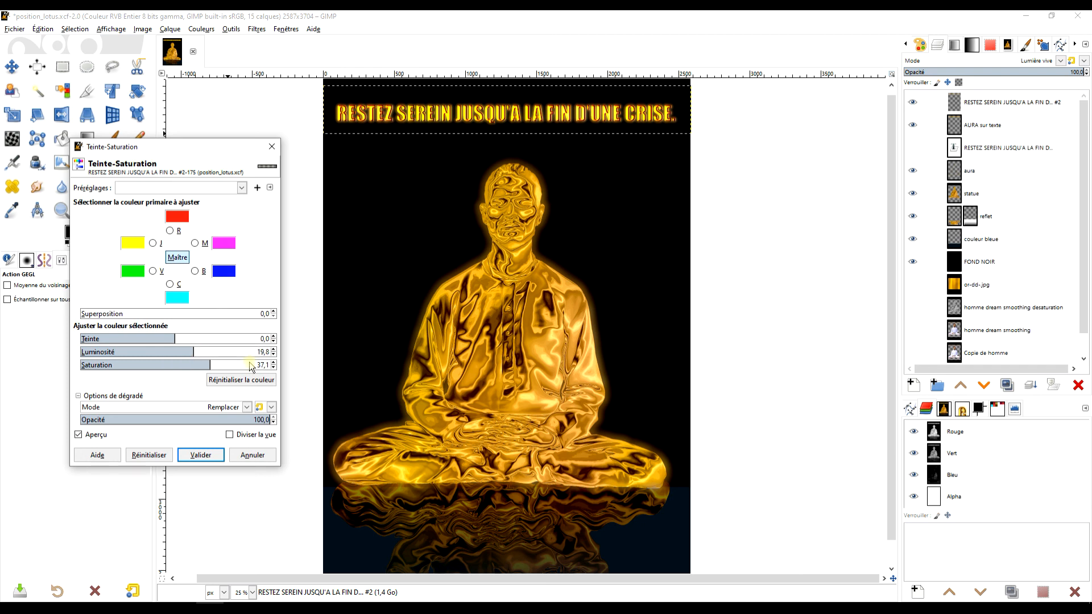
pyautogui.click(201, 455)
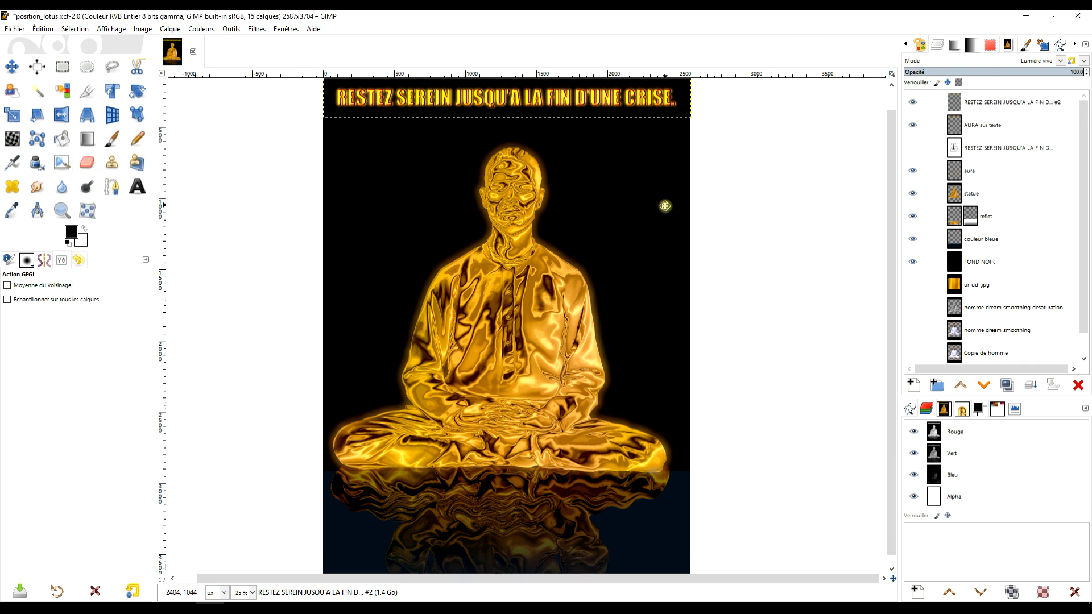
# Make the FOND NOIR layer active and examine the caption and statue together
pyautogui.click(1018, 263)
pyautogui.moveTo(704, 229); pyautogui.dragTo(725, 209)
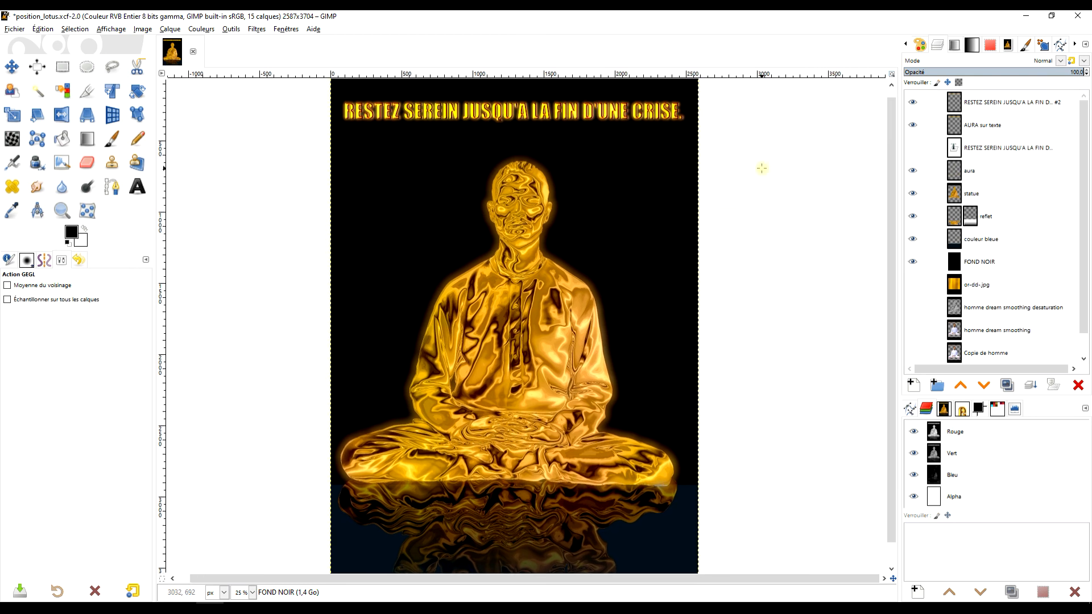
pyautogui.click(992, 103)
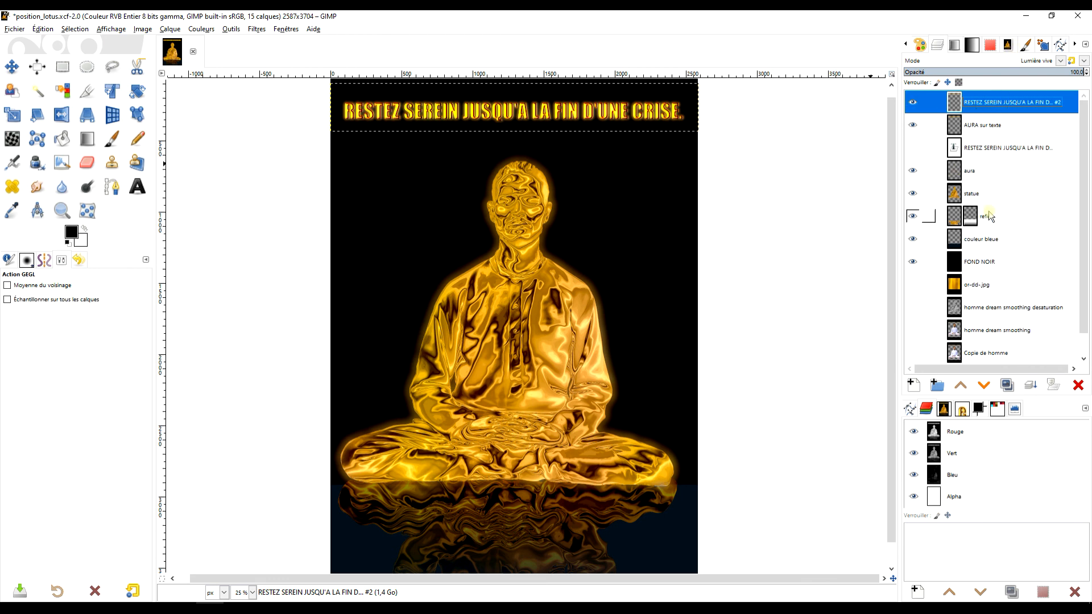
pyautogui.click(975, 263)
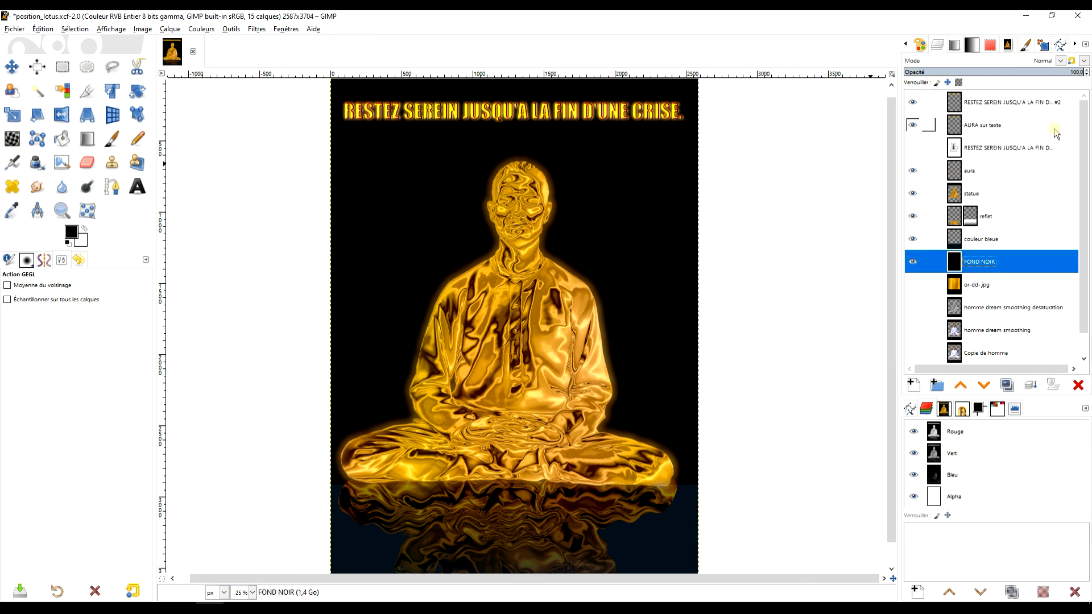